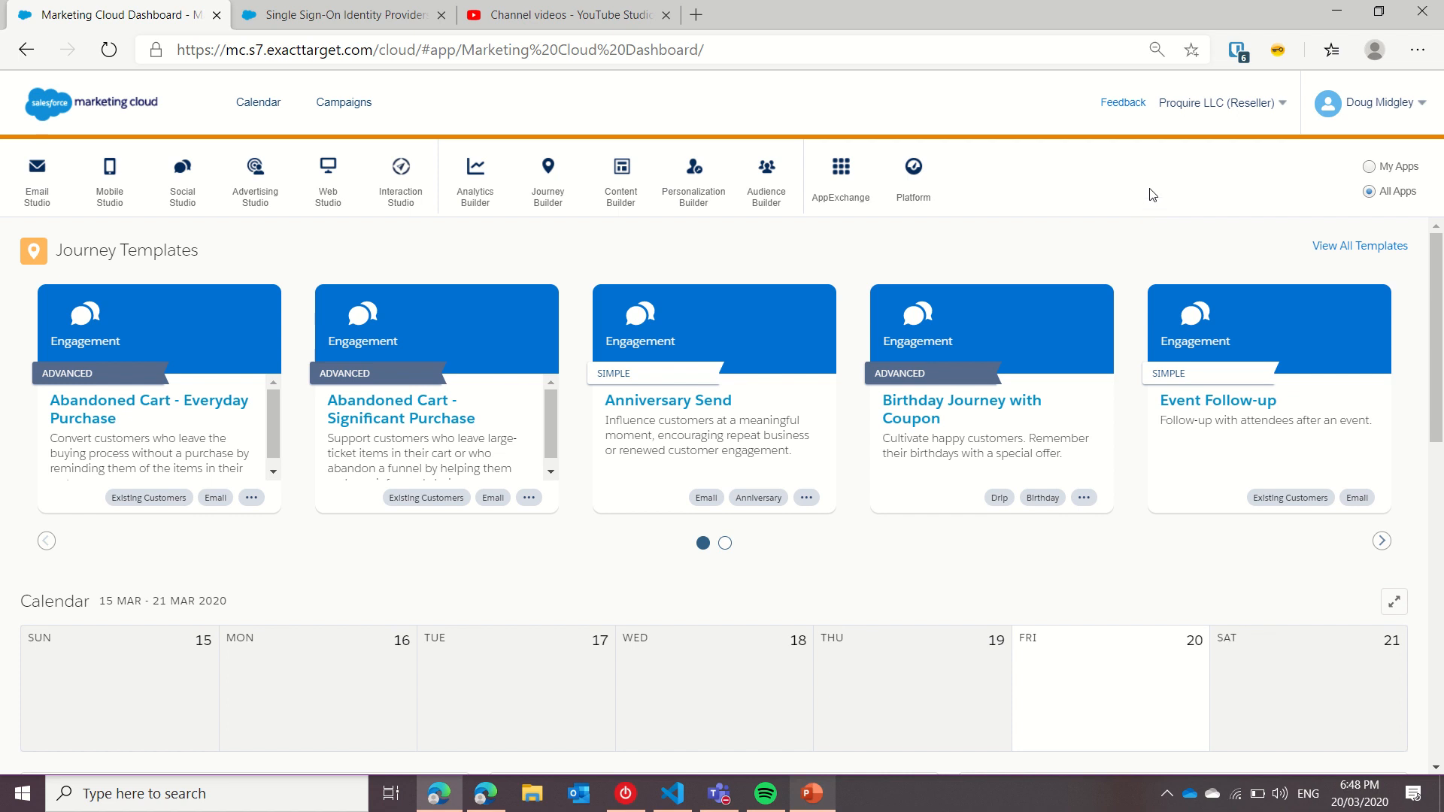
Open the Security Settings page in Marketing Cloud Setup.
left_click(1371, 102)
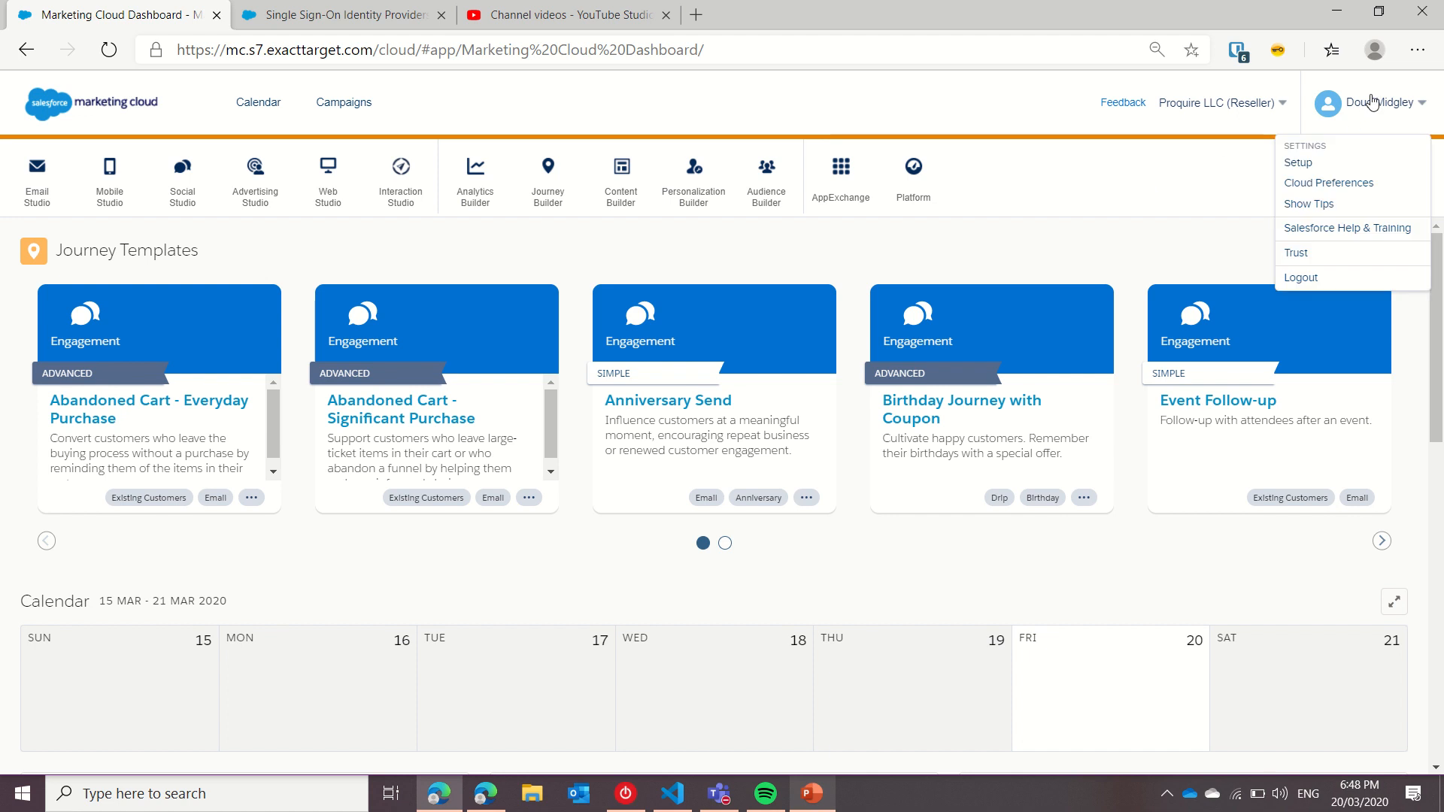
left_click(1314, 167)
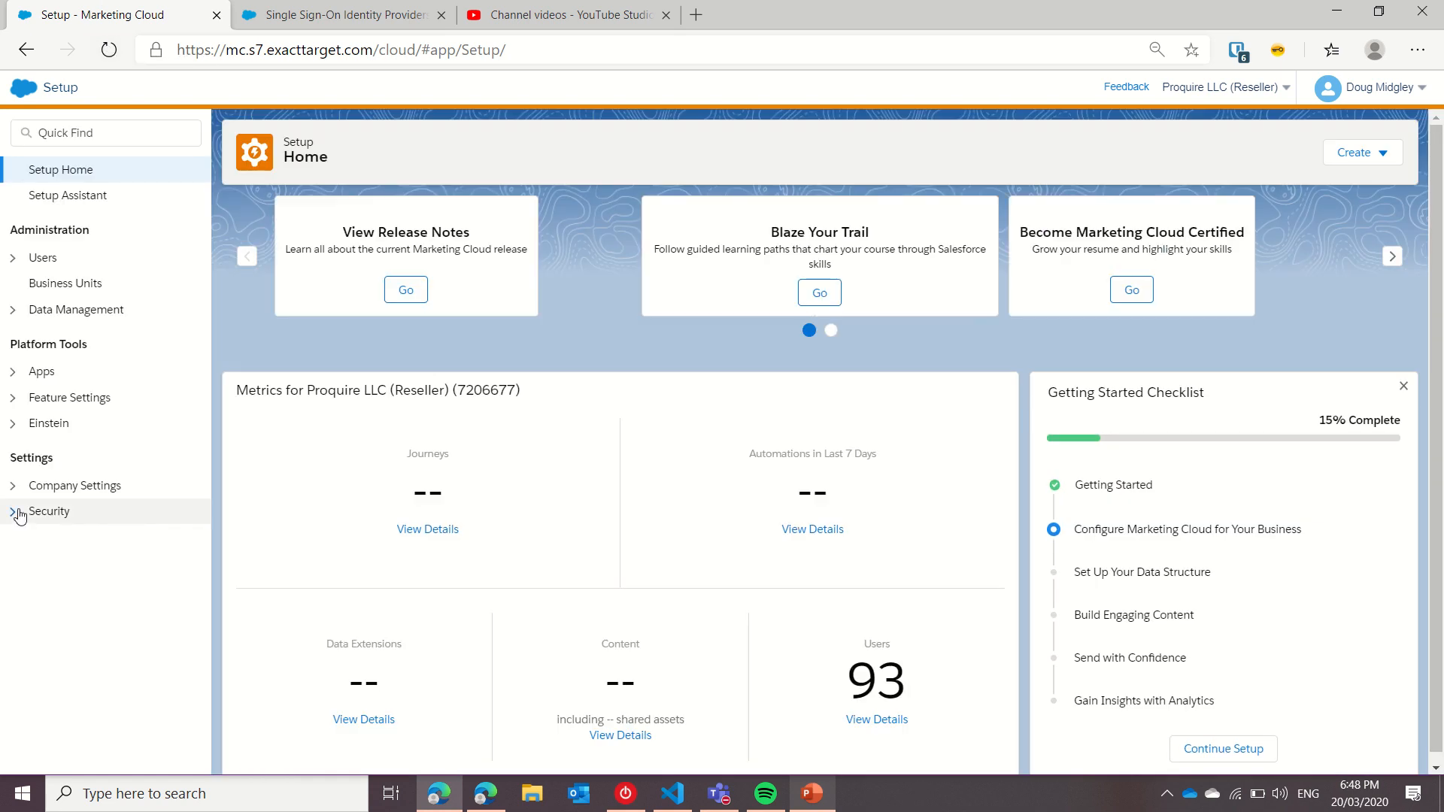
left_click(13, 513)
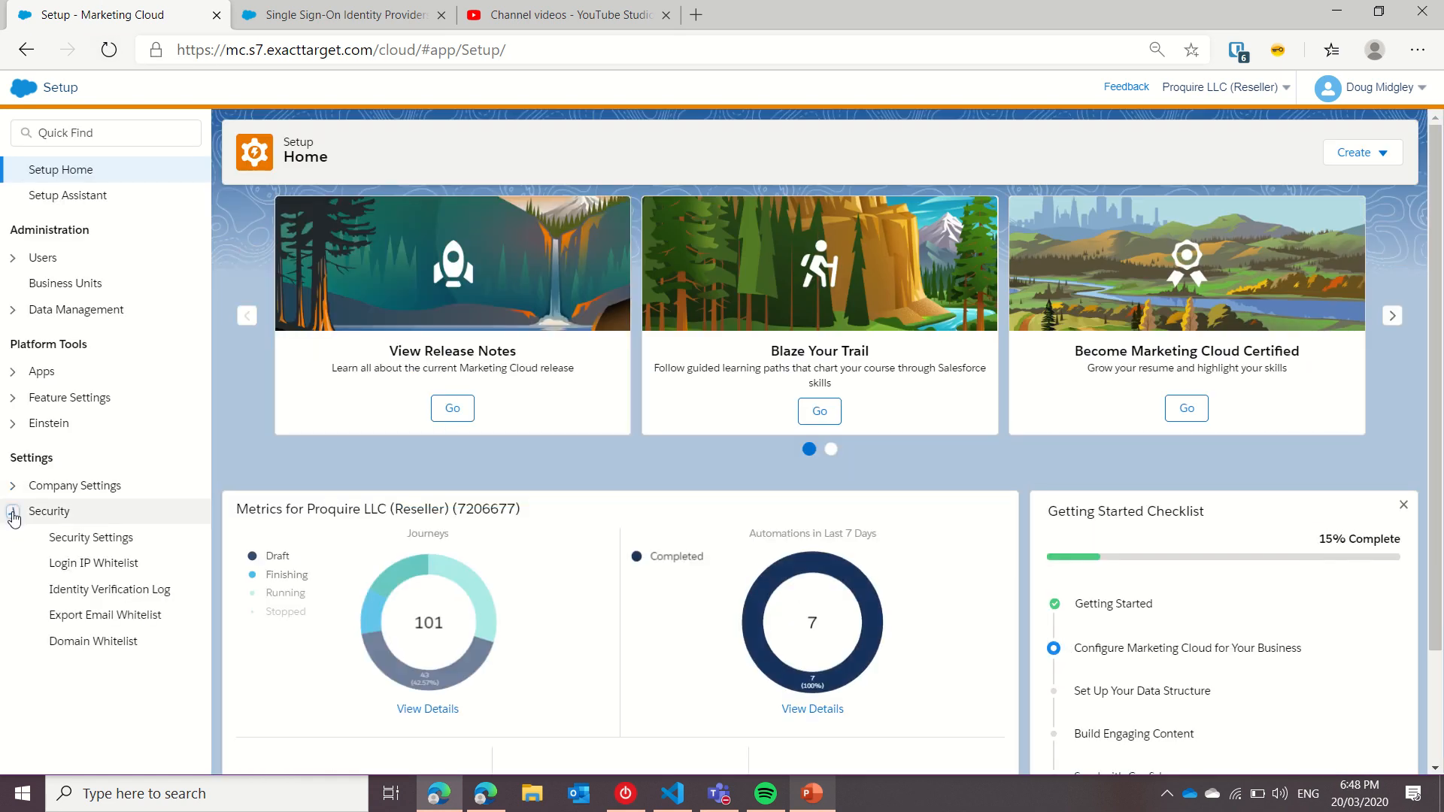
left_click(94, 539)
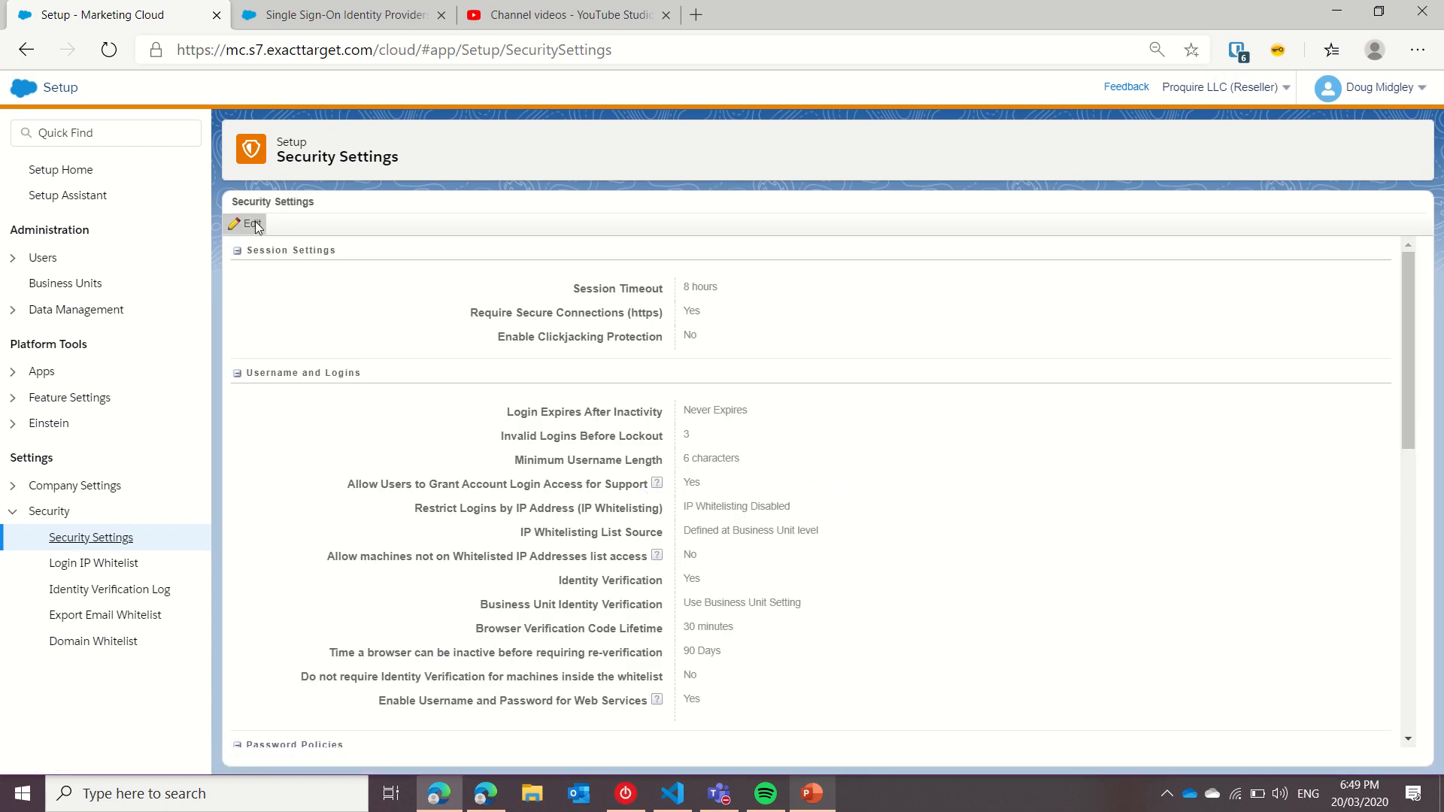
Open the SSO SAML metadata from the Single Sign-On Settings and copy its URL.
scroll(735, 506, "down", 6)
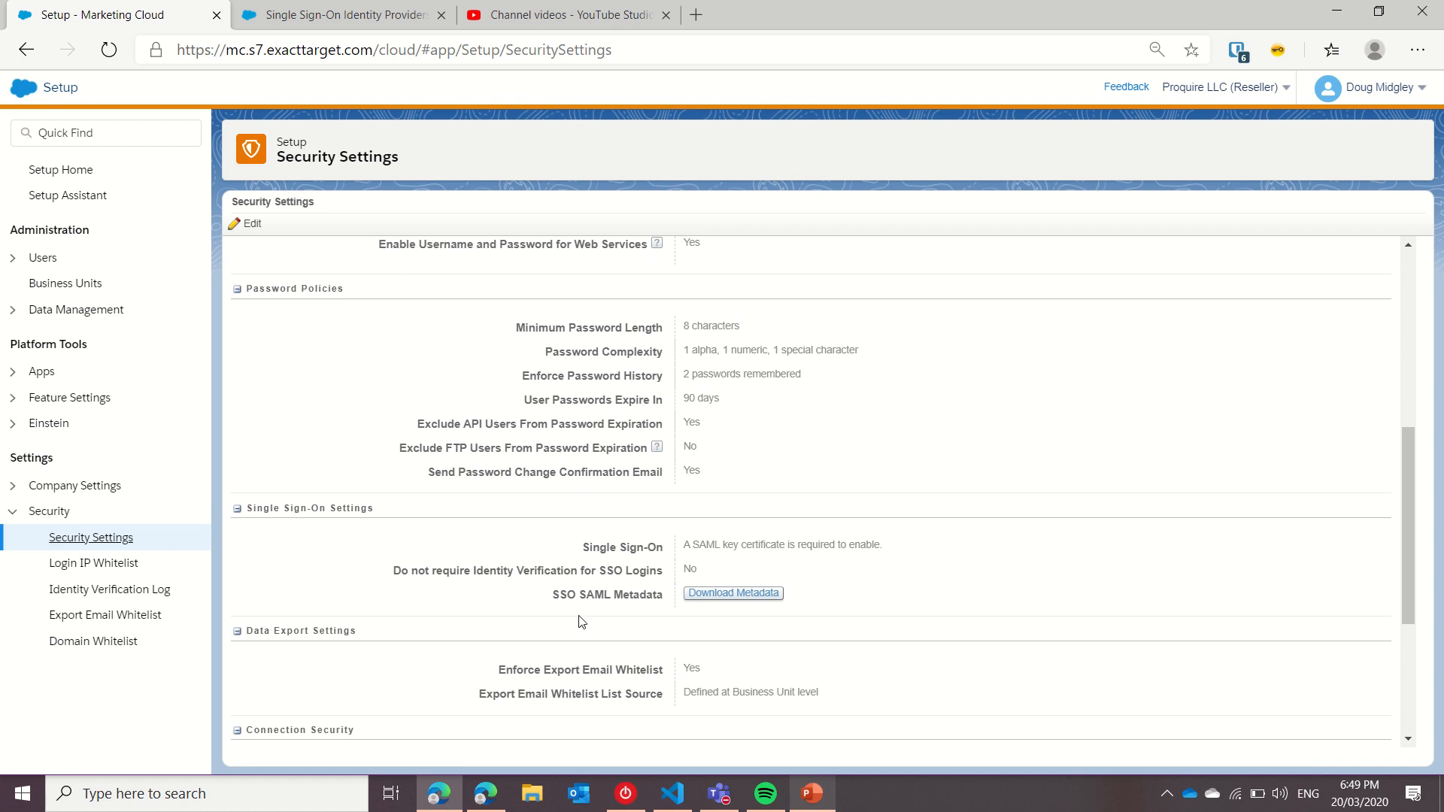
left_click_drag(560, 599, 734, 603)
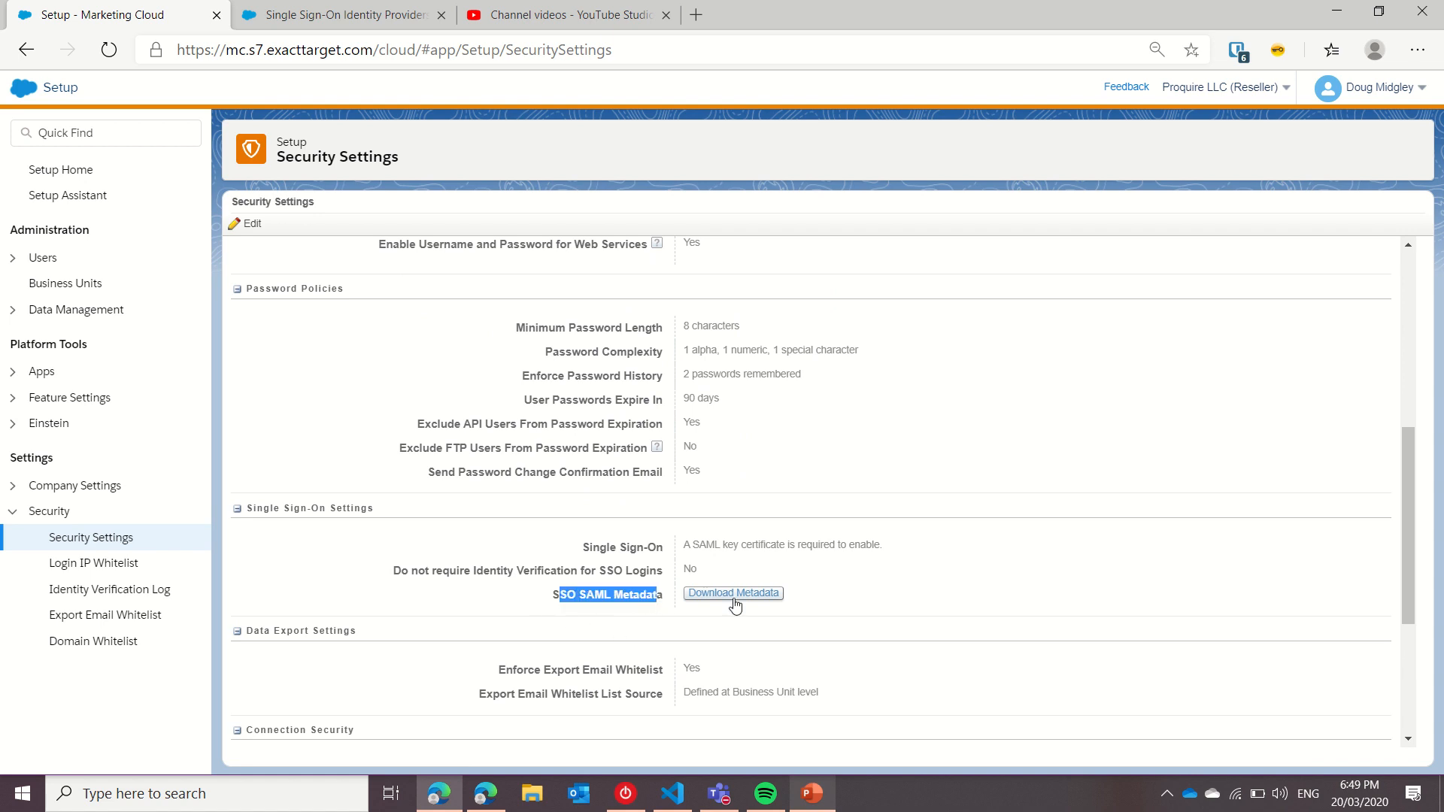
left_click(734, 600)
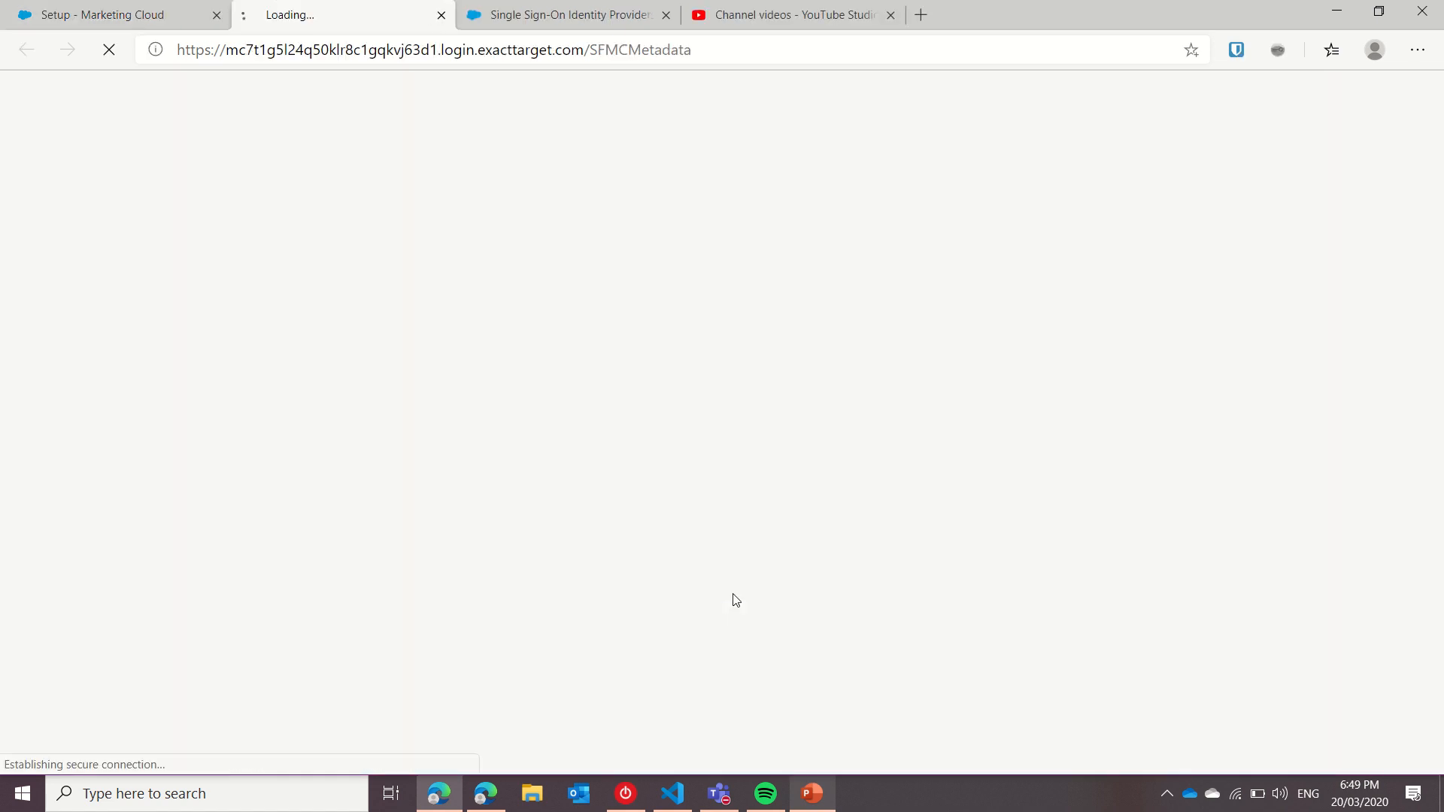
left_click(454, 51)
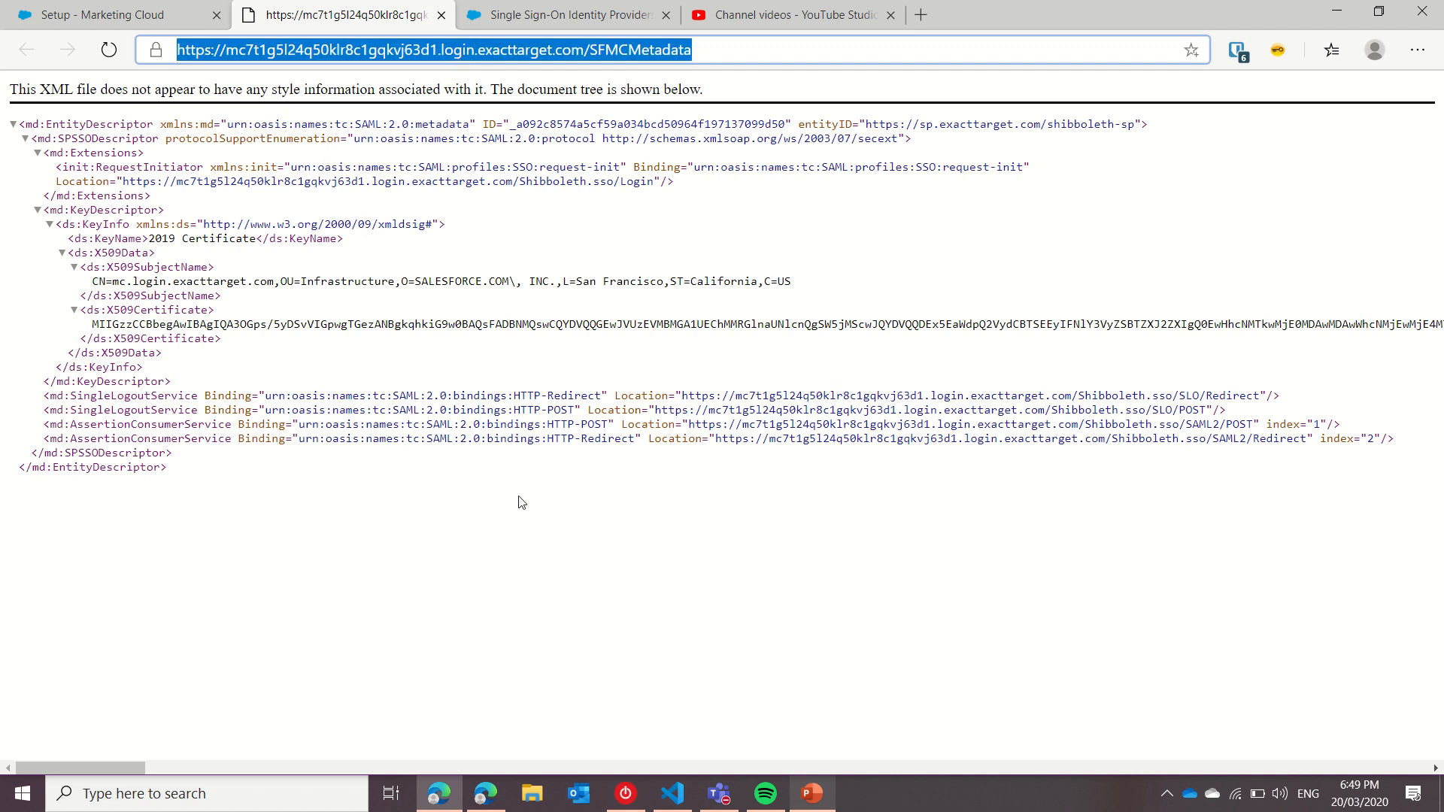
Switch to the Microsoft Azure portal and open the enterprise applications of Azure Active Directory.
left_click(495, 796)
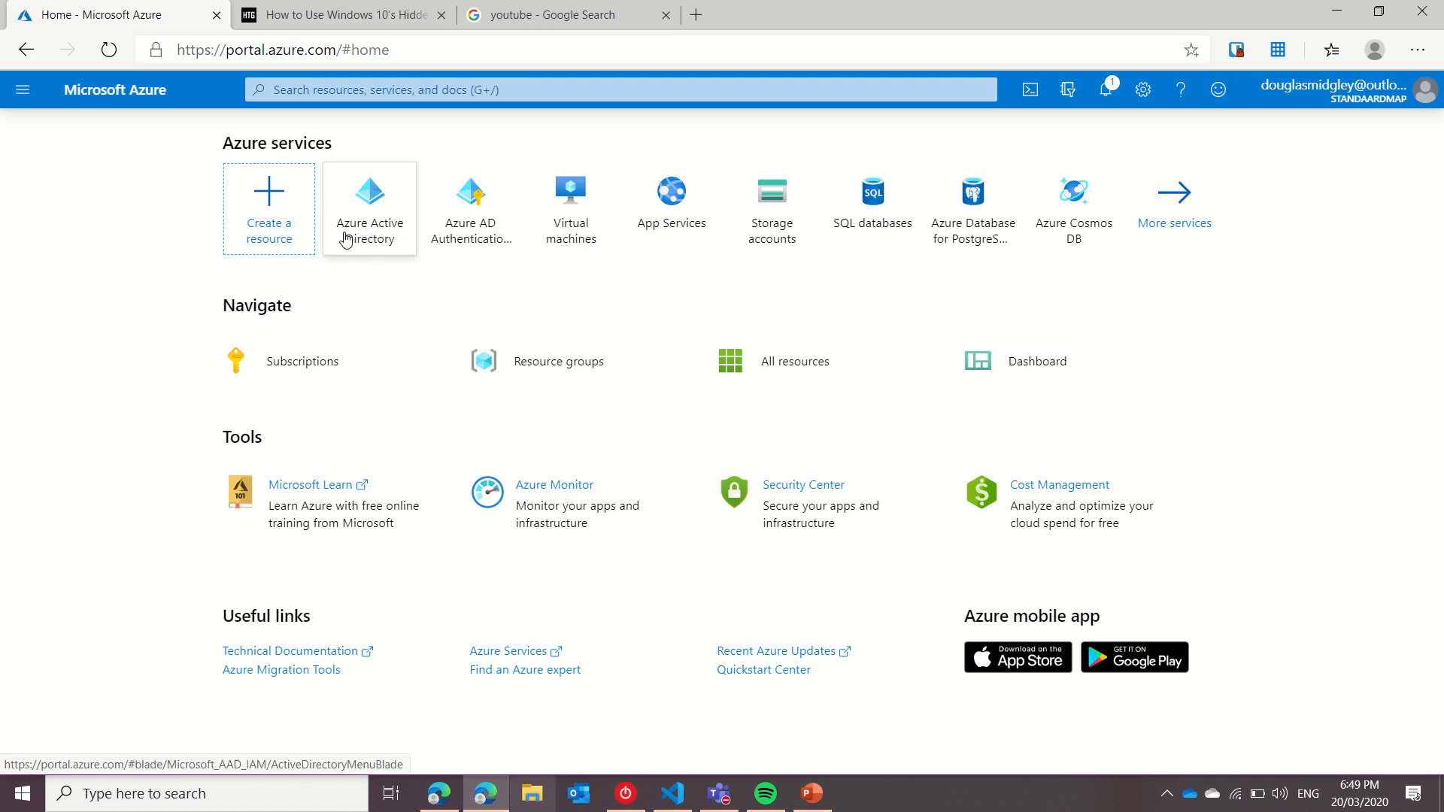
left_click(374, 239)
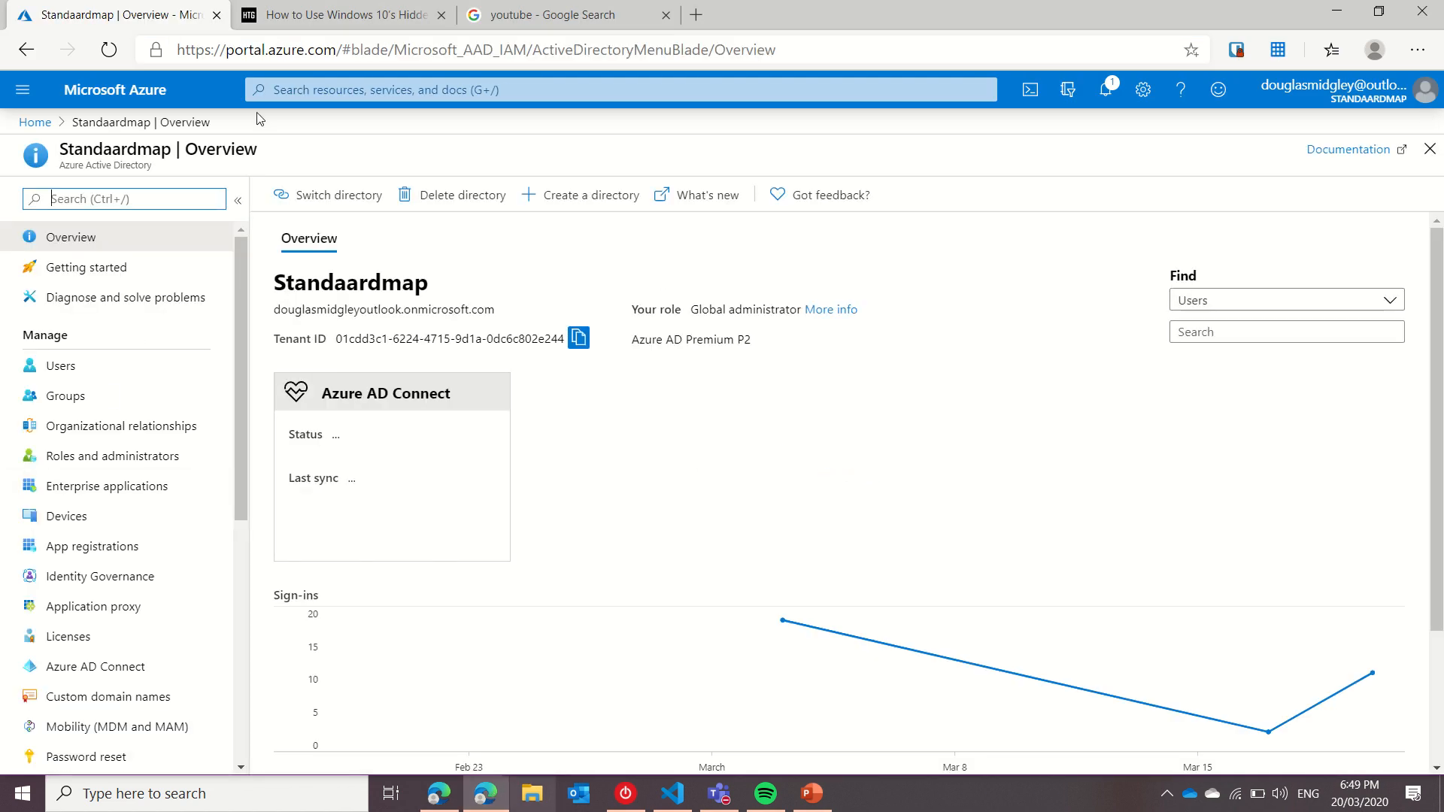
left_click(140, 488)
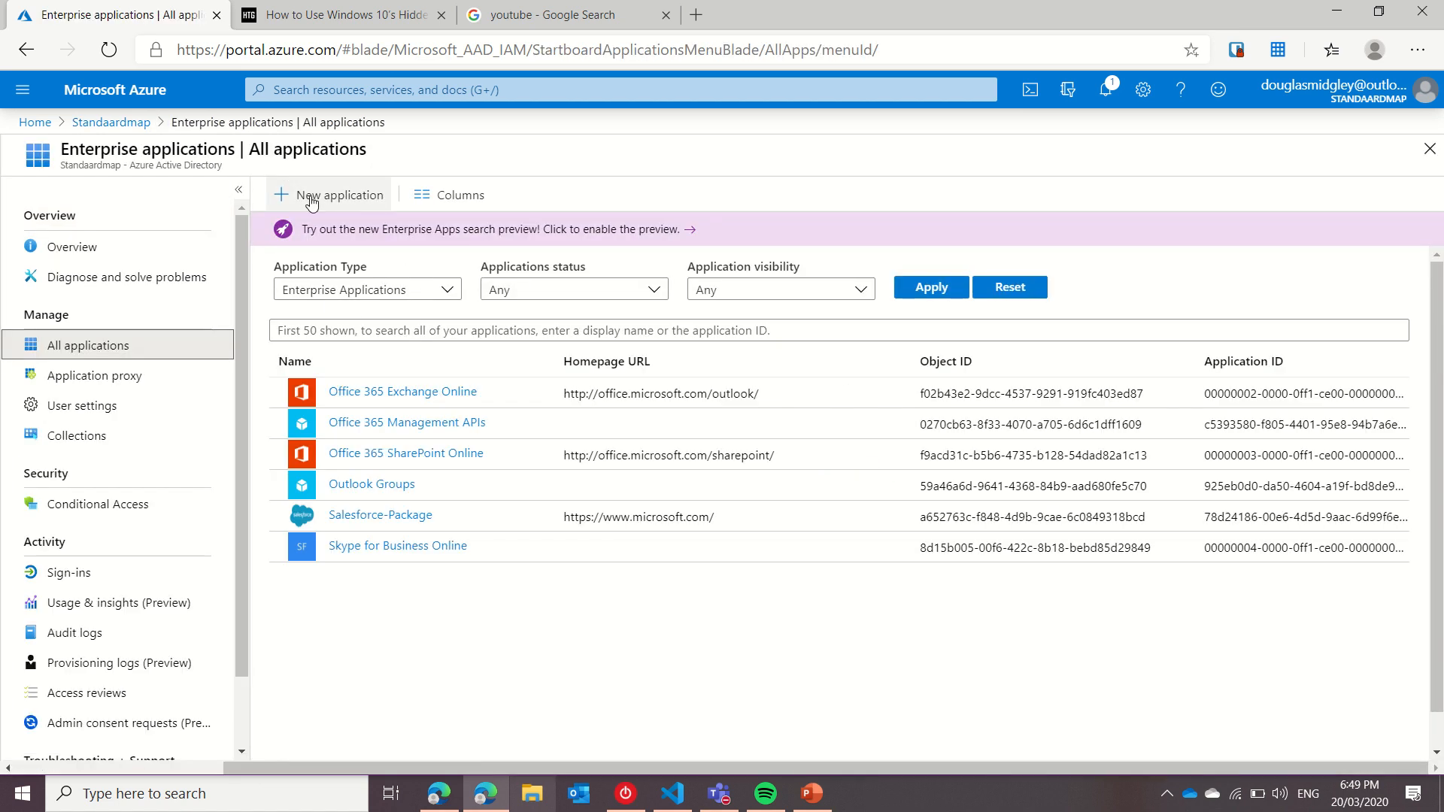
Add a new non-gallery application named SFMC-Reseller.
left_click(310, 200)
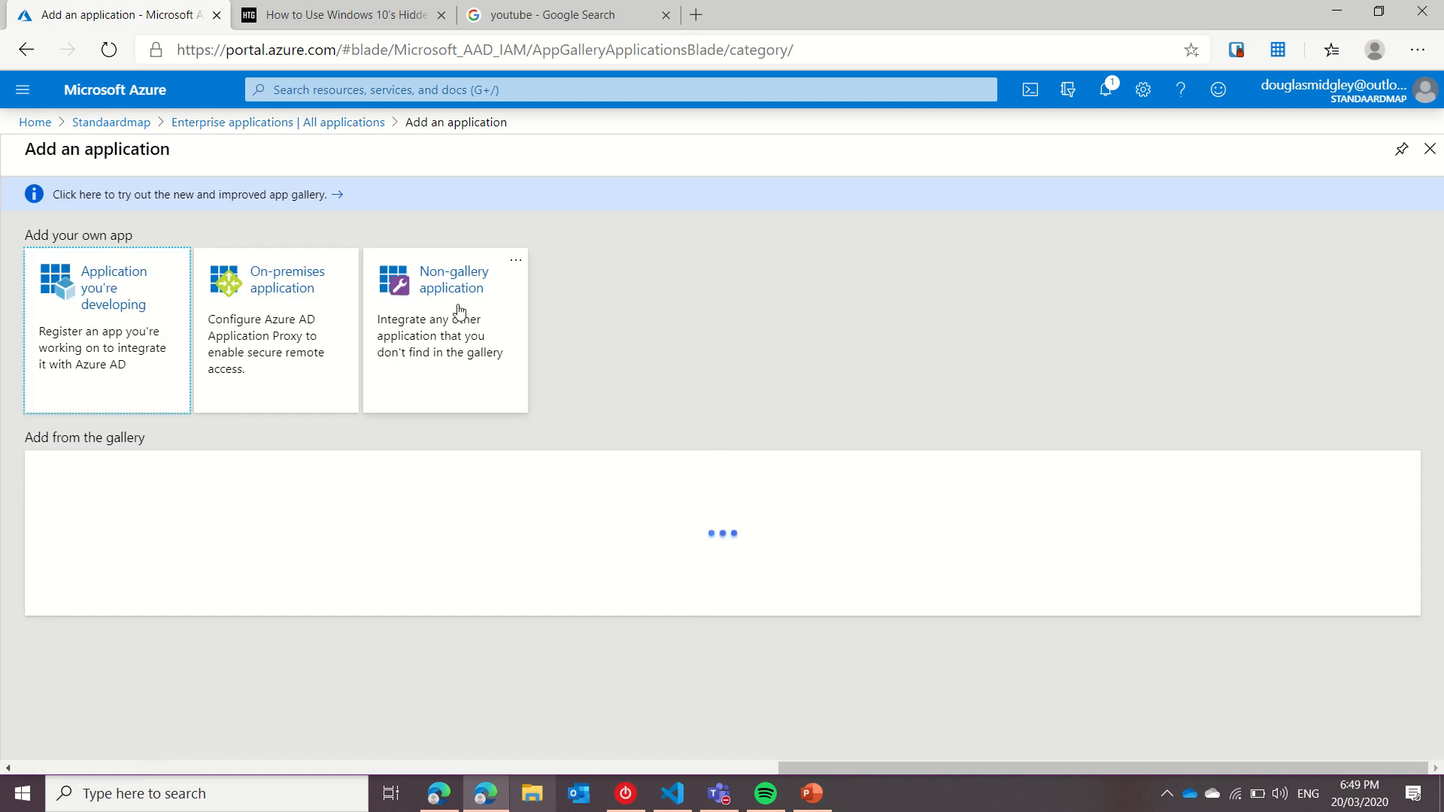
left_click(457, 308)
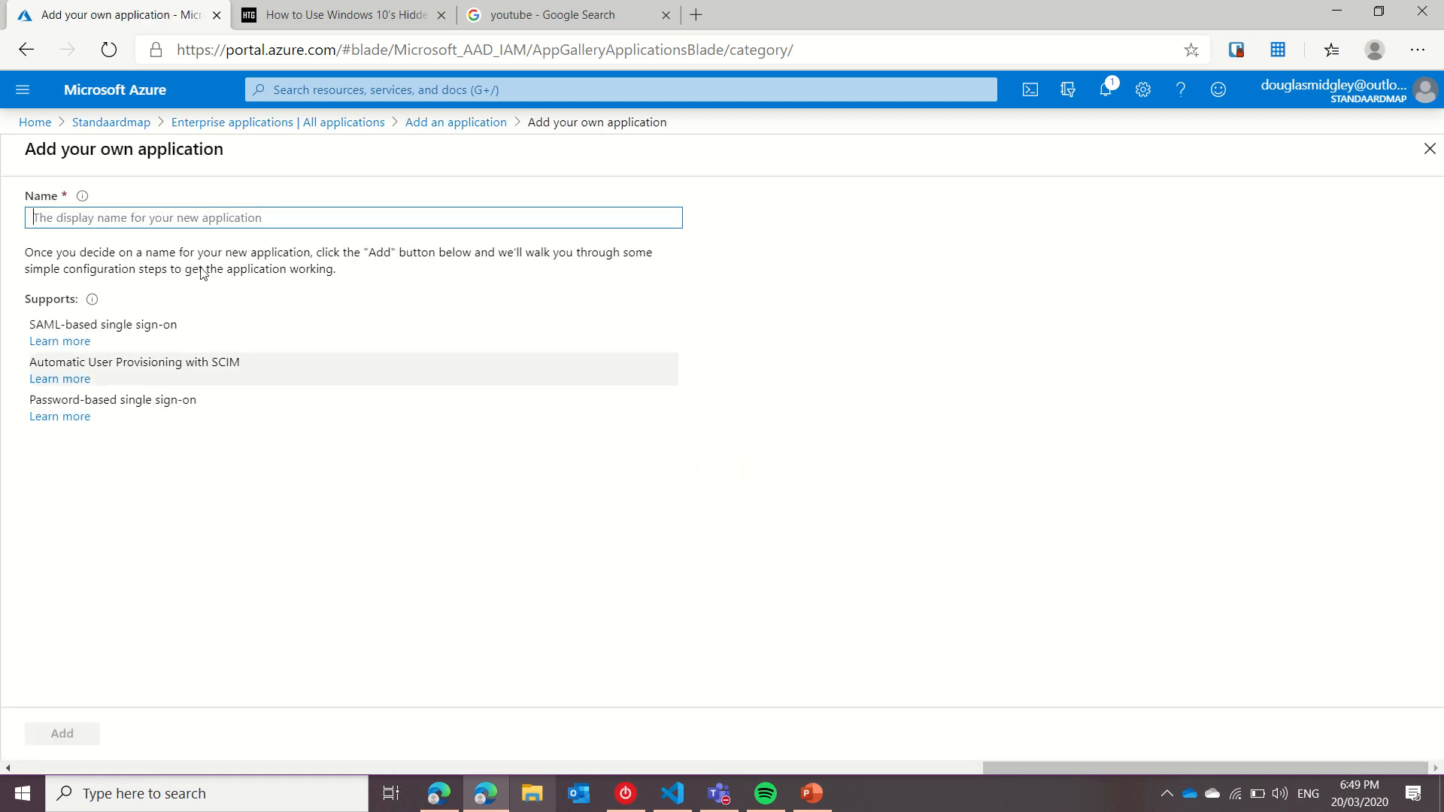
type("SFMC")
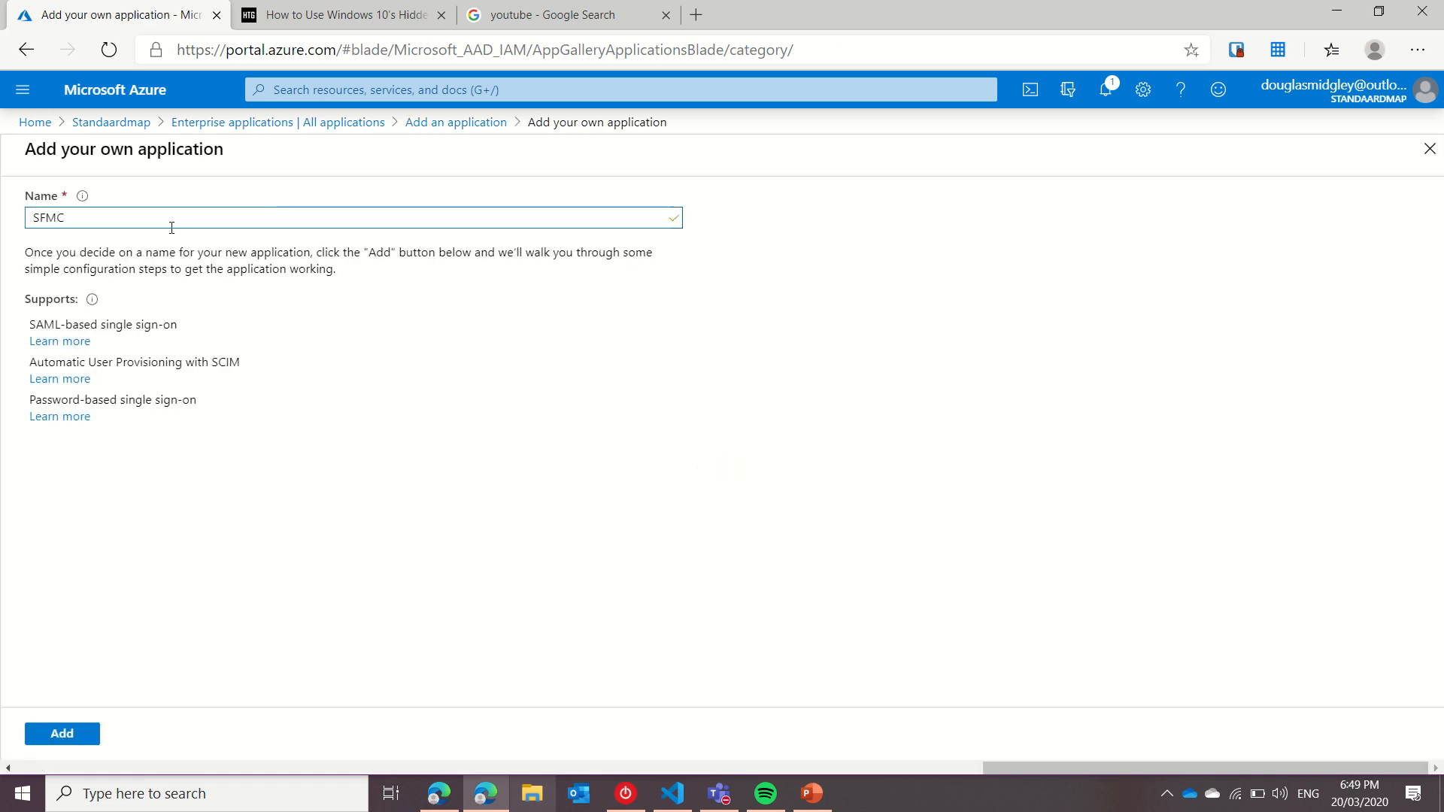
type("-REsell")
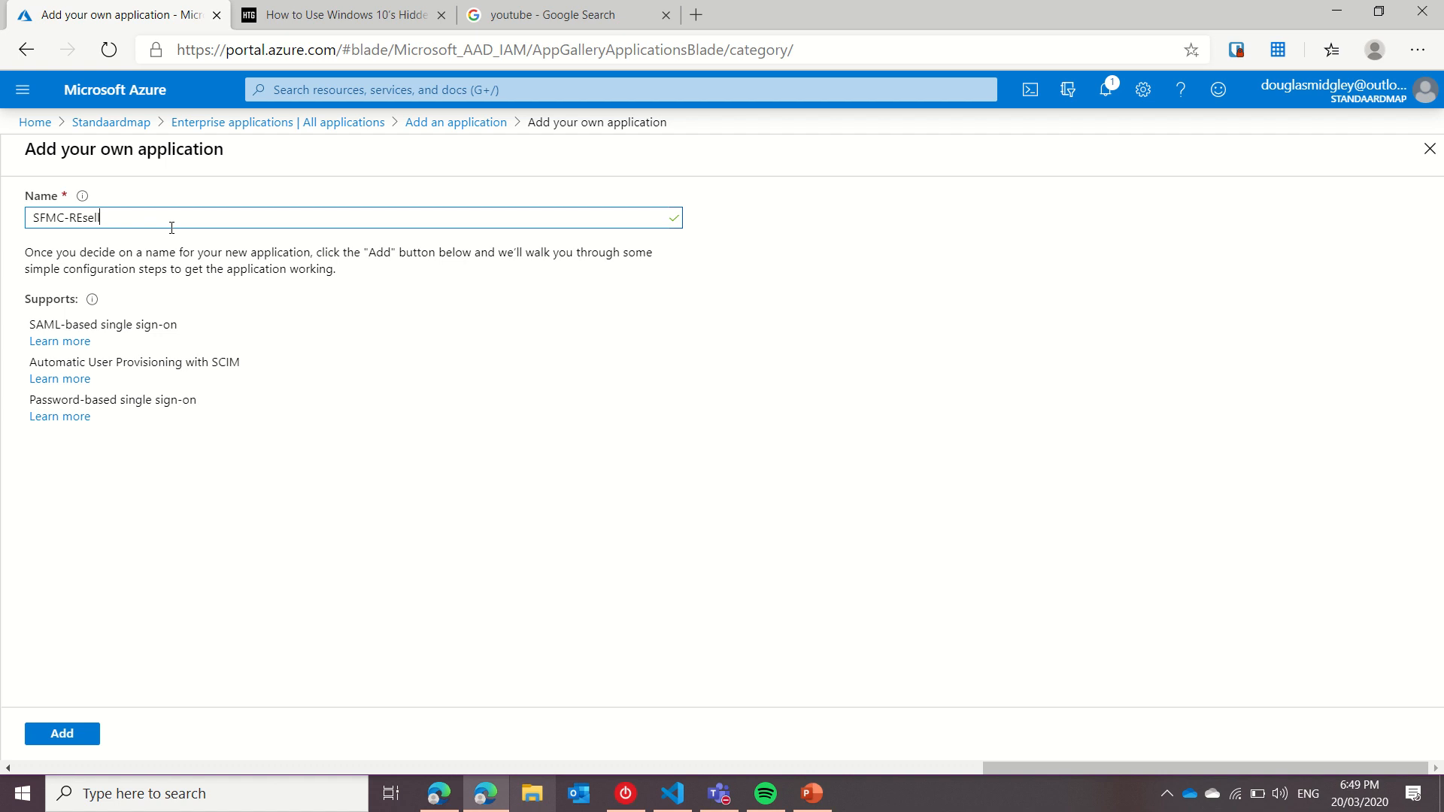
type("ereller")
left_click(75, 734)
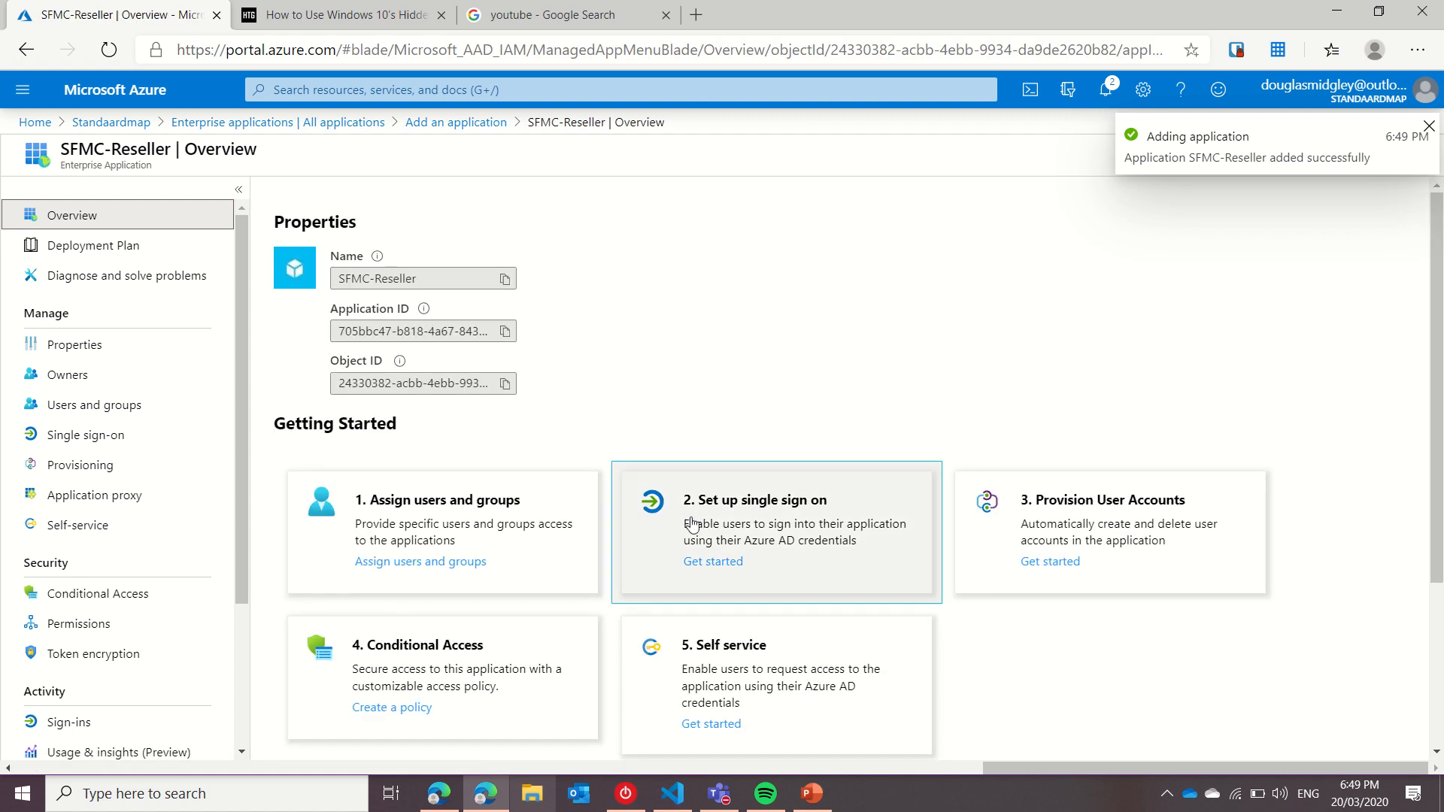
Choose SAML as the application's single sign-on method and upload the metadata file from the copied SFMCMetadata URL.
left_click(707, 532)
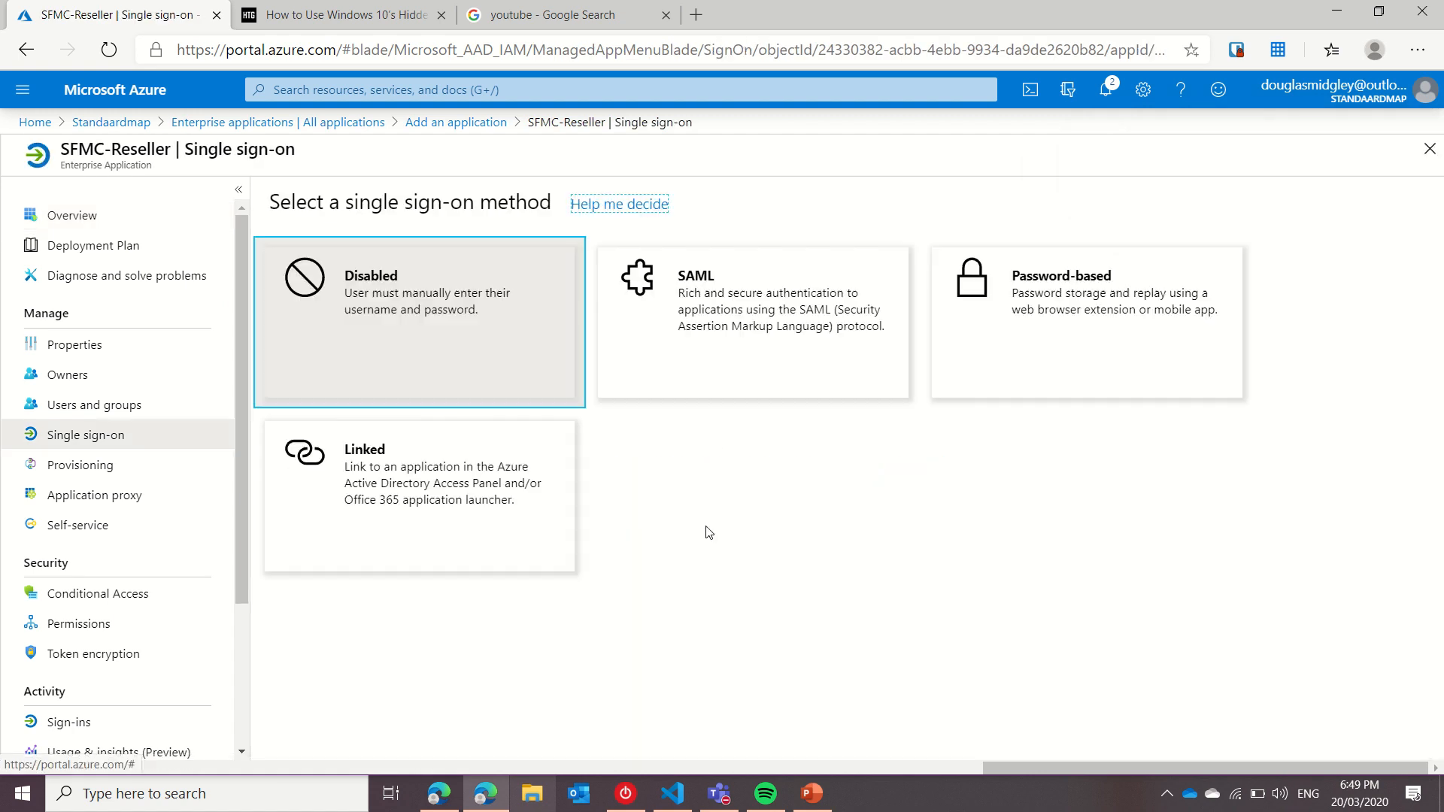
left_click(686, 318)
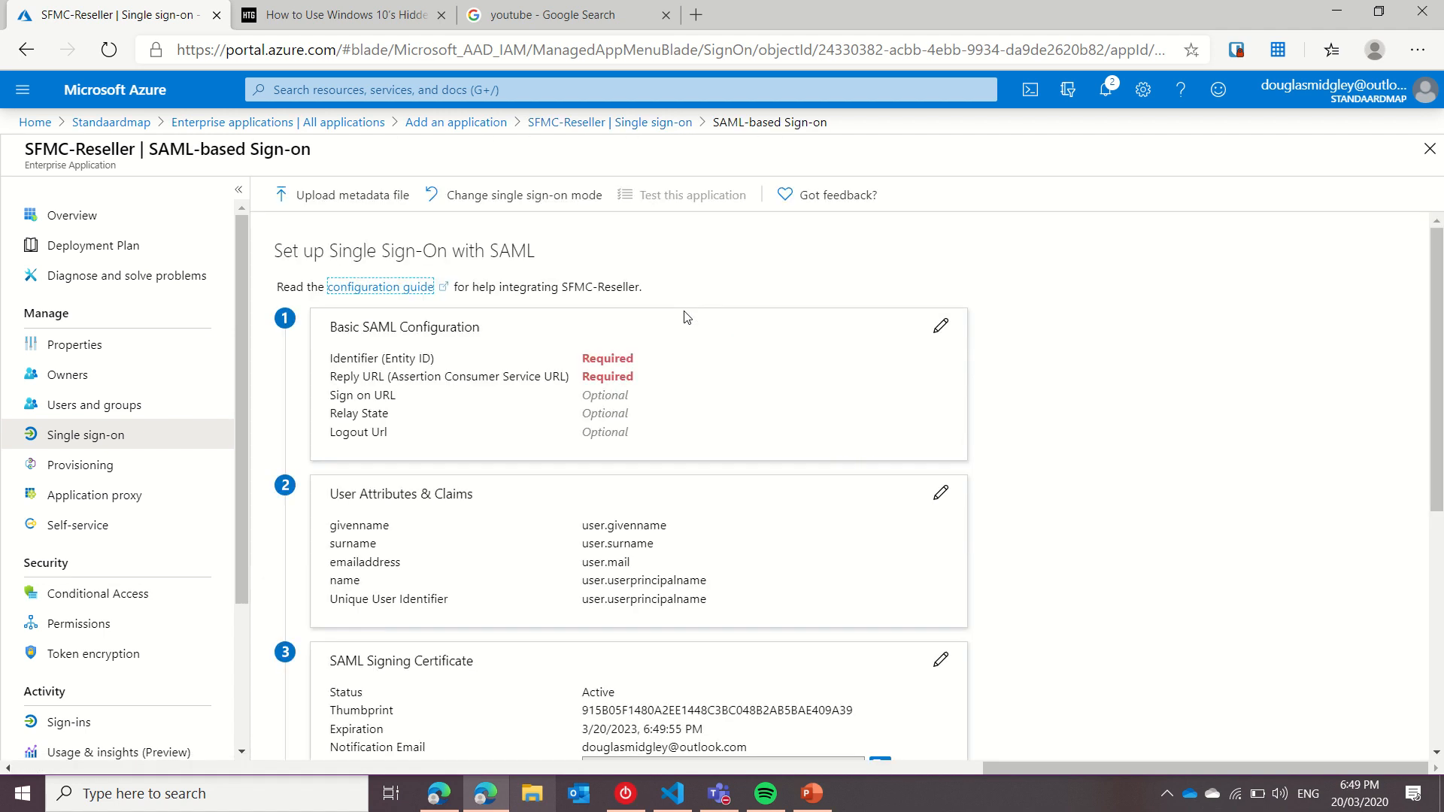
left_click(342, 197)
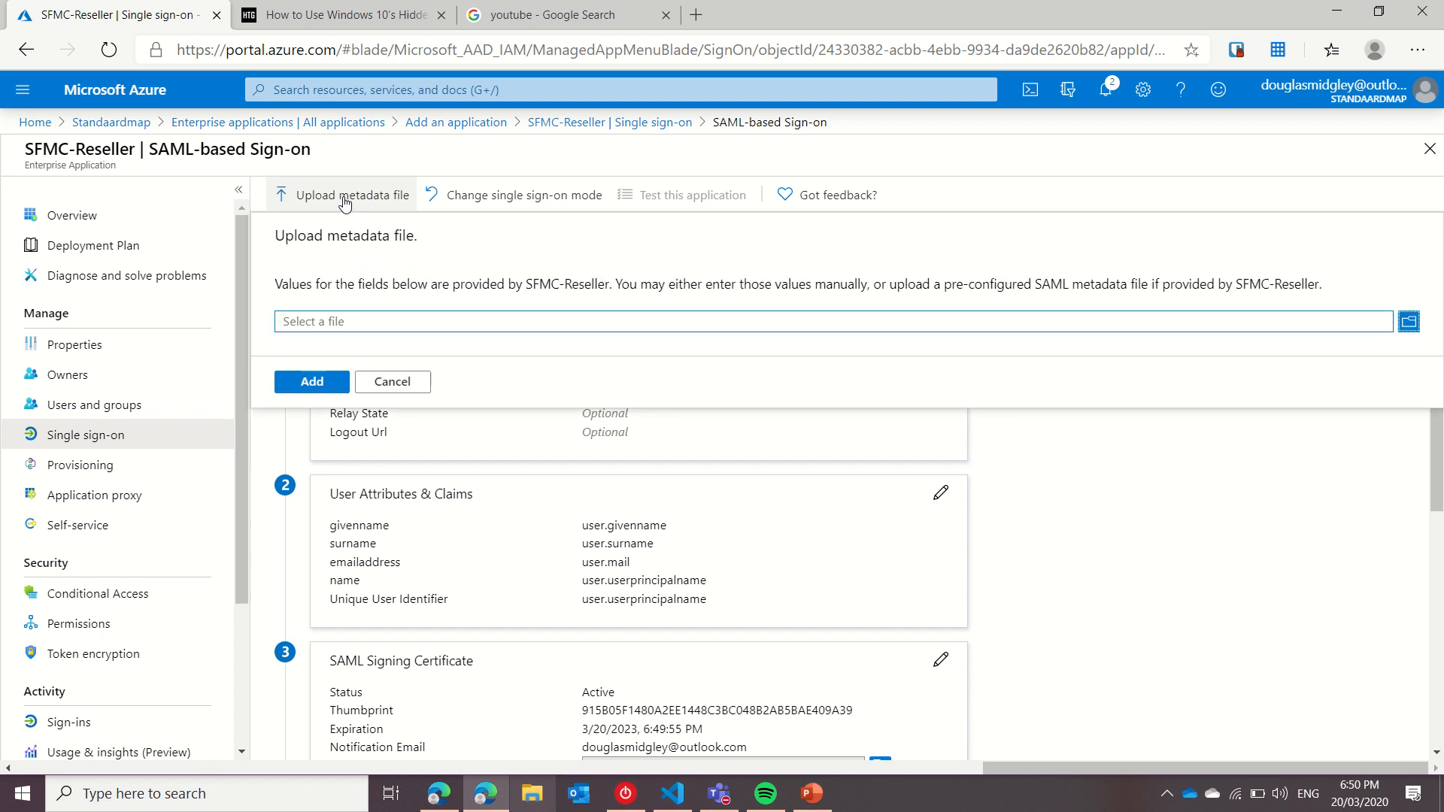
left_click(1411, 322)
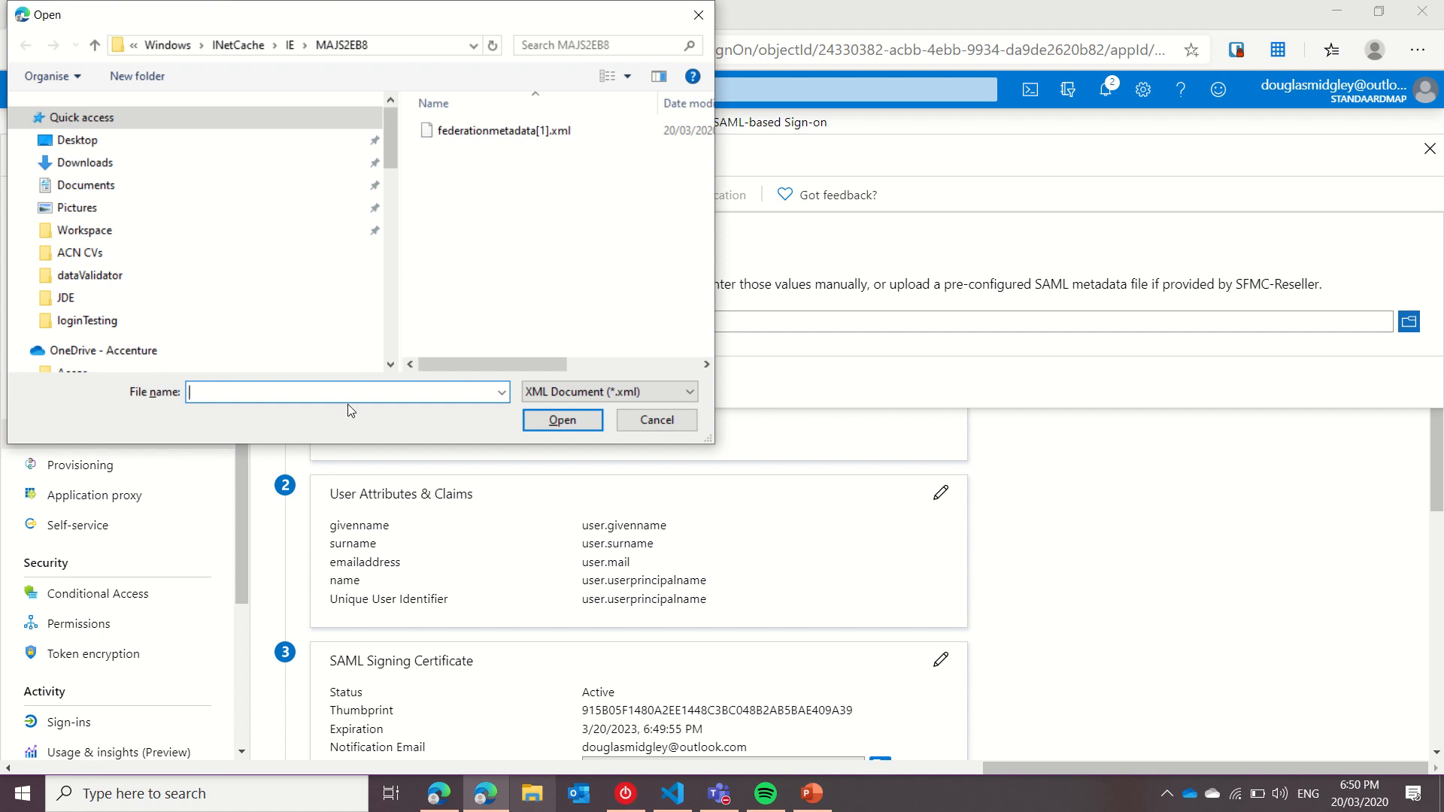
key("ctrl+v")
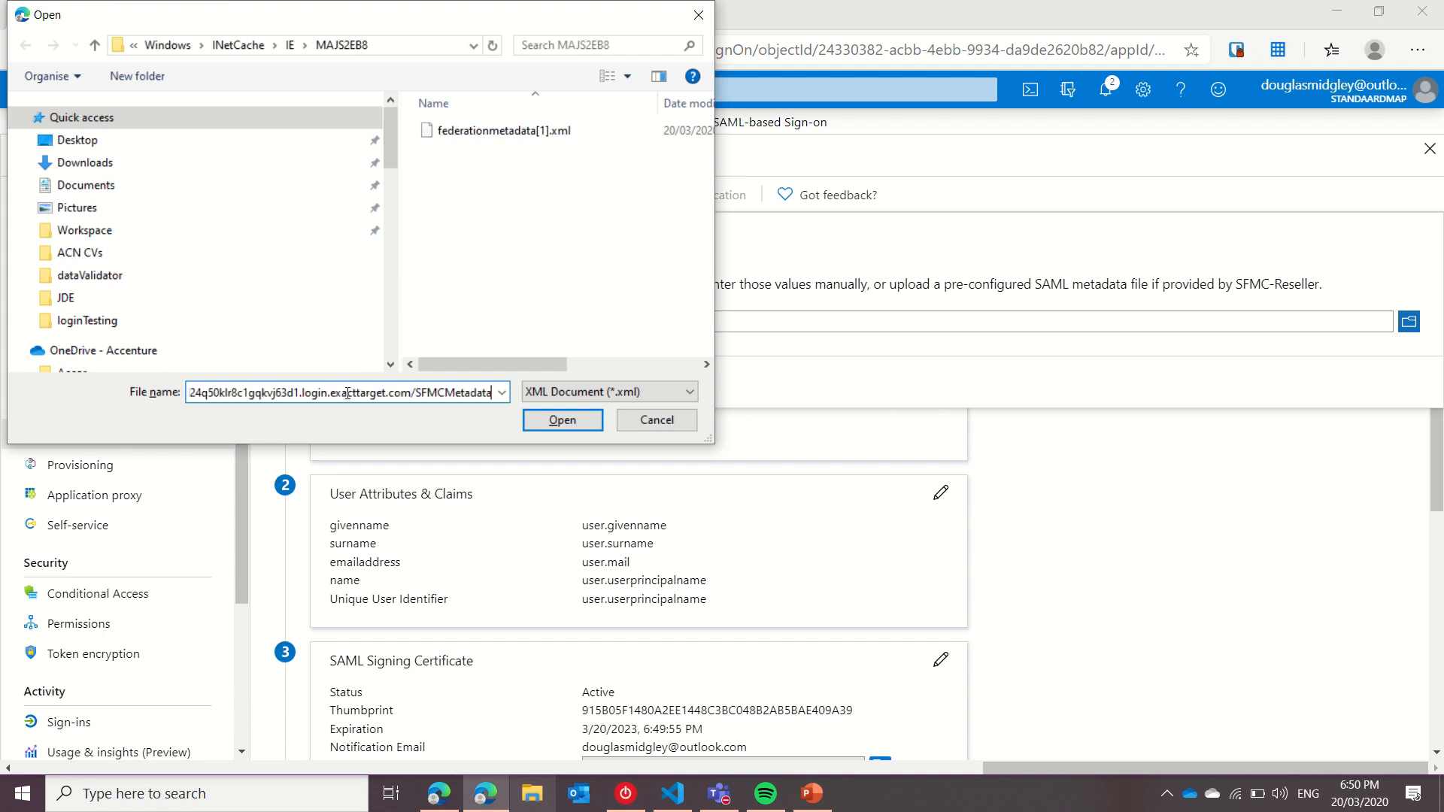
left_click(540, 425)
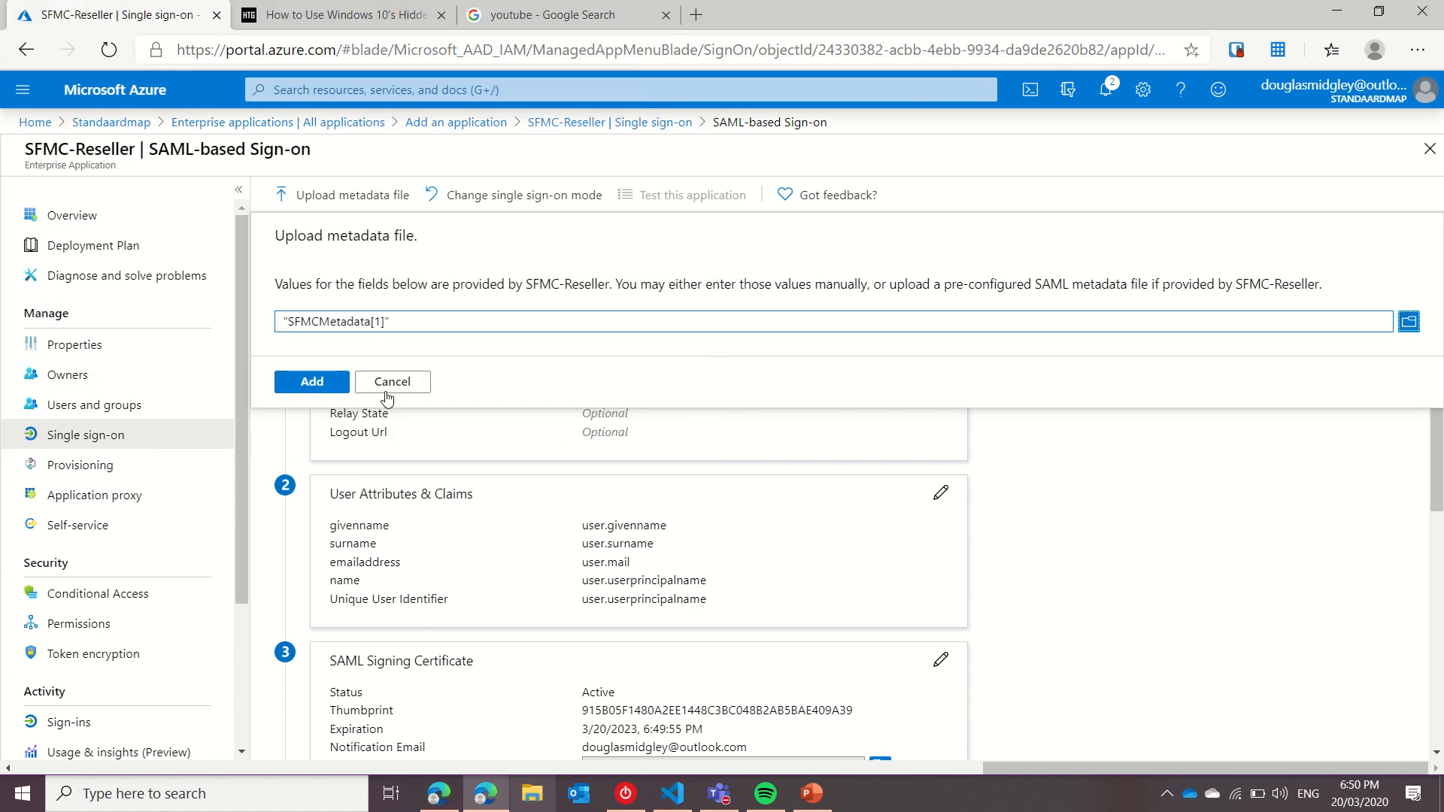
left_click(309, 385)
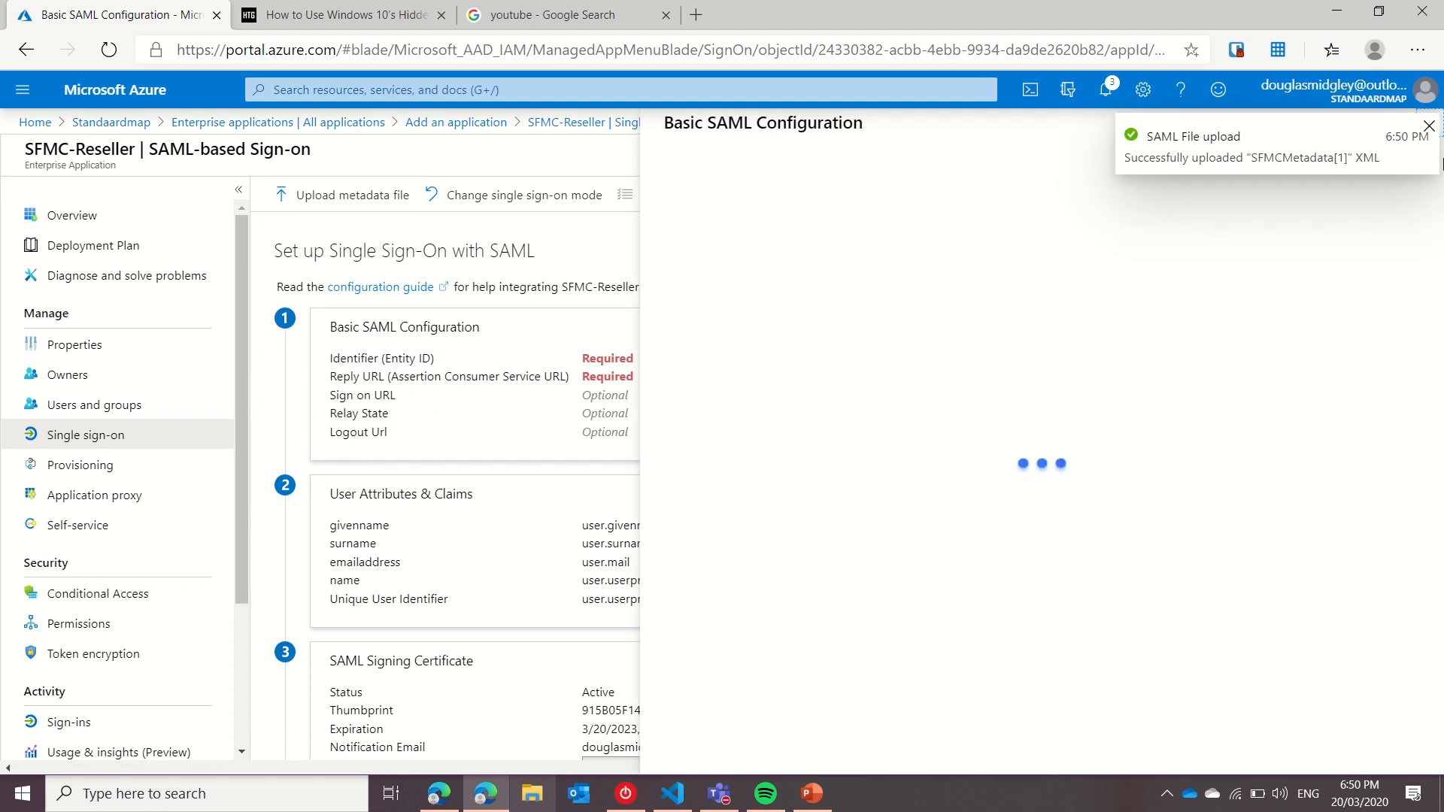
Review and save the imported Basic SAML Configuration, close it, and postpone the single sign-on test.
scroll(871, 578, "down", 1)
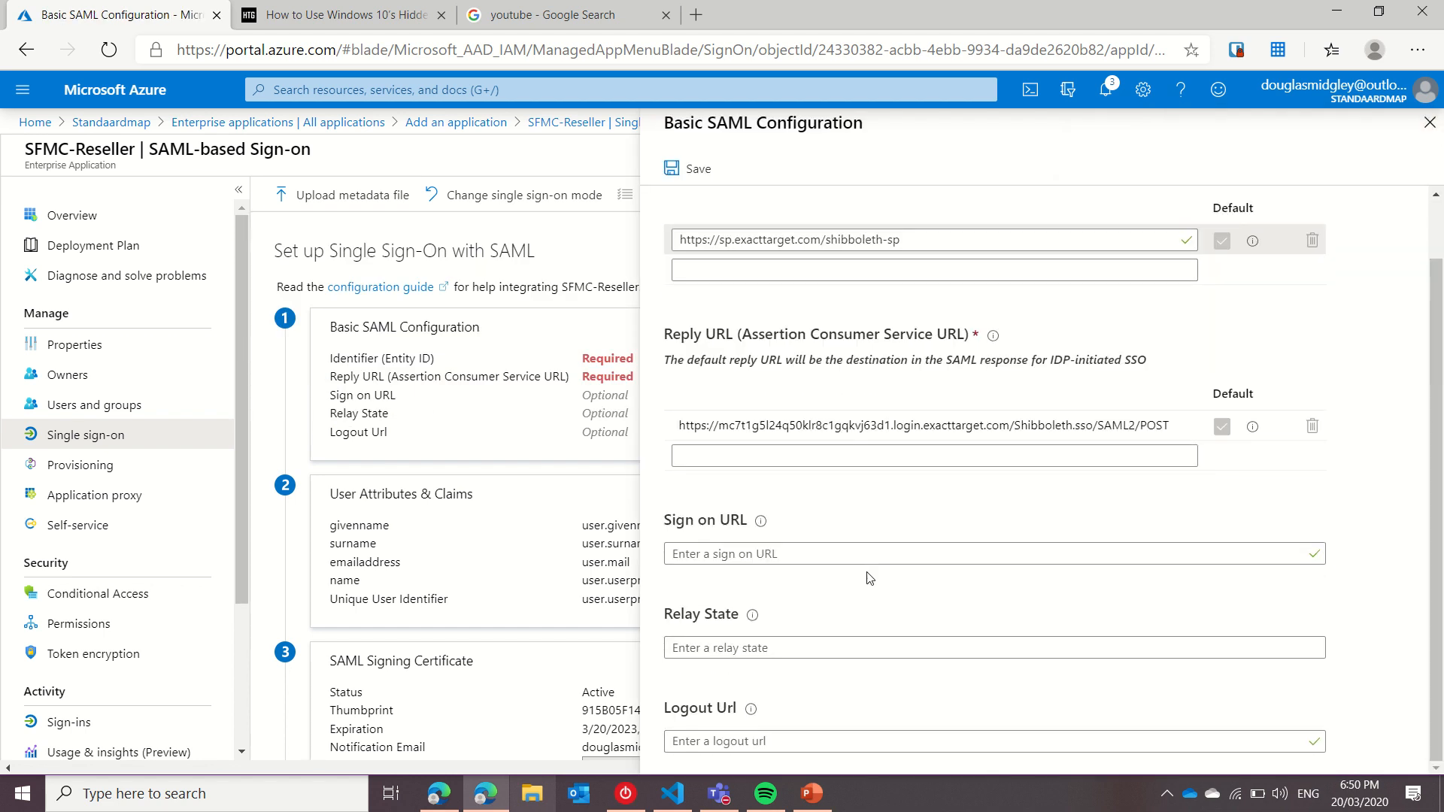
scroll(871, 578, "up", 1)
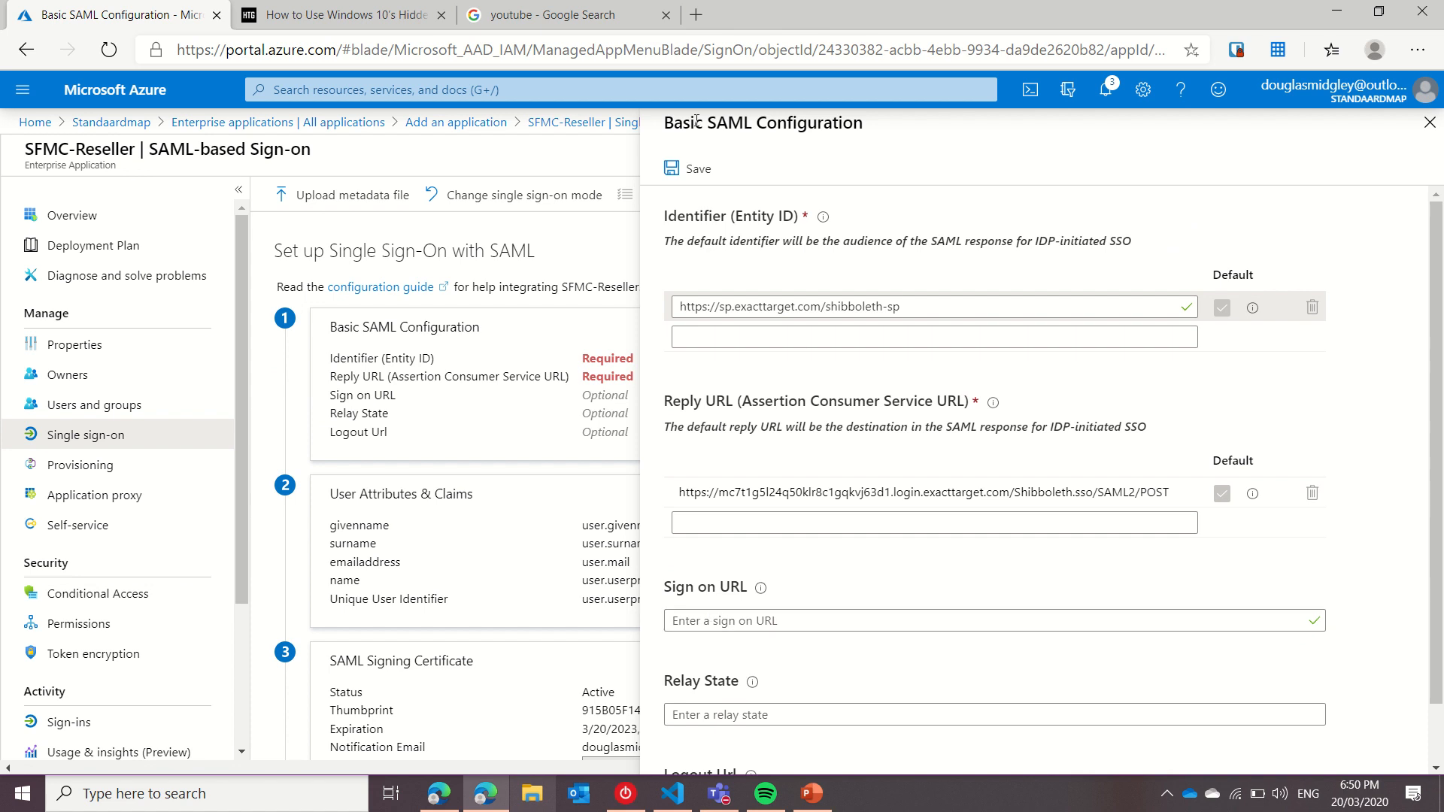
left_click(689, 183)
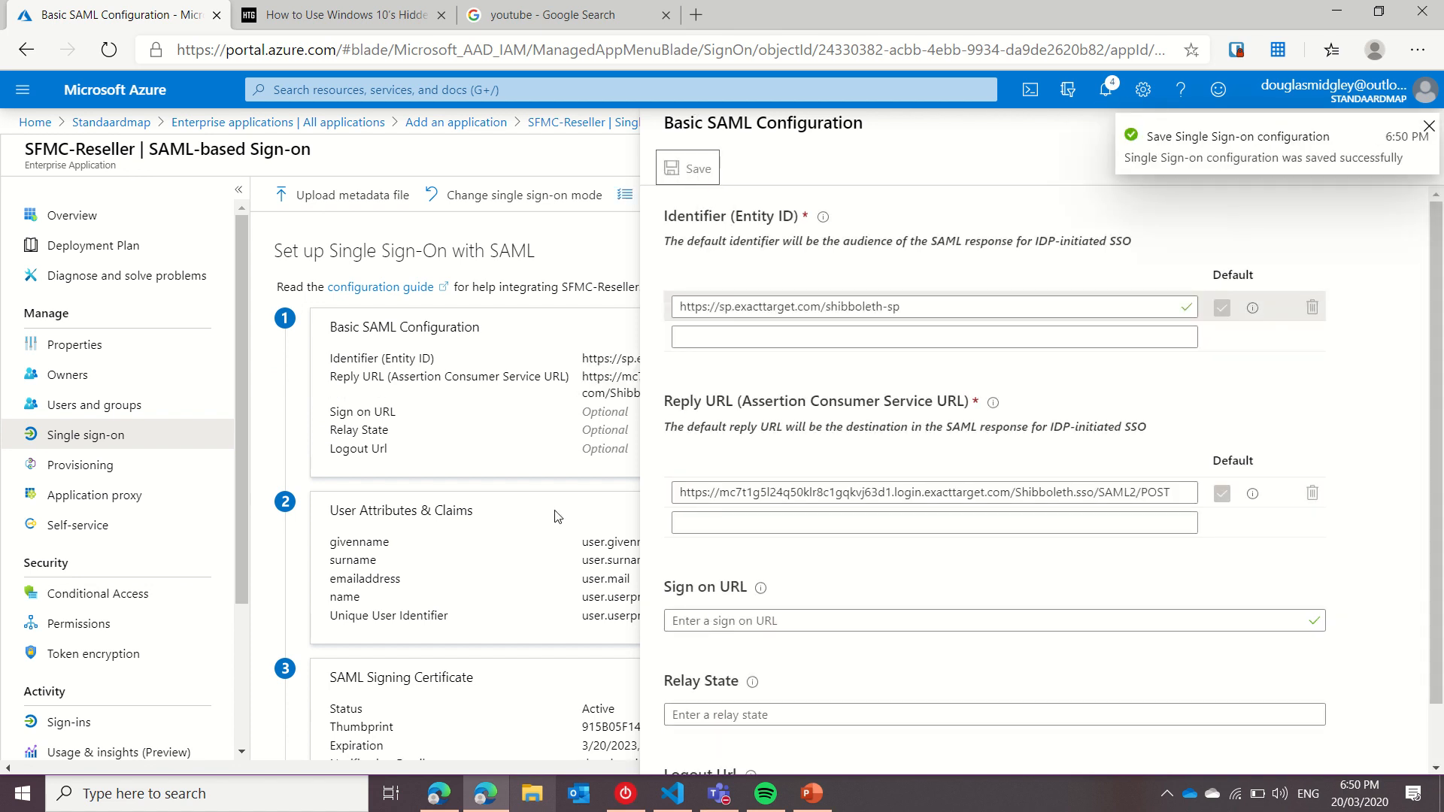
left_click(1429, 129)
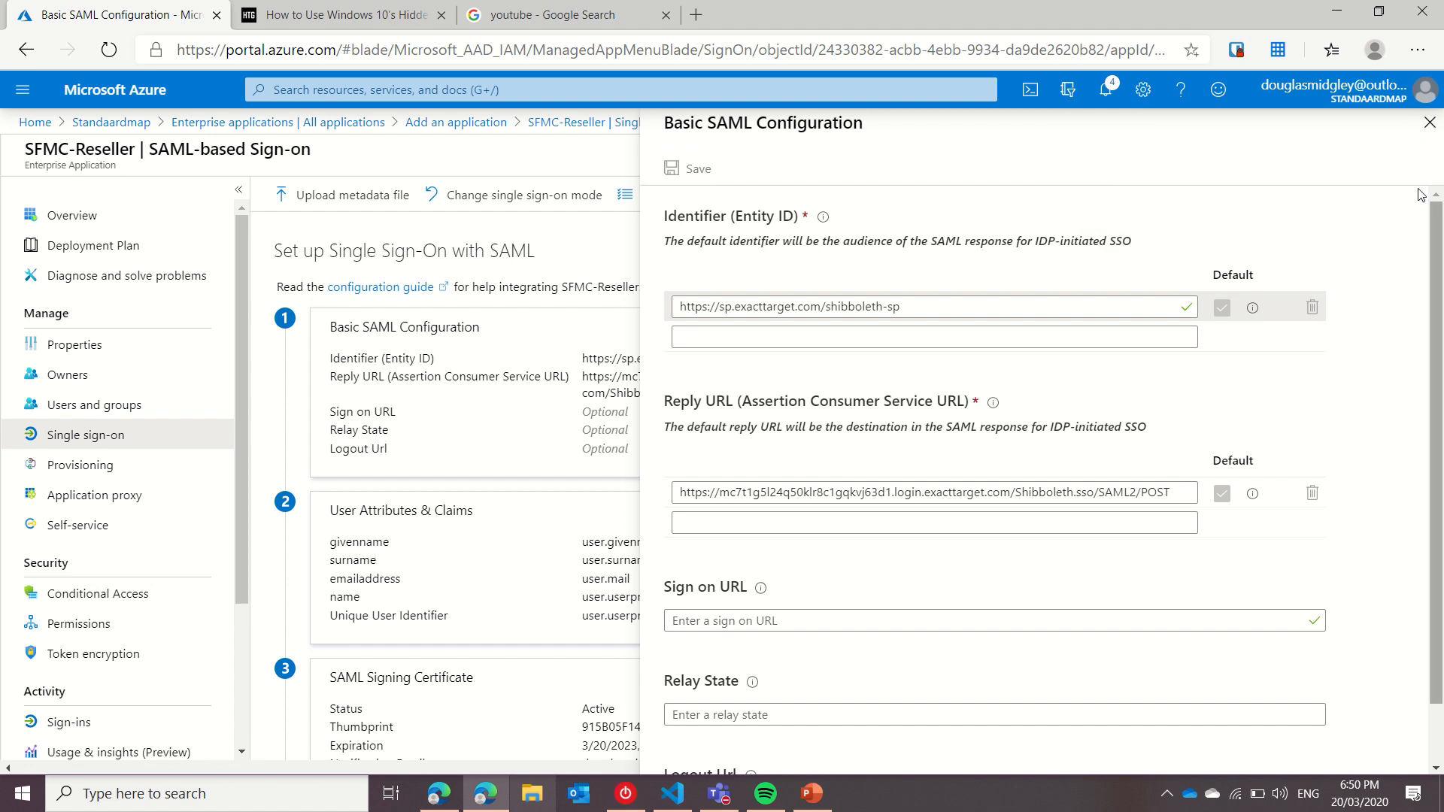
left_click(1428, 132)
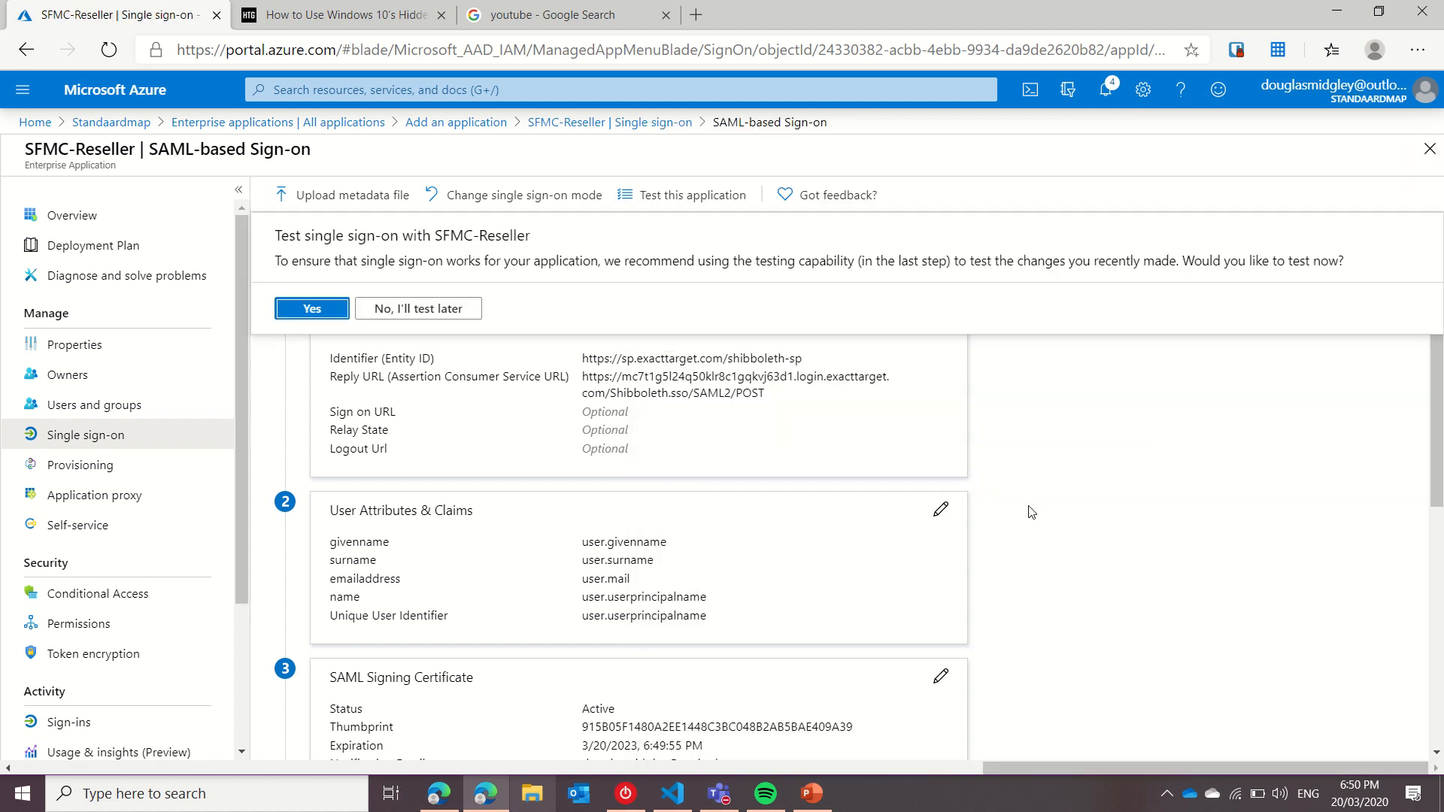
left_click(441, 314)
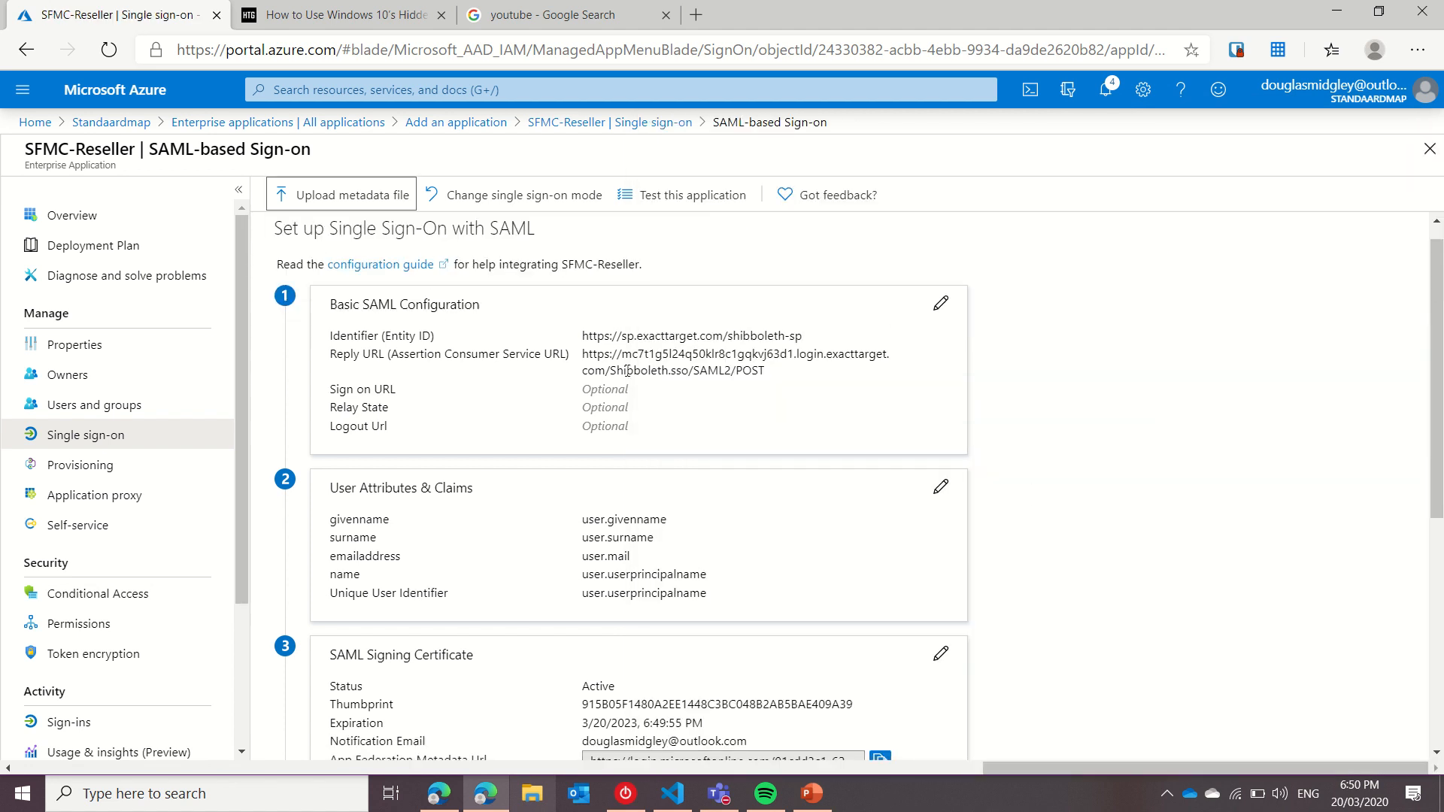
Set the source attribute of the Unique User Identifier (Name ID) claim to user.mail and save the claim.
scroll(519, 466, "down", 2)
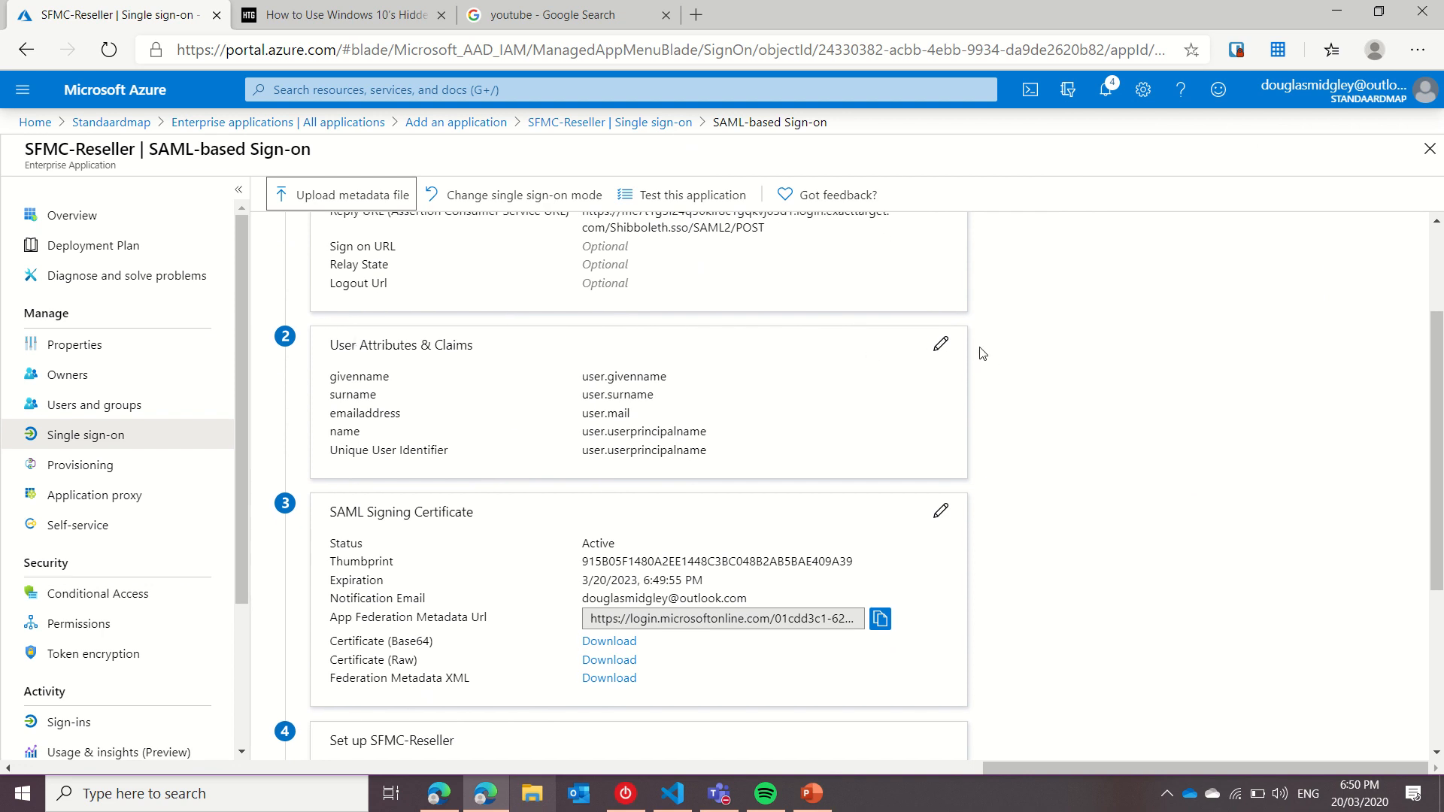
left_click(941, 347)
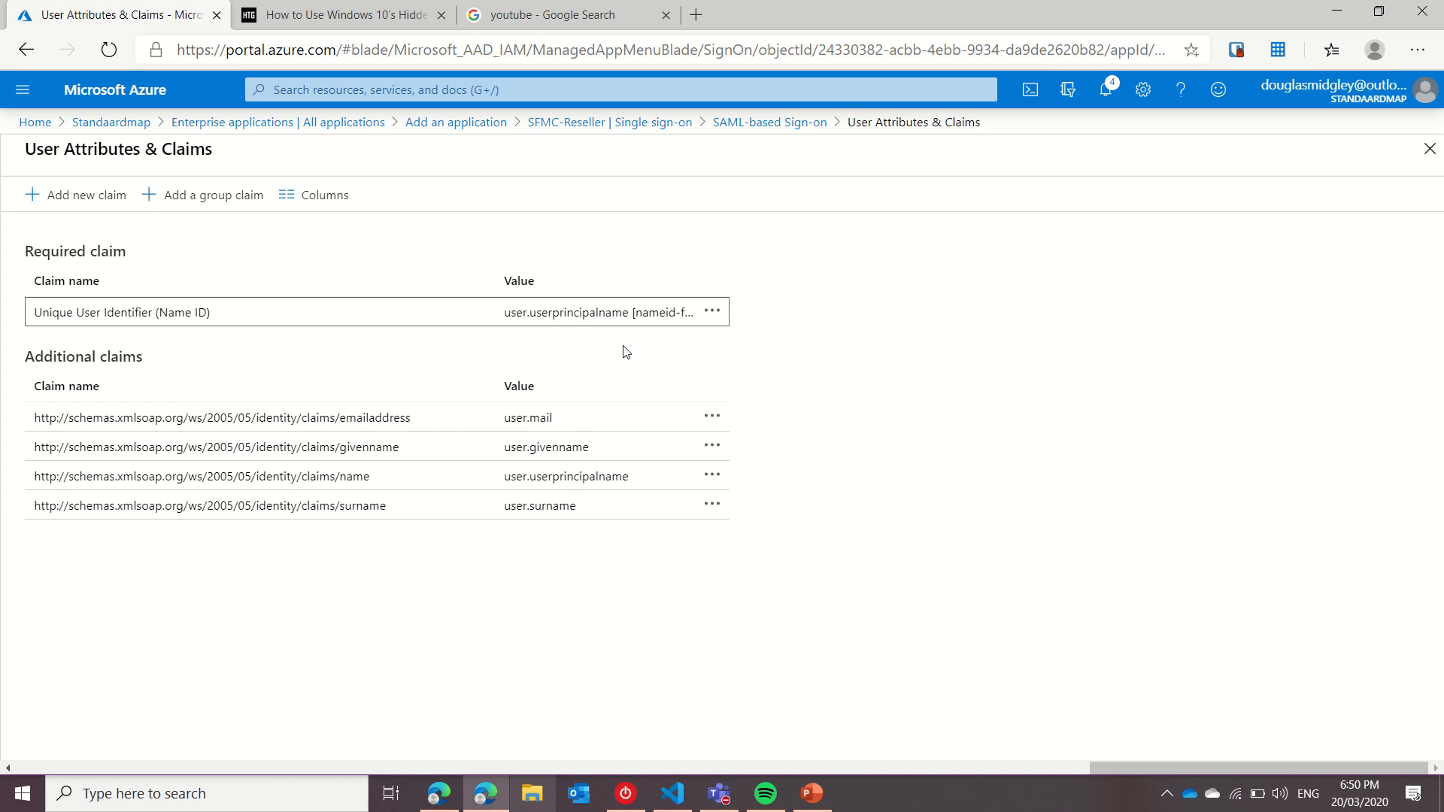
left_click(569, 318)
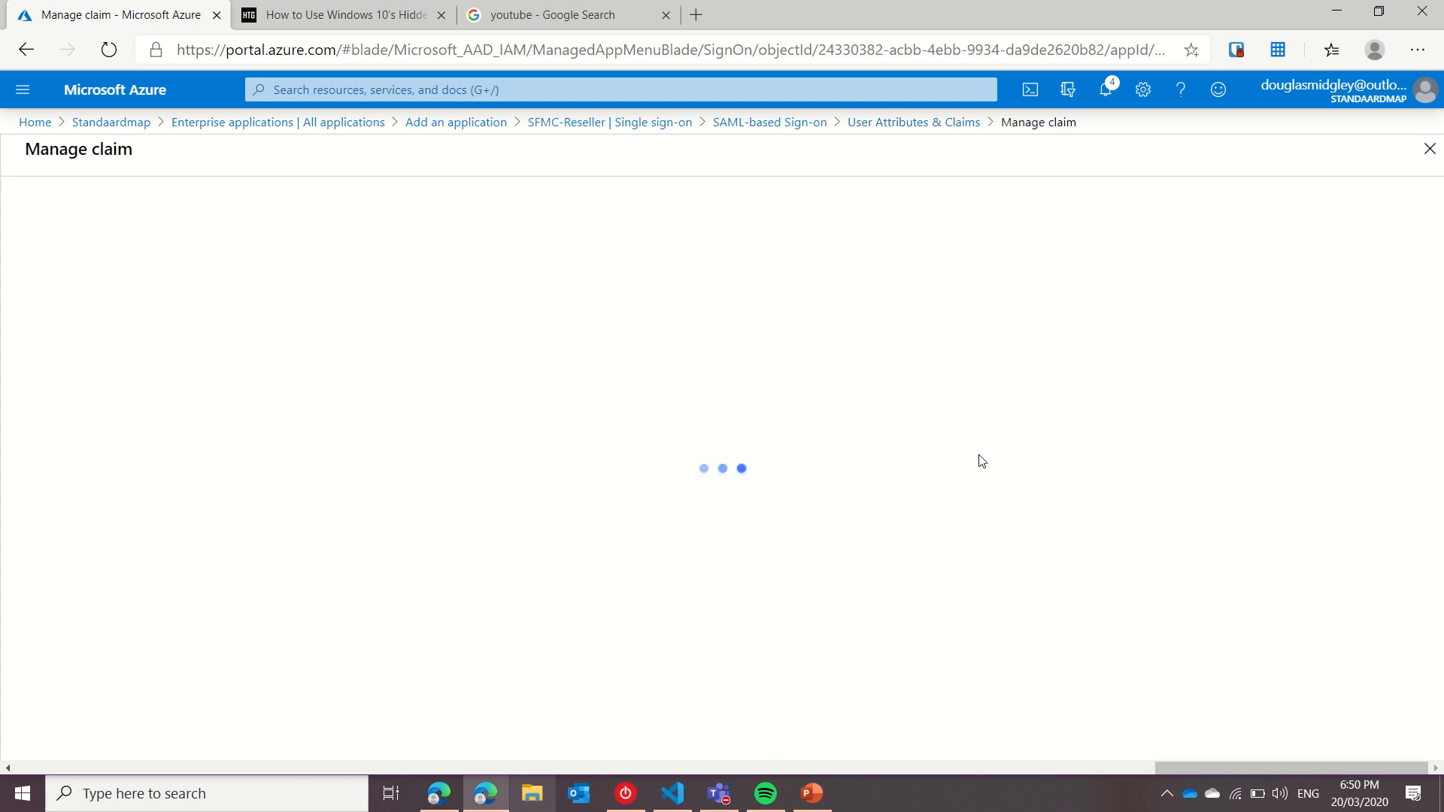
left_click(442, 437)
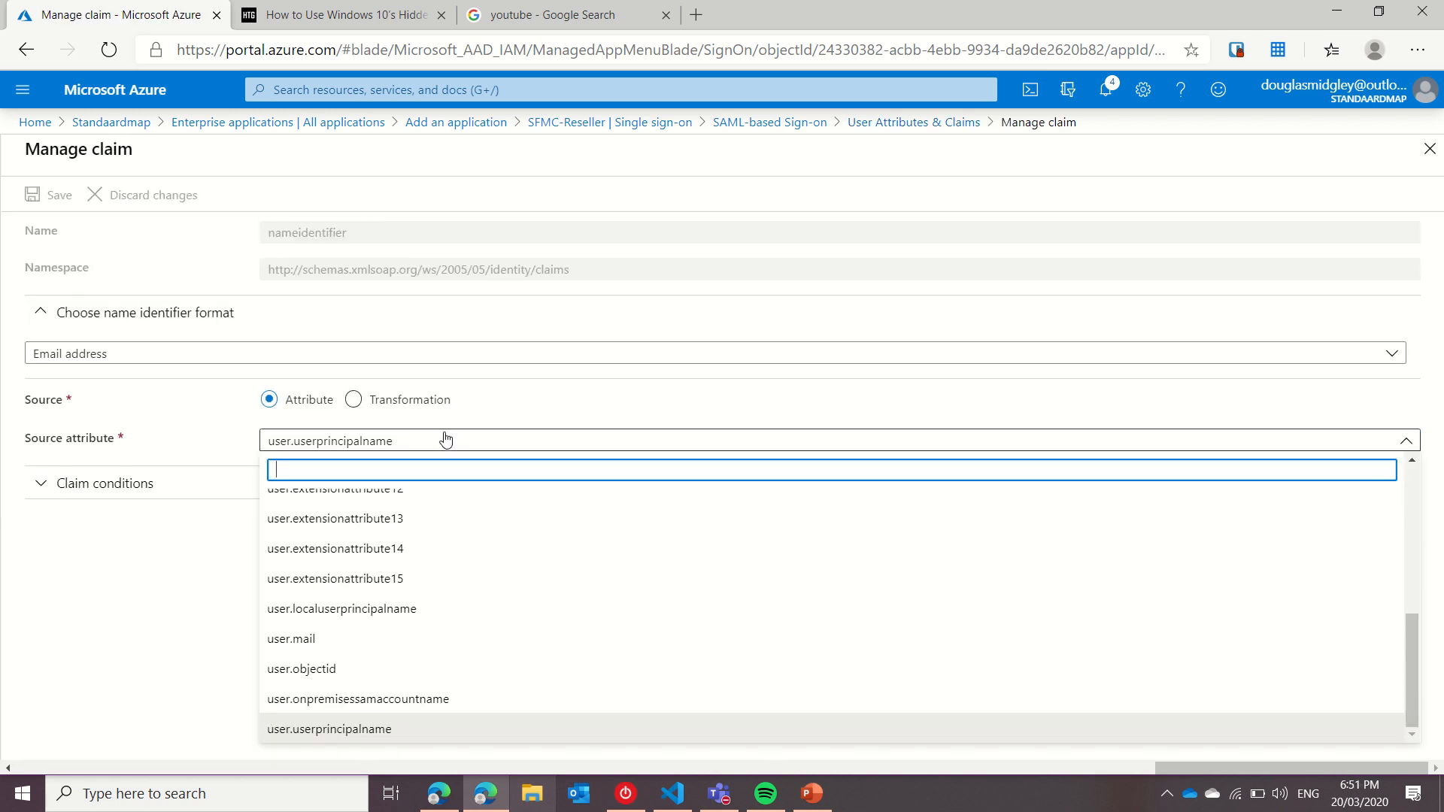
scroll(381, 635, "up", 8)
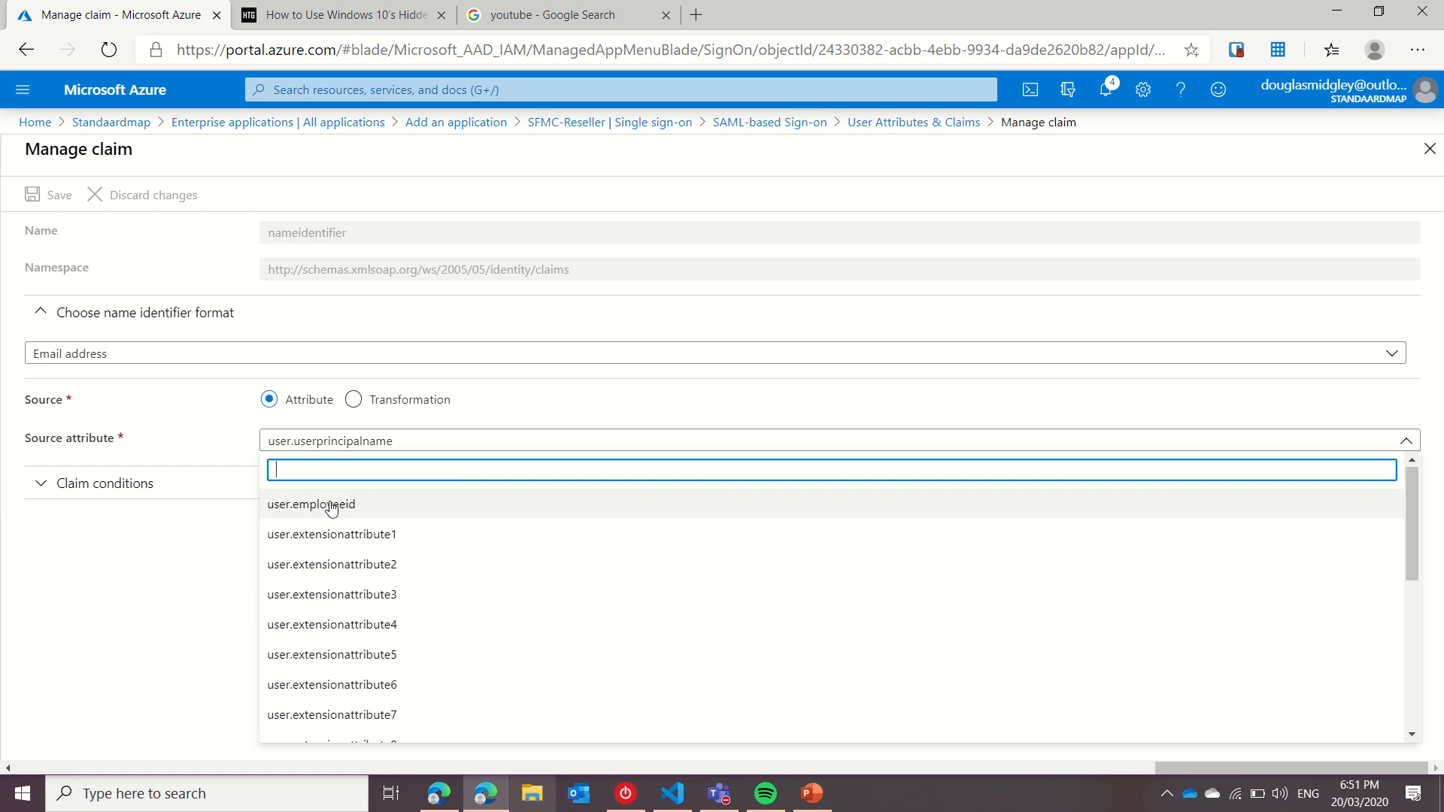
scroll(376, 602, "down", 5)
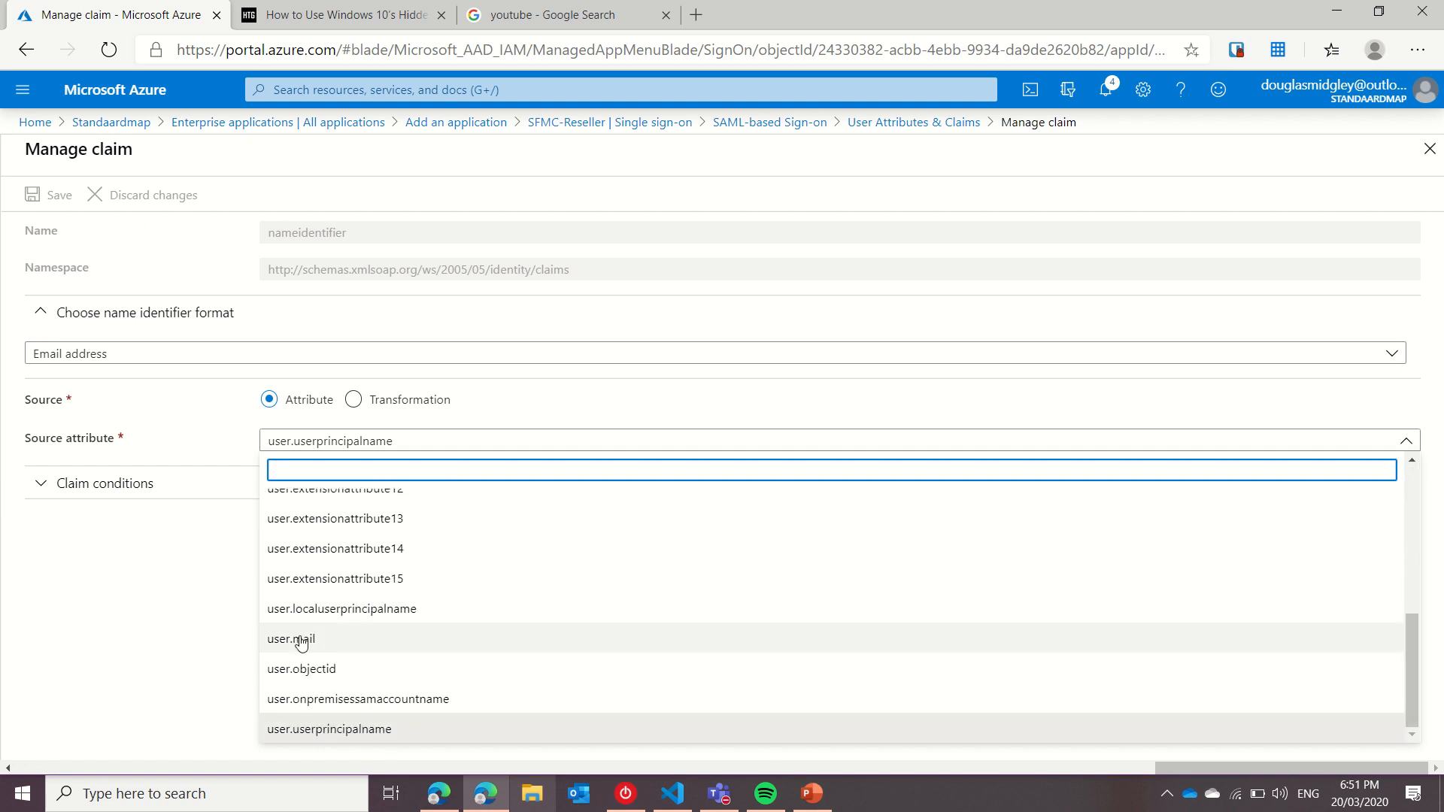
left_click(337, 645)
left_click(595, 515)
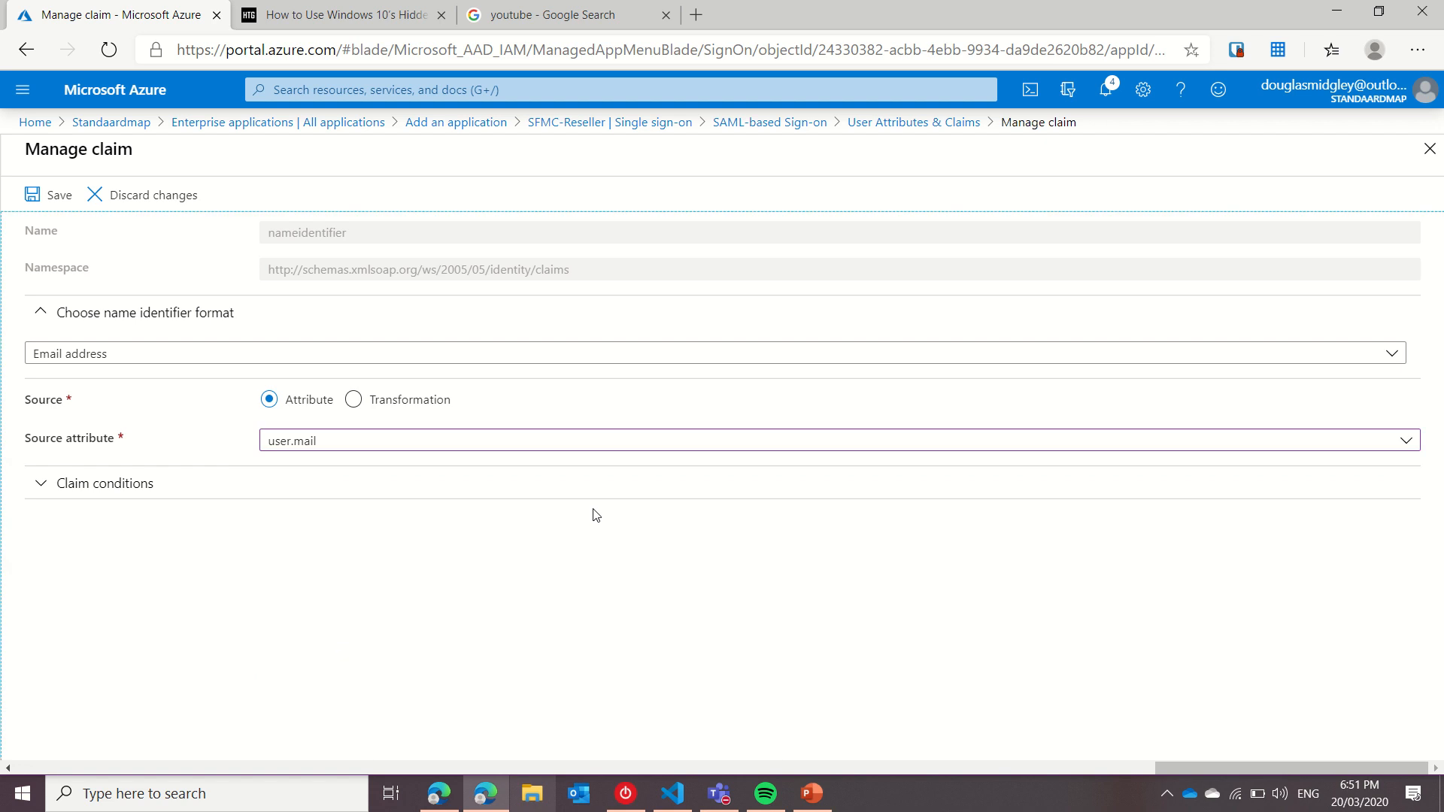
left_click(60, 202)
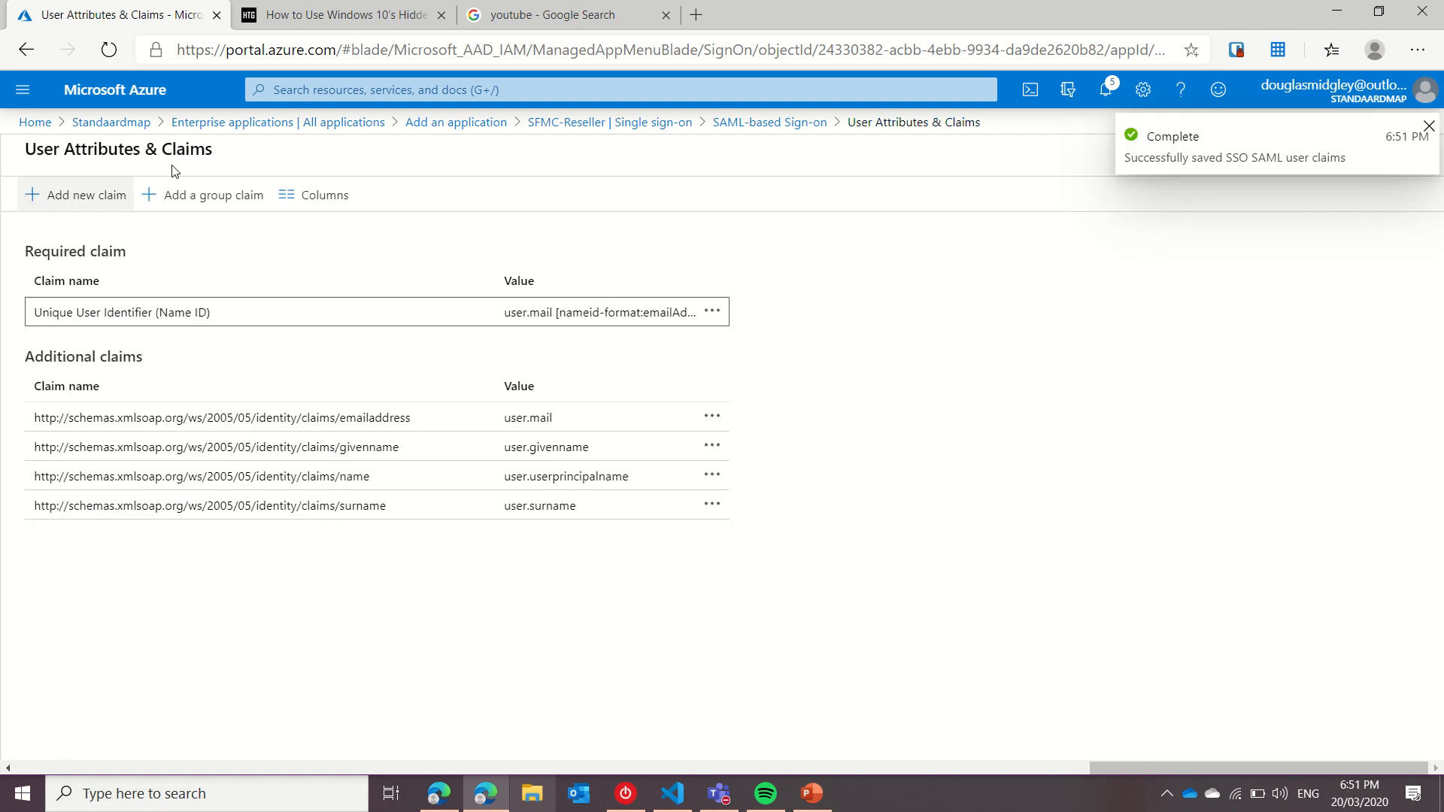
Close the Windows 10 article tab, return to the SAML-based Sign-on page and copy the App Federation Metadata Url.
left_click(441, 15)
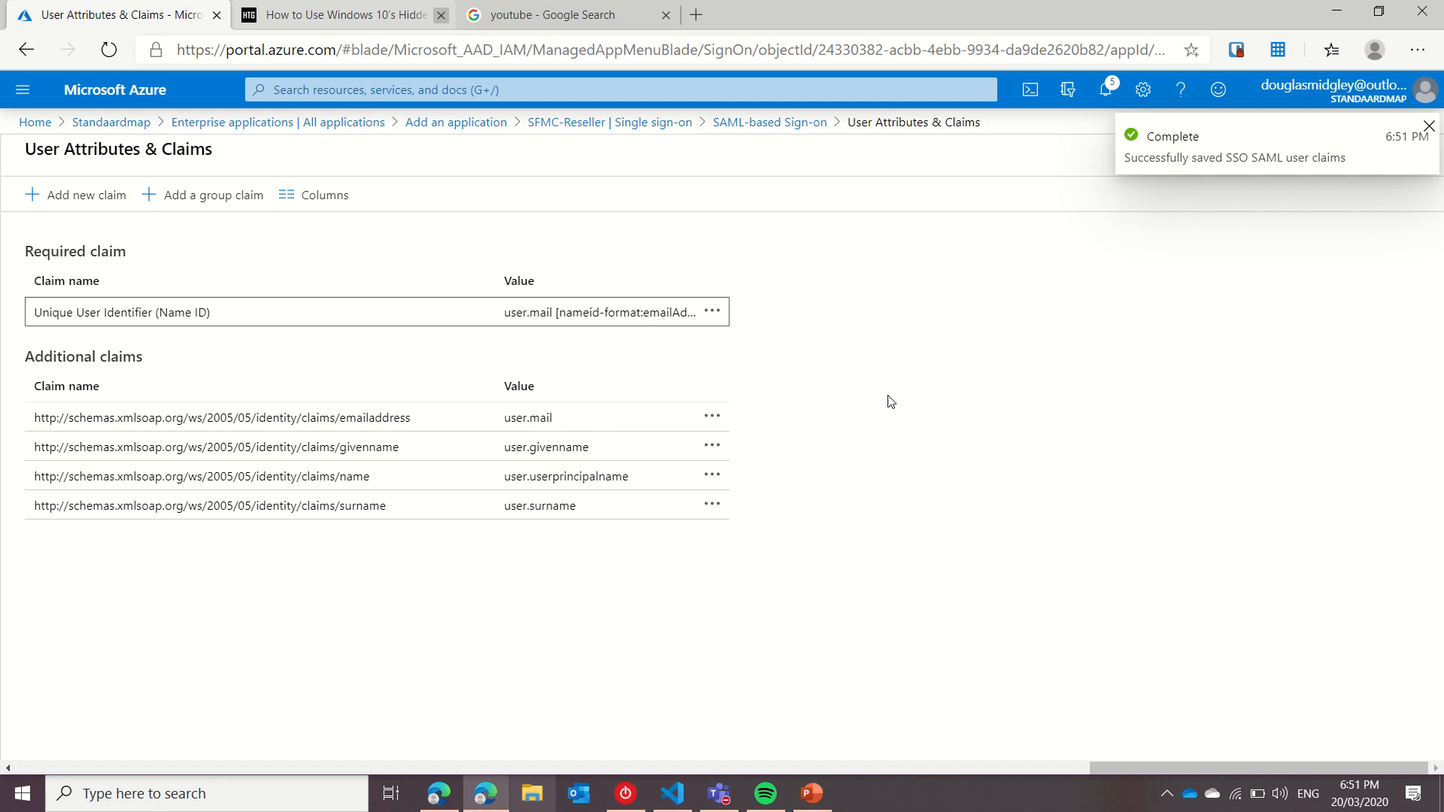
left_click(729, 124)
scroll(782, 640, "down", 1)
scroll(783, 640, "down", 1)
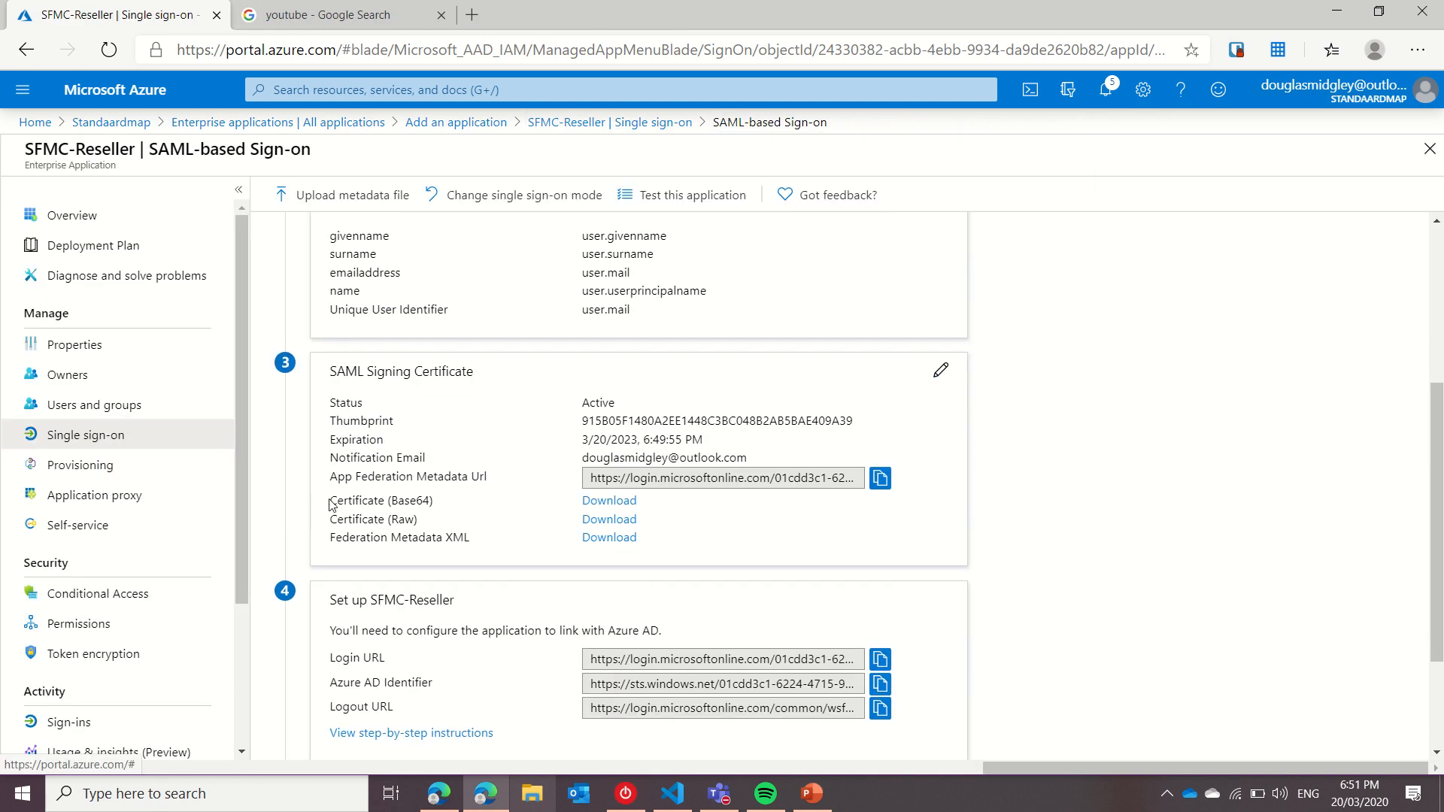
left_click_drag(338, 481, 489, 479)
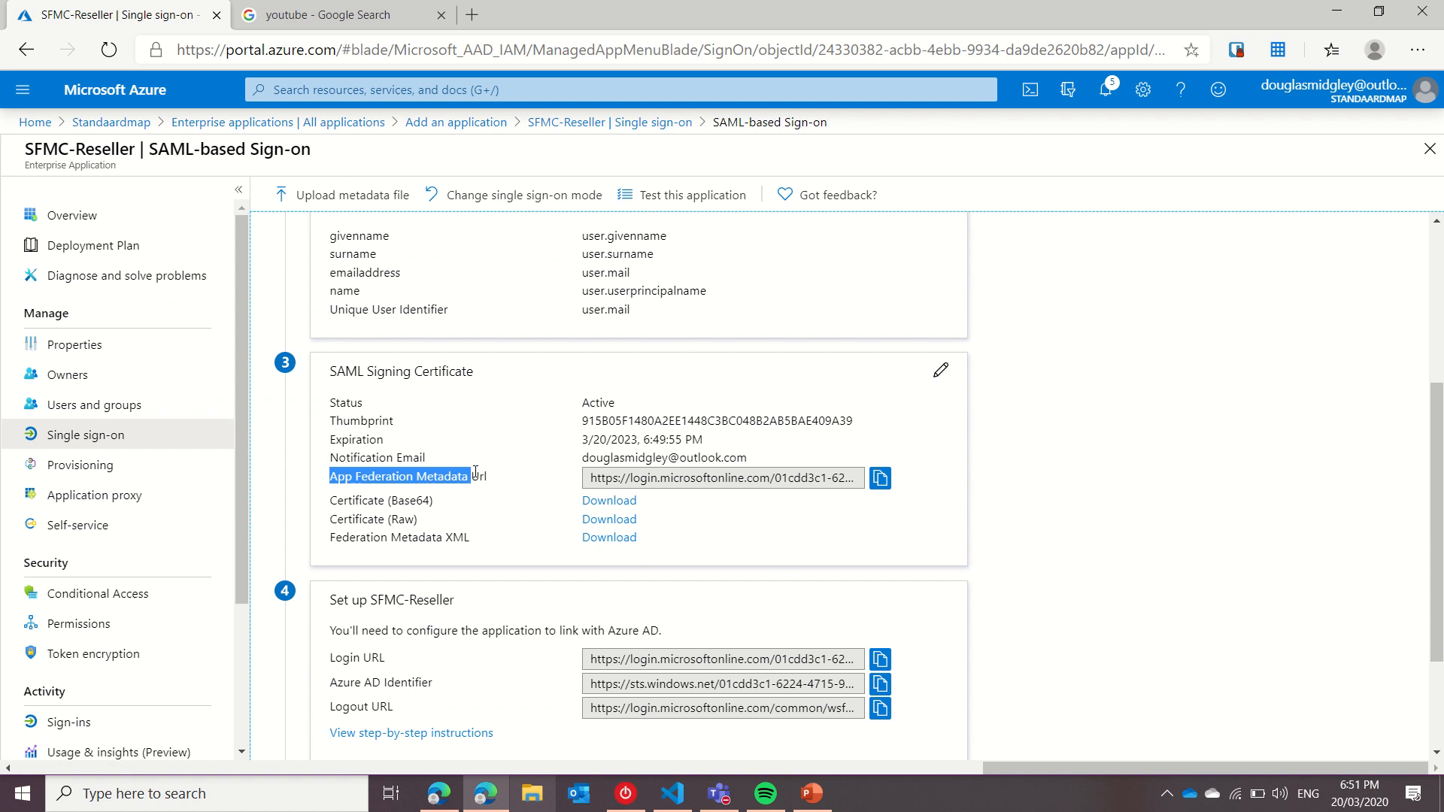
left_click(881, 482)
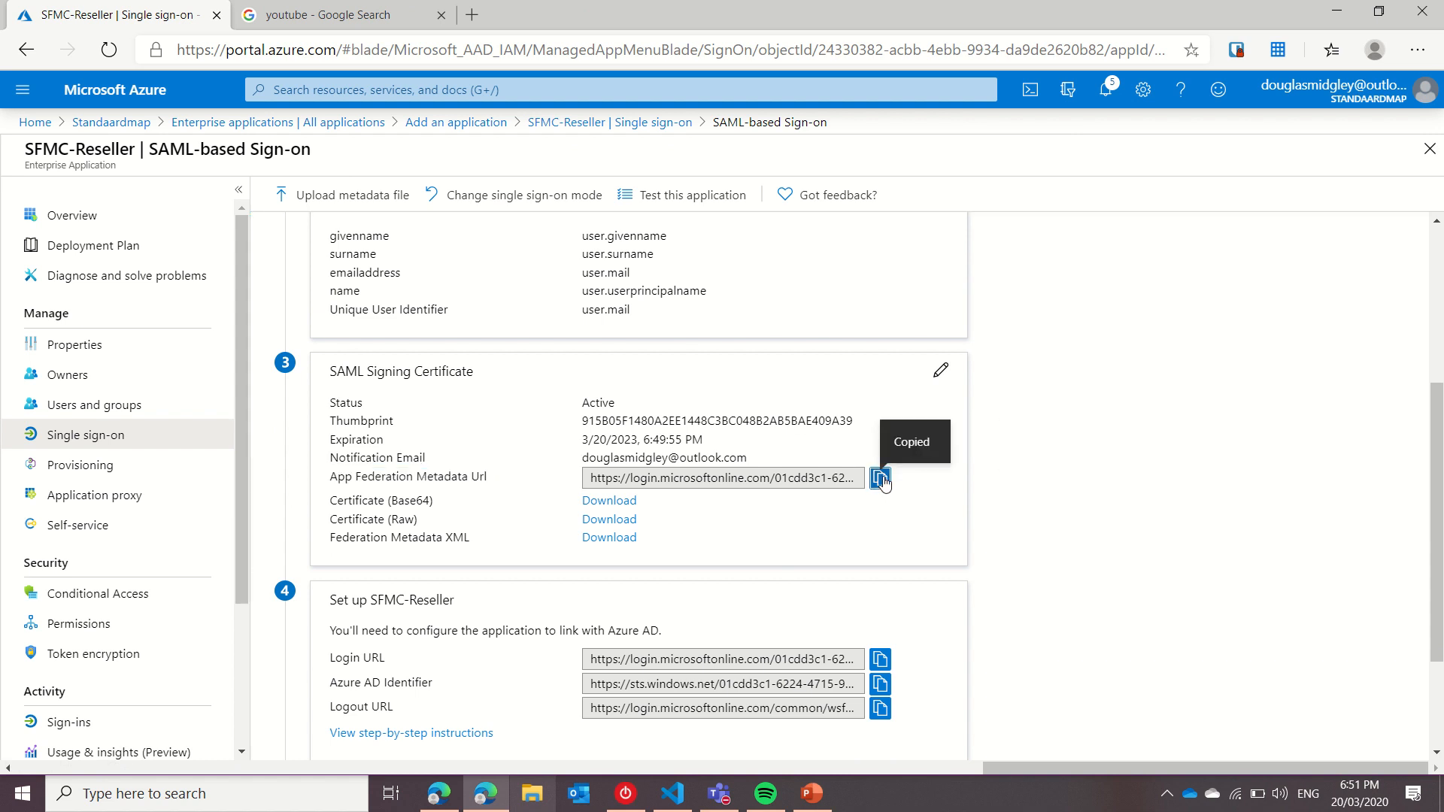
Switch to Marketing Cloud Setup and start a new key in Key Management under Data Management.
left_click(437, 794)
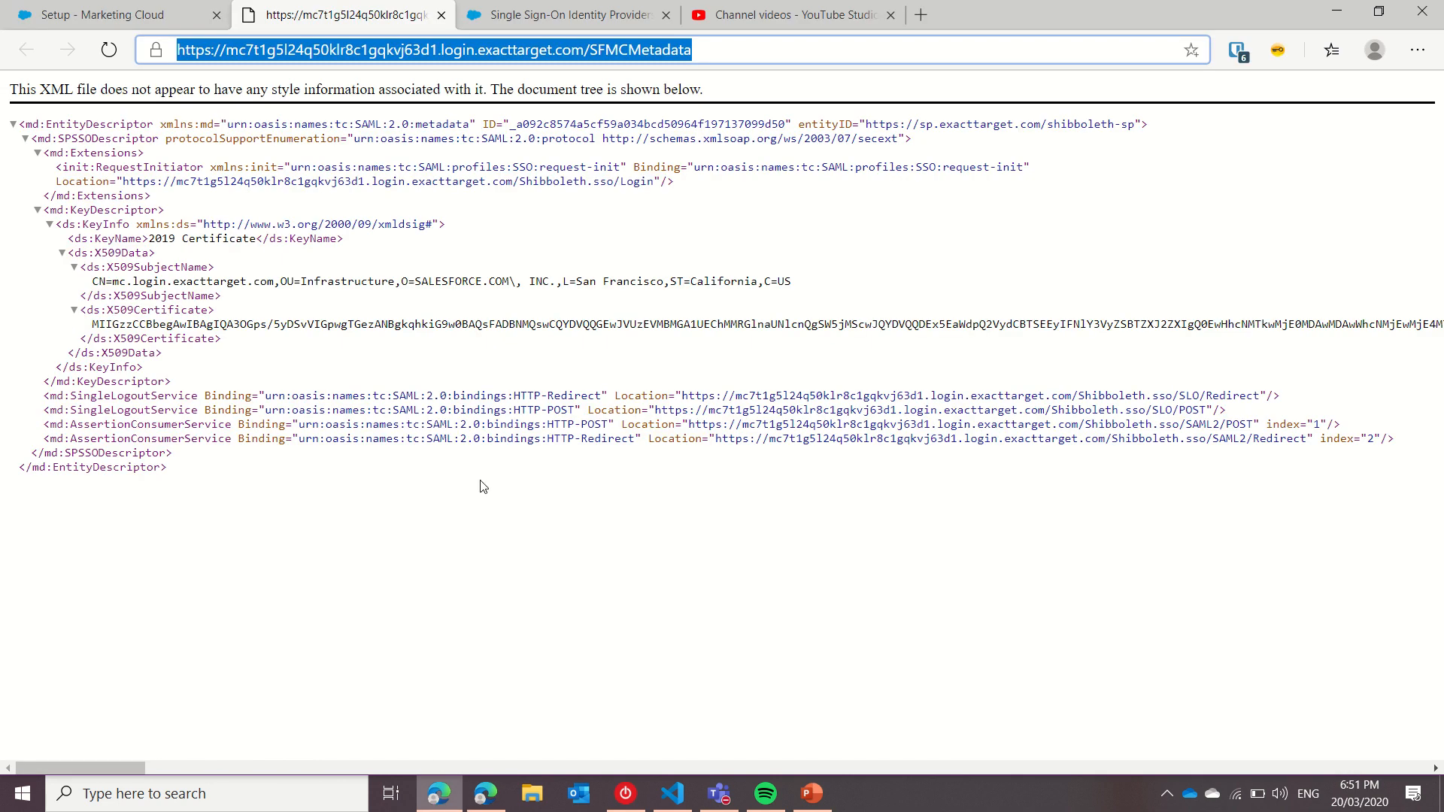
left_click(118, 10)
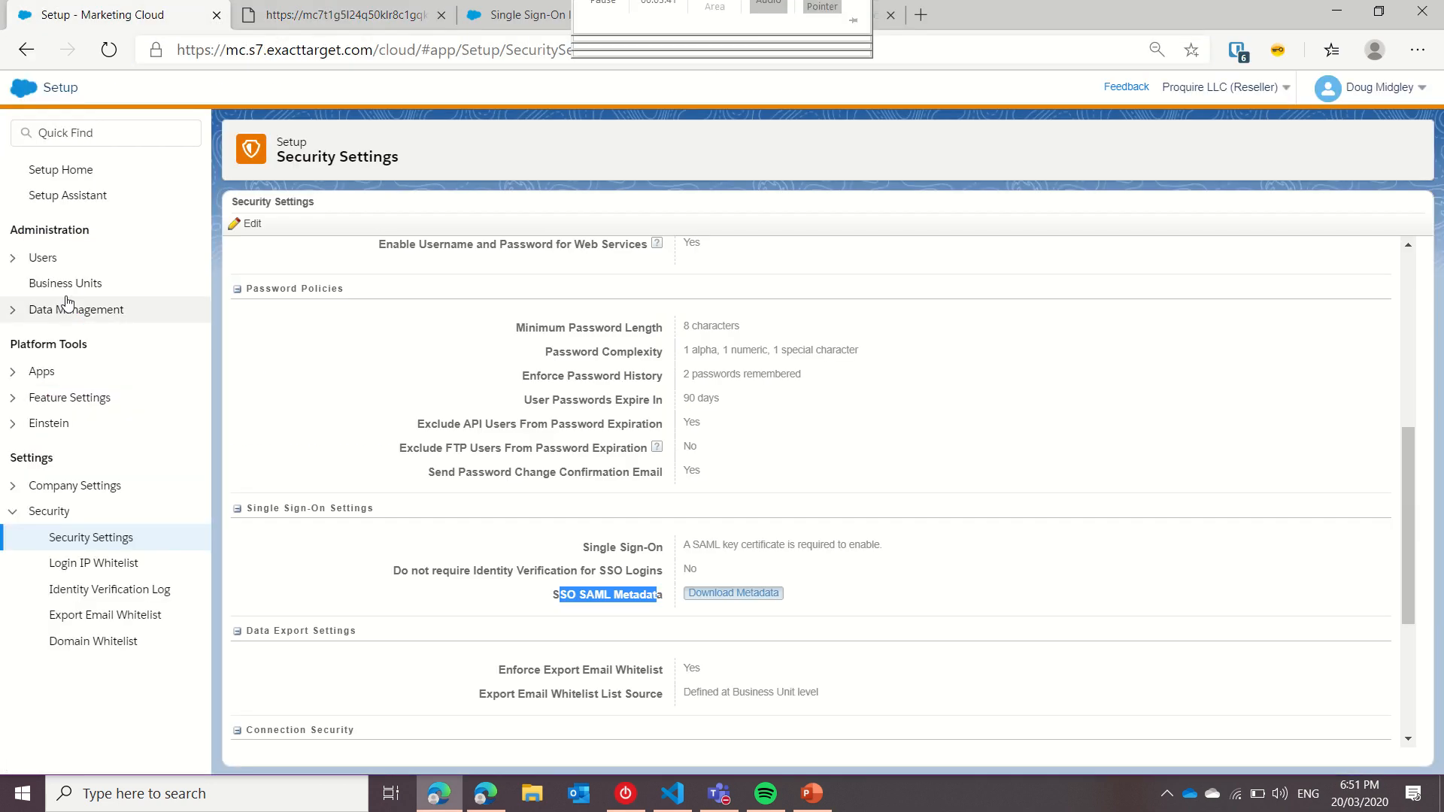
left_click(12, 310)
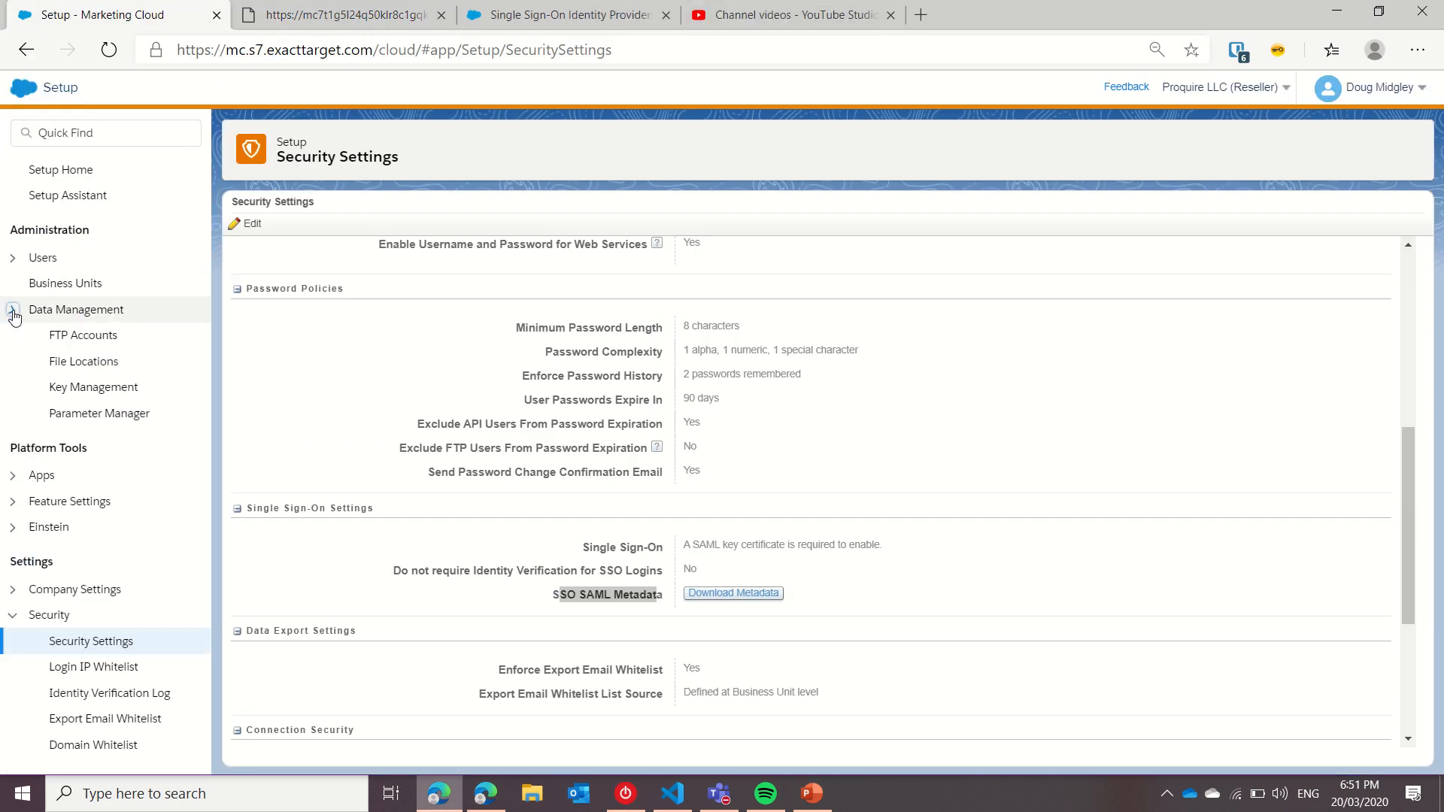
left_click(99, 388)
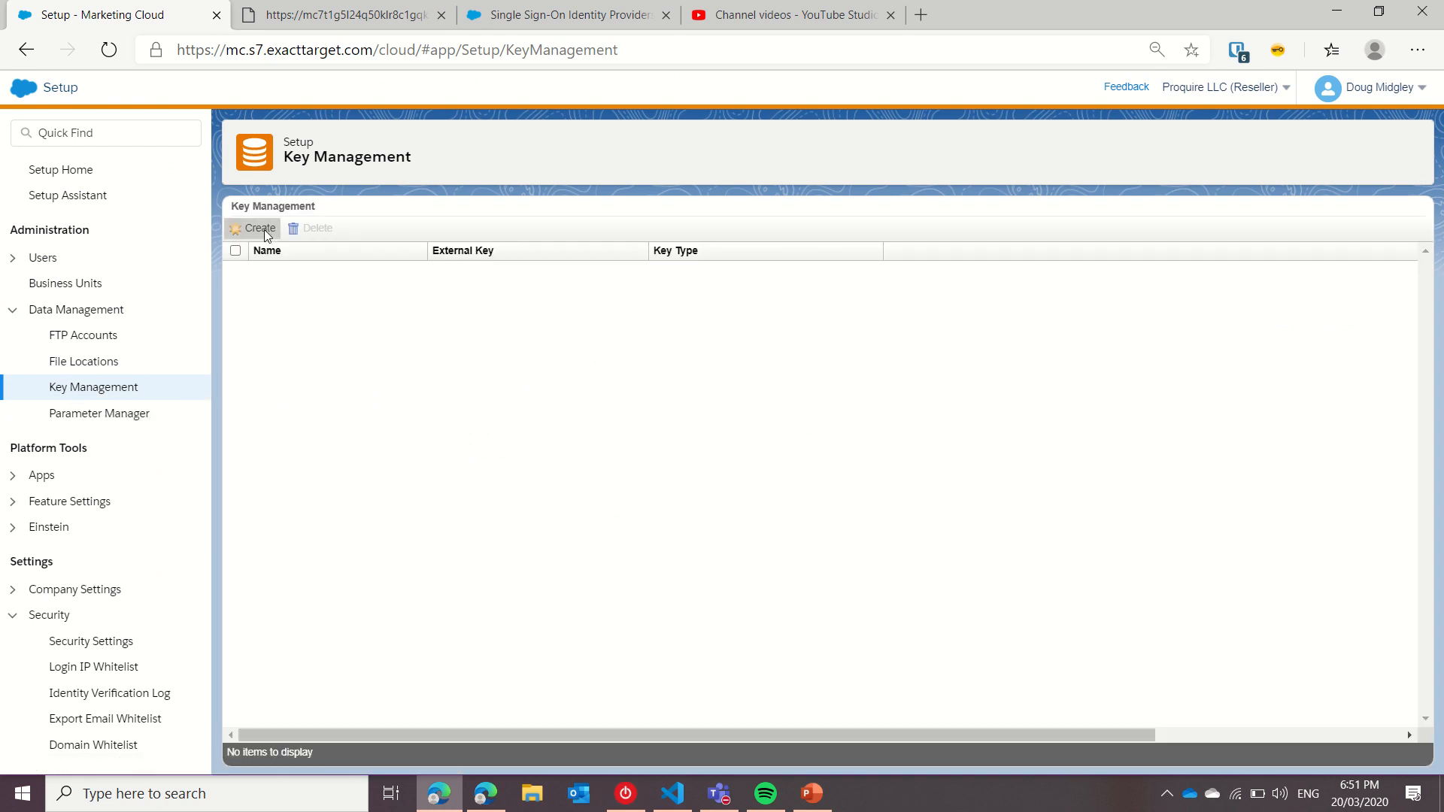
left_click(259, 229)
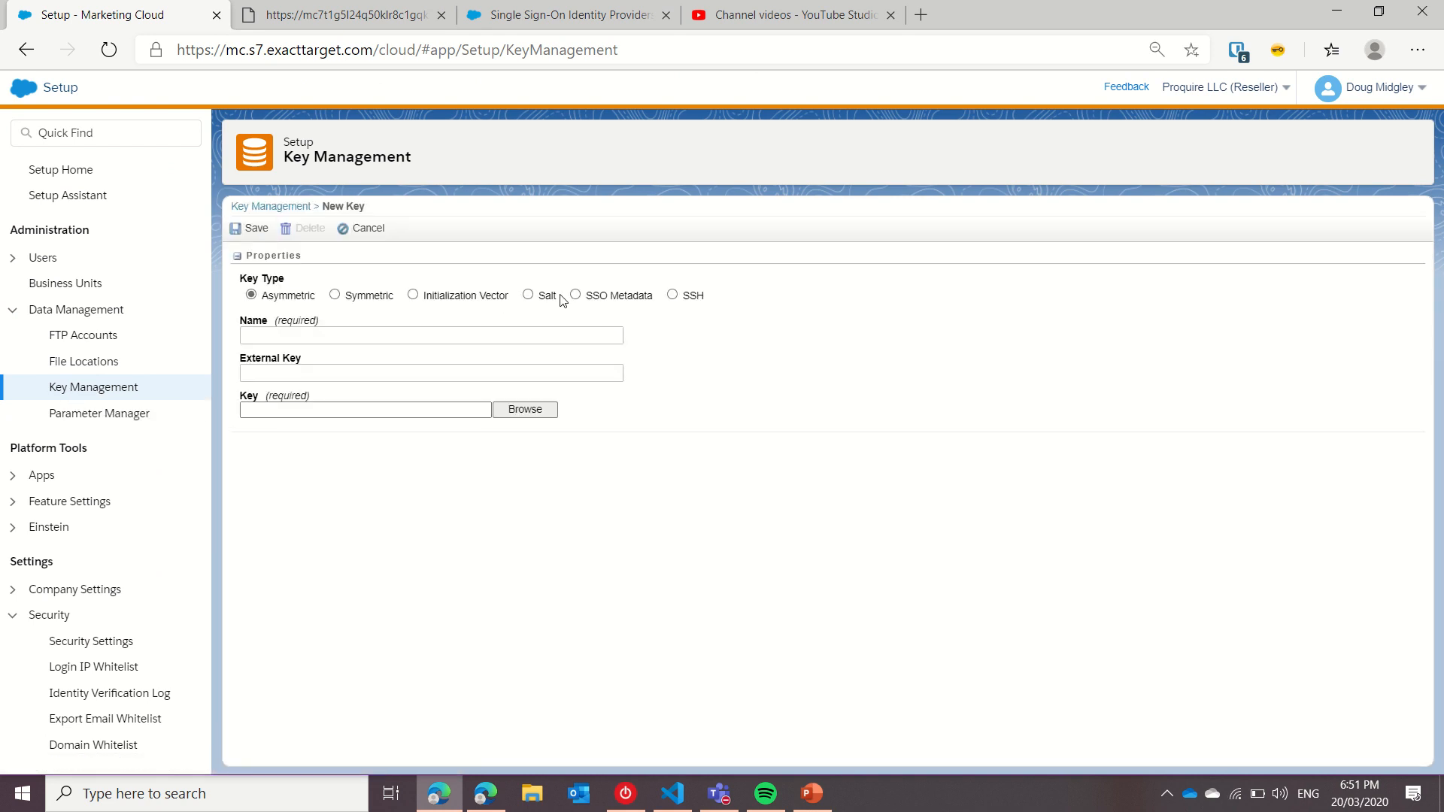
Make the new key an SSO Metadata key, with Azure as both its name and external key.
left_click(576, 295)
left_click(328, 336)
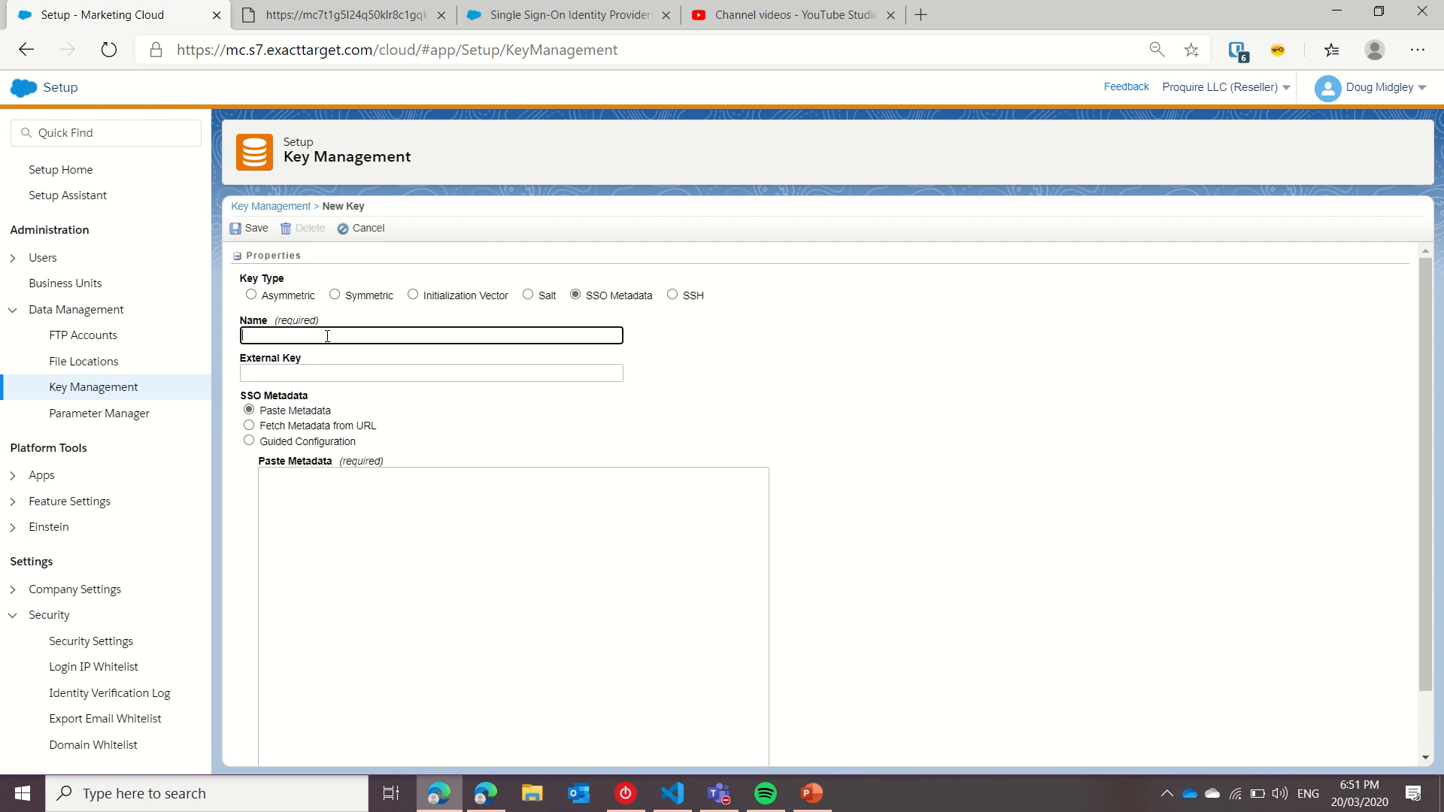
type("Azure")
scroll(624, 305, "down", 1)
scroll(595, 323, "up", 1)
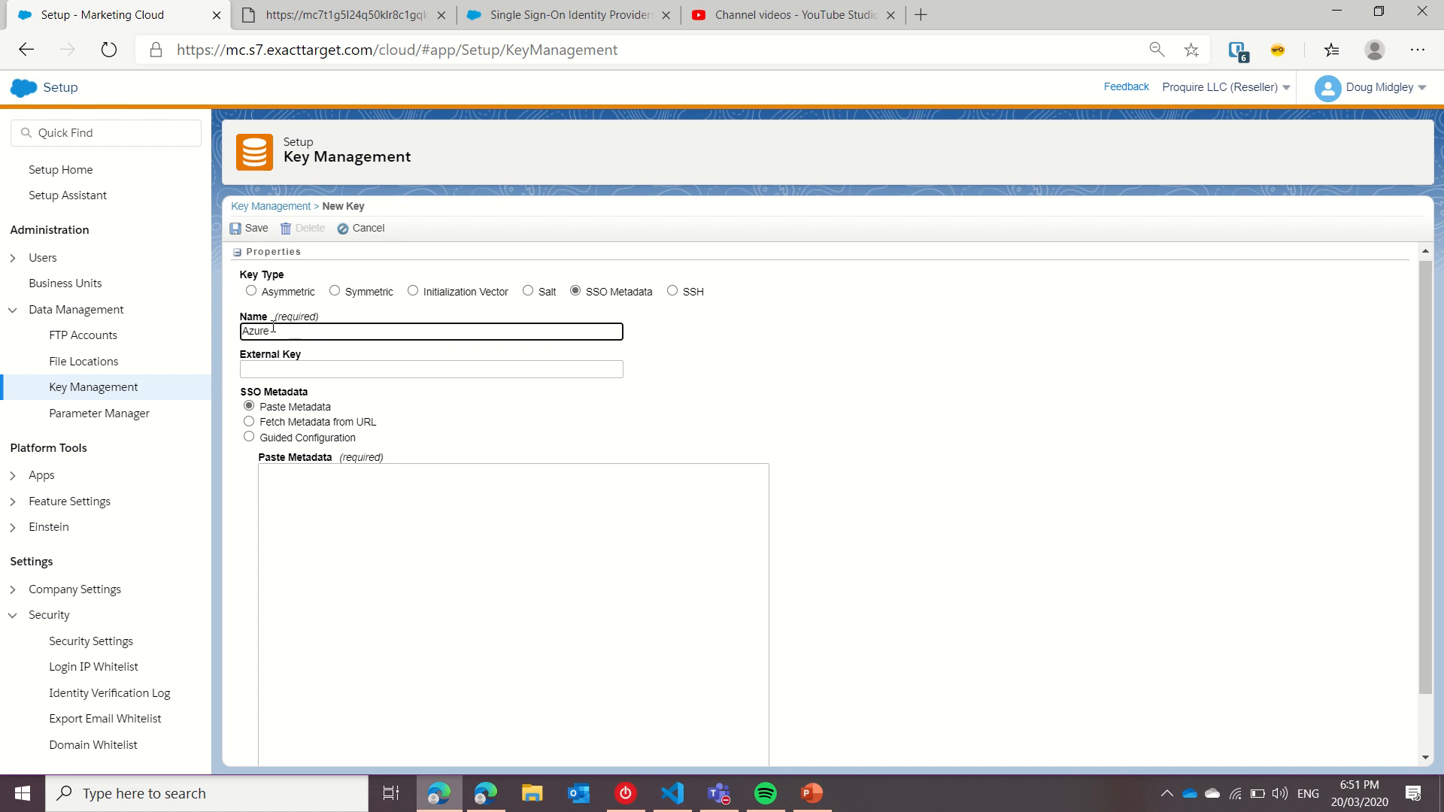
left_click(260, 364)
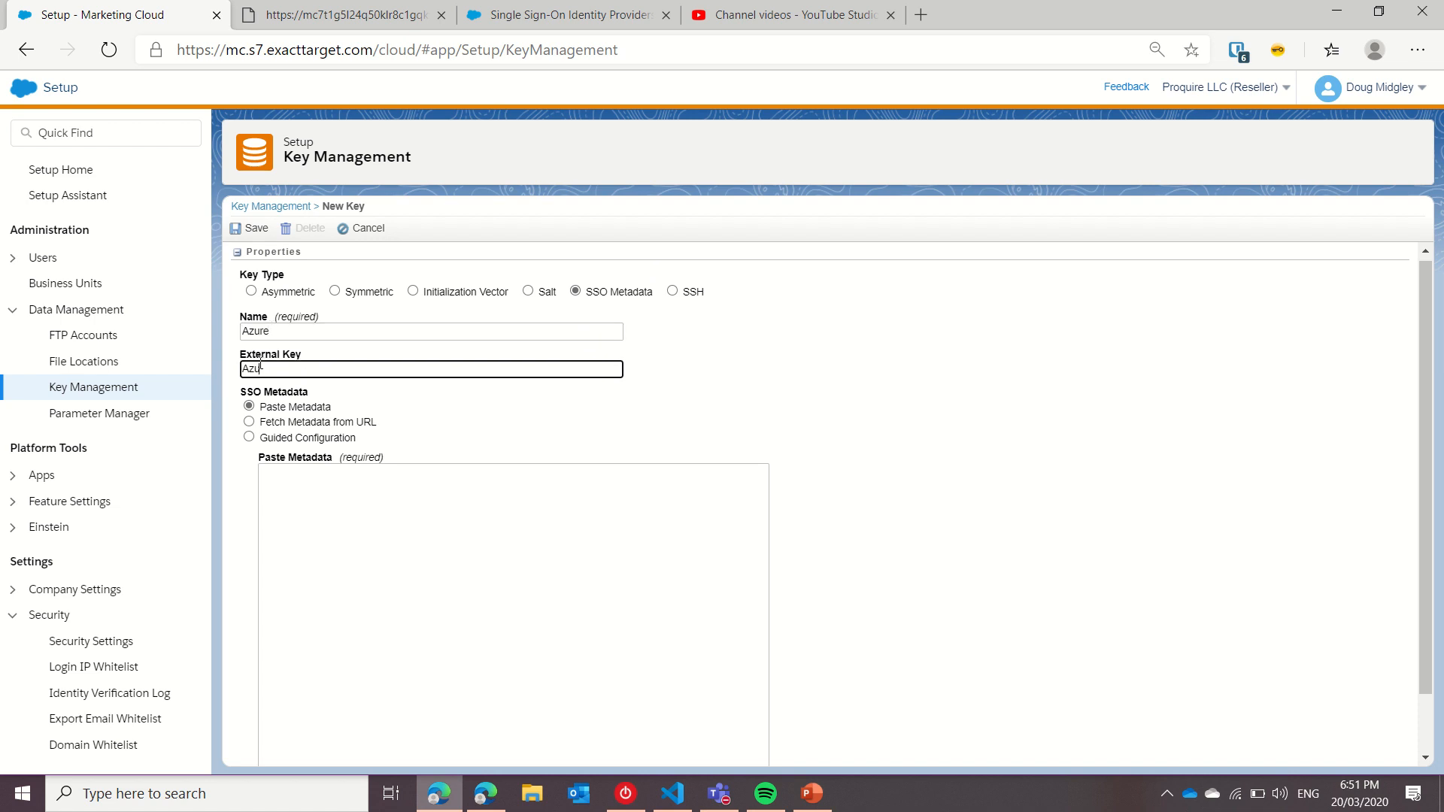
Fetch the SSO metadata from the copied App Federation Metadata Url and try to save the key.
left_click(316, 426)
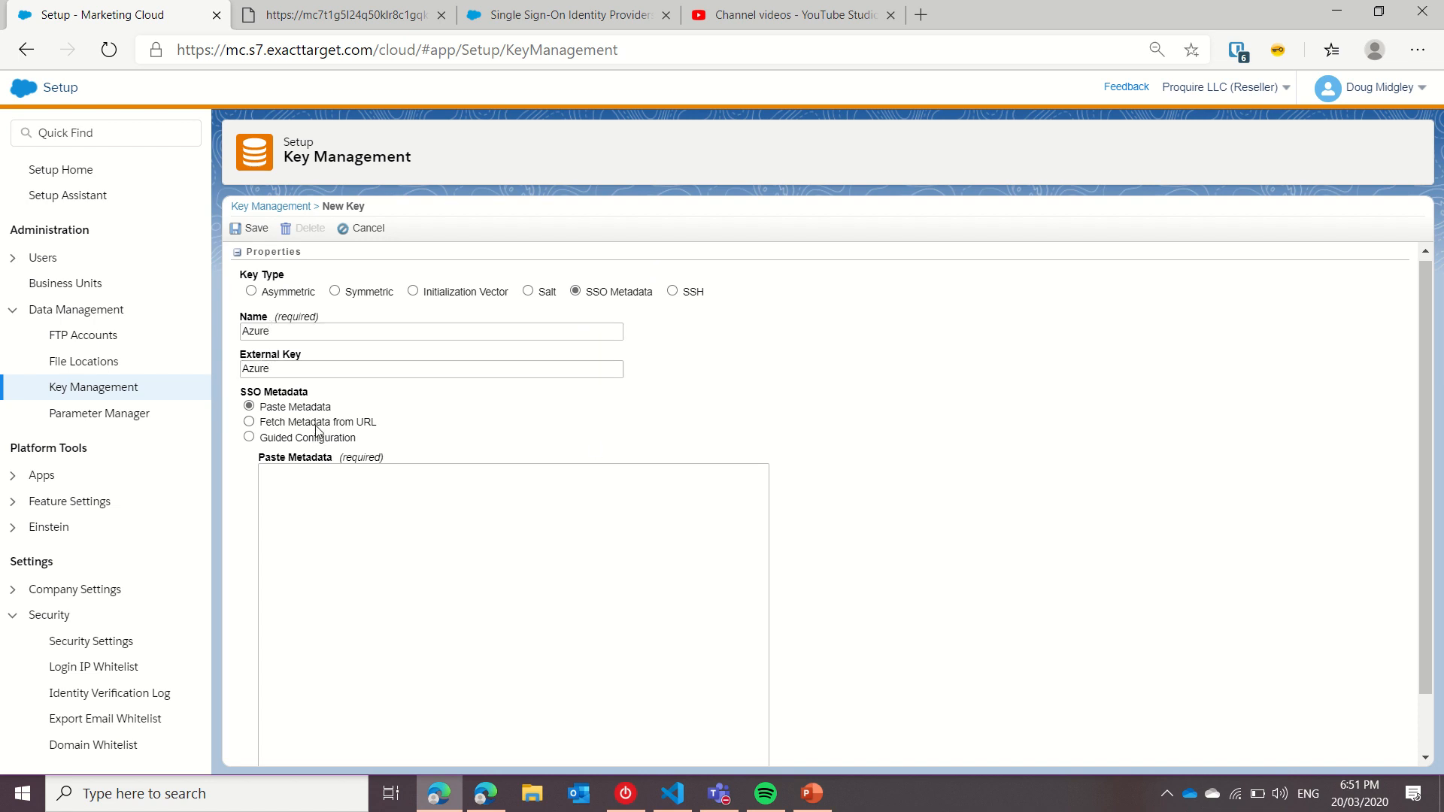
left_click(396, 474)
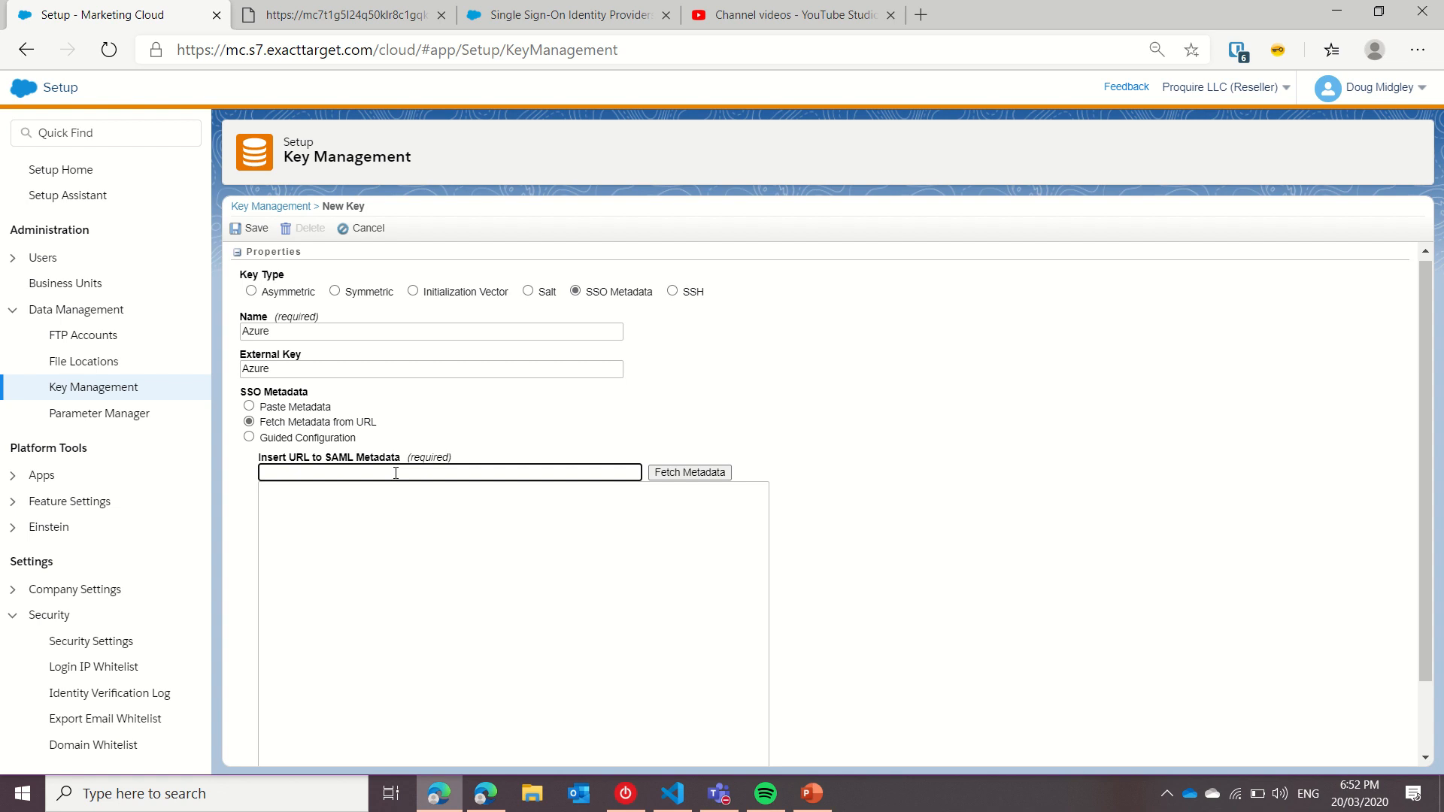
key("ctrl+v")
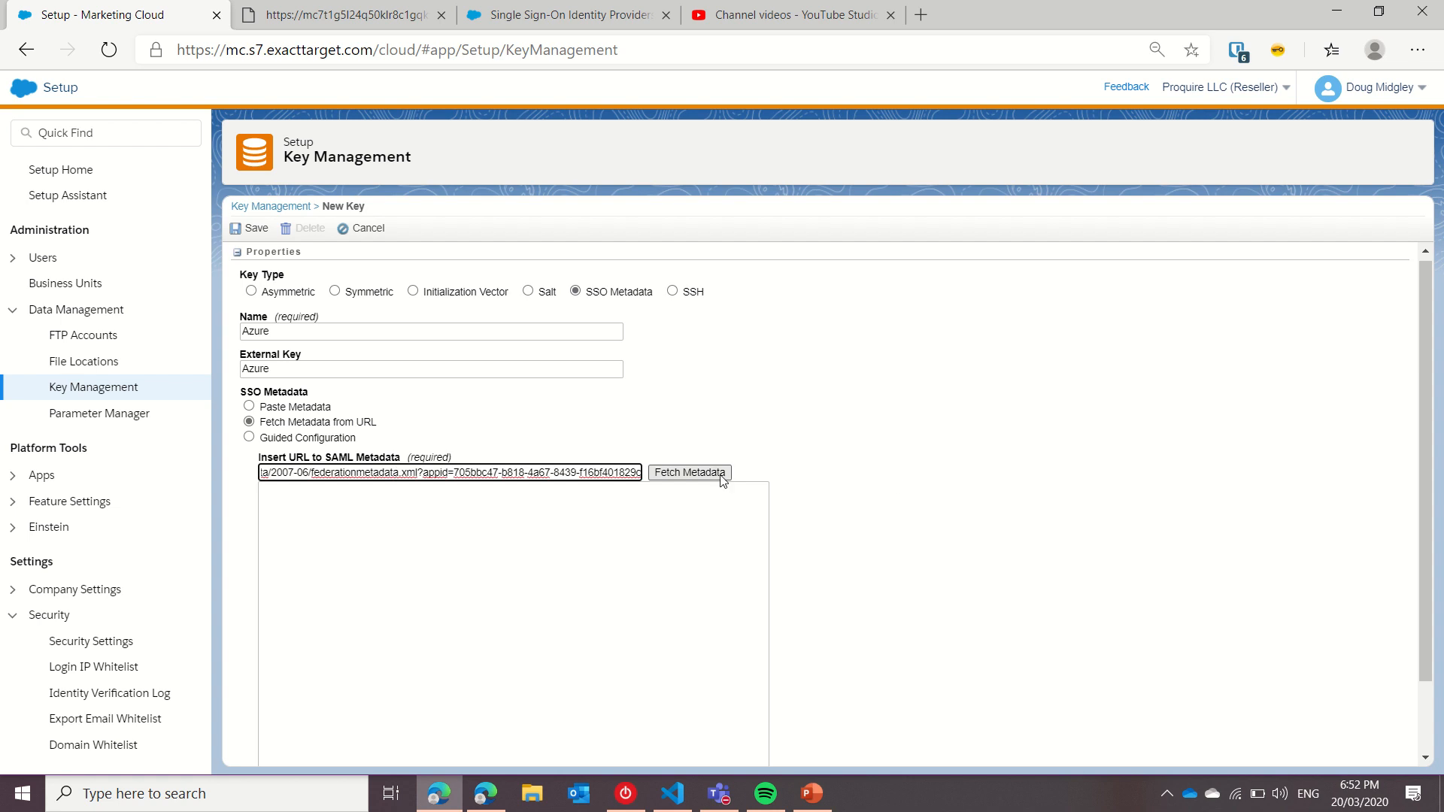
left_click(689, 473)
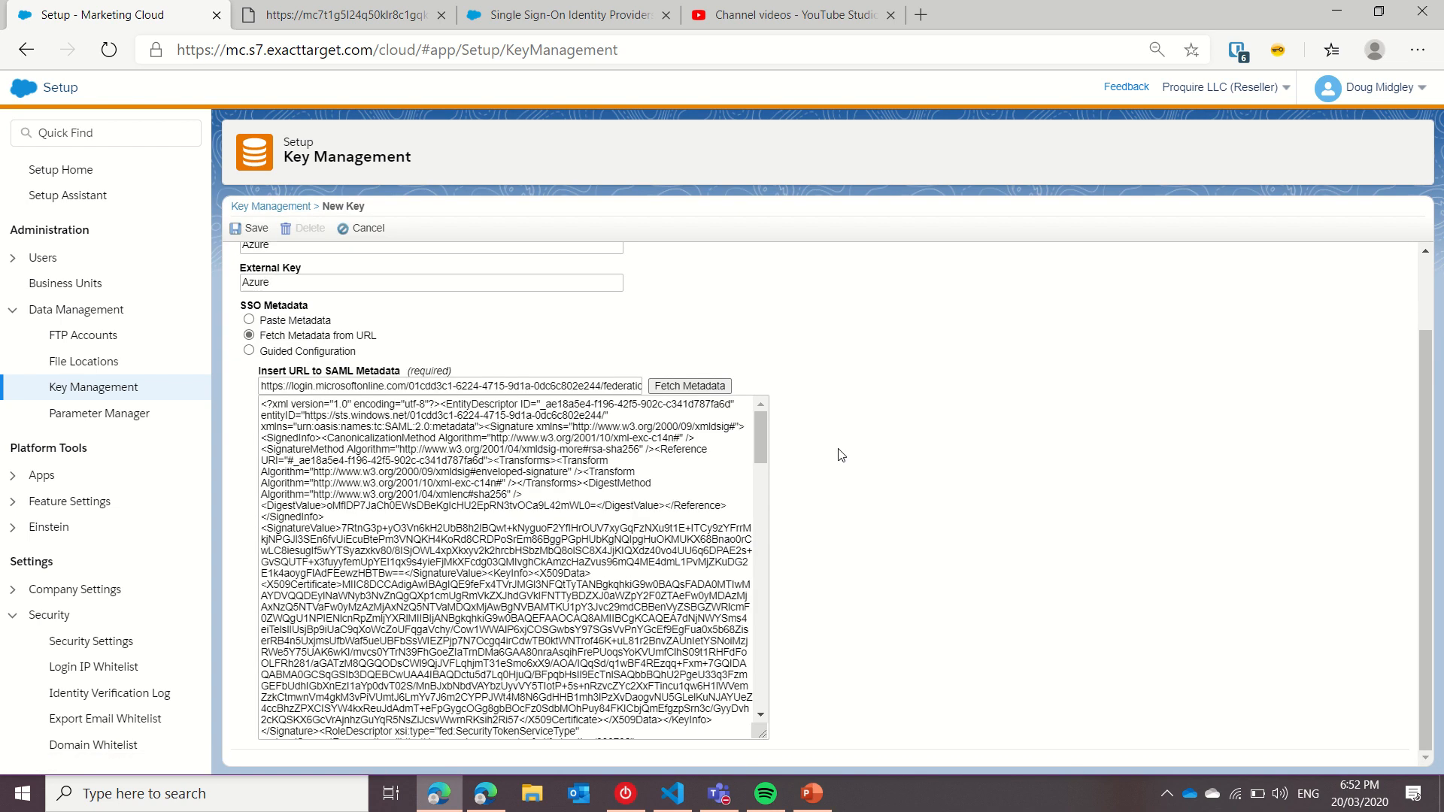
scroll(808, 496, "up", 2)
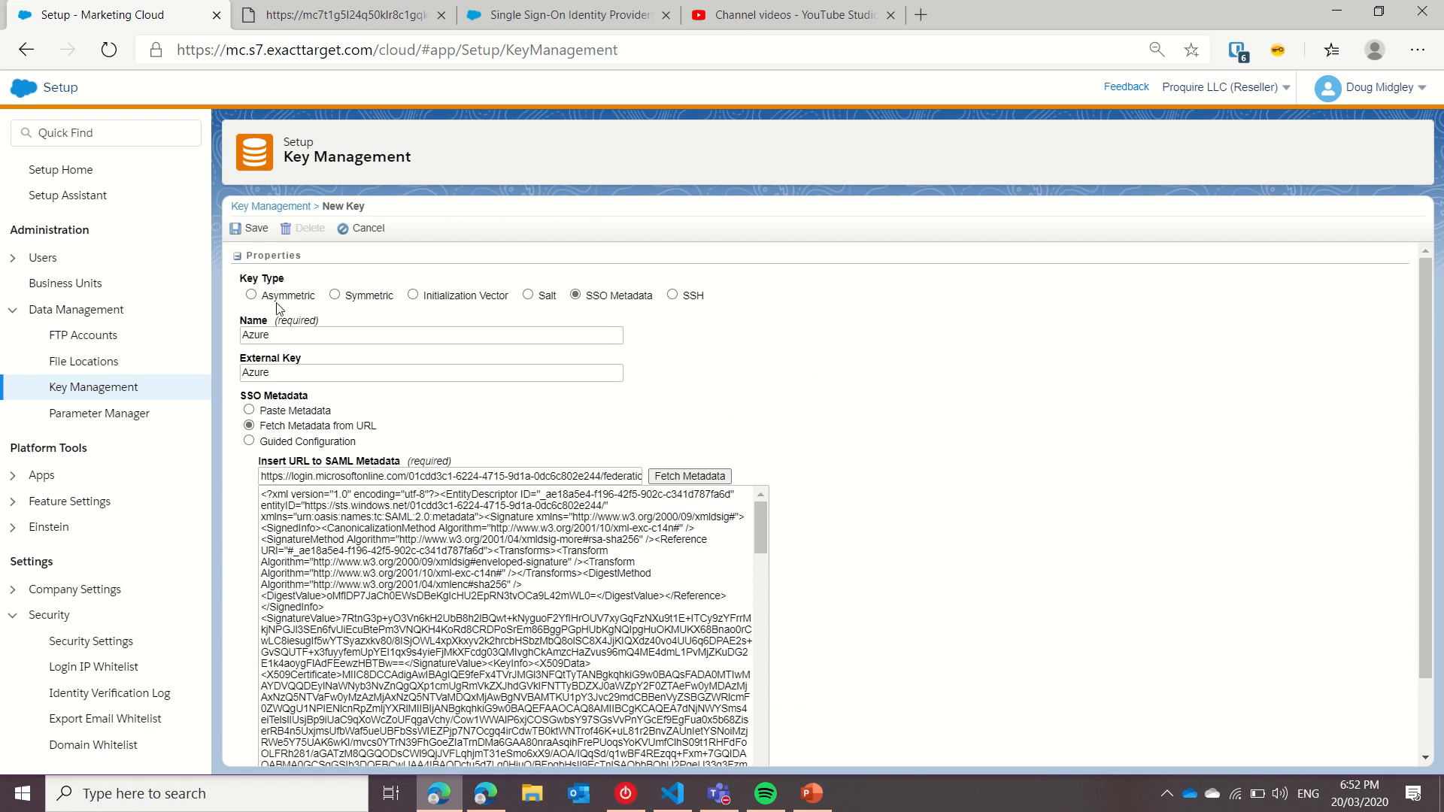
left_click(251, 227)
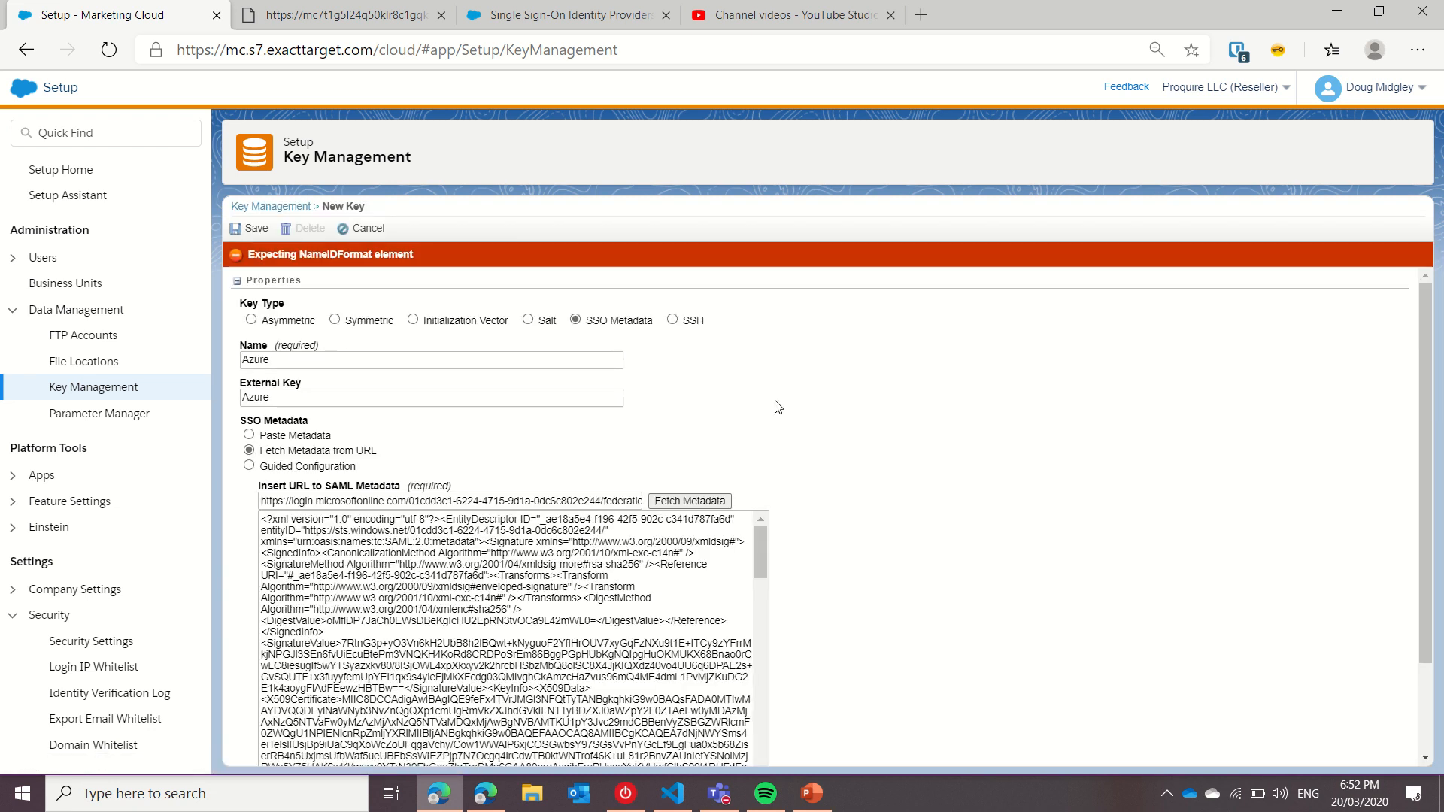
Copy the whole fetched metadata XML into the untitled file in Visual Studio Code and format the document.
scroll(871, 458, "down", 1)
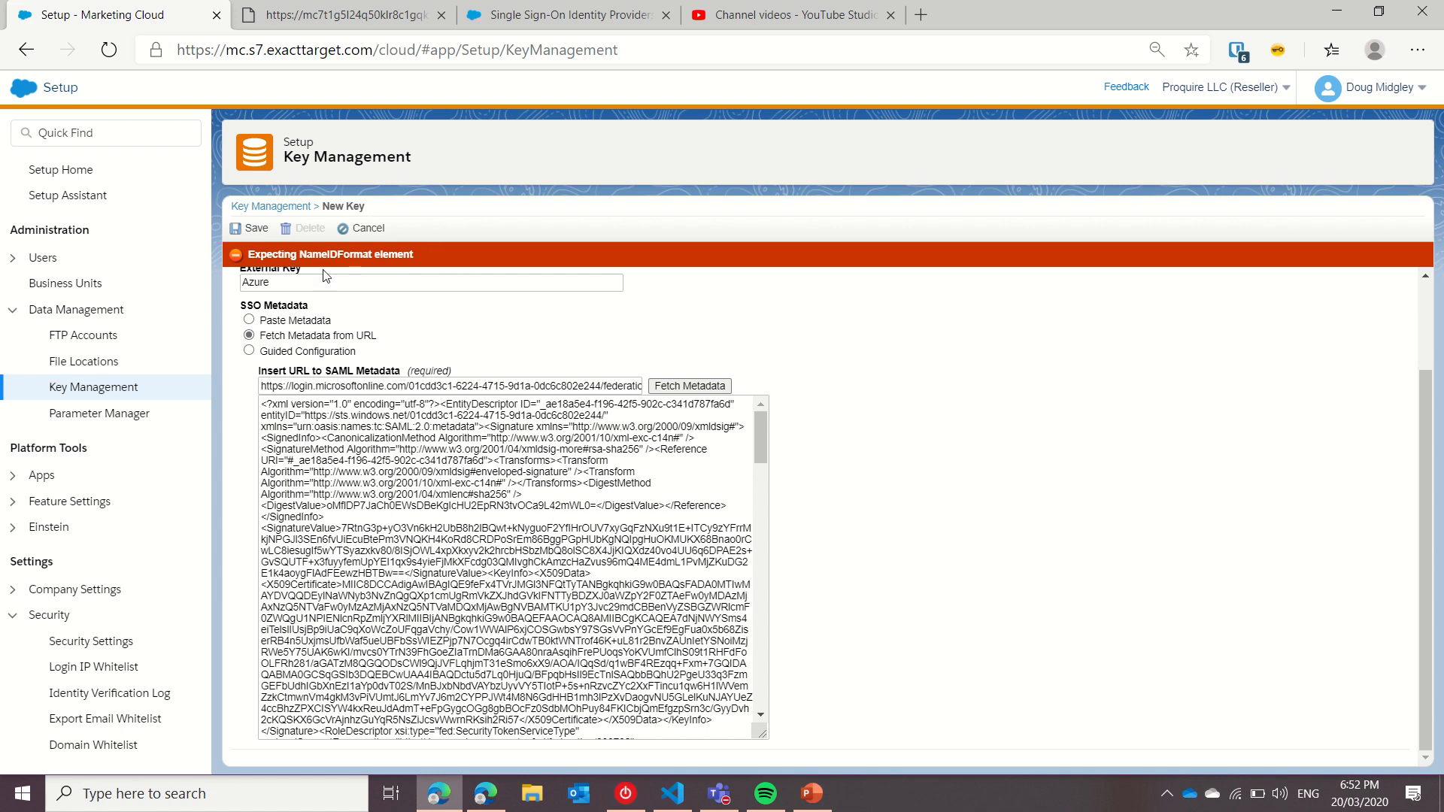
left_click(416, 532)
key("ctrl+a")
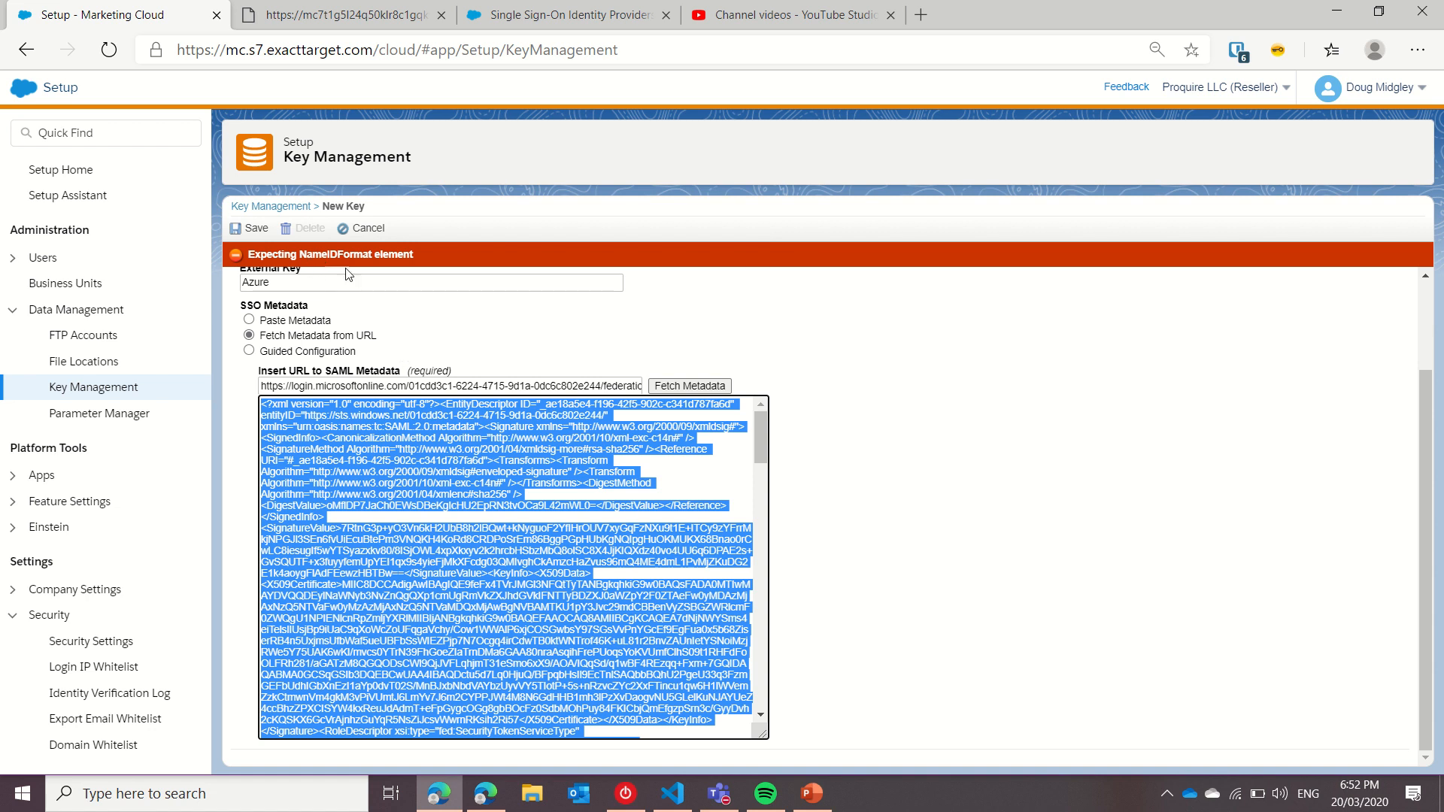
left_click(669, 805)
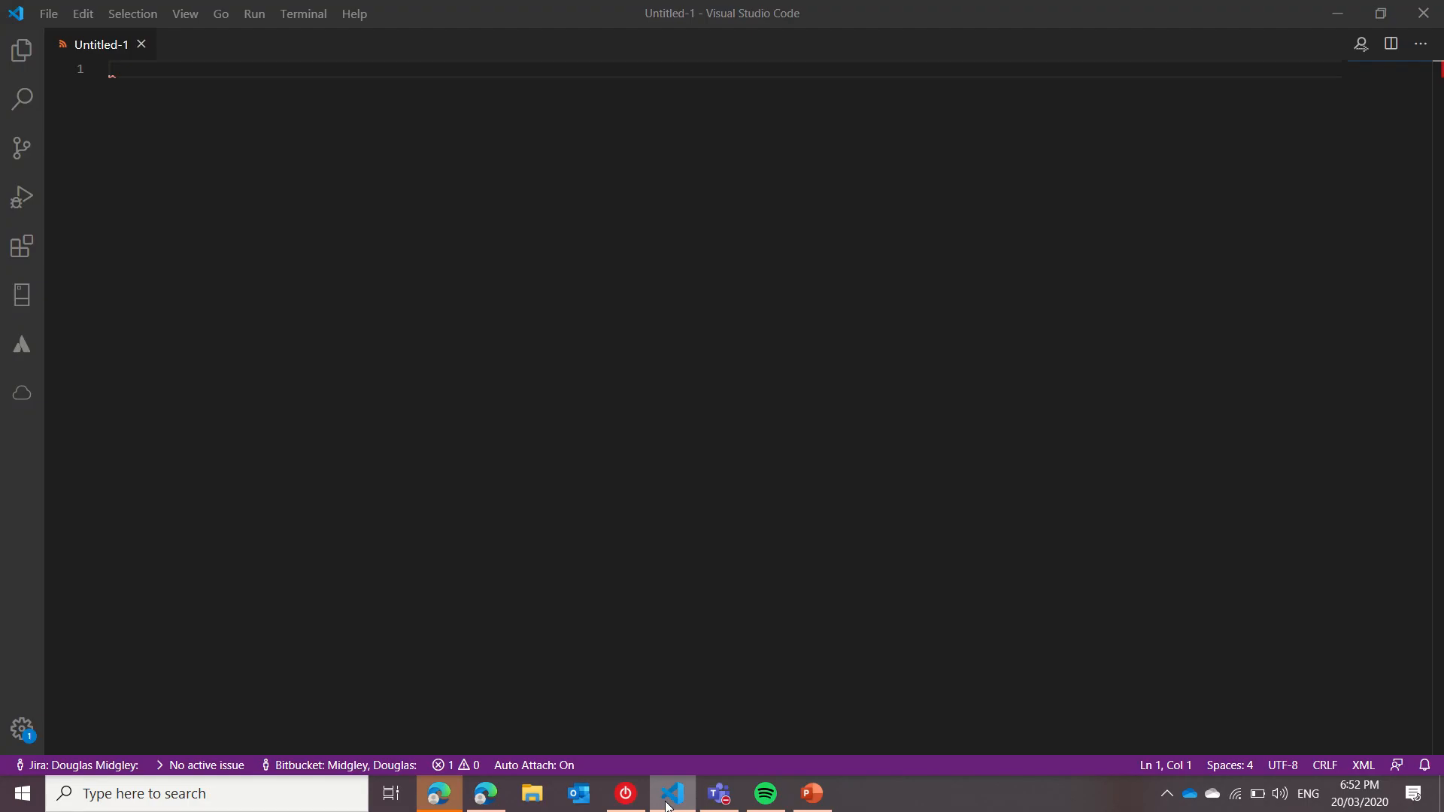
key("ctrl+v")
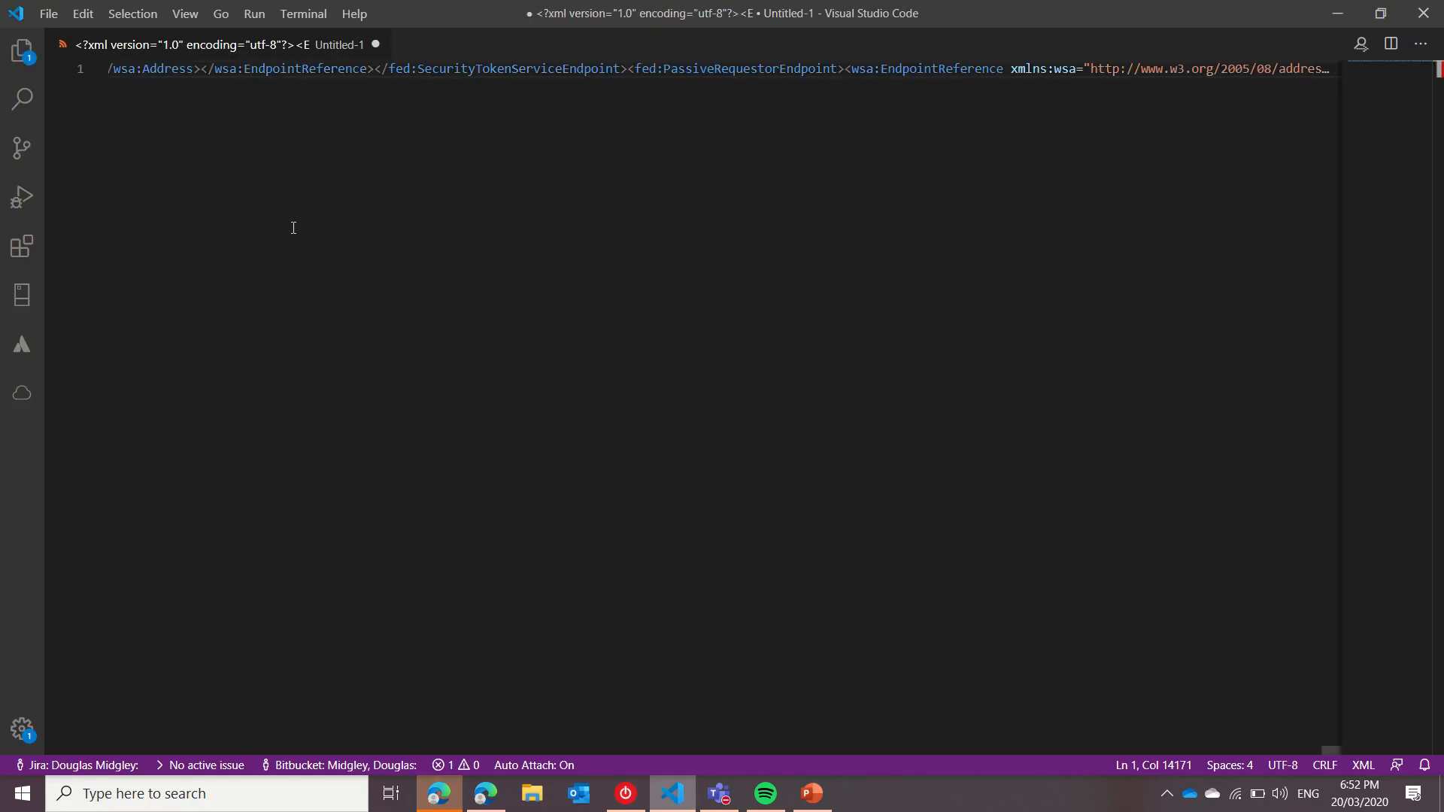
right_click(294, 227)
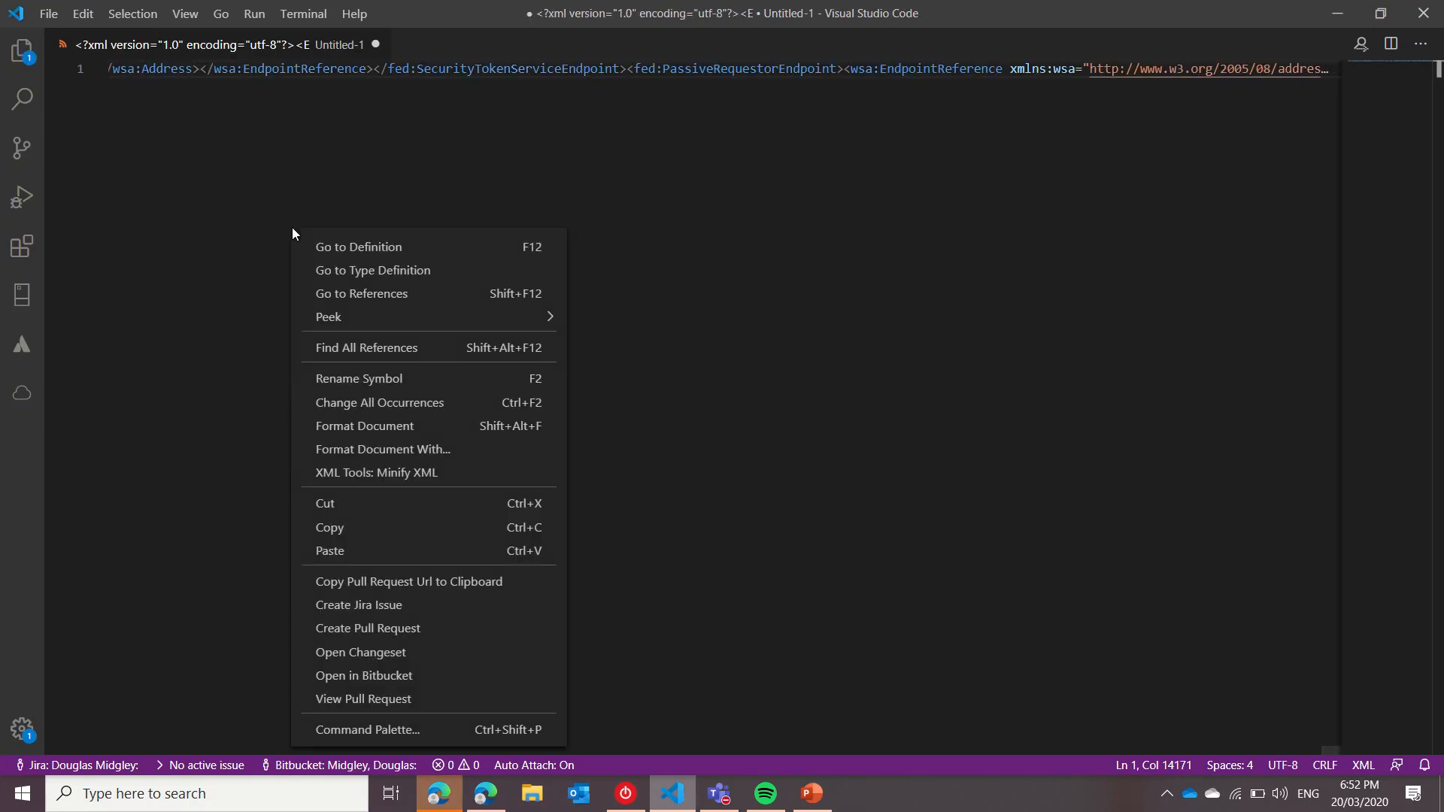
left_click(359, 423)
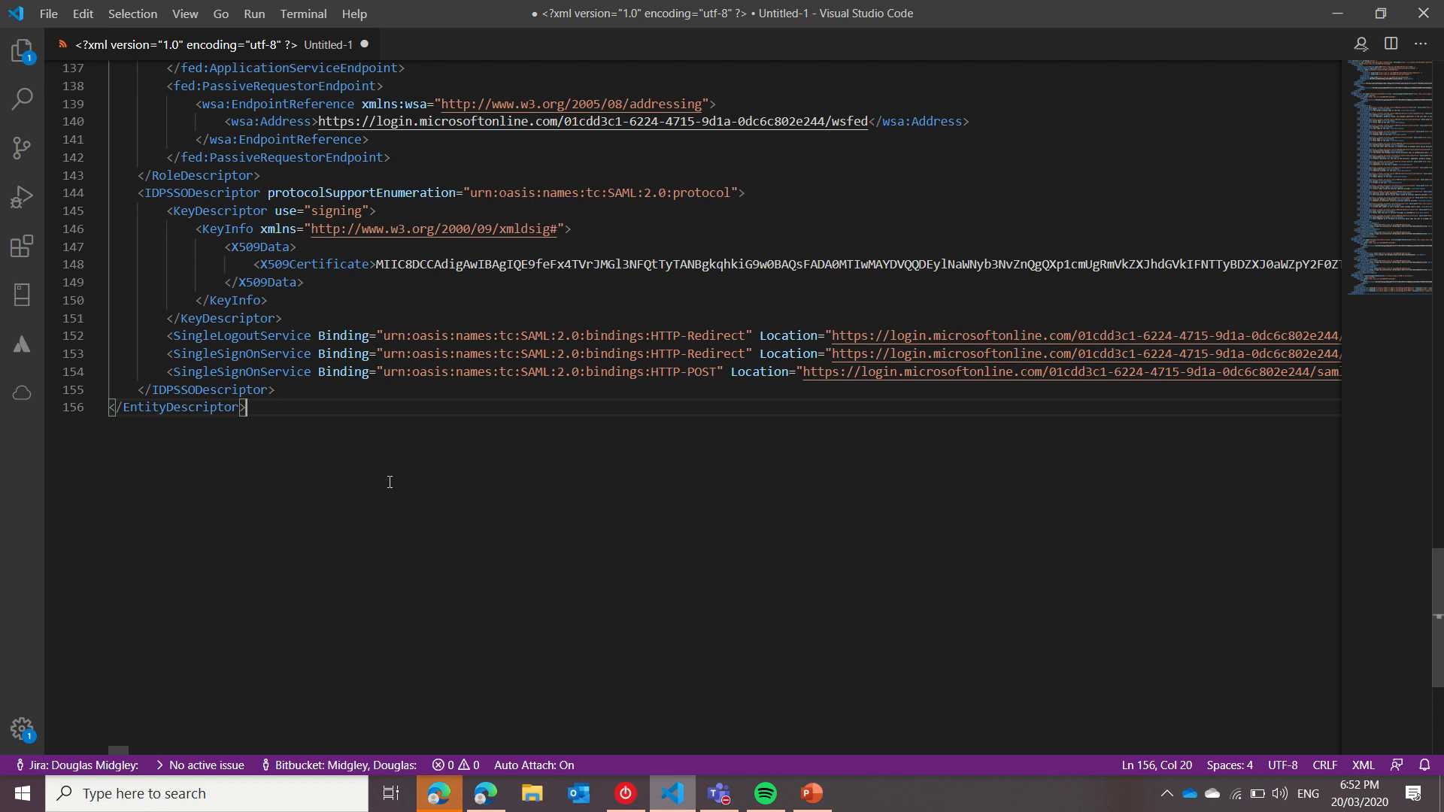
Look through the formatted metadata XML and search it for the NameIDFormat element named in the Marketing Cloud error.
scroll(390, 482, "up", 8)
scroll(305, 550, "down", 5)
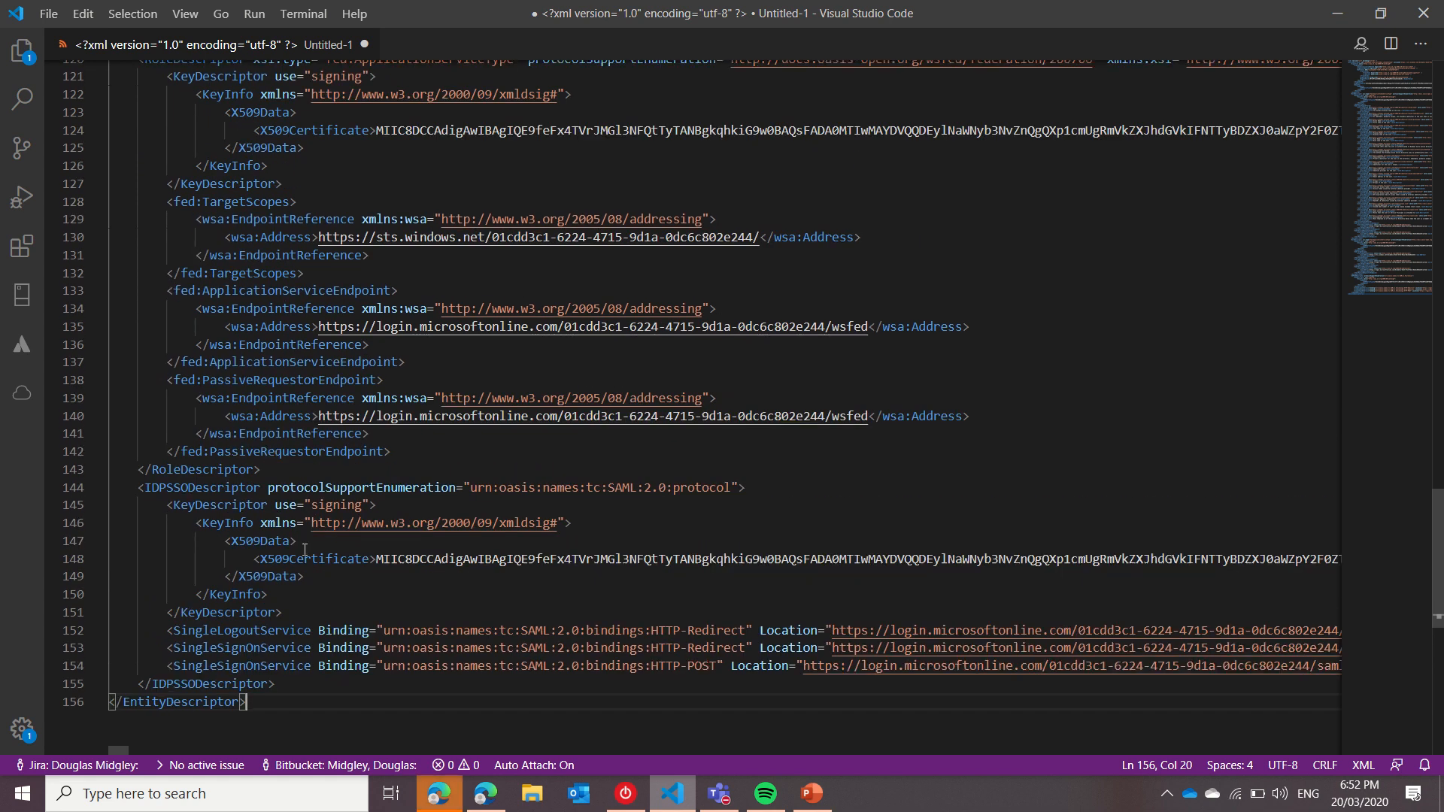
scroll(325, 430, "up", 10)
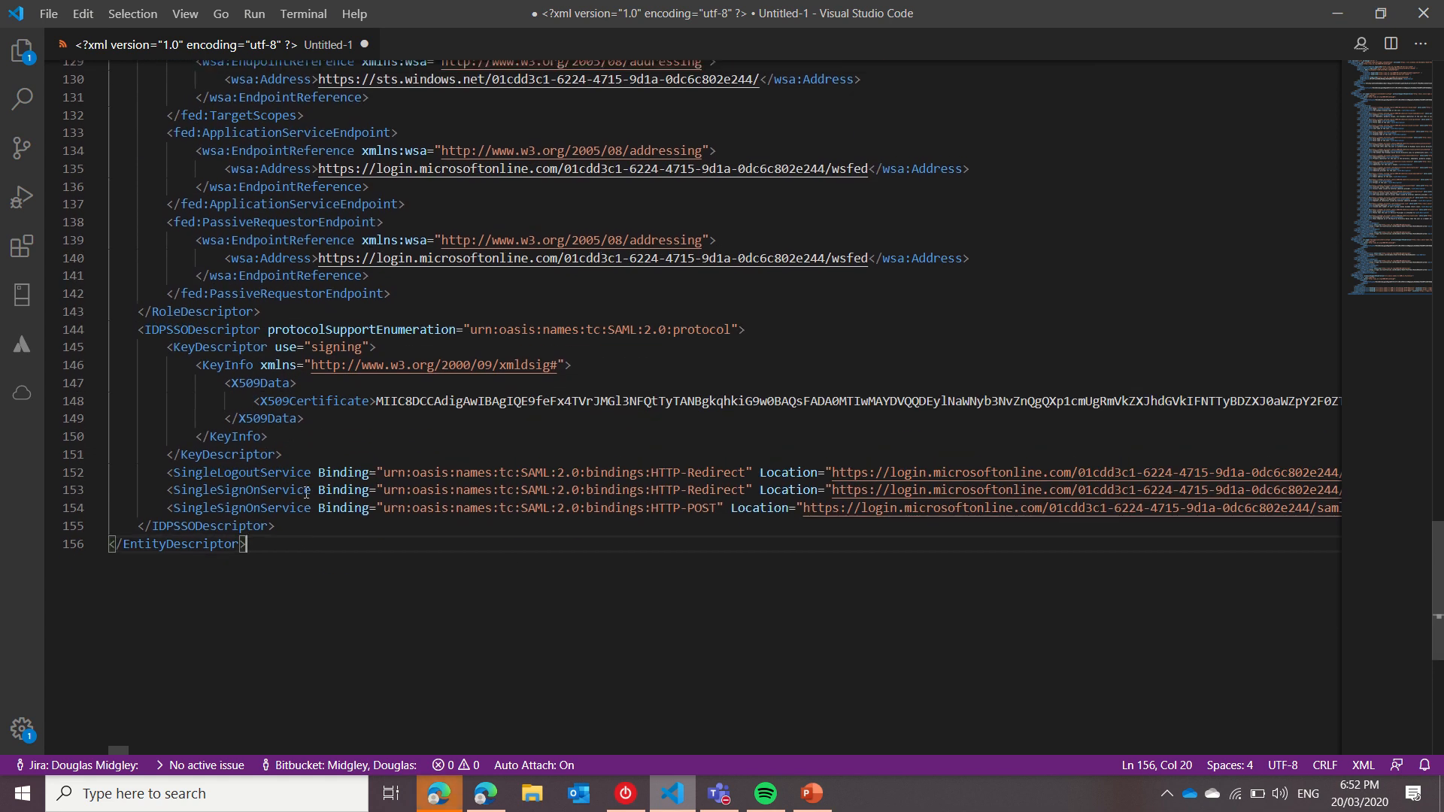
scroll(306, 493, "up", 2)
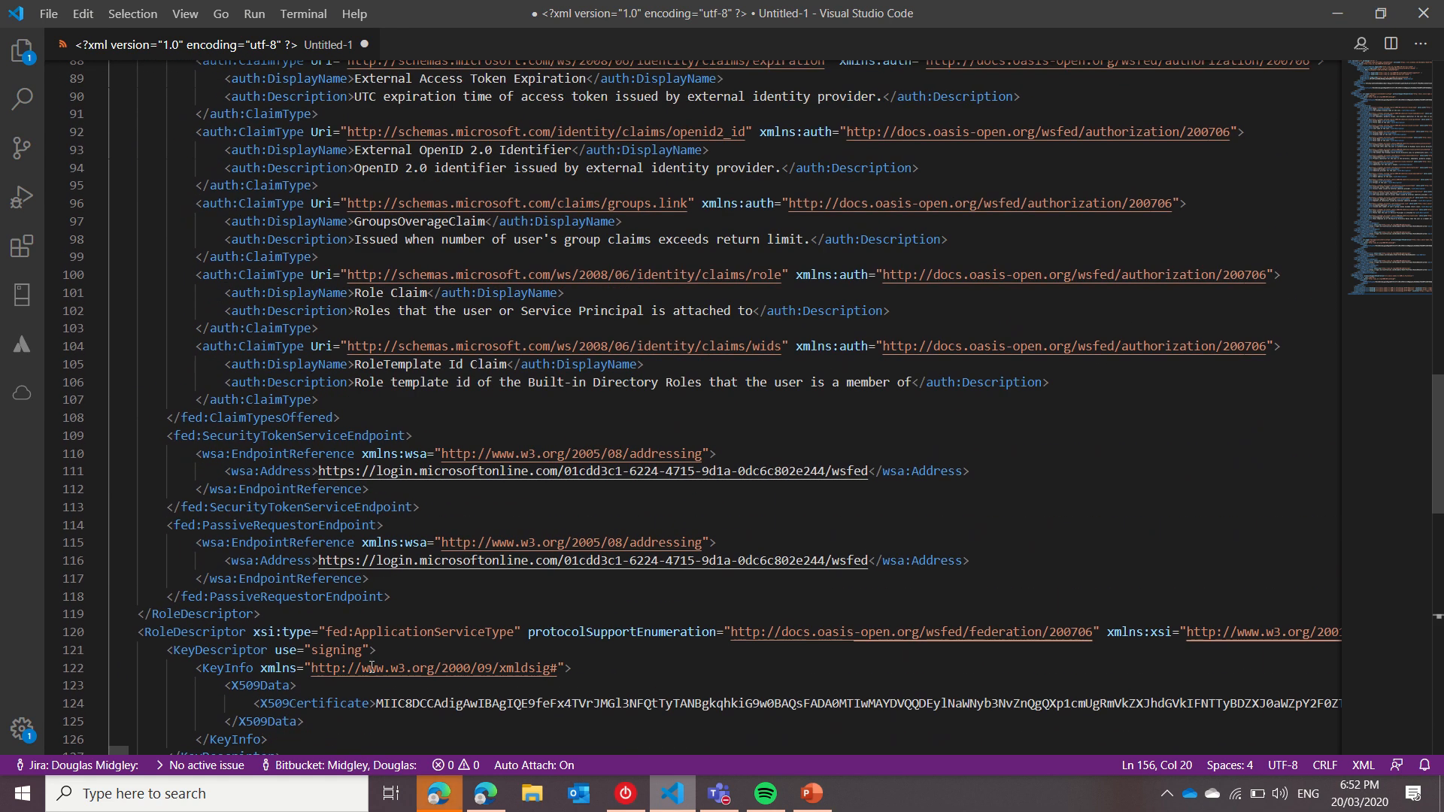
left_click(437, 796)
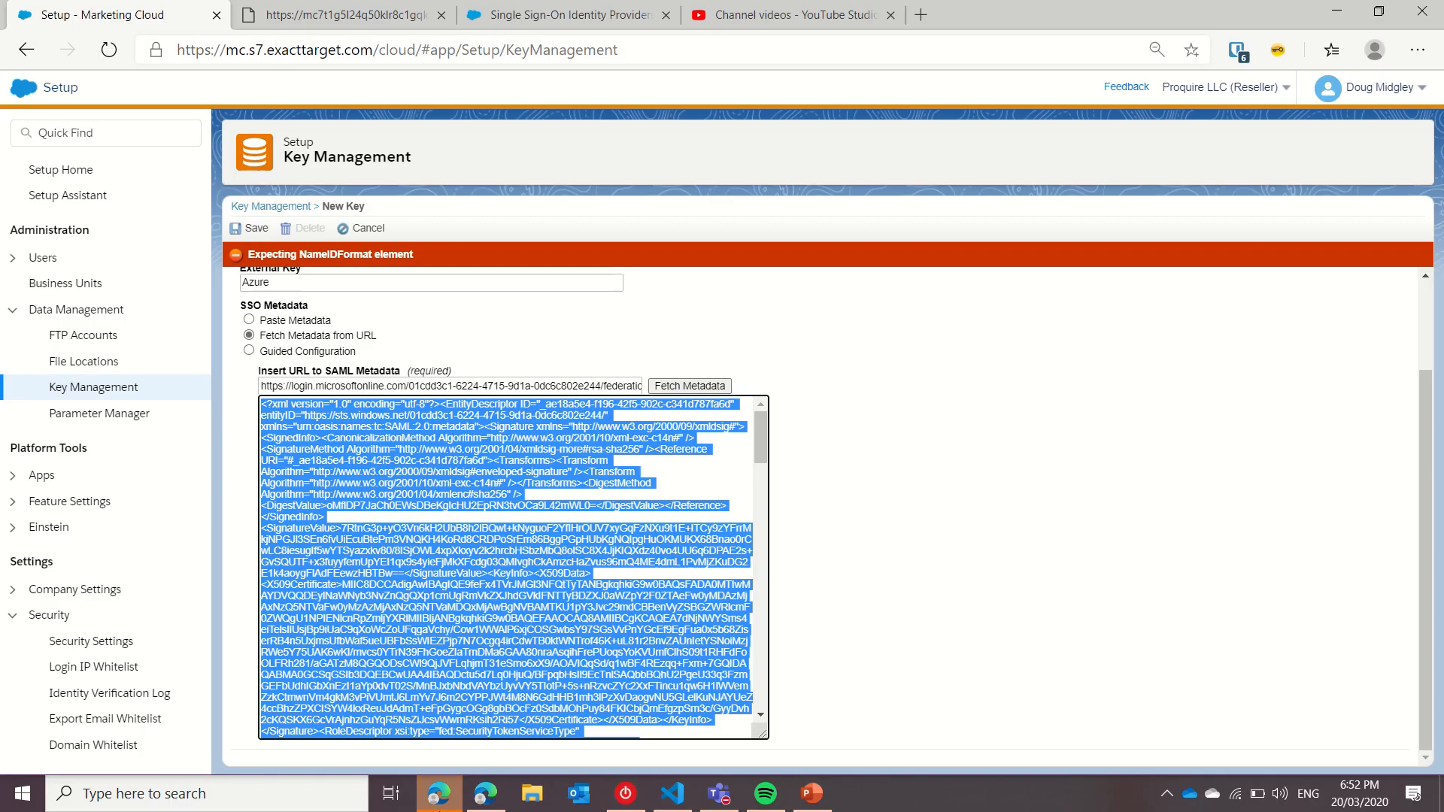
double_click(314, 252)
key("ctrl+c")
left_click(672, 795)
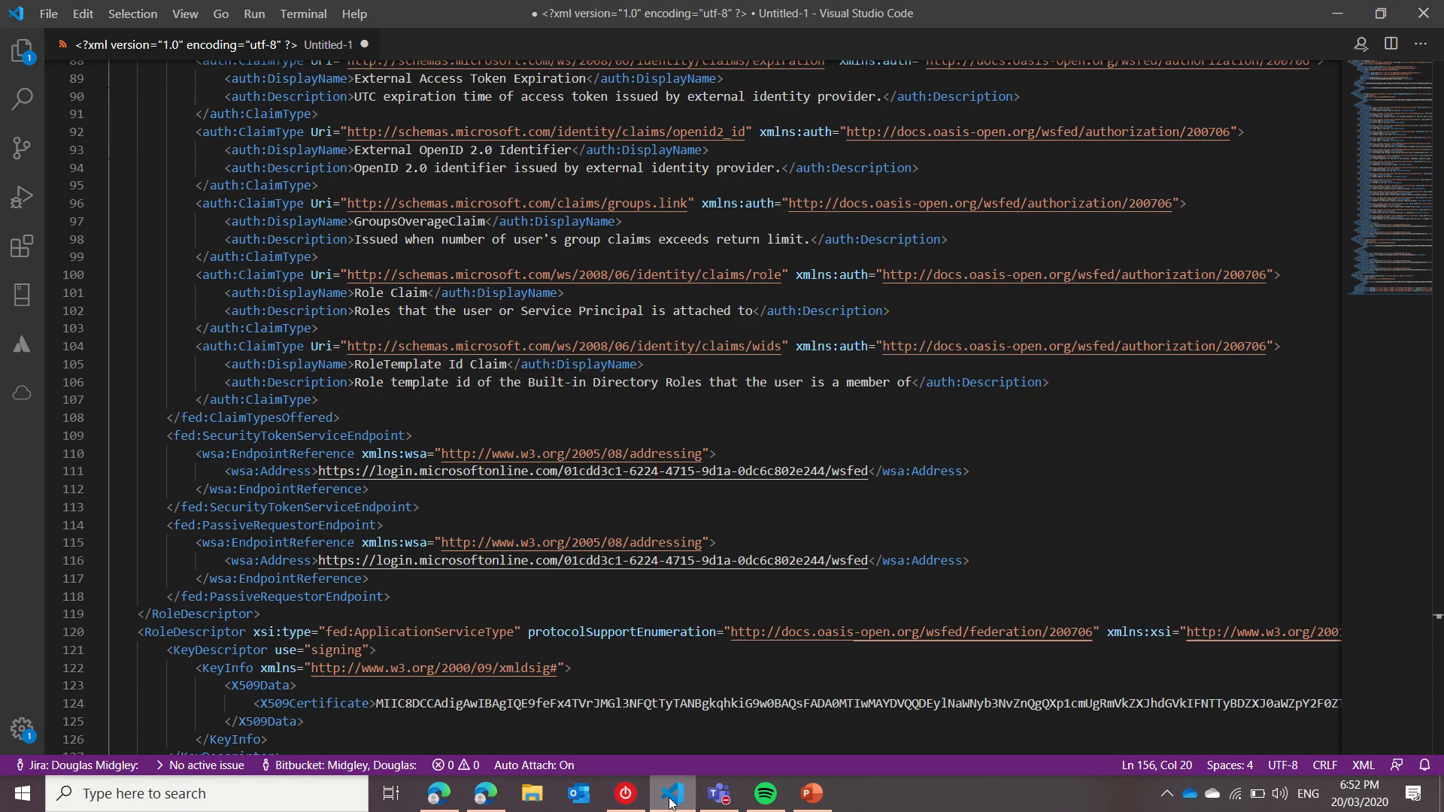
key("ctrl+f")
key("ctrl+v")
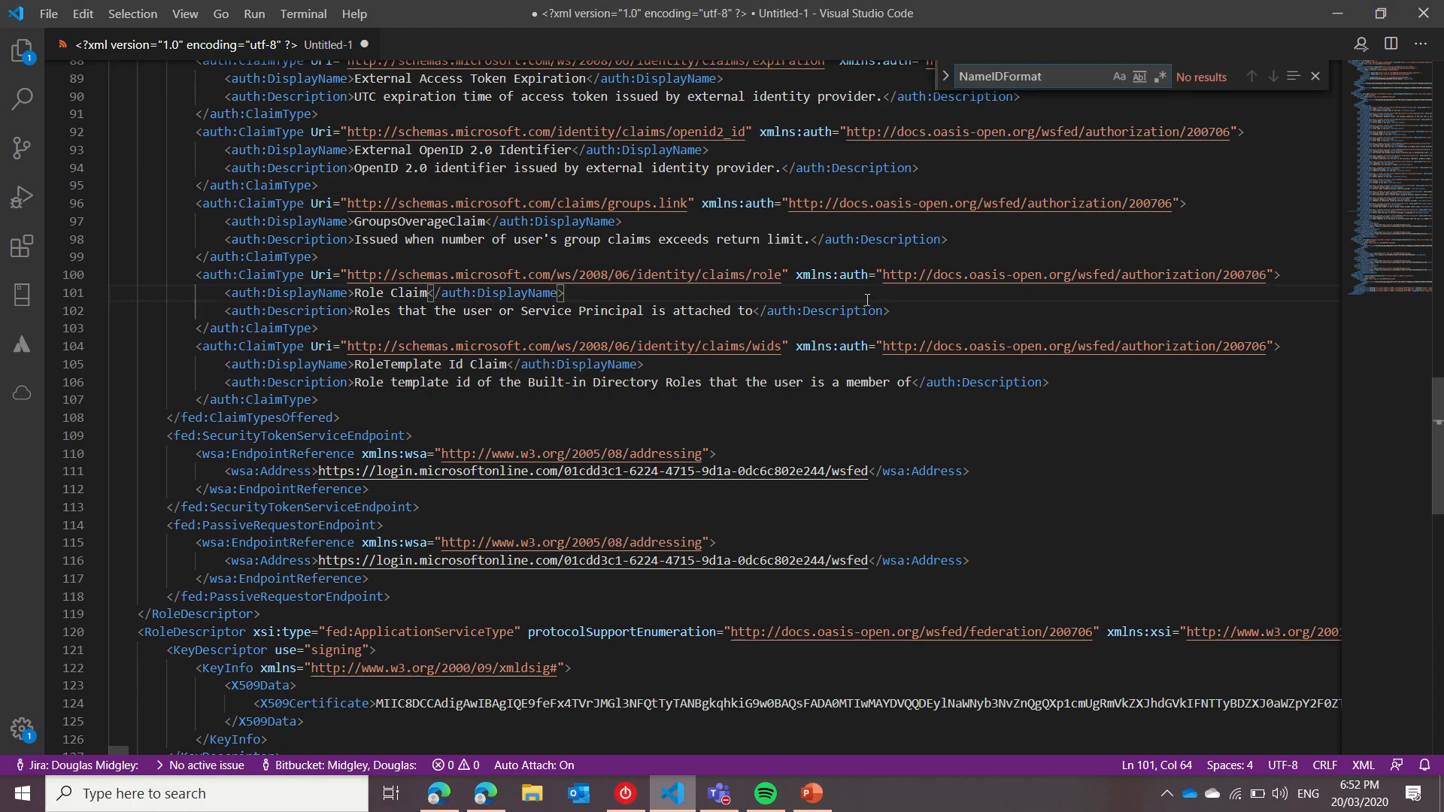
scroll(867, 301, "down", 13)
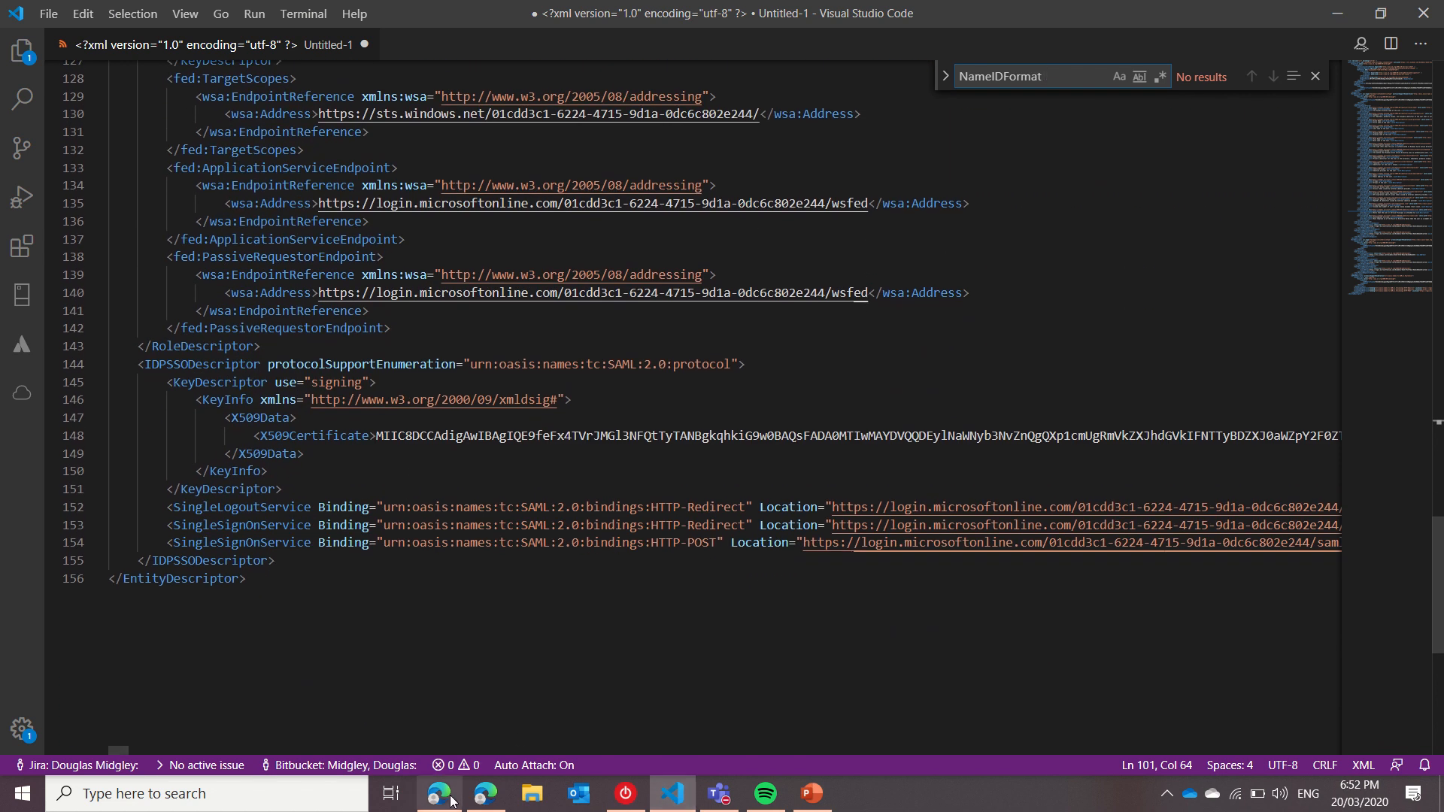
Add an empty NameIDFormat element inside IDPSSODescriptor, on its own line directly after the closing KeyDescriptor tag.
double_click(179, 364)
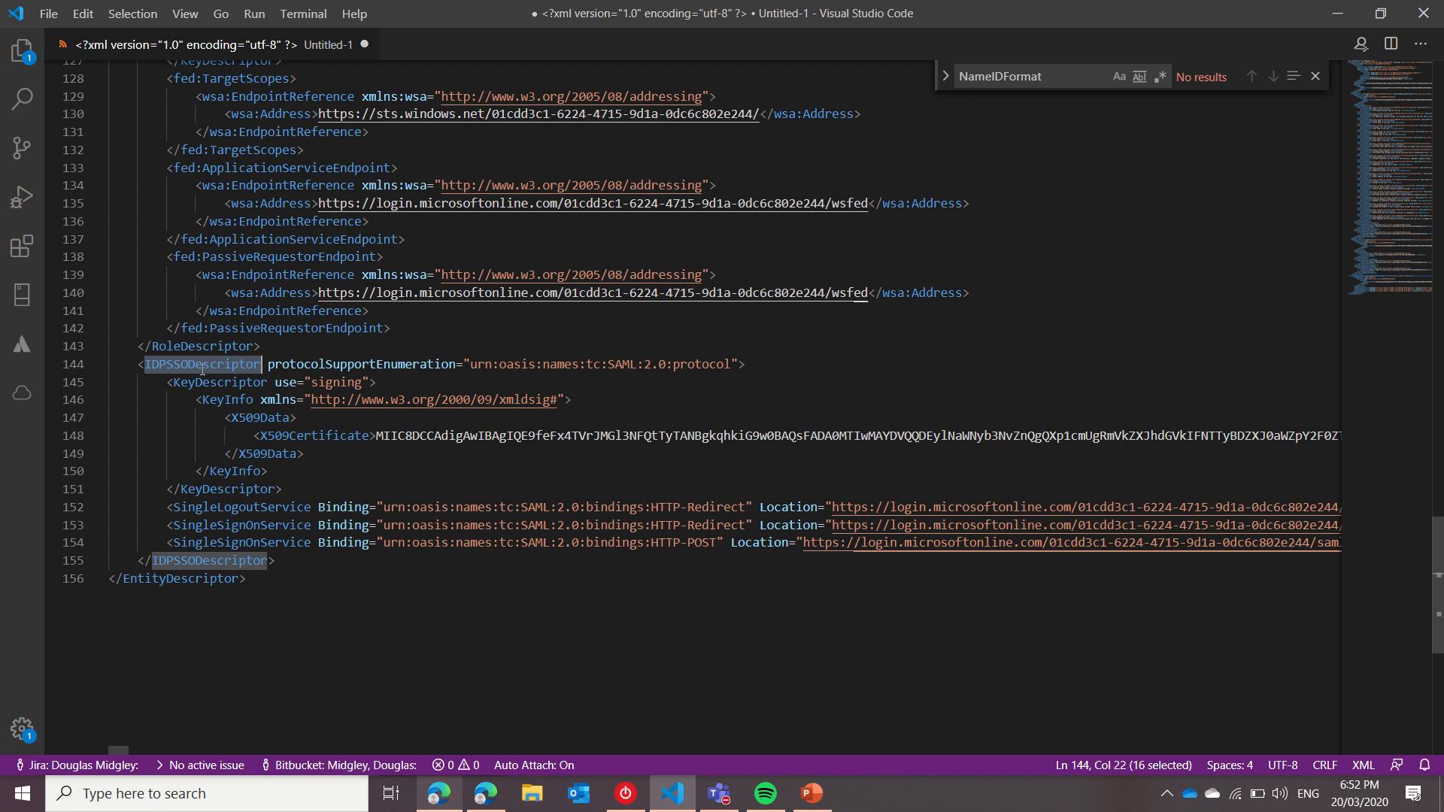
left_click(295, 492)
key("Return")
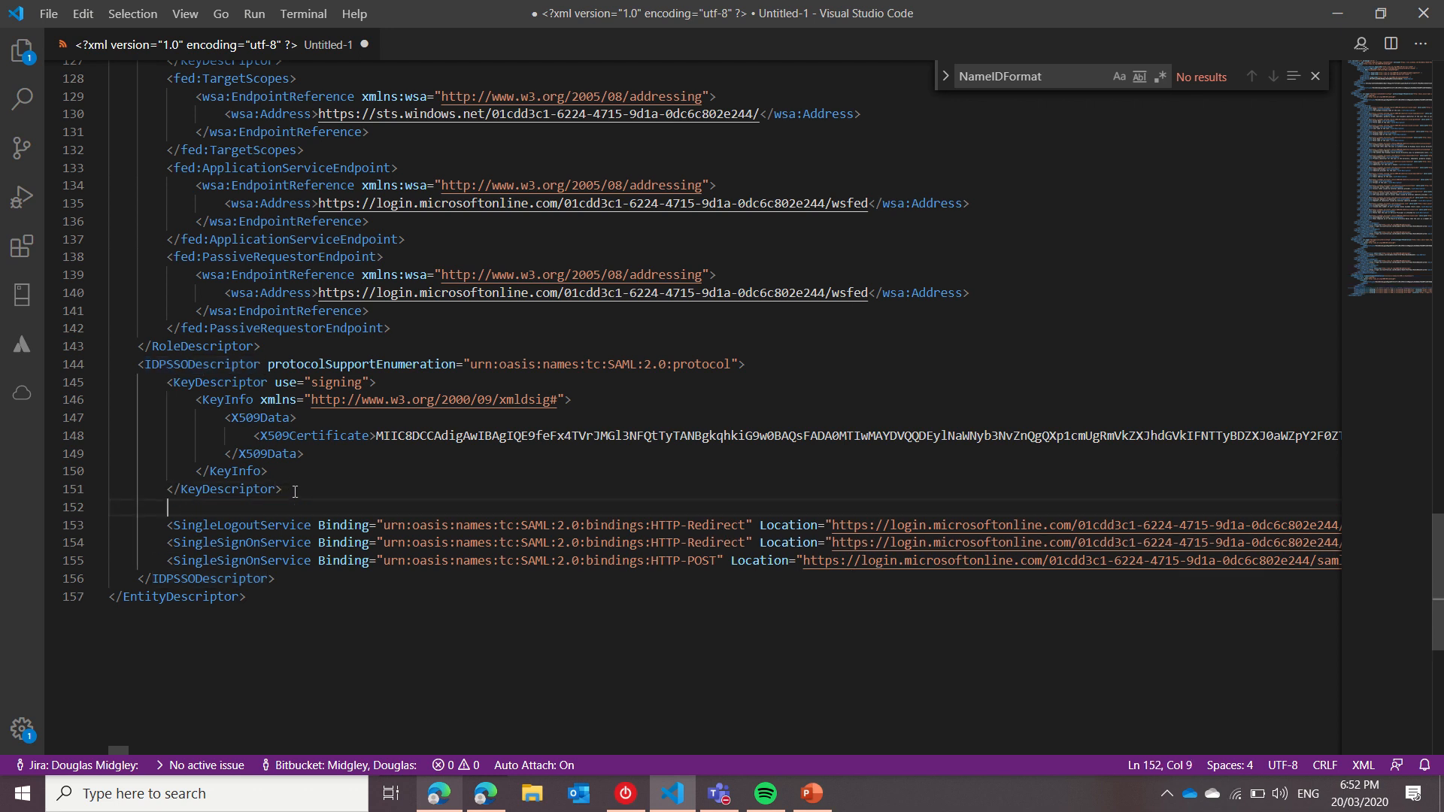
type("<")
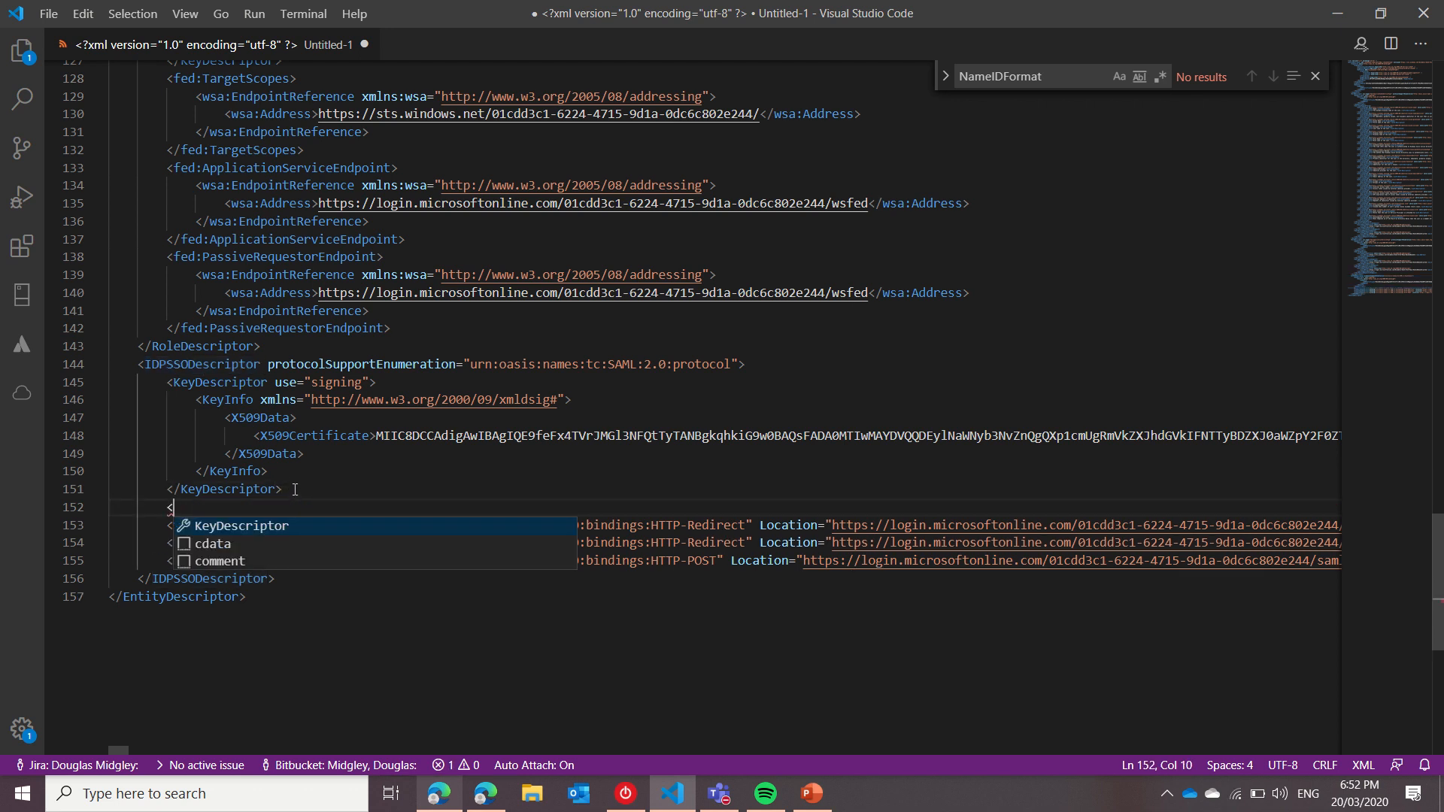
left_click(295, 490)
left_click(221, 505)
key("ctrl+v")
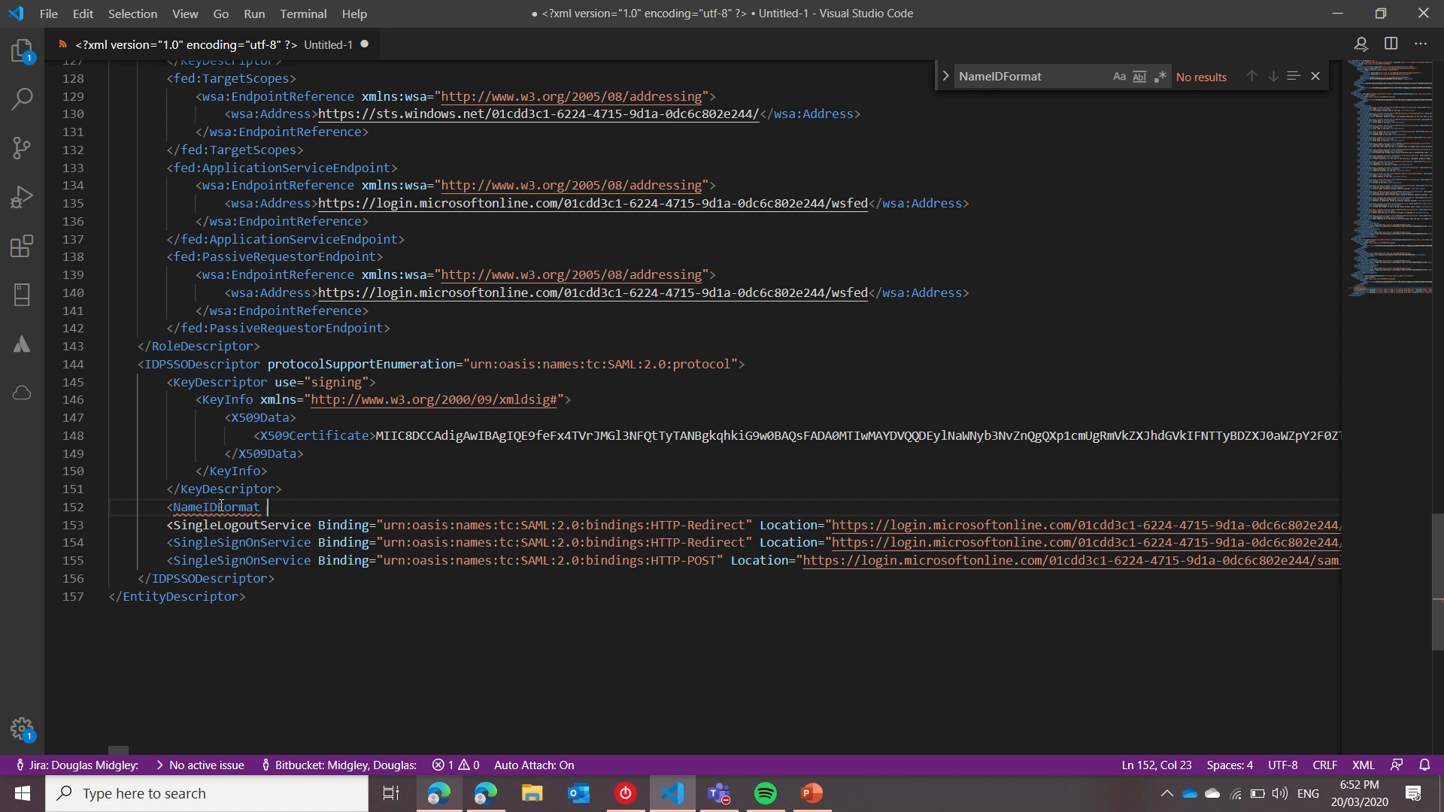
key("BackSpace")
type("><")
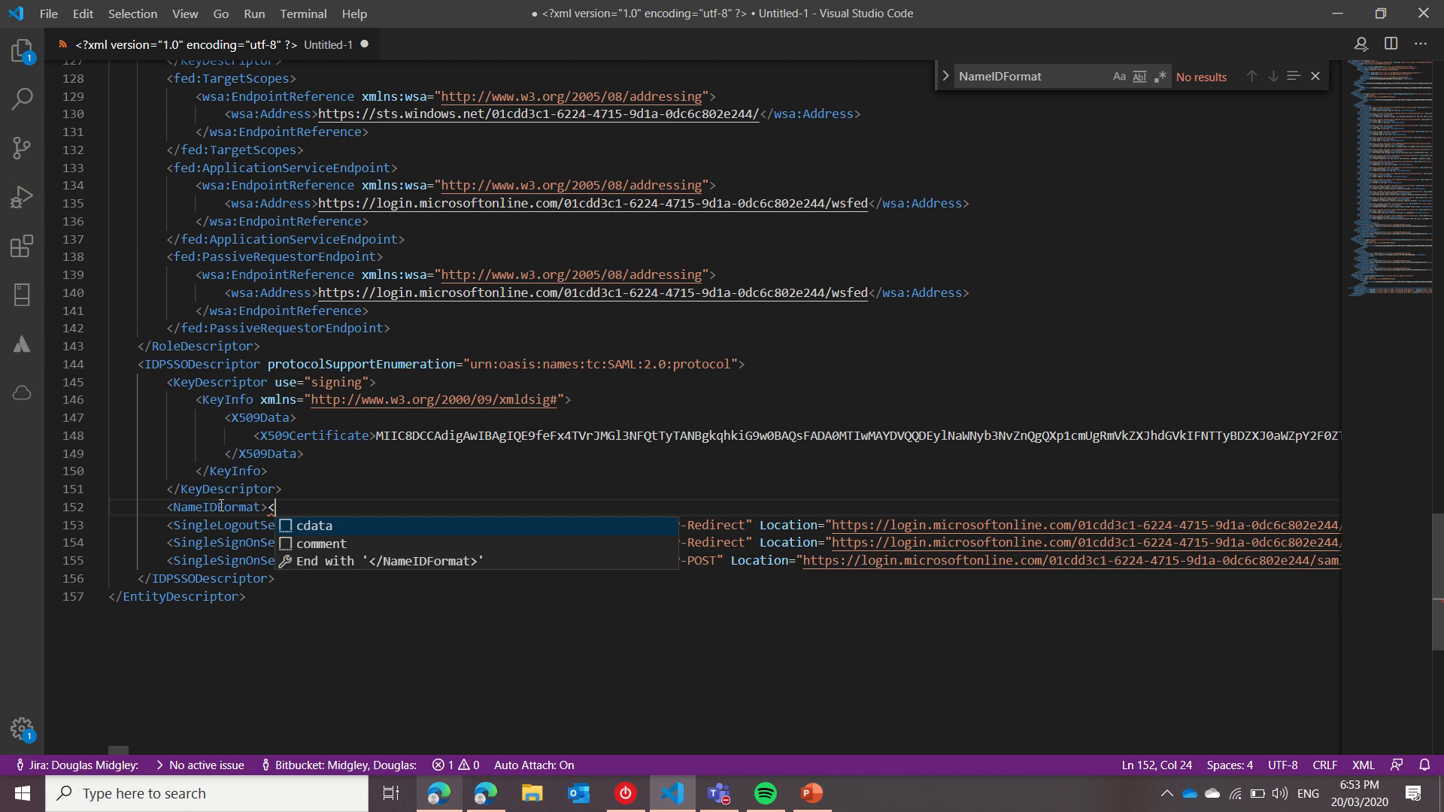
left_click(345, 559)
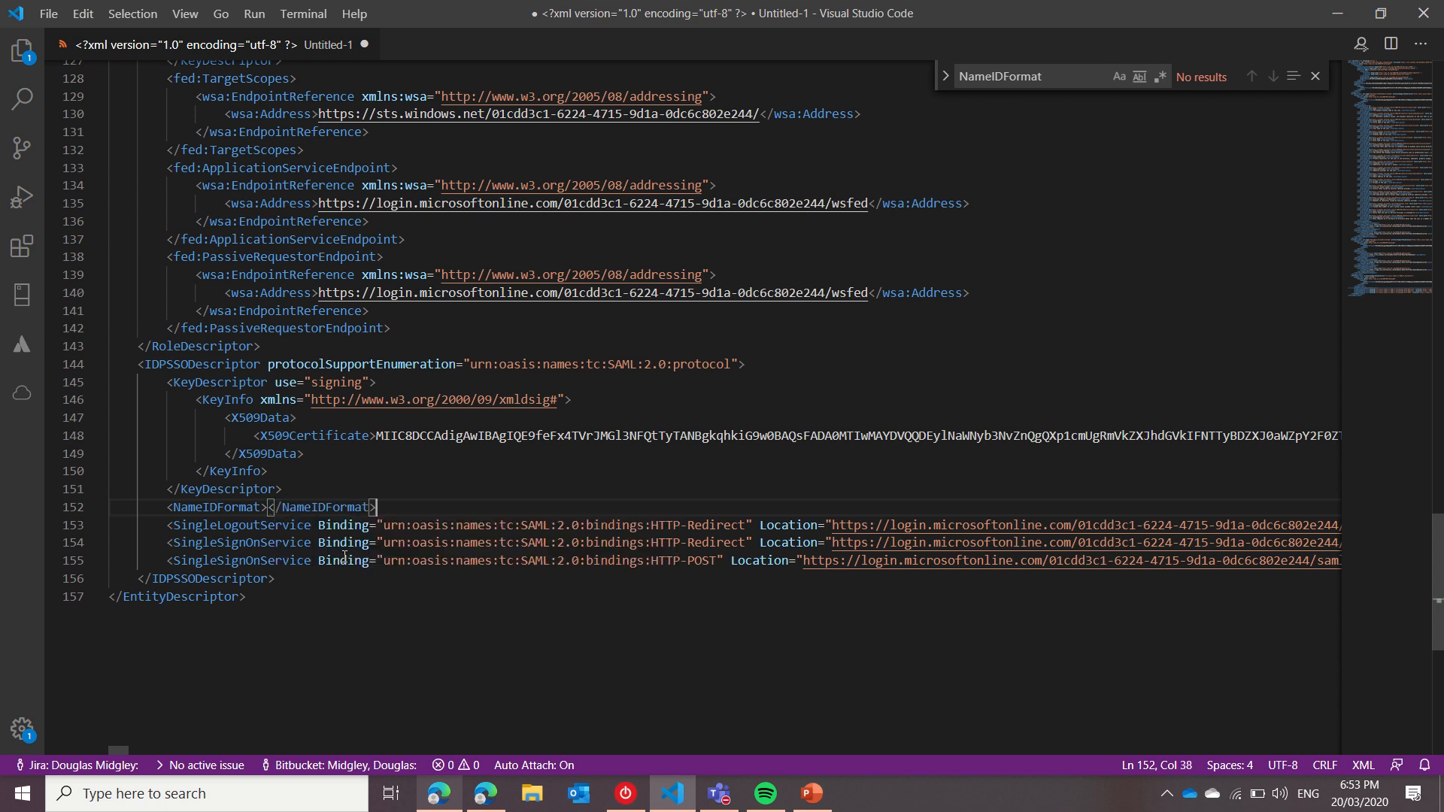
Copy urn:oasis:names:tc:SAML:1.1:nameid-format:emailAddress from the Salesforce identity providers help article into the NameIDFormat element in Visual Studio Code.
left_click(439, 793)
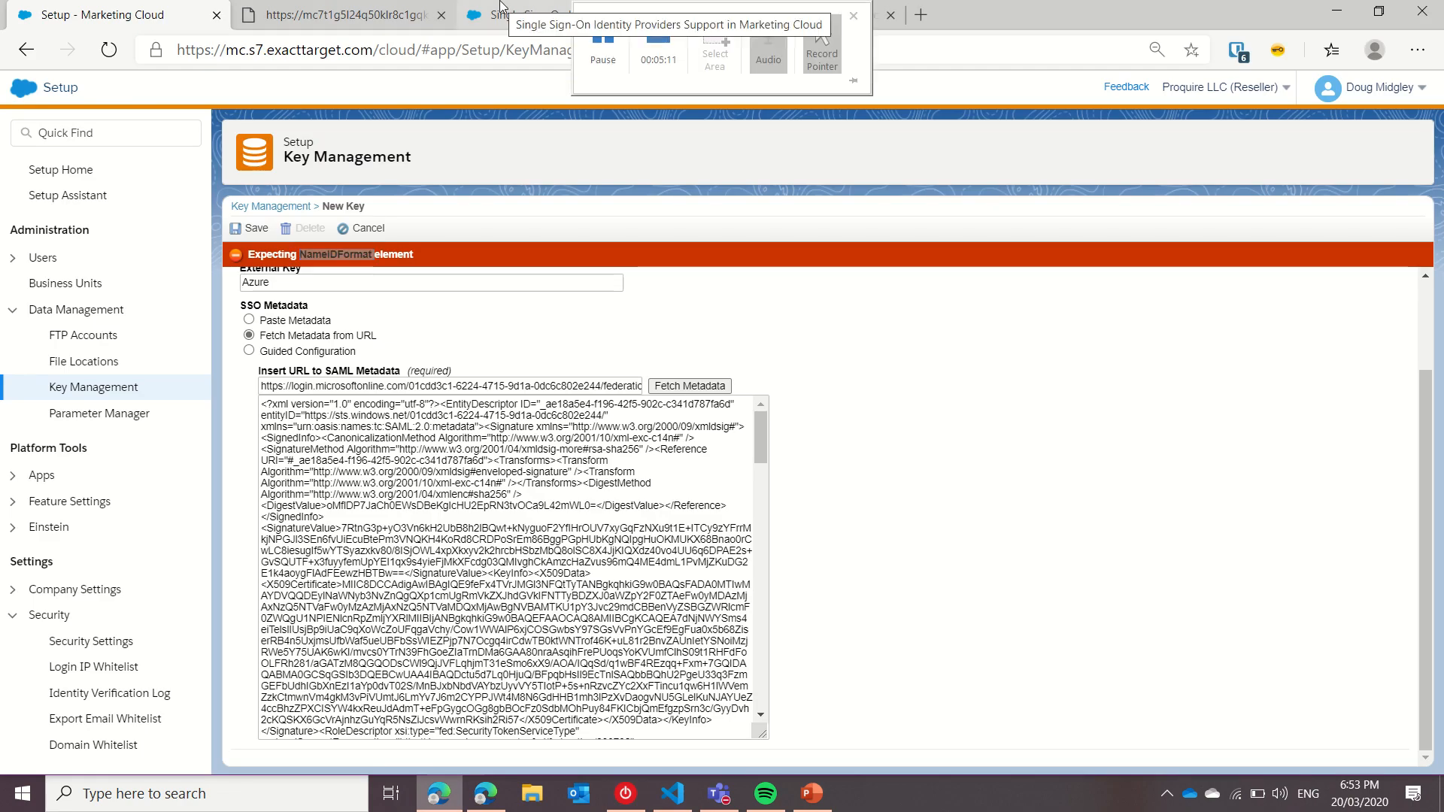
left_click(526, 15)
scroll(566, 324, "up", 1)
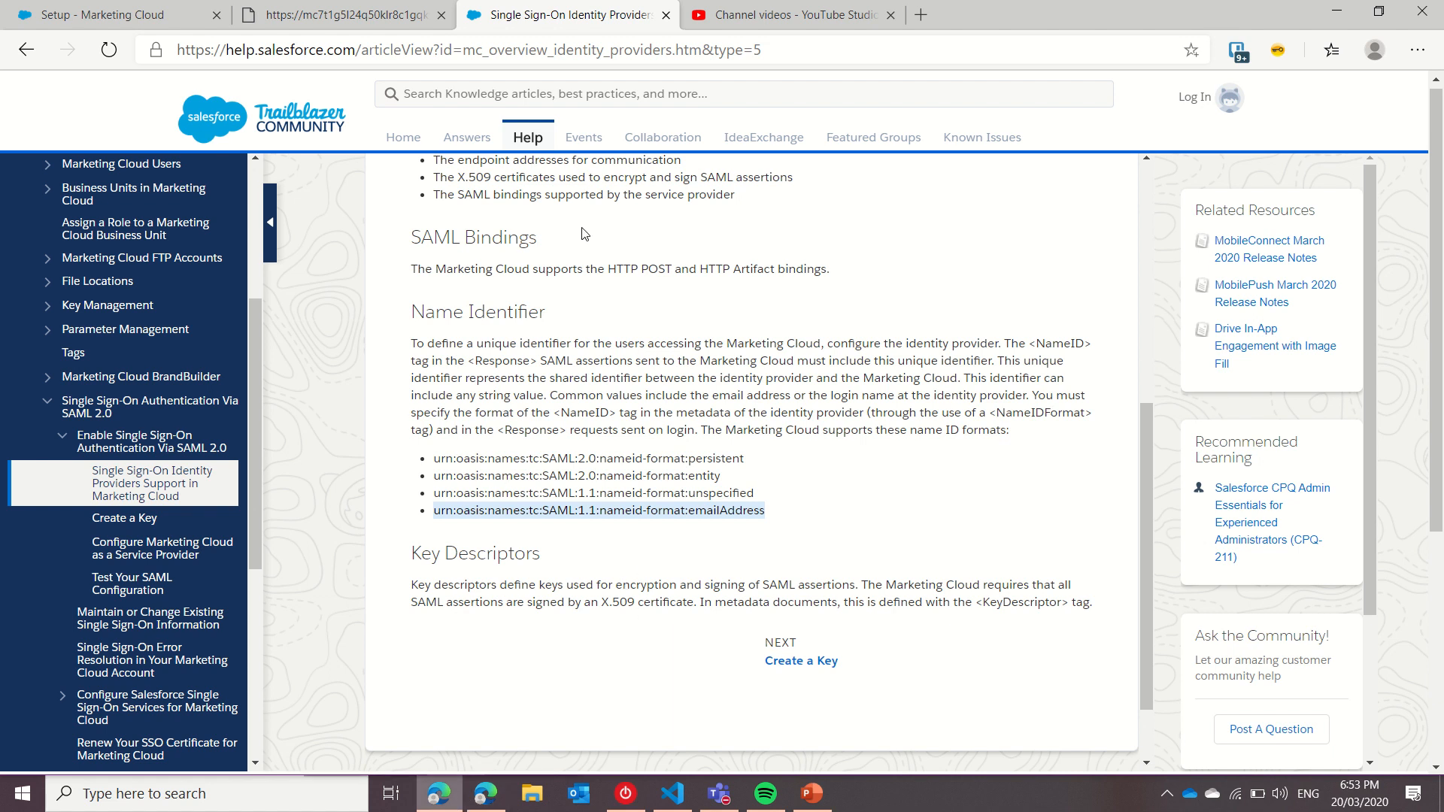
left_click_drag(787, 509, 438, 516)
key("ctrl+c")
left_click(672, 798)
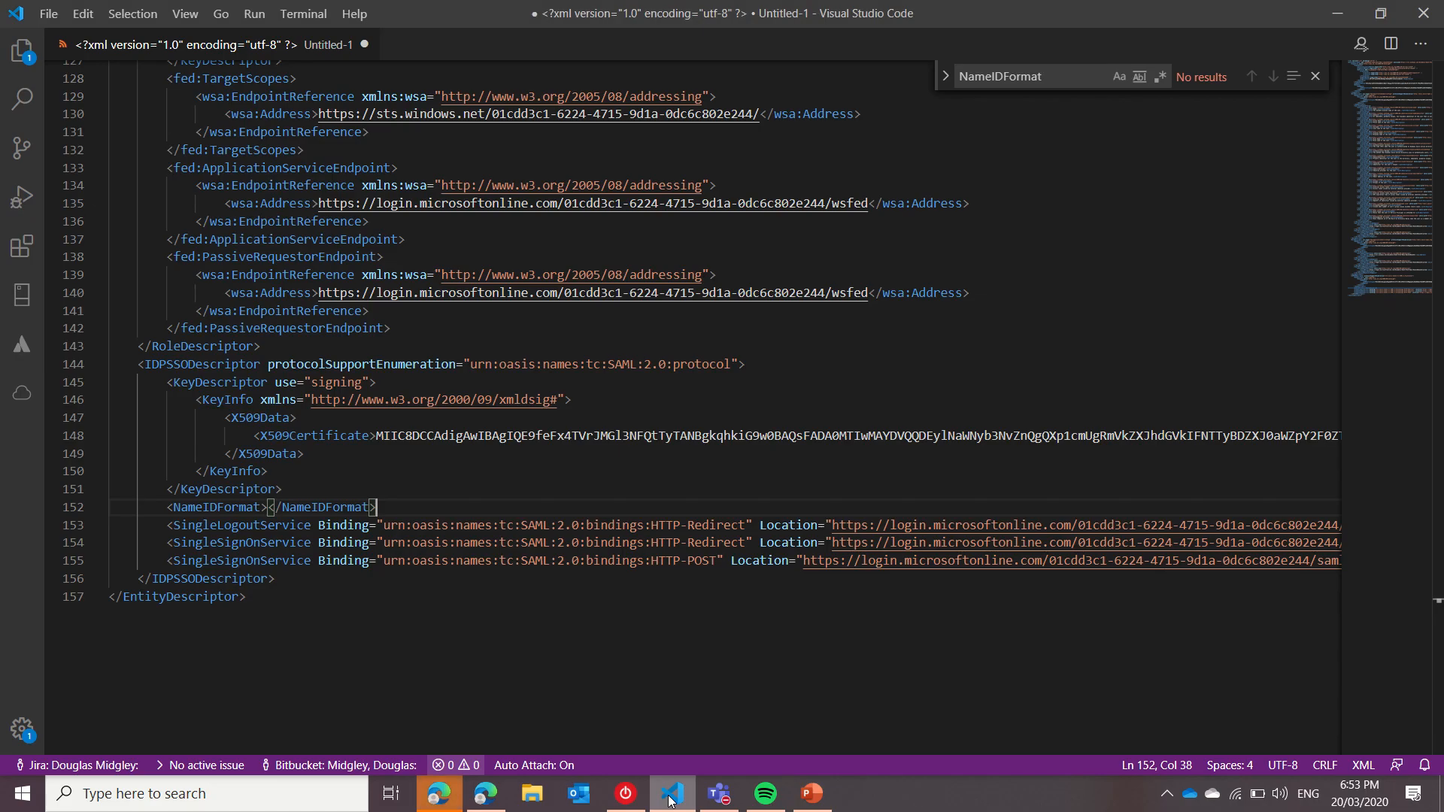
left_click(271, 507)
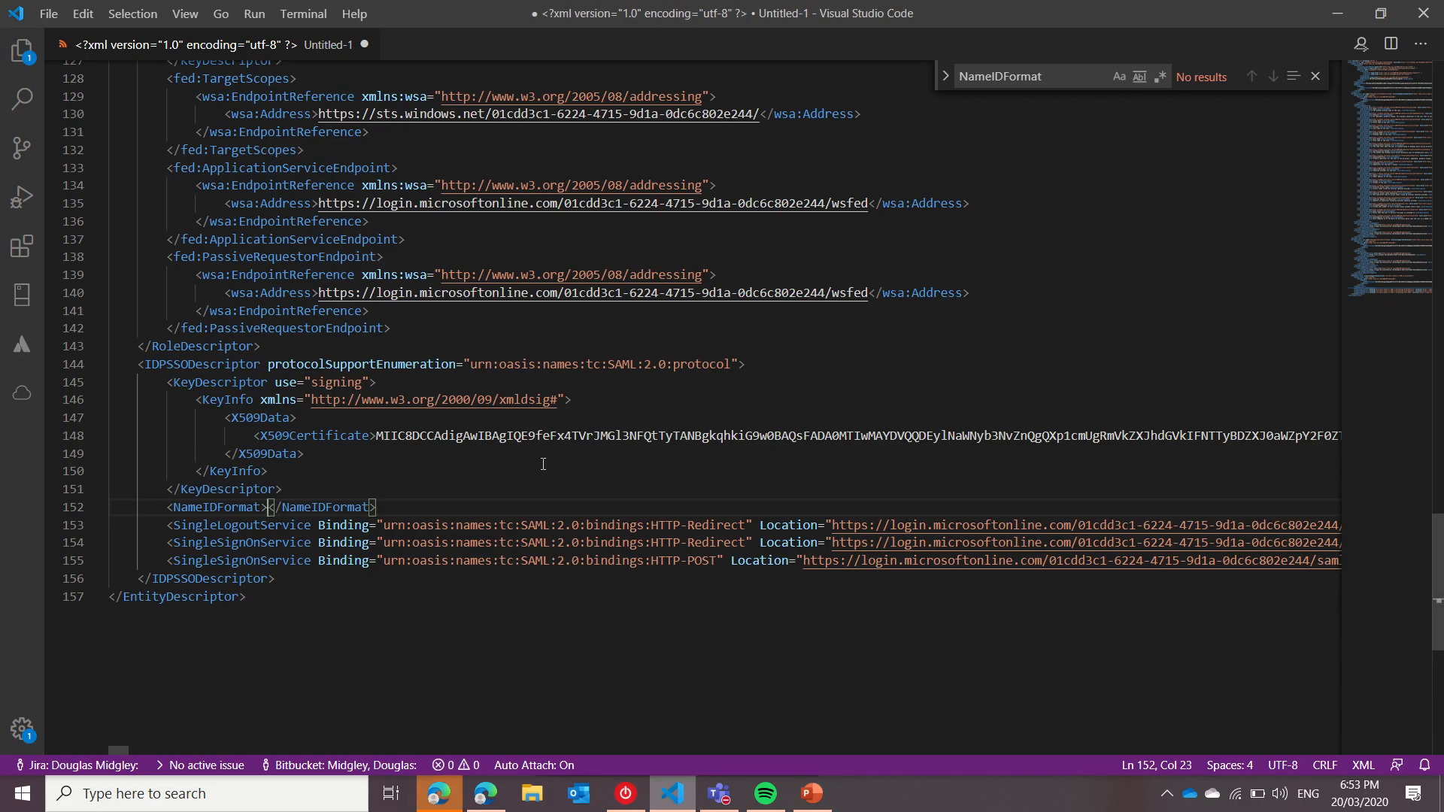
key("ctrl+v")
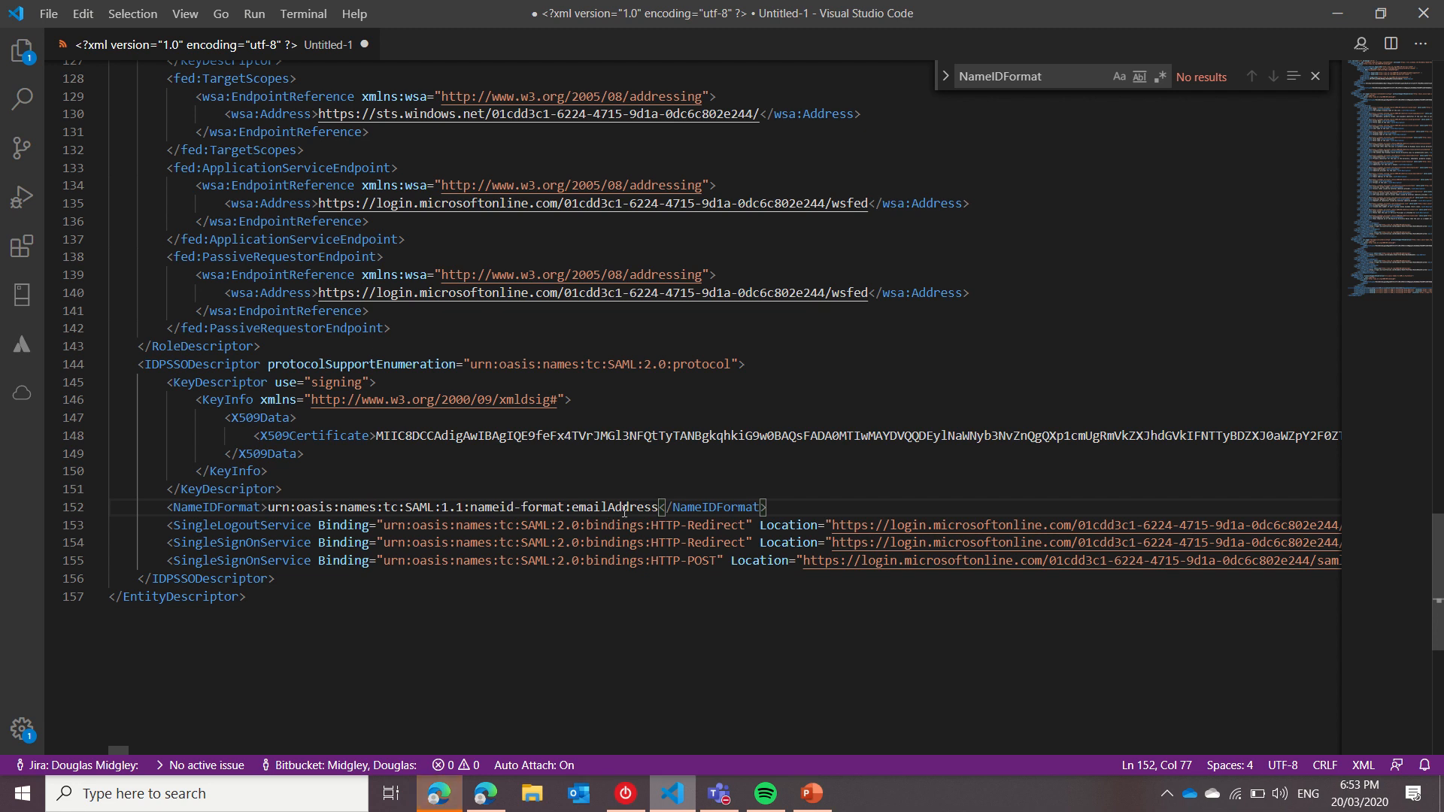
Copy the whole edited XML into the Marketing Cloud key using the Paste Metadata option and try to save it.
key("ctrl+a")
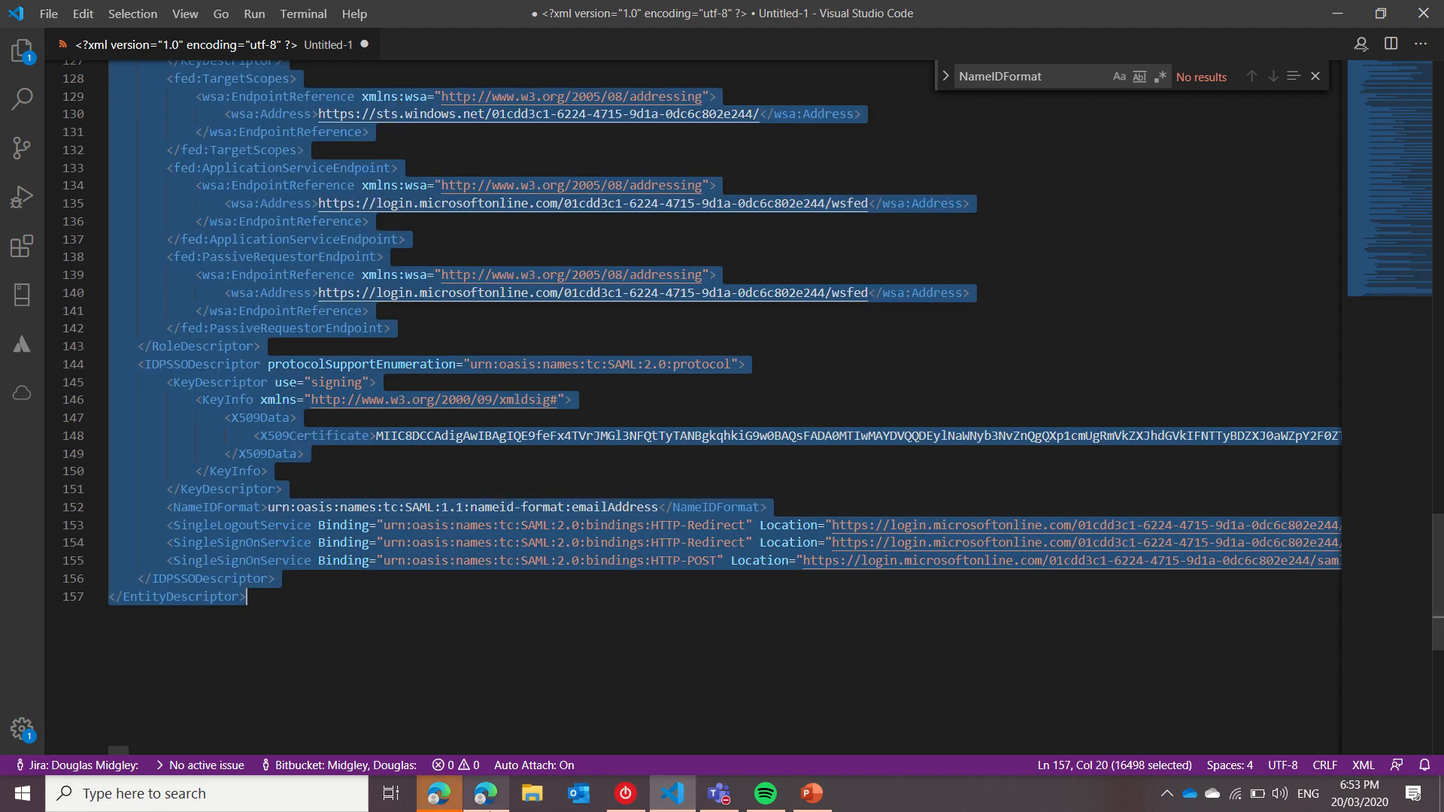
left_click(486, 793)
left_click(107, 9)
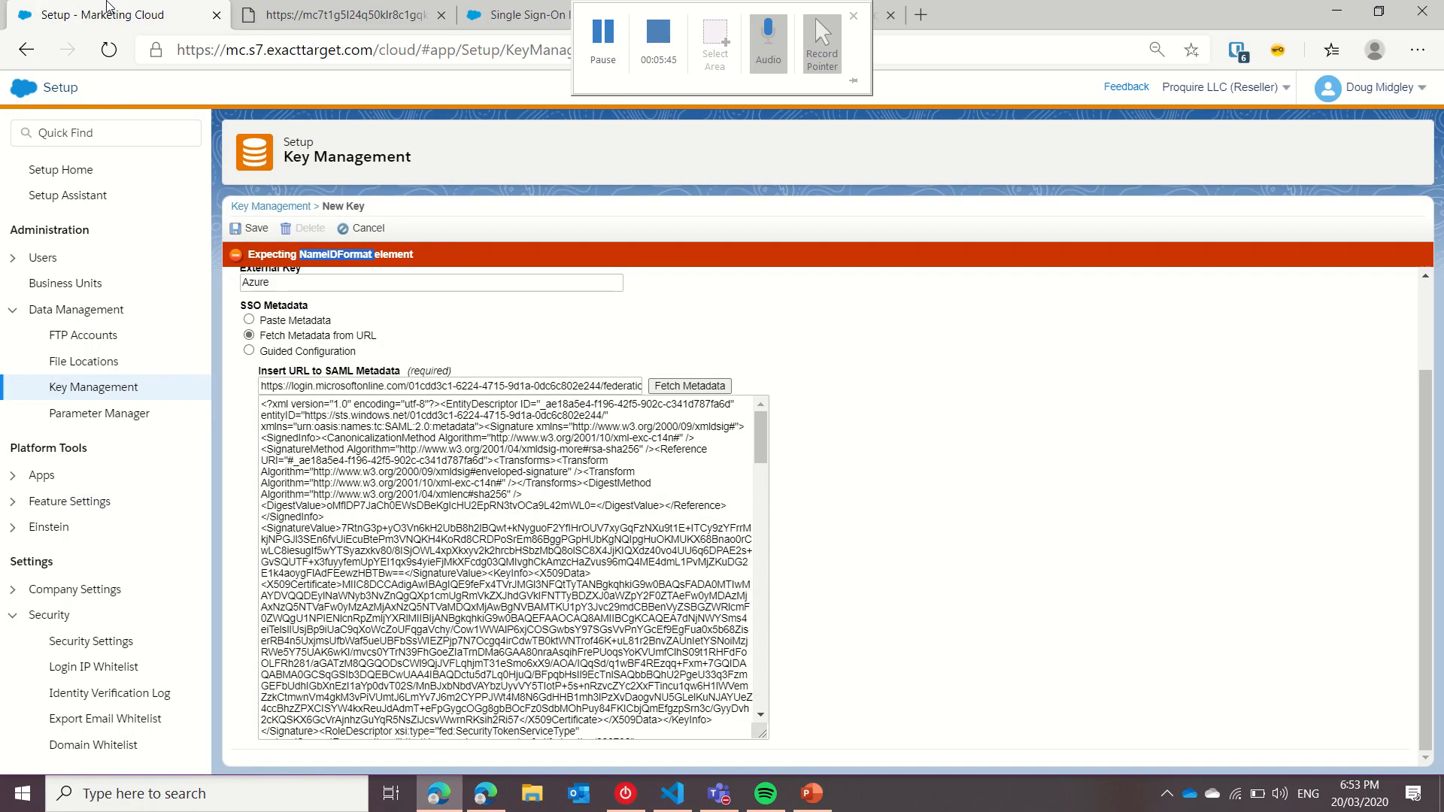
left_click(293, 320)
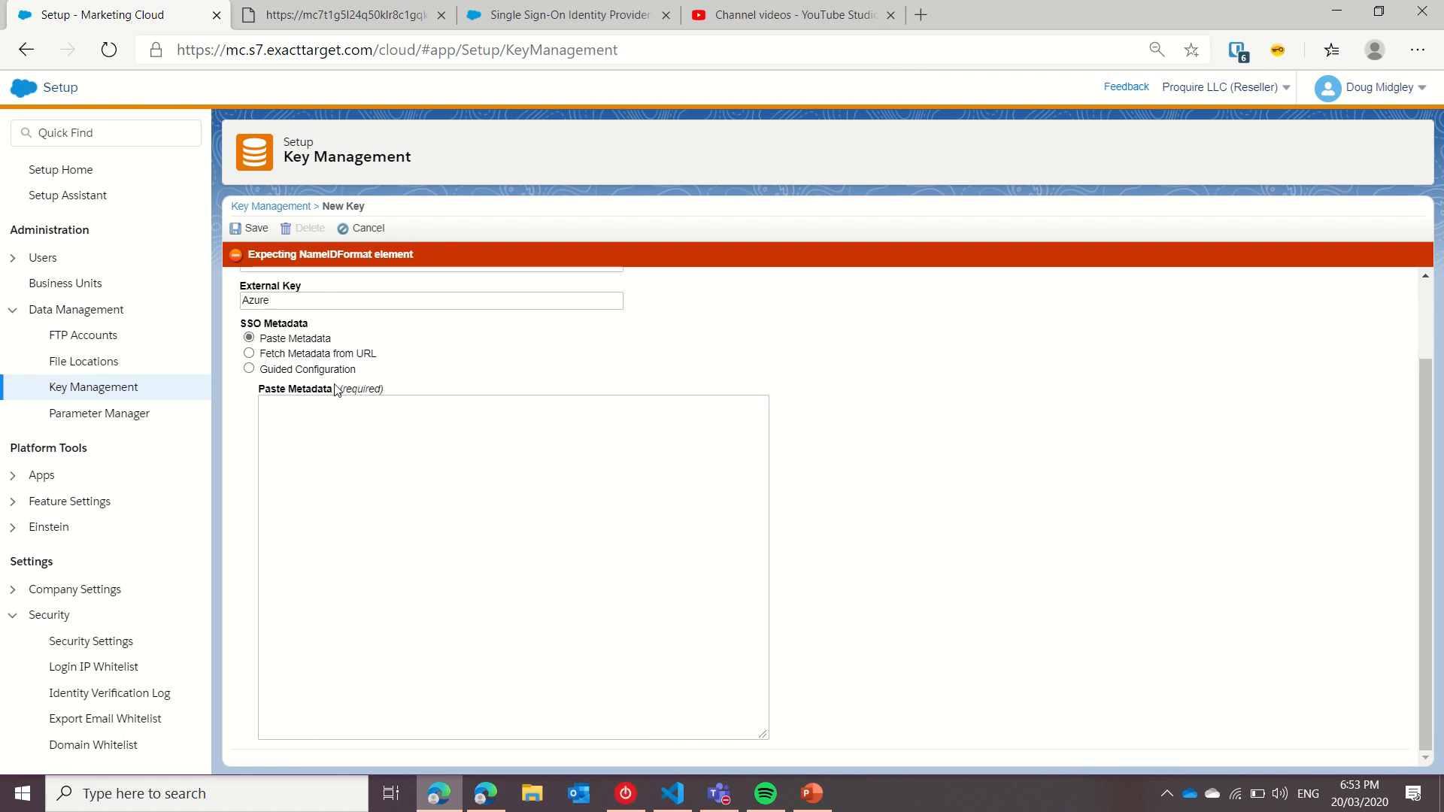
left_click(392, 480)
key("ctrl+v")
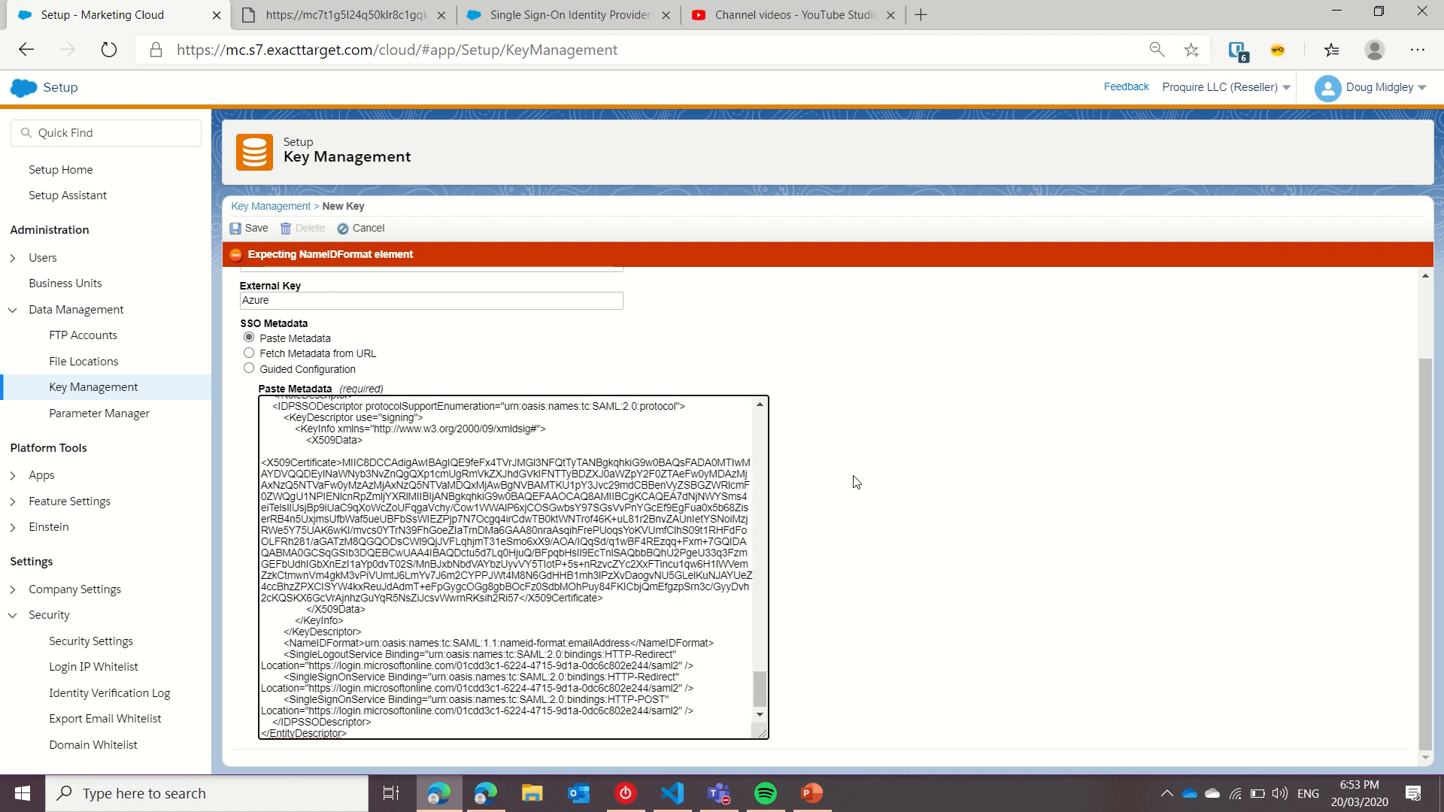
left_click(255, 233)
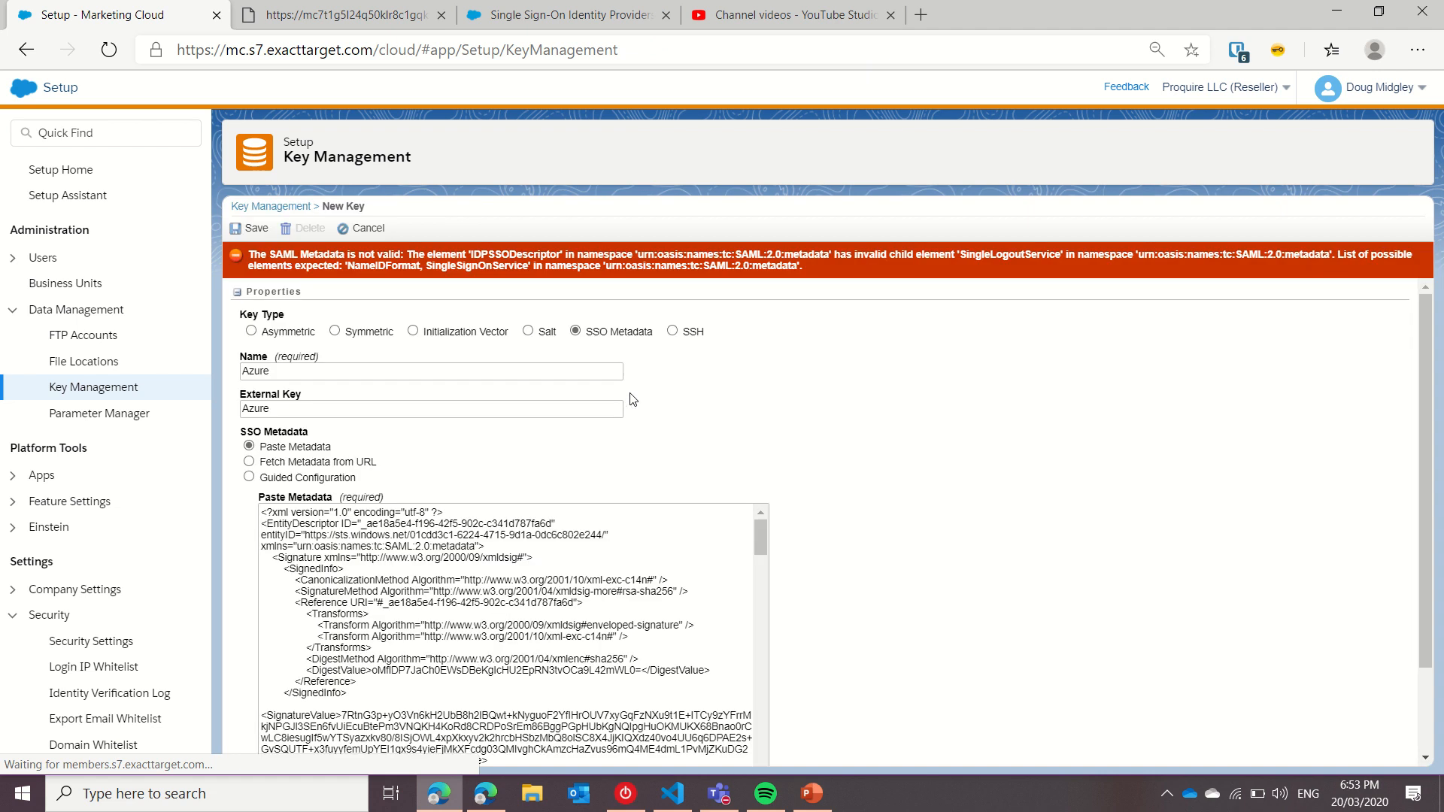
Find the SingleLogoutService element in the Visual Studio Code XML and delete its whole line from IDPSSODescriptor.
scroll(918, 410, "down", 1)
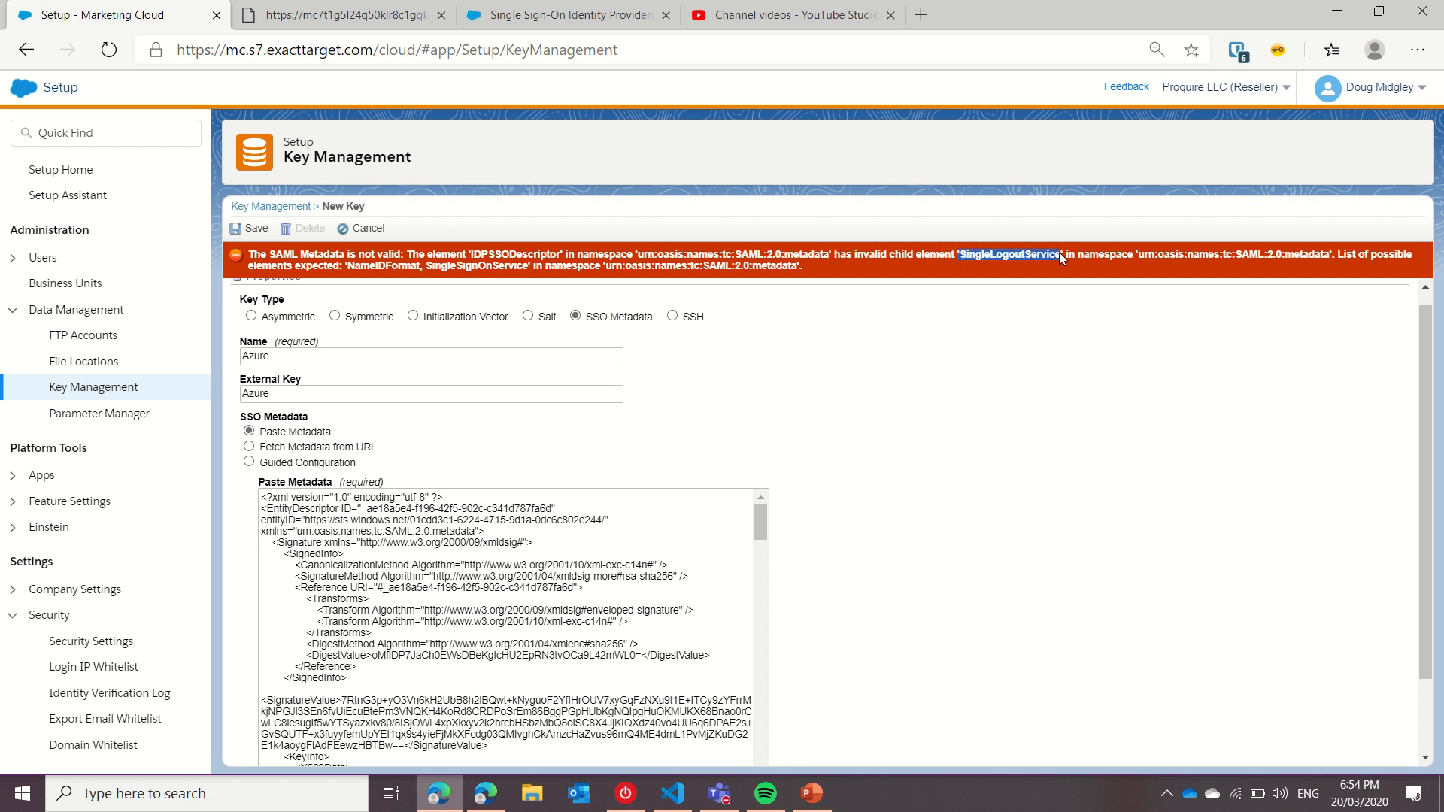
left_click(676, 795)
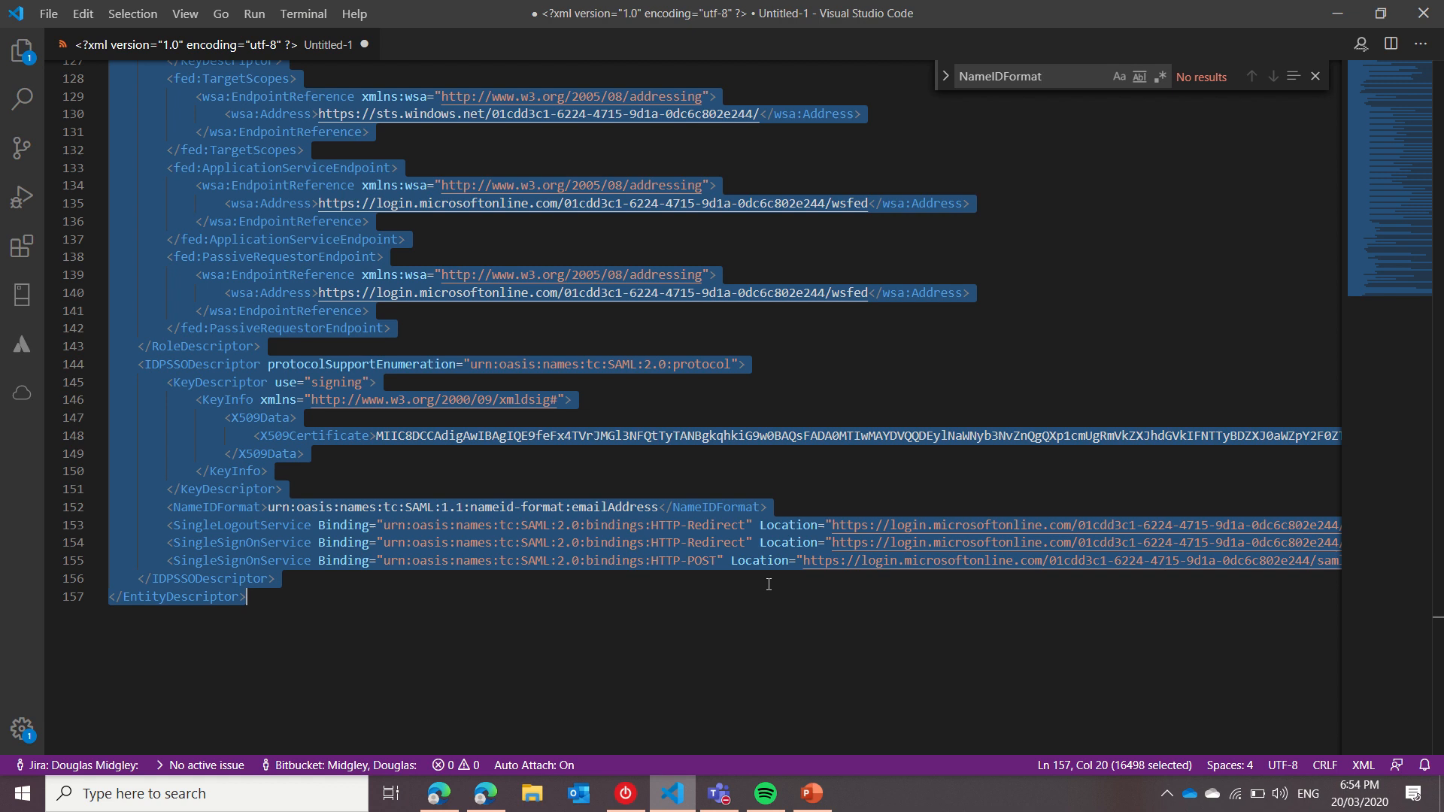
left_click(930, 349)
key("ctrl+f")
type("'SingleLogoutService")
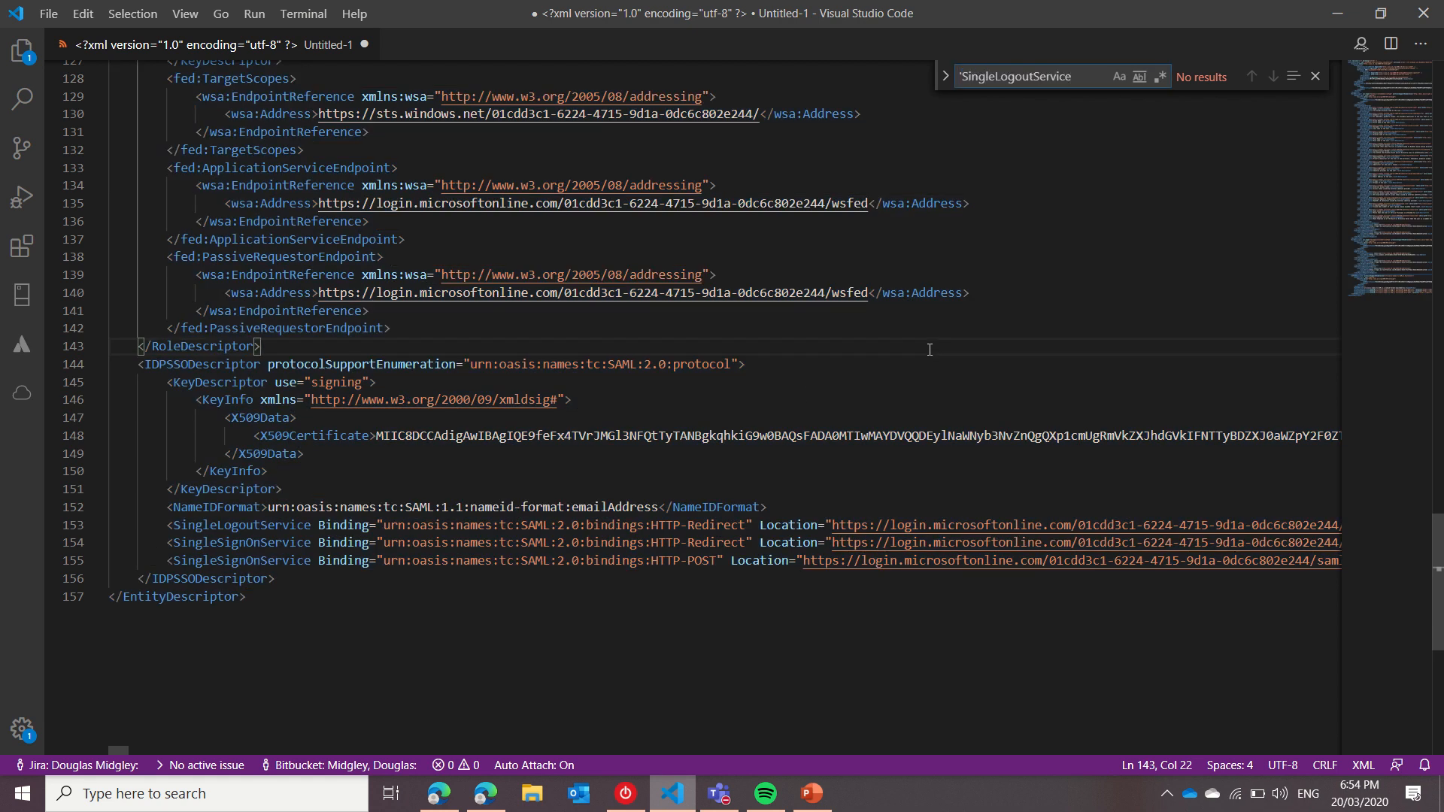
key("BackSpace")
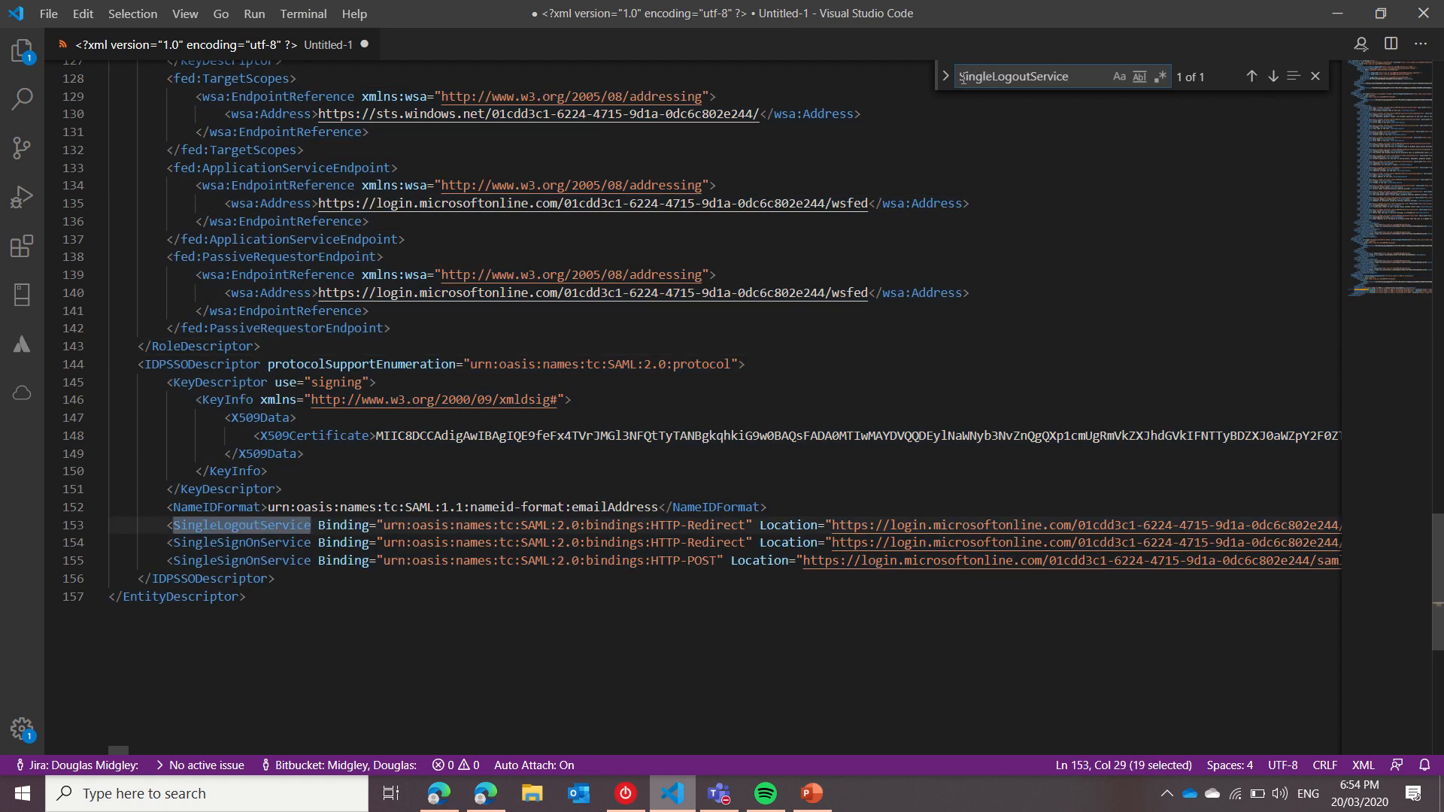
left_click(169, 525)
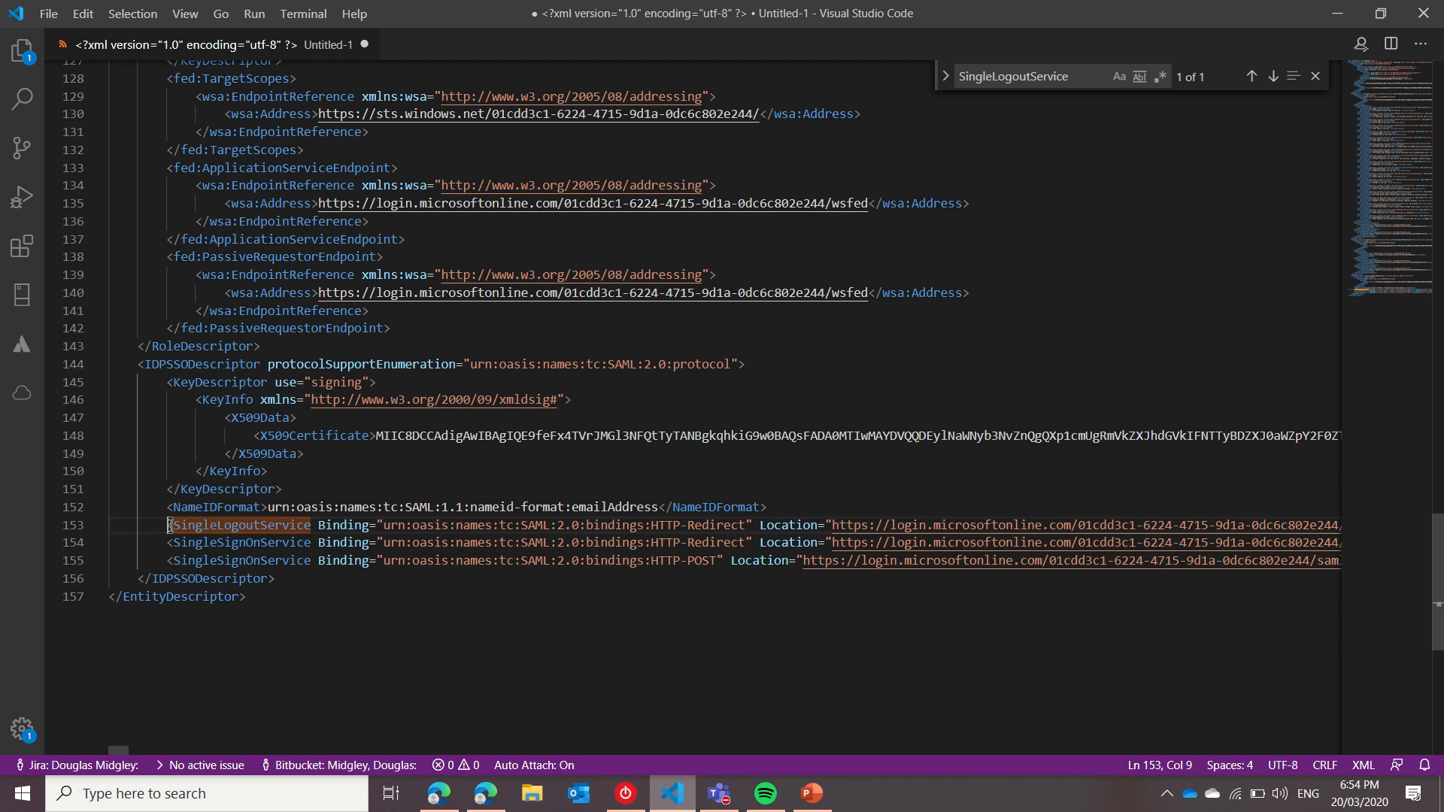
key("shift+Down")
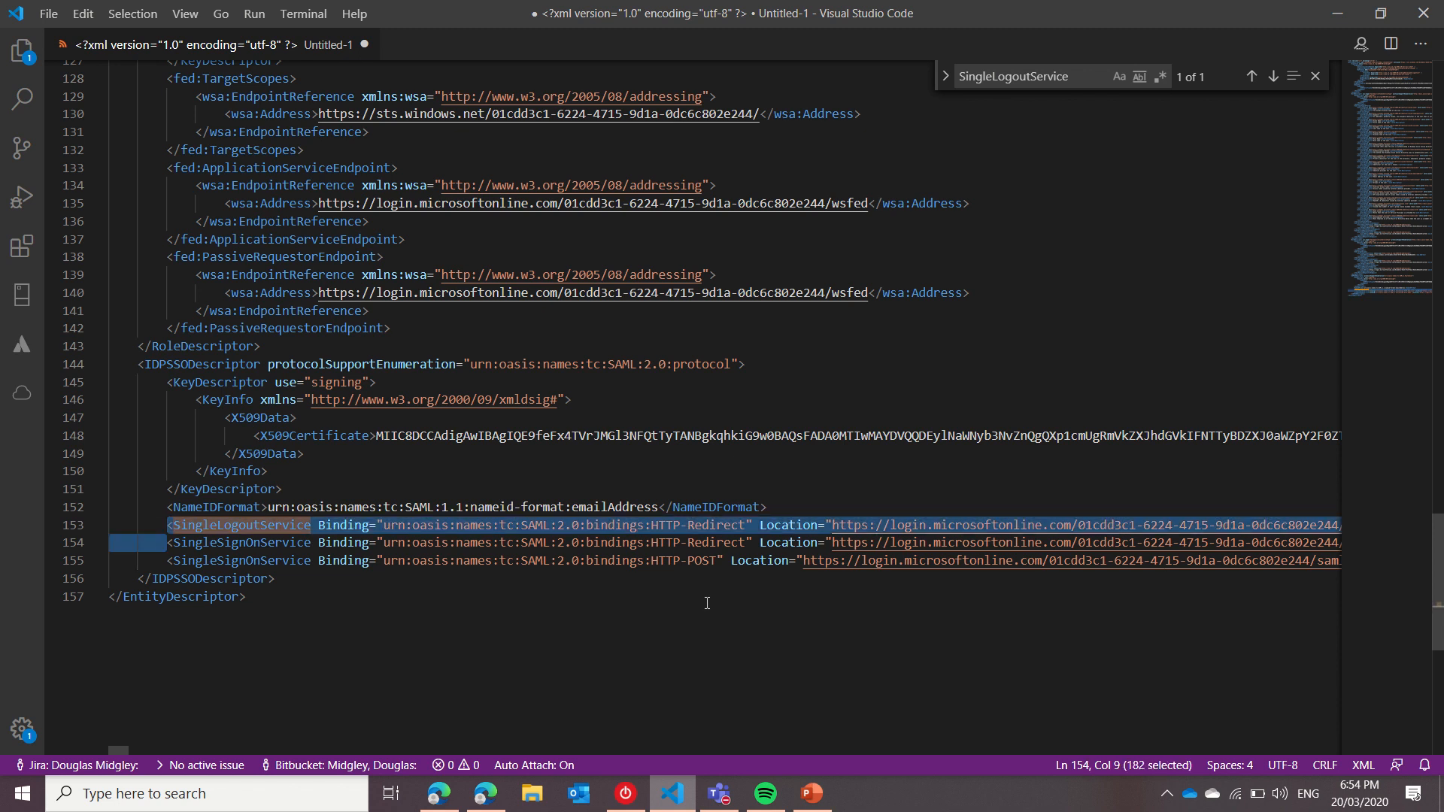
key("Delete")
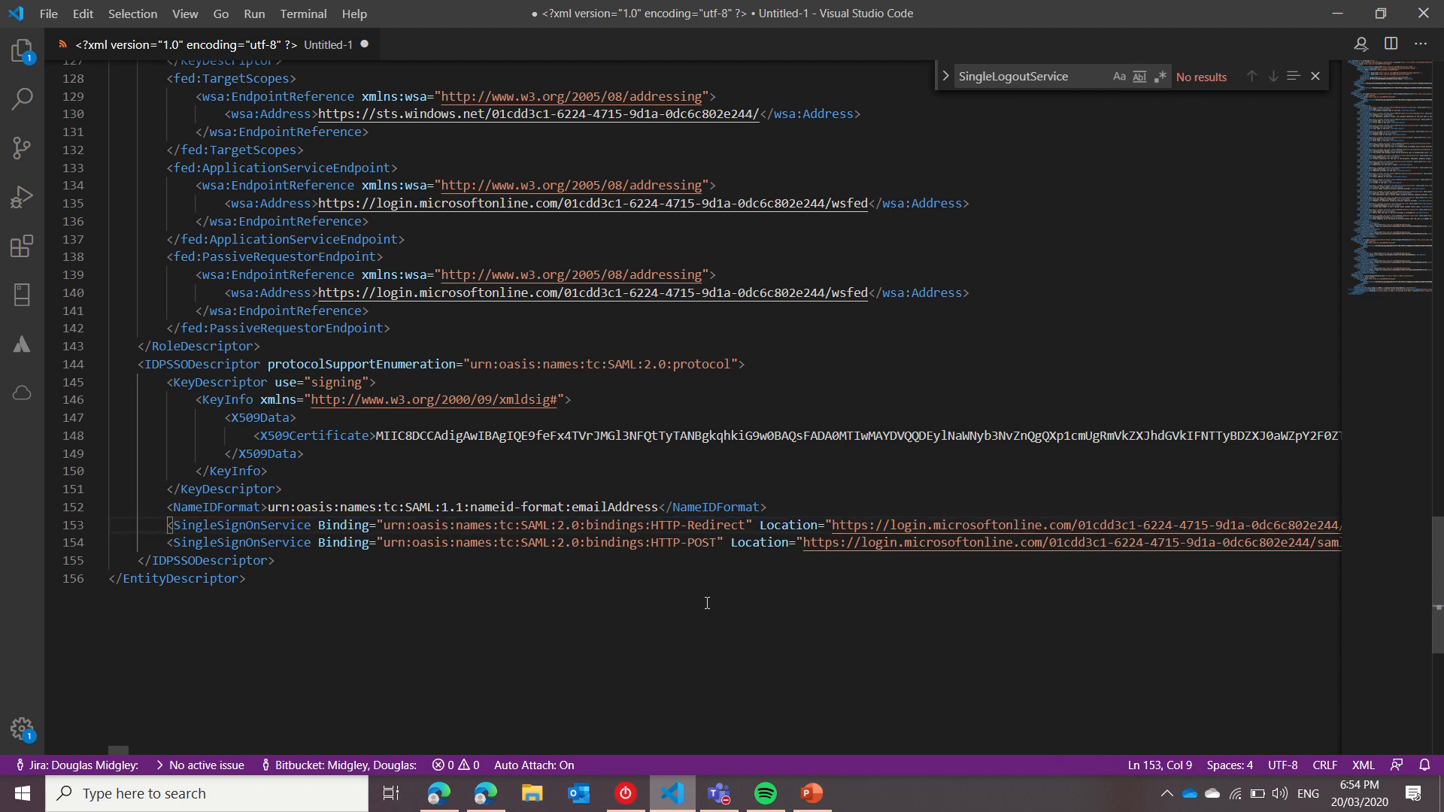
Replace the key's pasted metadata in Marketing Cloud with the full corrected XML, save the key and review the saved metadata.
key("ctrl+a")
key("ctrl+c")
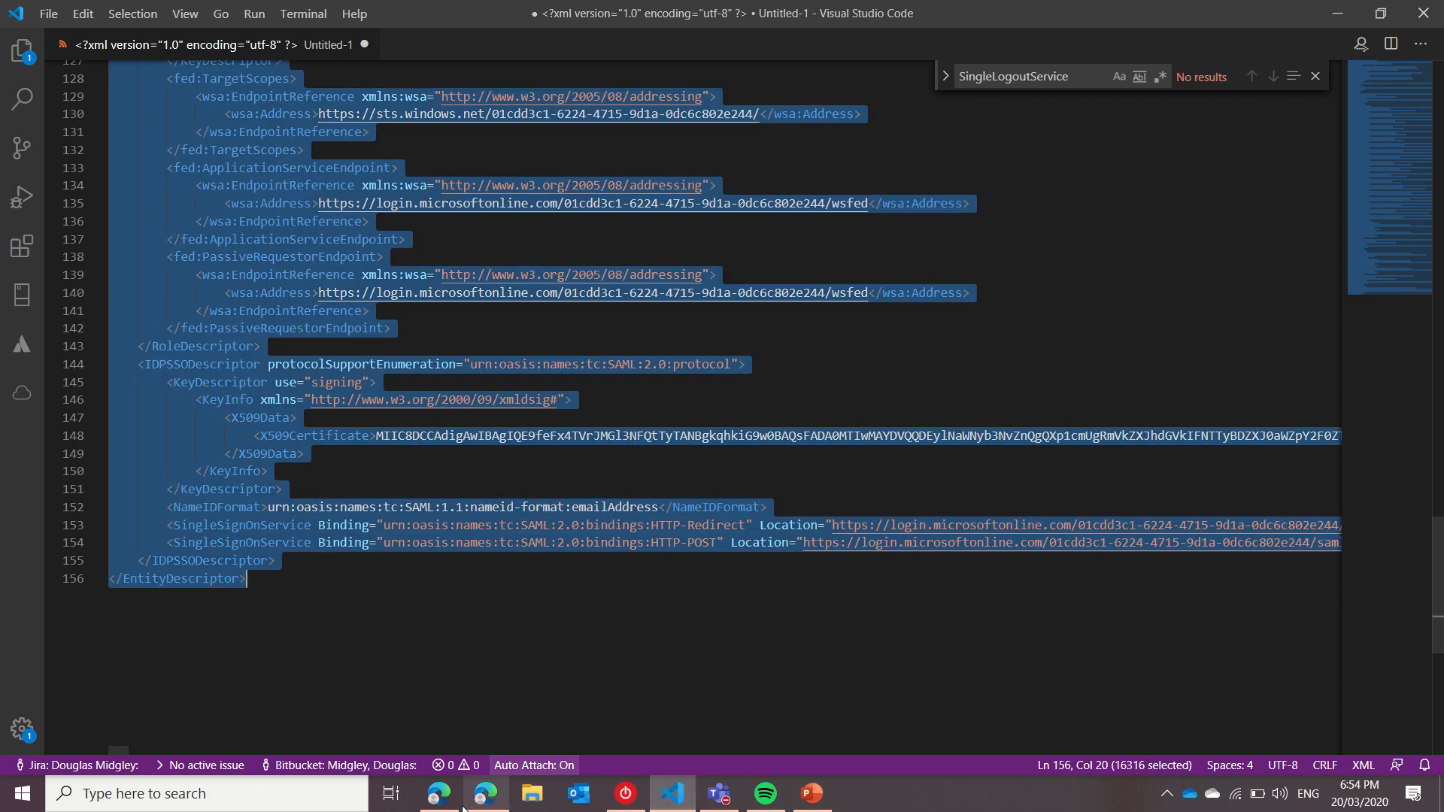
left_click(444, 792)
left_click(565, 468)
left_click(541, 544)
key("ctrl+a")
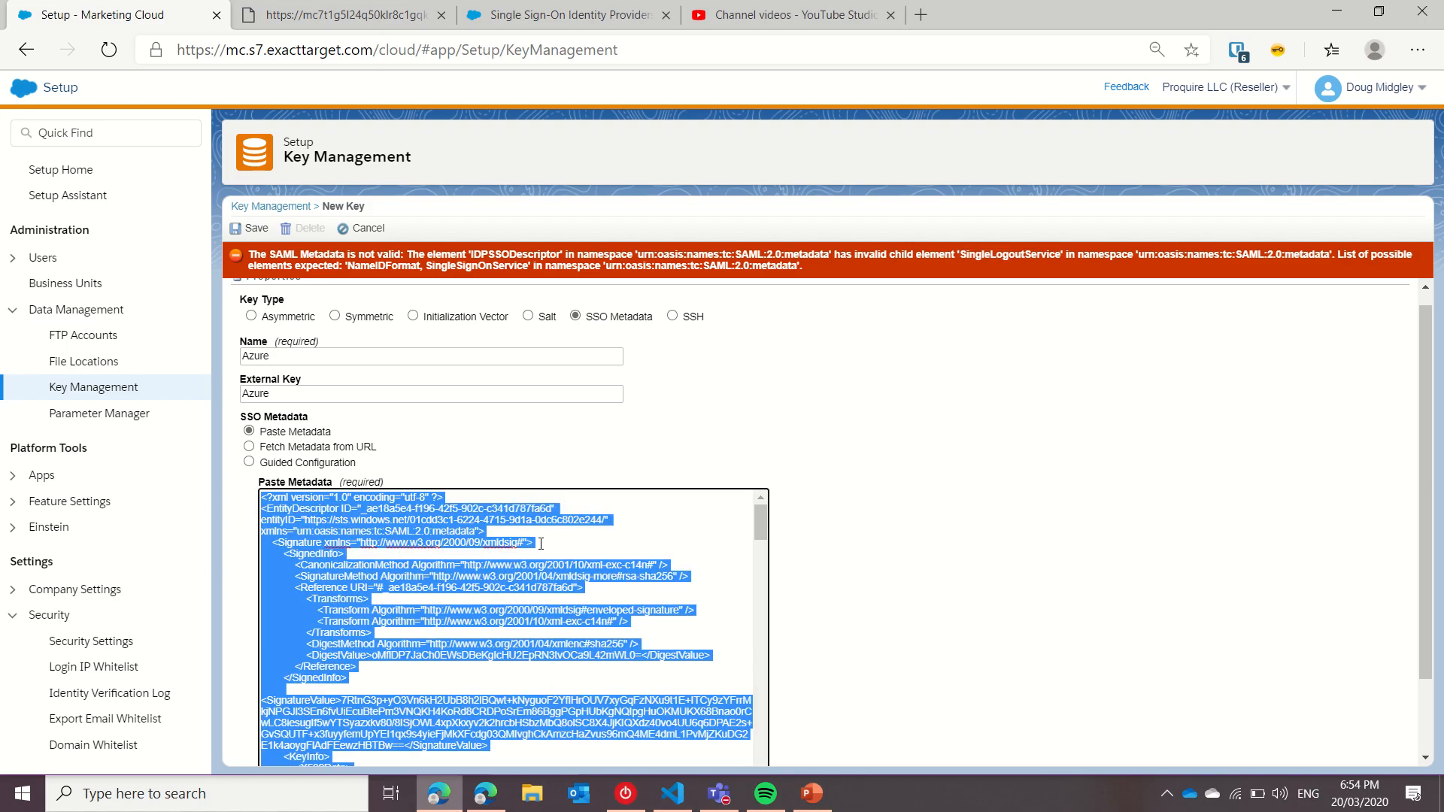
key("ctrl+v")
left_click(248, 230)
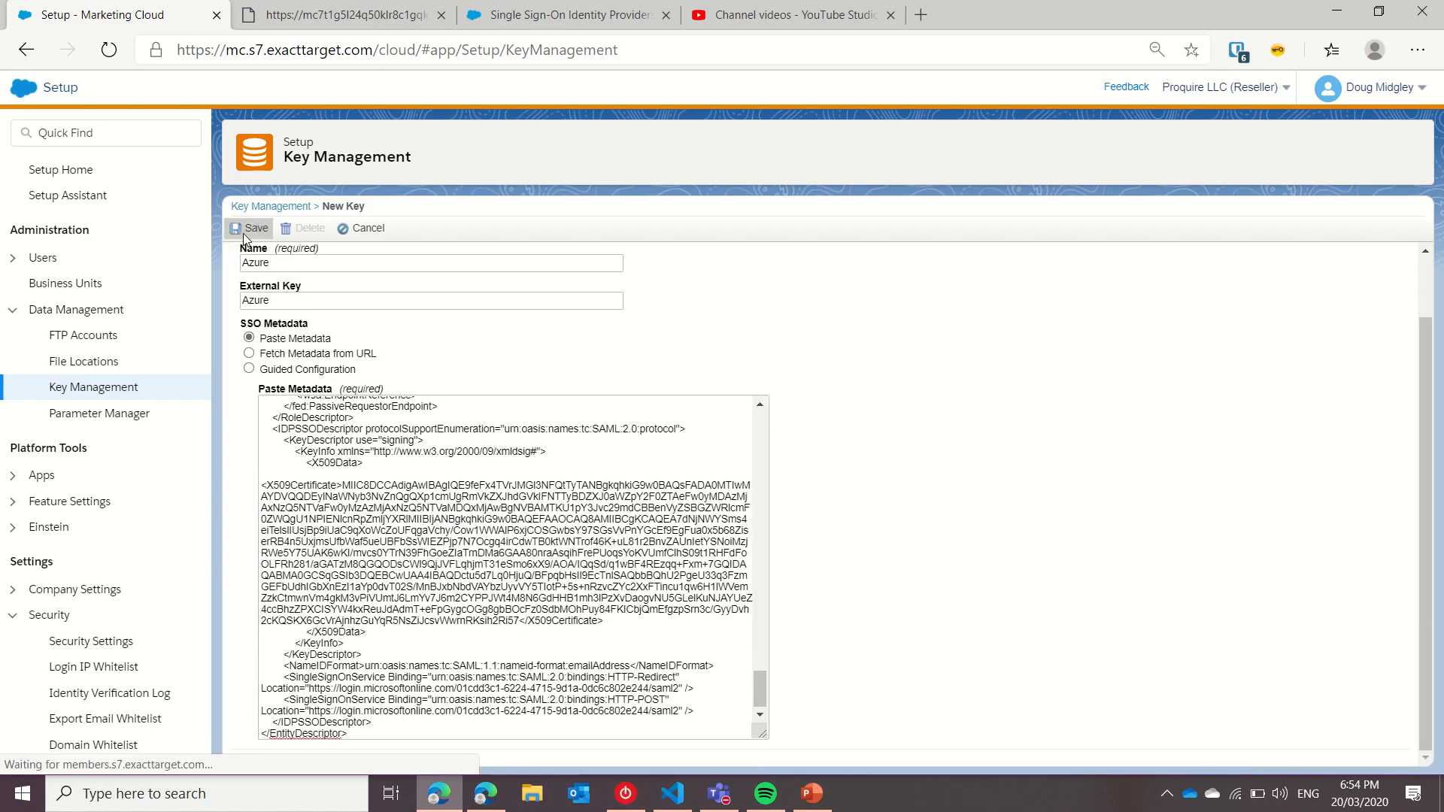
scroll(865, 425, "down", 3)
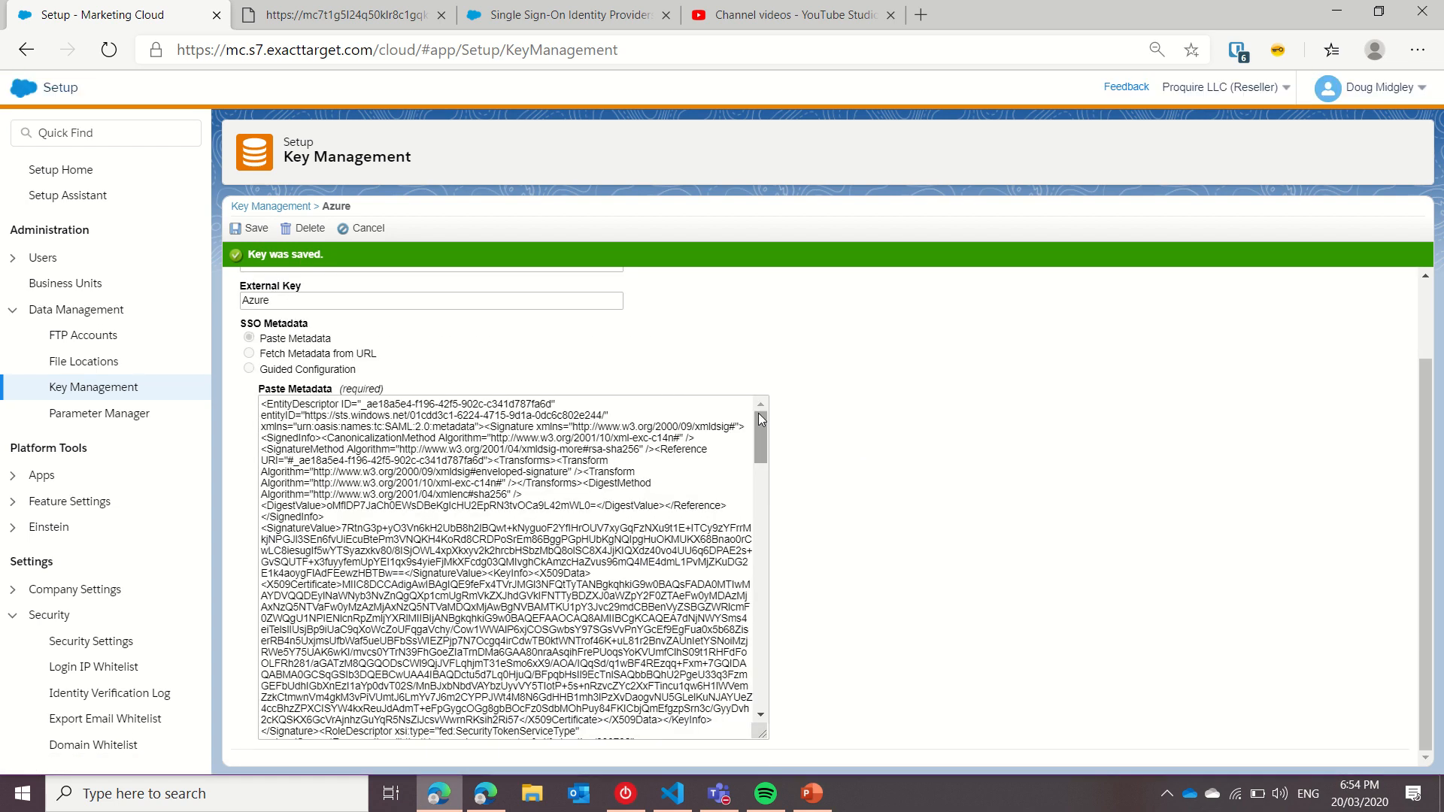
left_click_drag(758, 413, 774, 756)
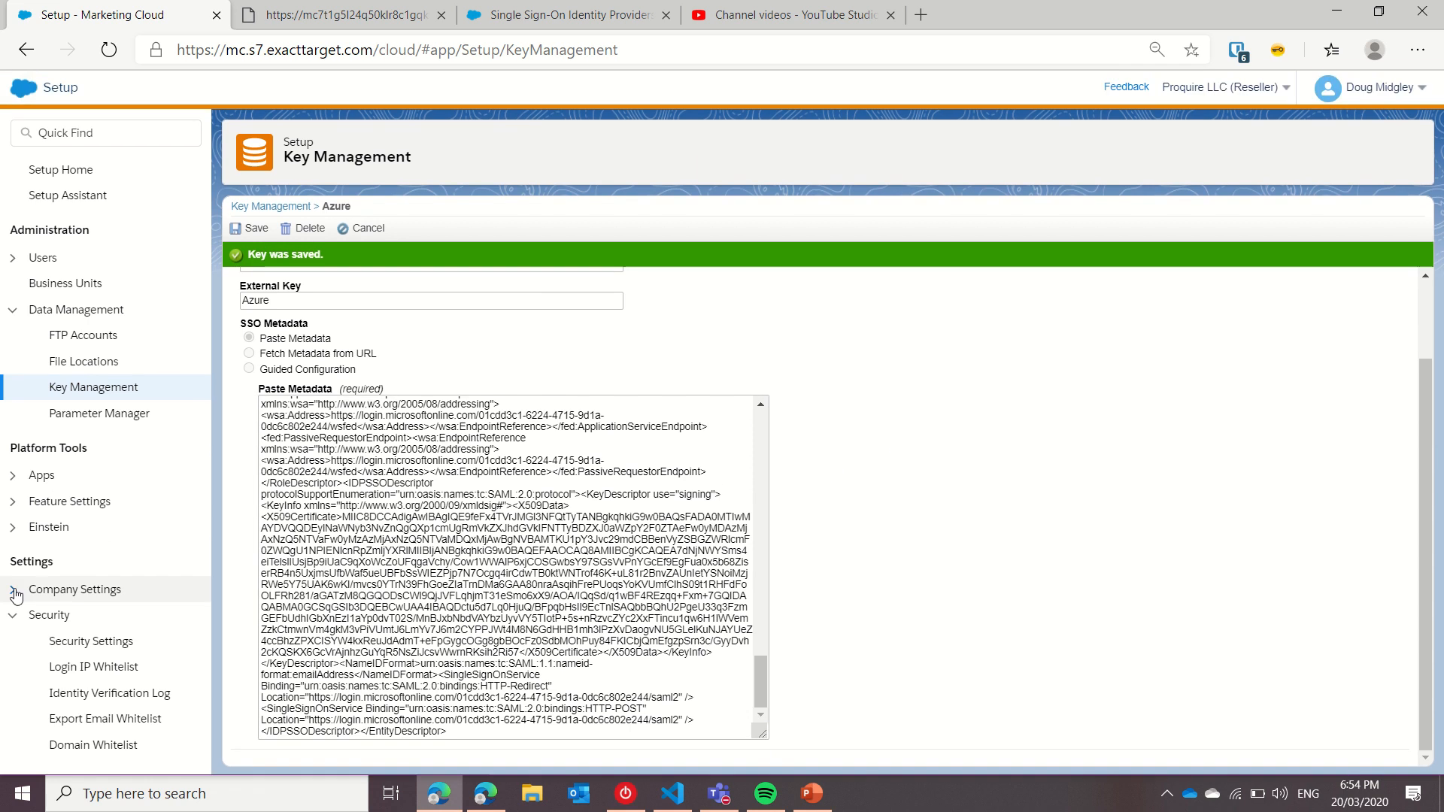
Edit the Marketing Cloud Security Settings with Single Sign-On and Do not require Identity Verification for SSO Logins enabled, and save them.
left_click(15, 594)
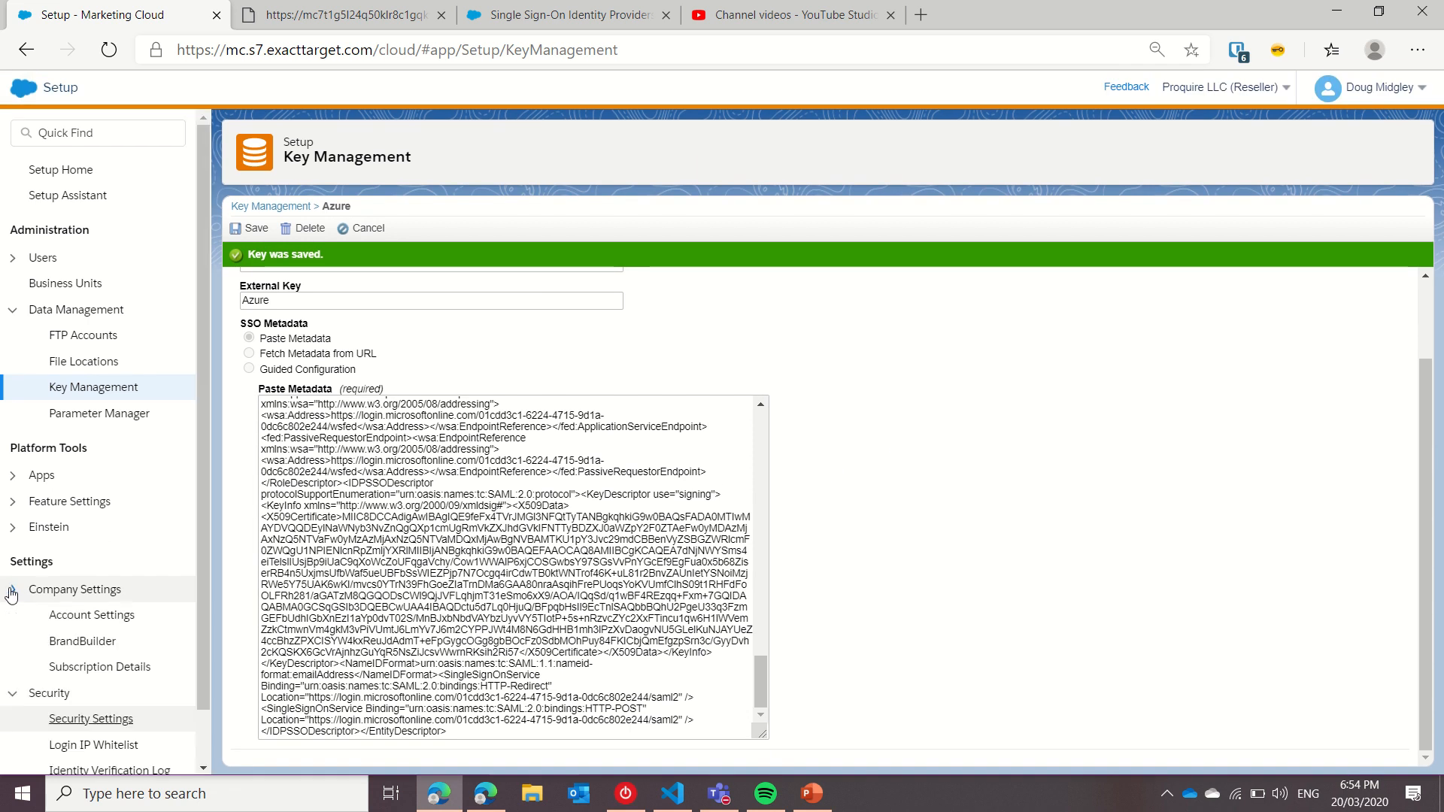
left_click(91, 720)
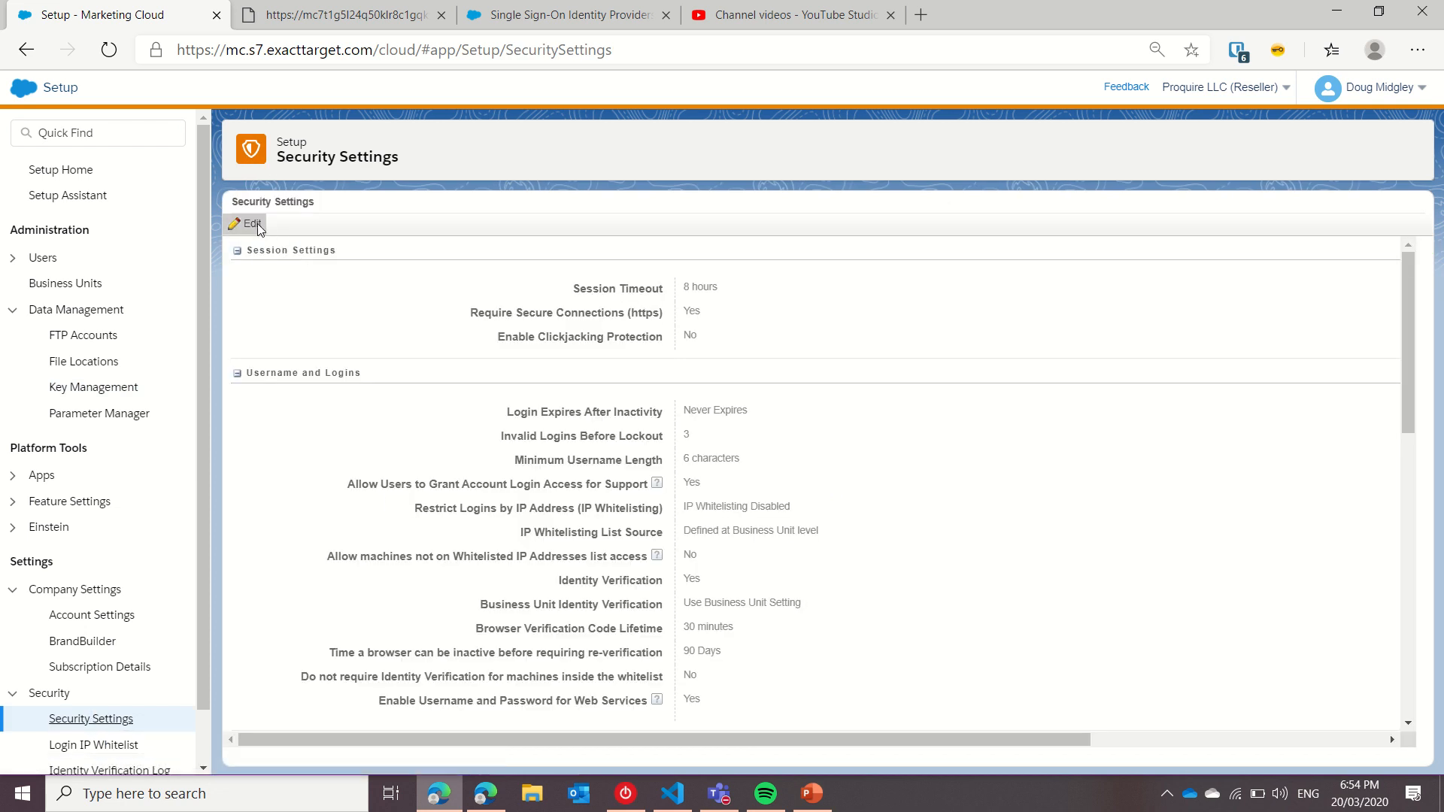
left_click(253, 224)
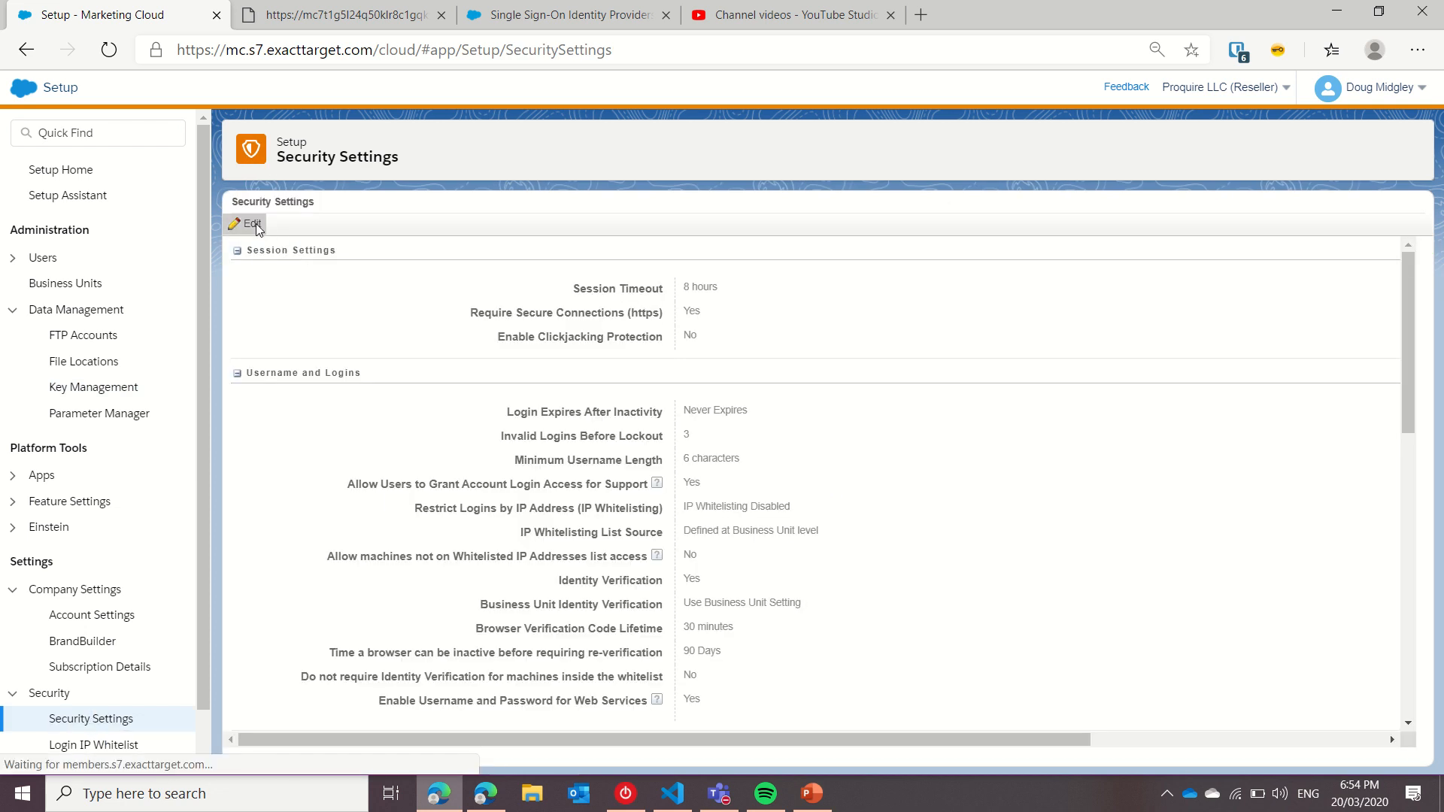
scroll(791, 435, "down", 5)
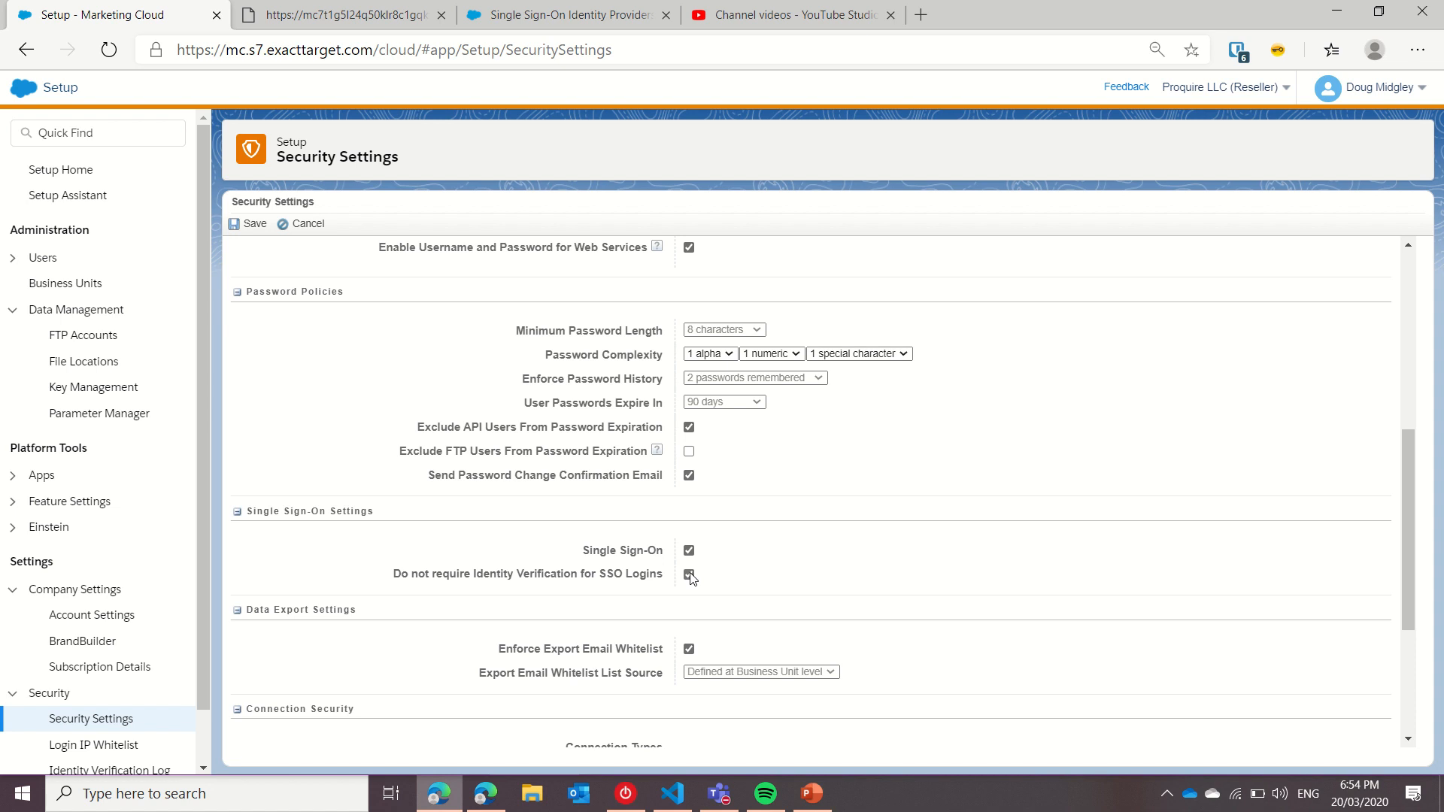
left_click(245, 225)
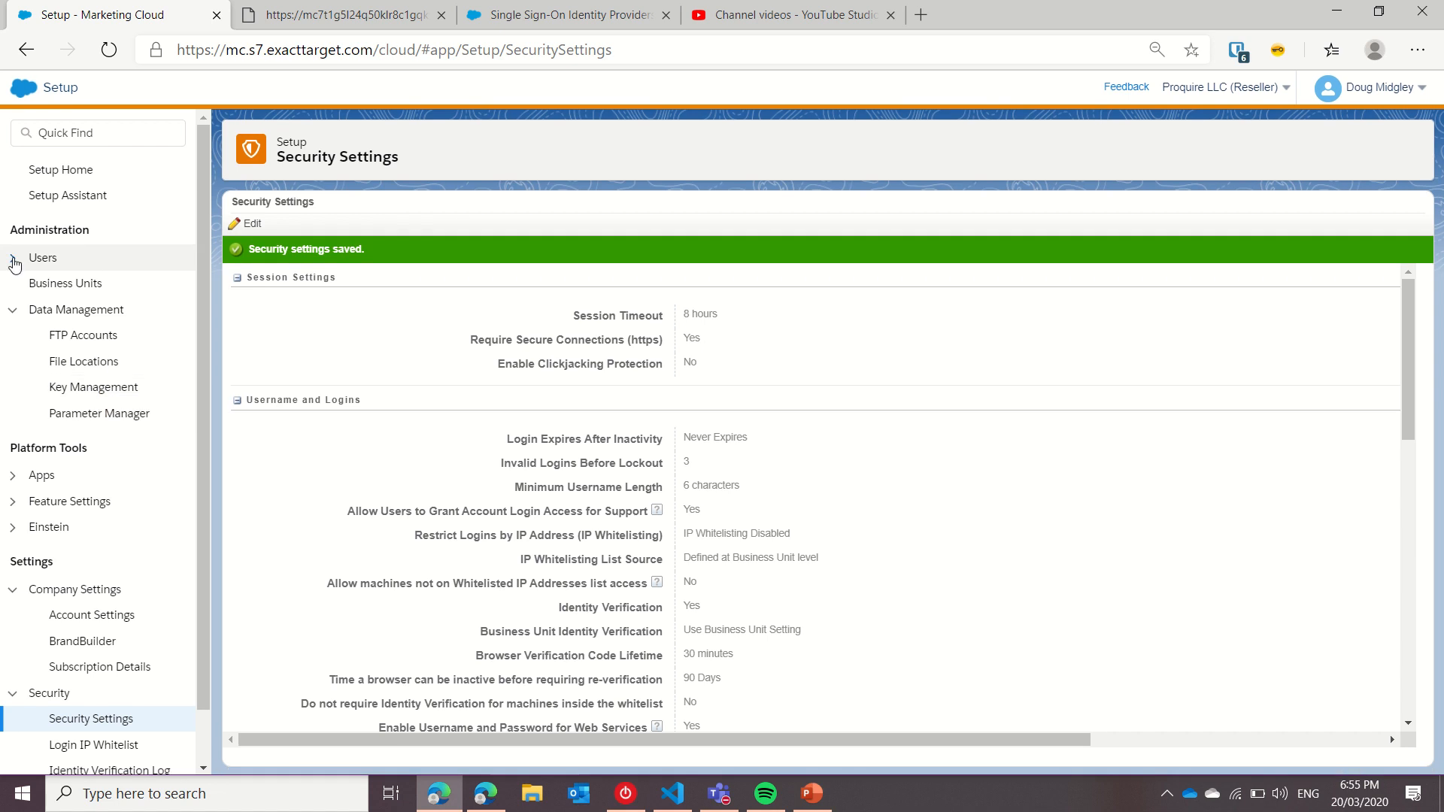
Copy the Marketing Cloud SP Initiated Link into the Sign on URL of SFMC-Reseller's Basic SAML Configuration in Azure, save it and close the configuration.
scroll(734, 525, "down", 10)
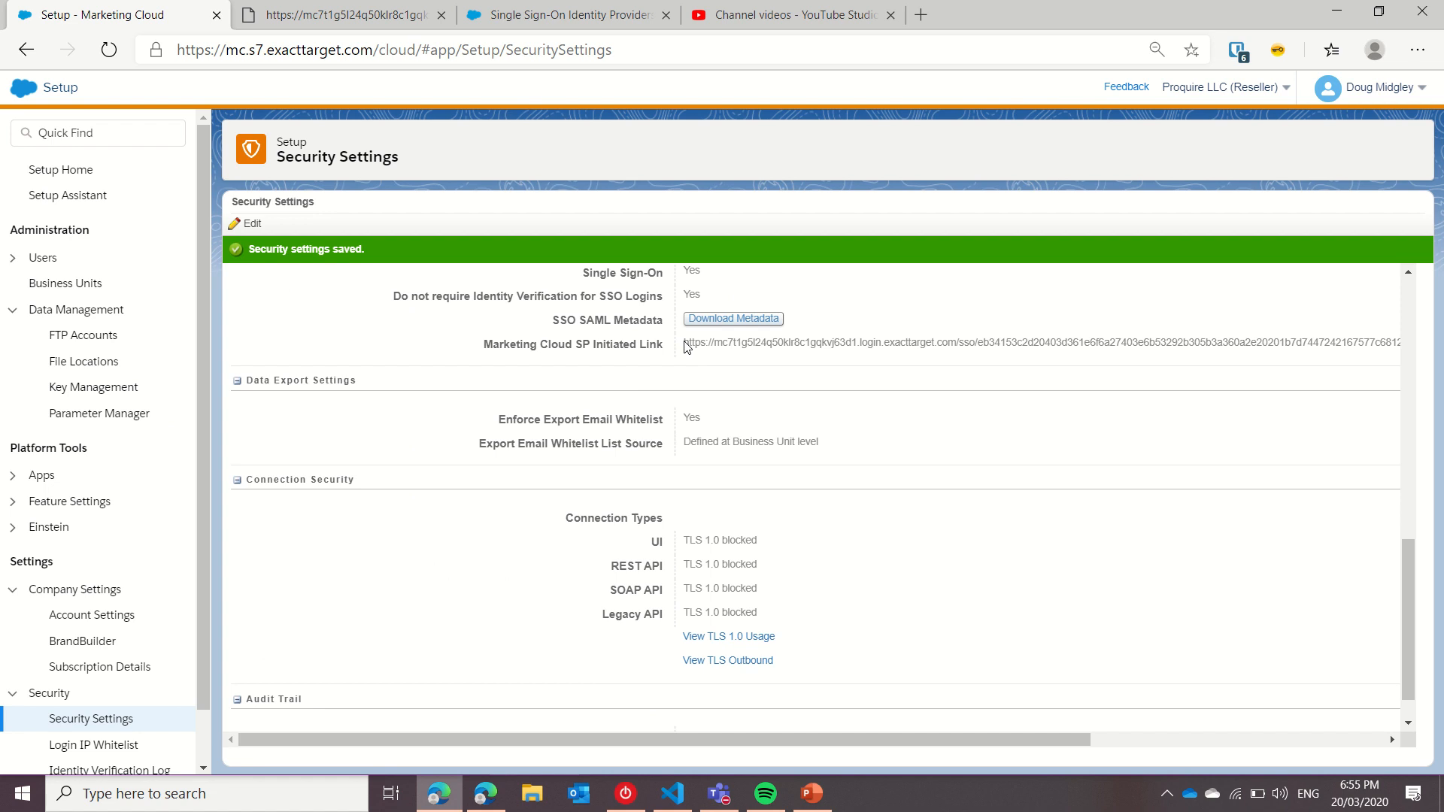
left_click_drag(687, 347, 1393, 348)
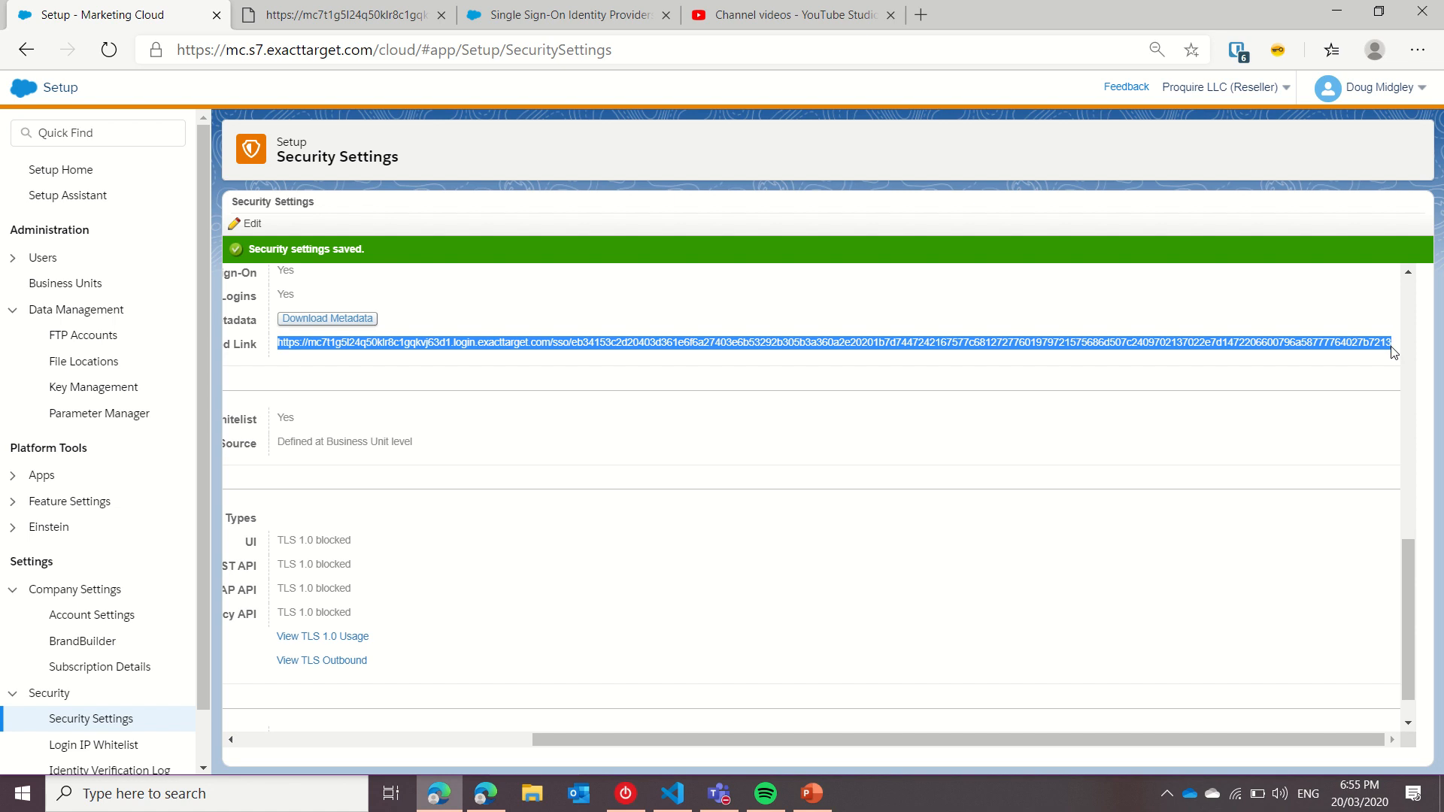
left_click(496, 806)
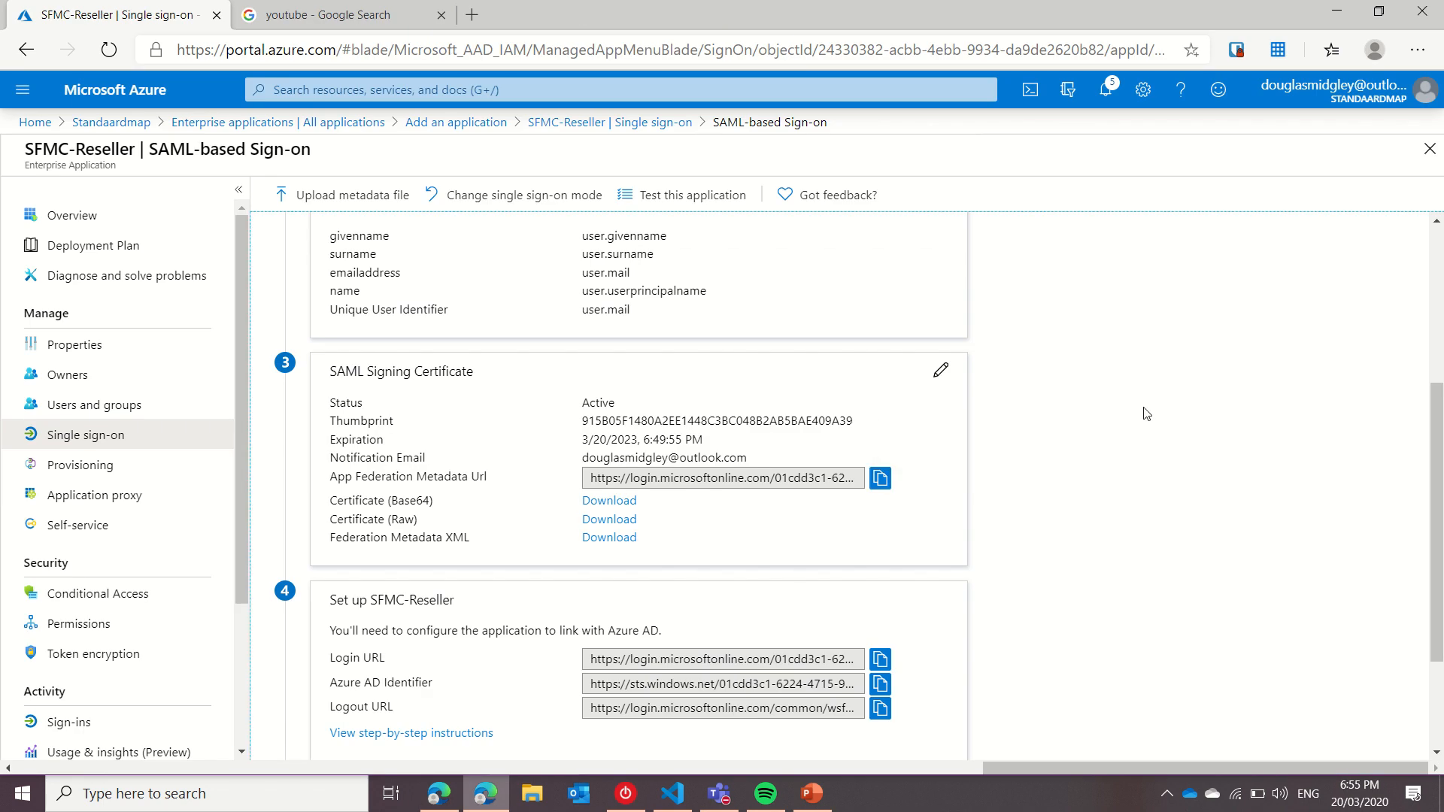
scroll(1147, 414, "up", 4)
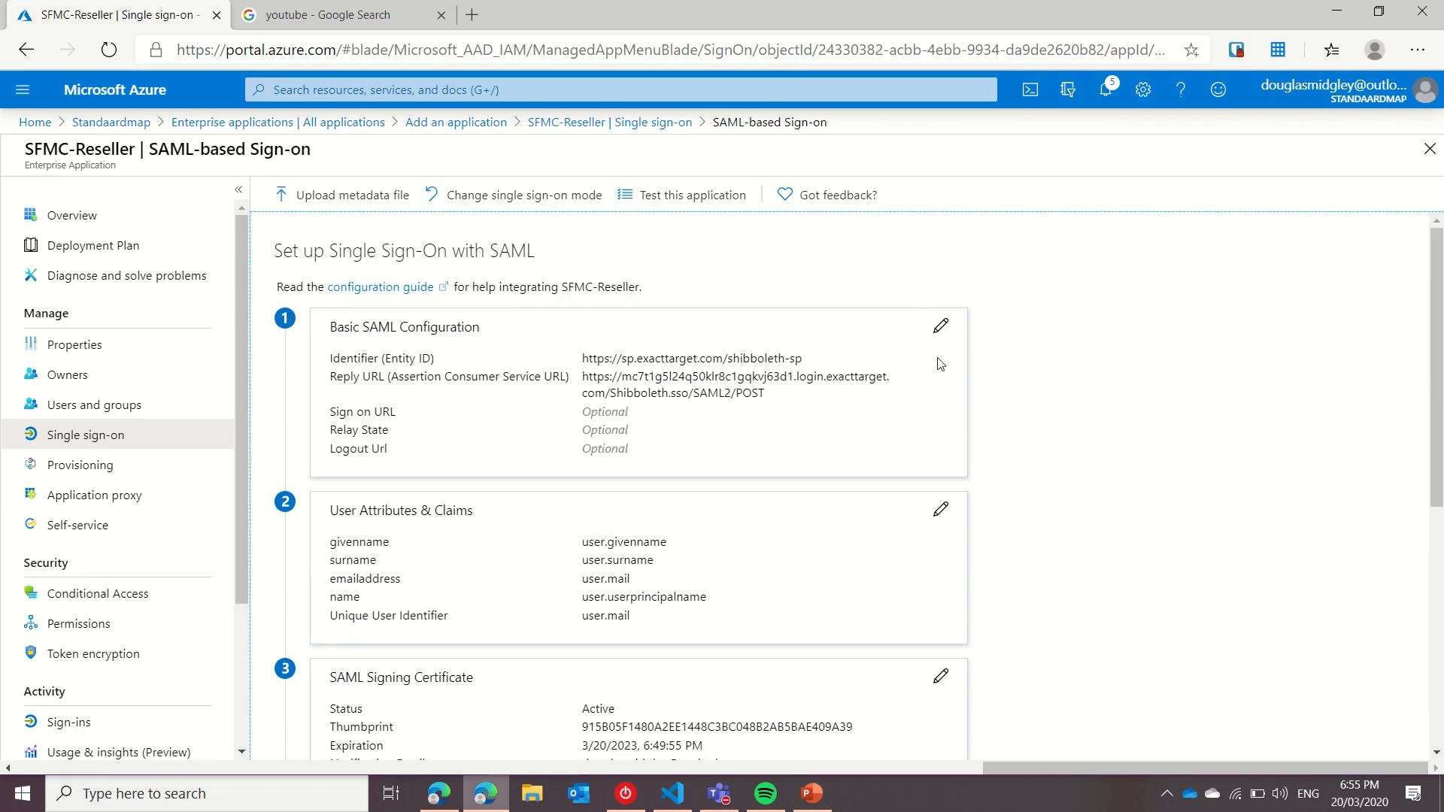
left_click(941, 328)
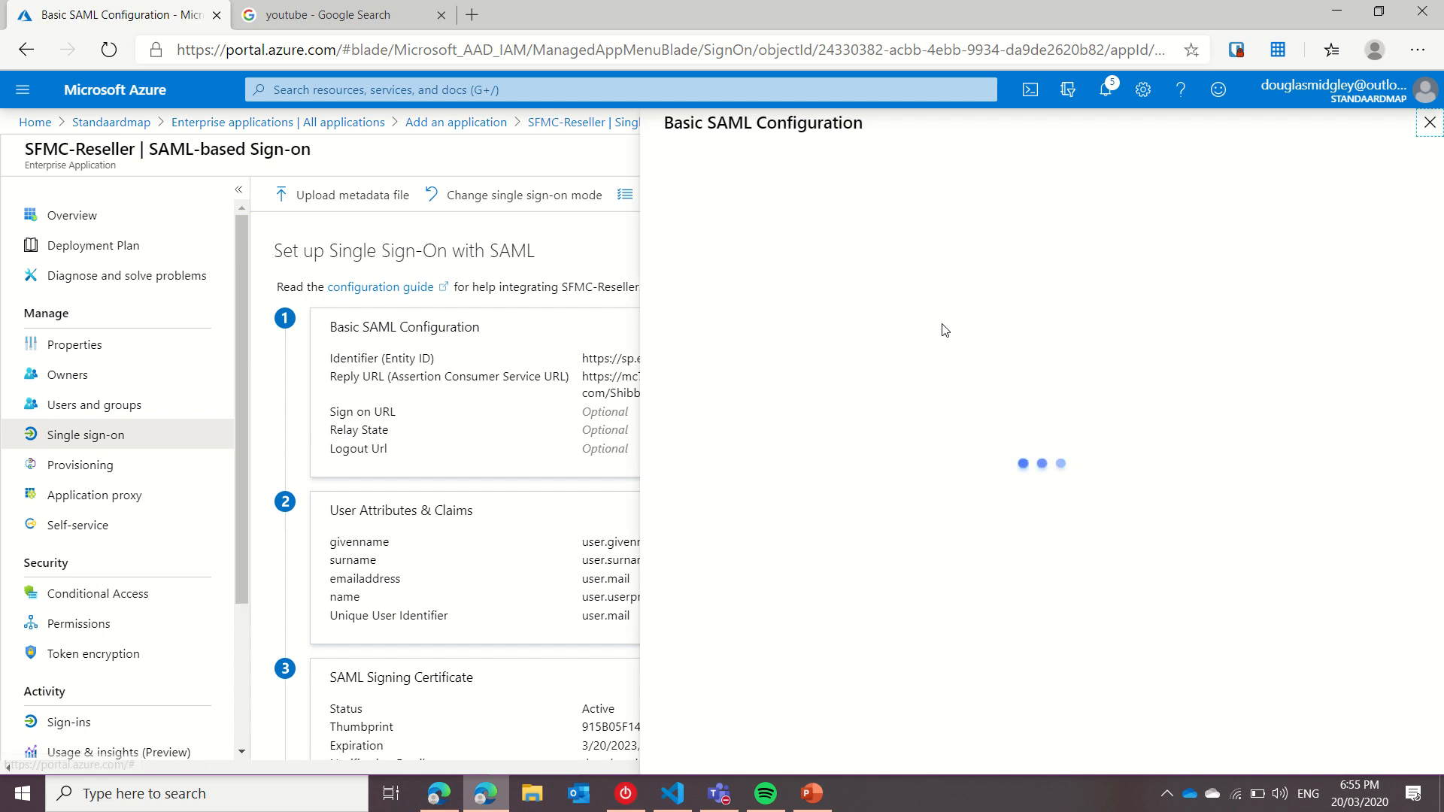
scroll(902, 584, "down", 1)
left_click(767, 557)
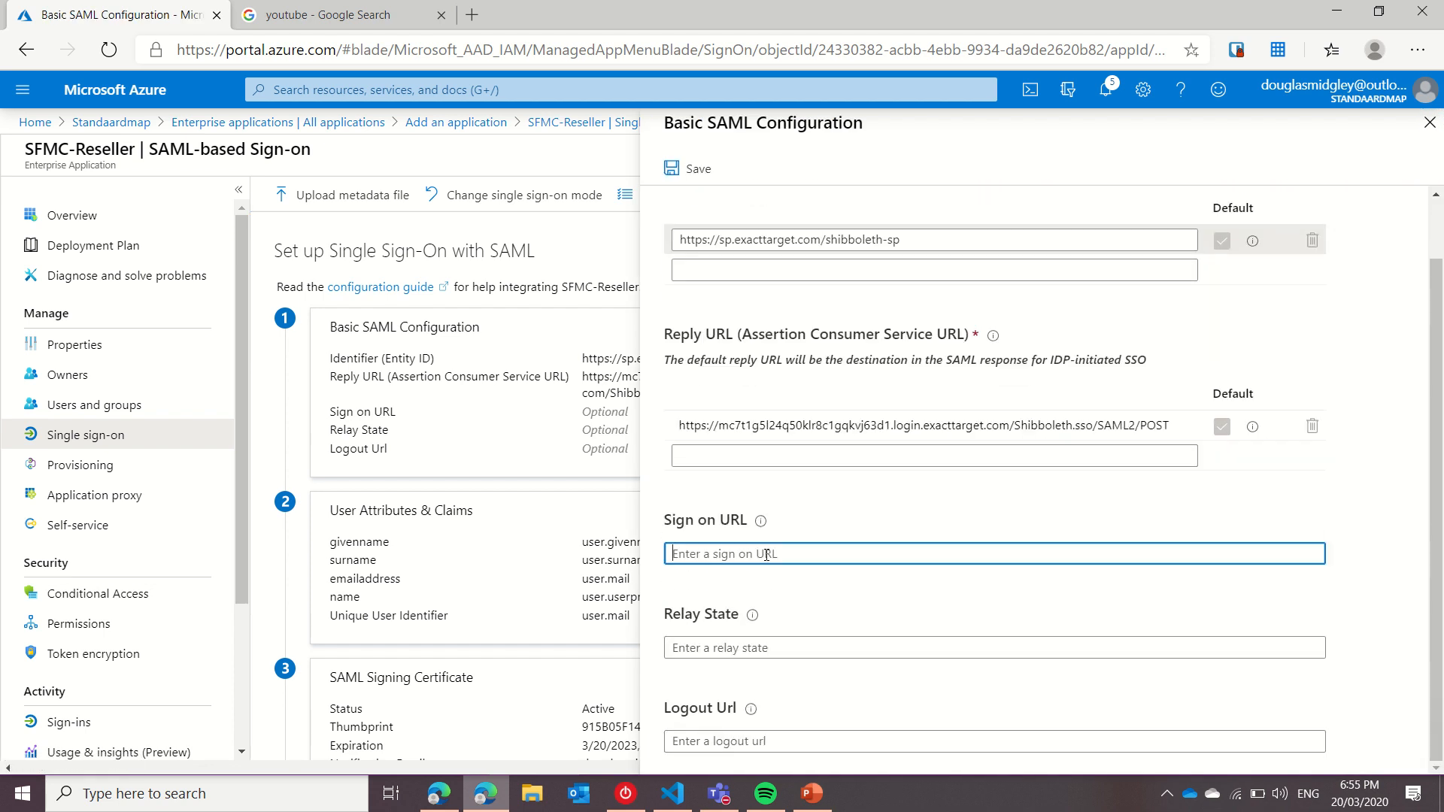
key("ctrl+v")
left_click(699, 168)
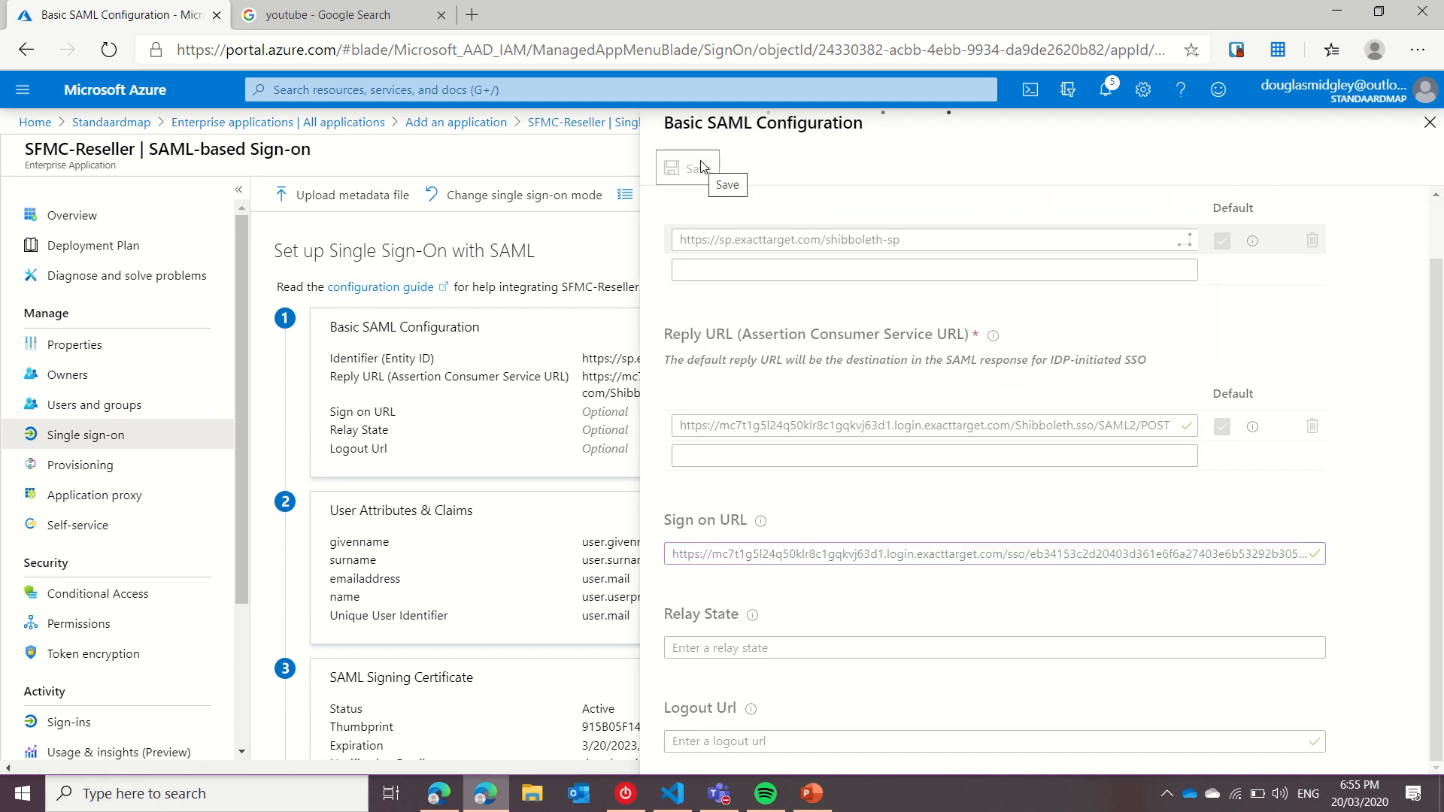
left_click(1430, 125)
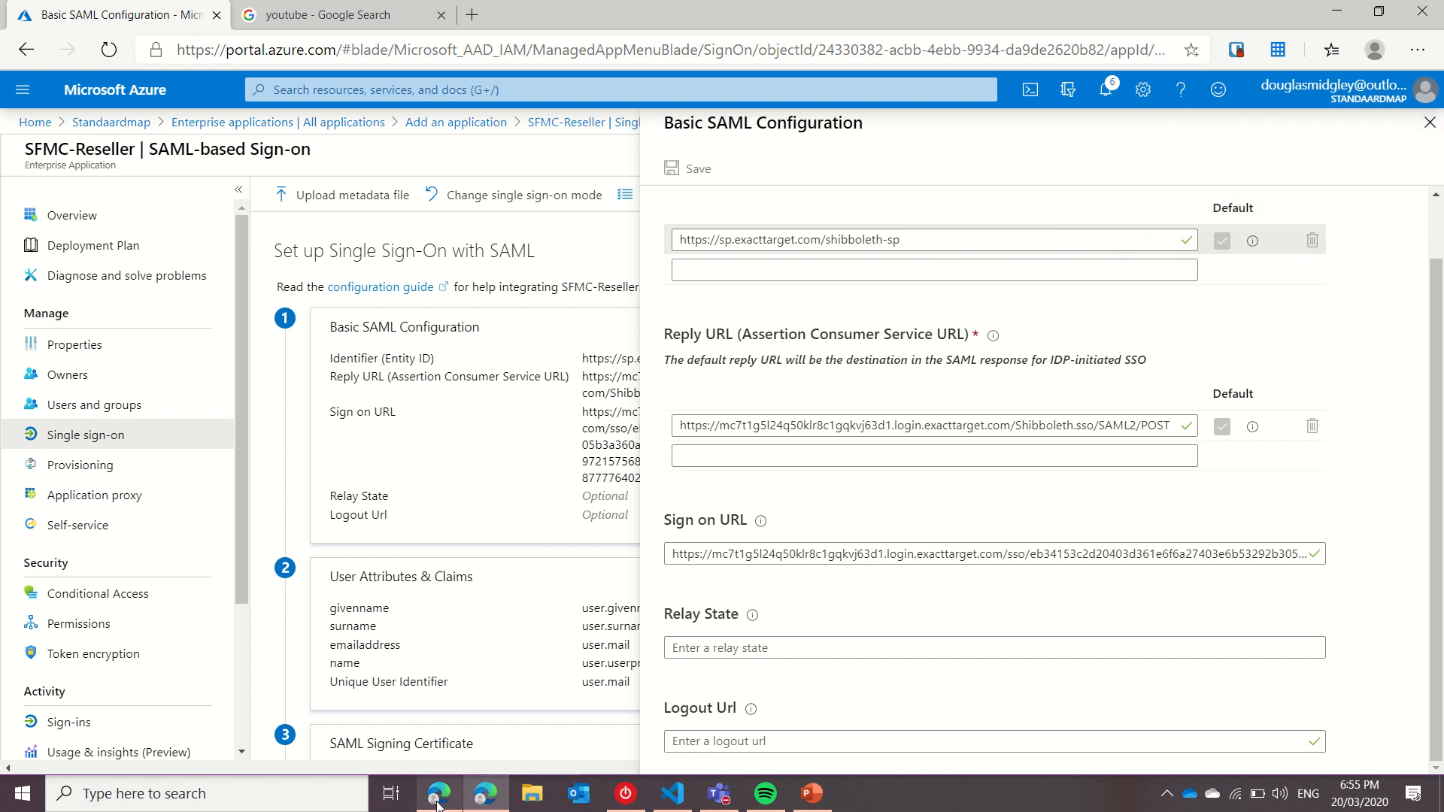
left_click(1430, 123)
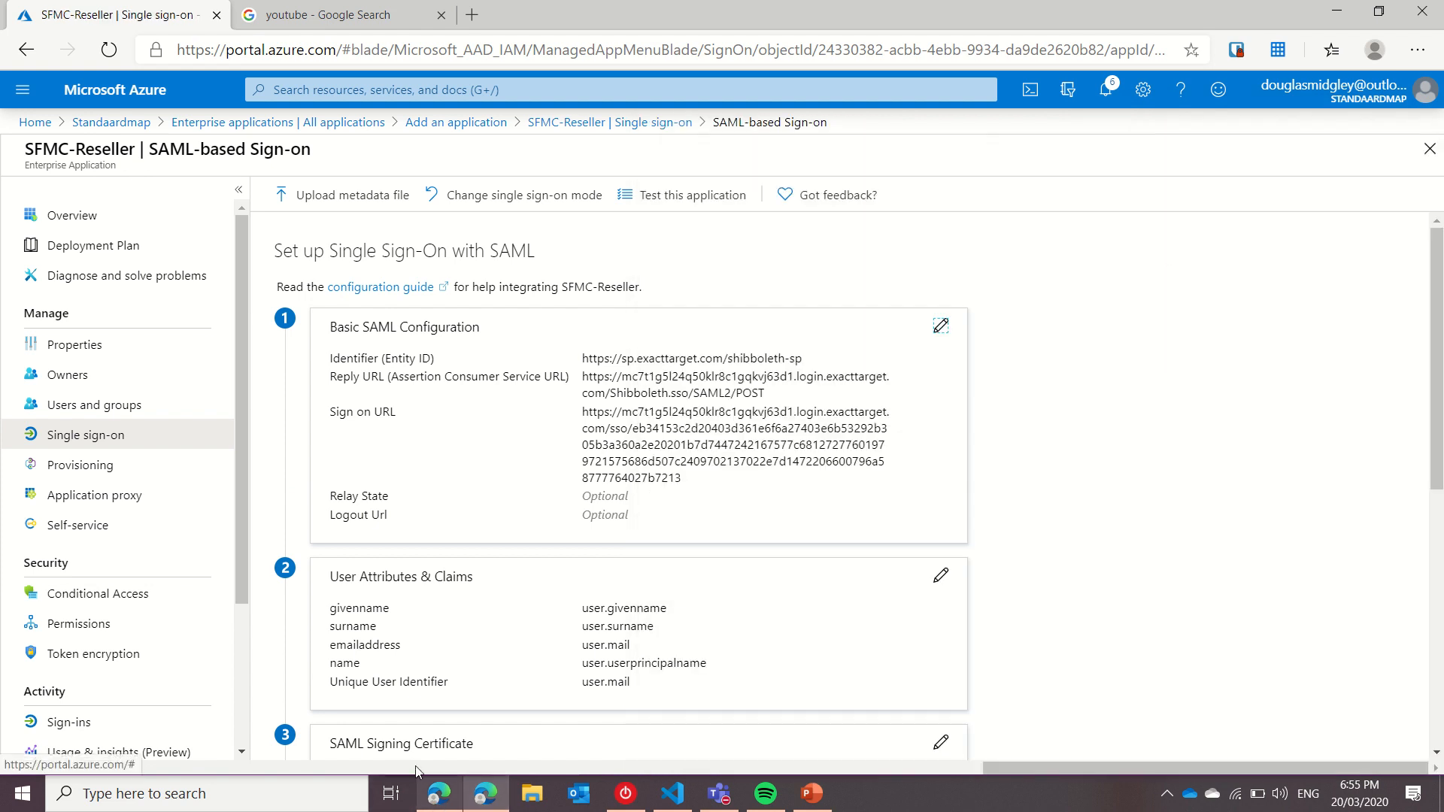
Switch back to Marketing Cloud, search the user list for sso and open the SSO TEST user.
left_click(431, 802)
left_click(22, 259)
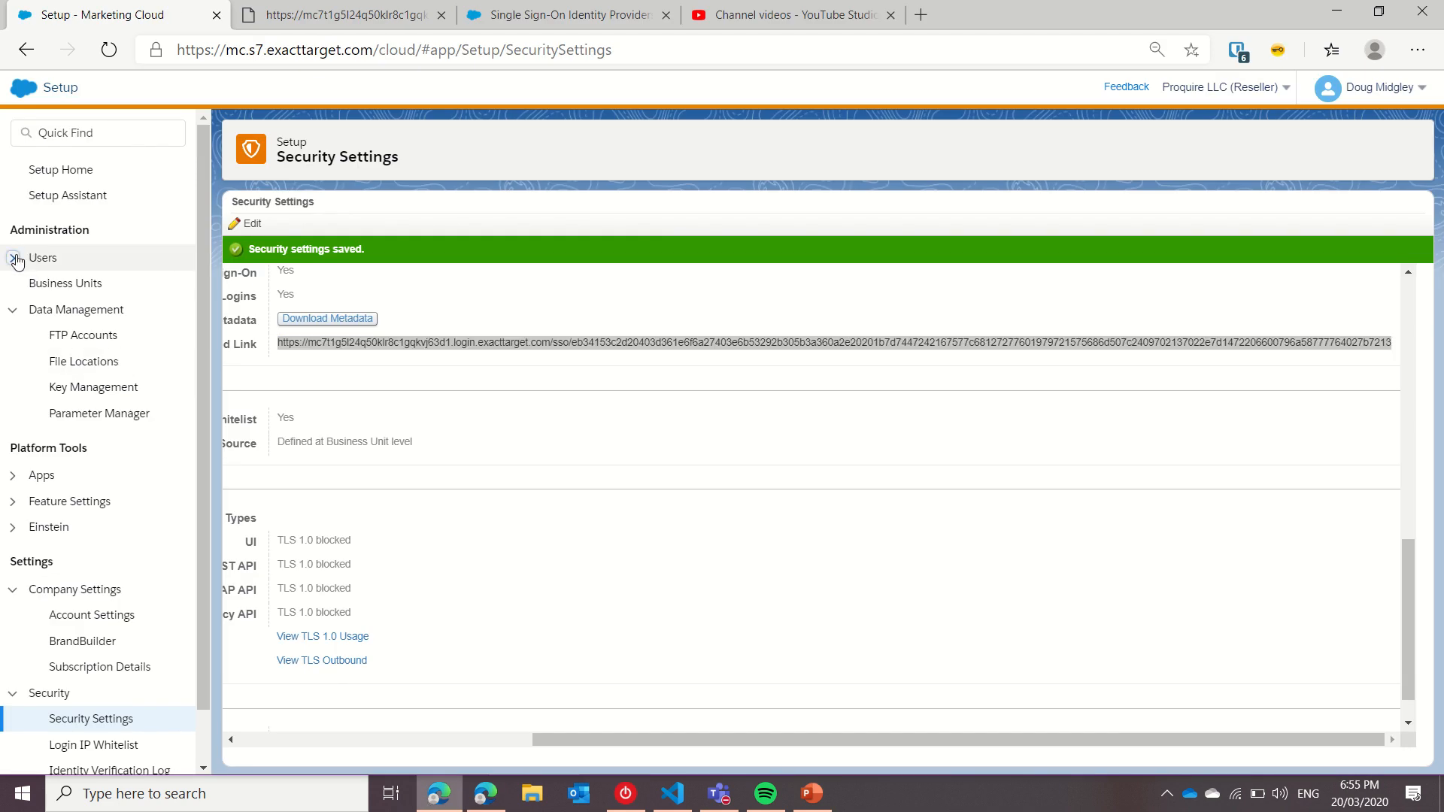
left_click(63, 310)
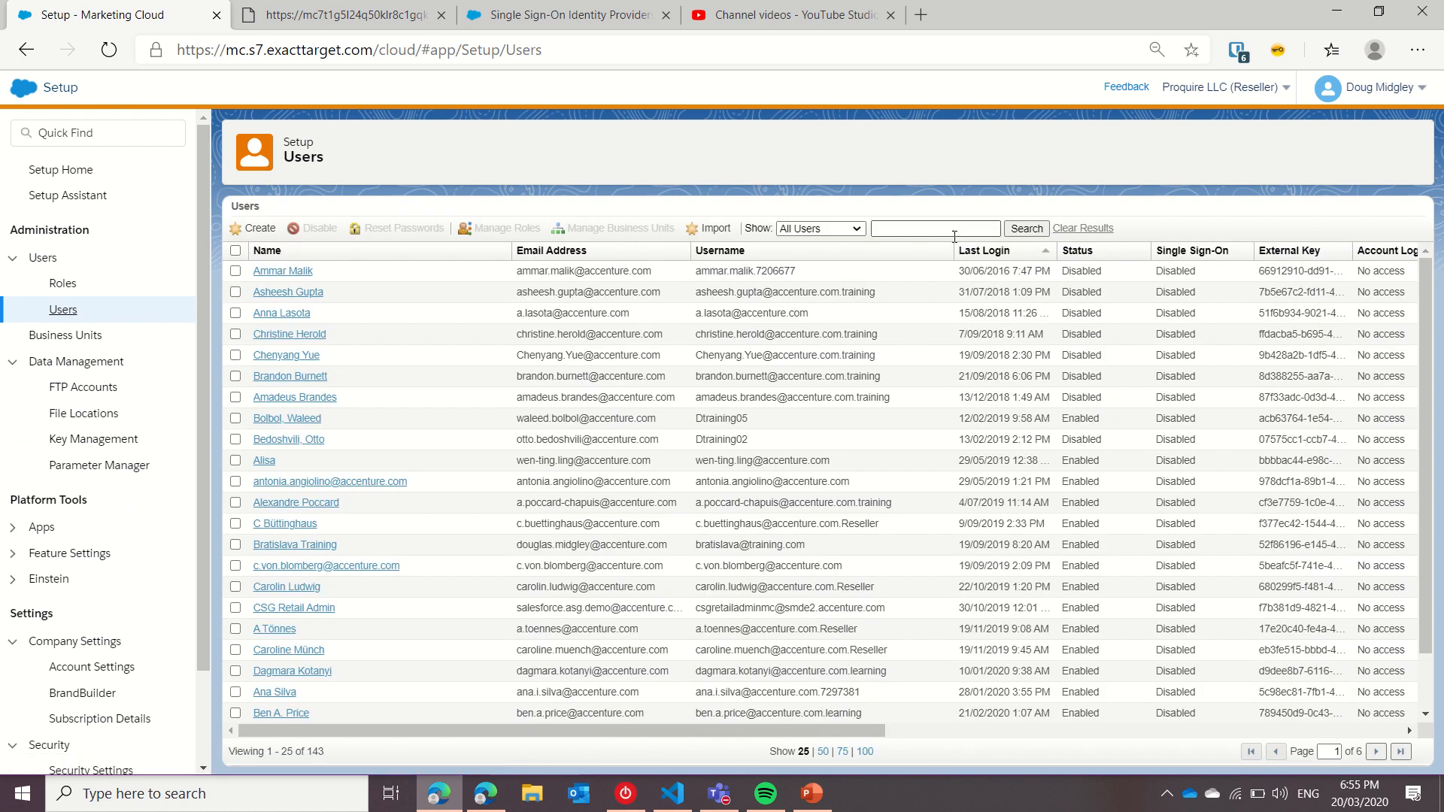
left_click(954, 234)
type("sso")
key("Return")
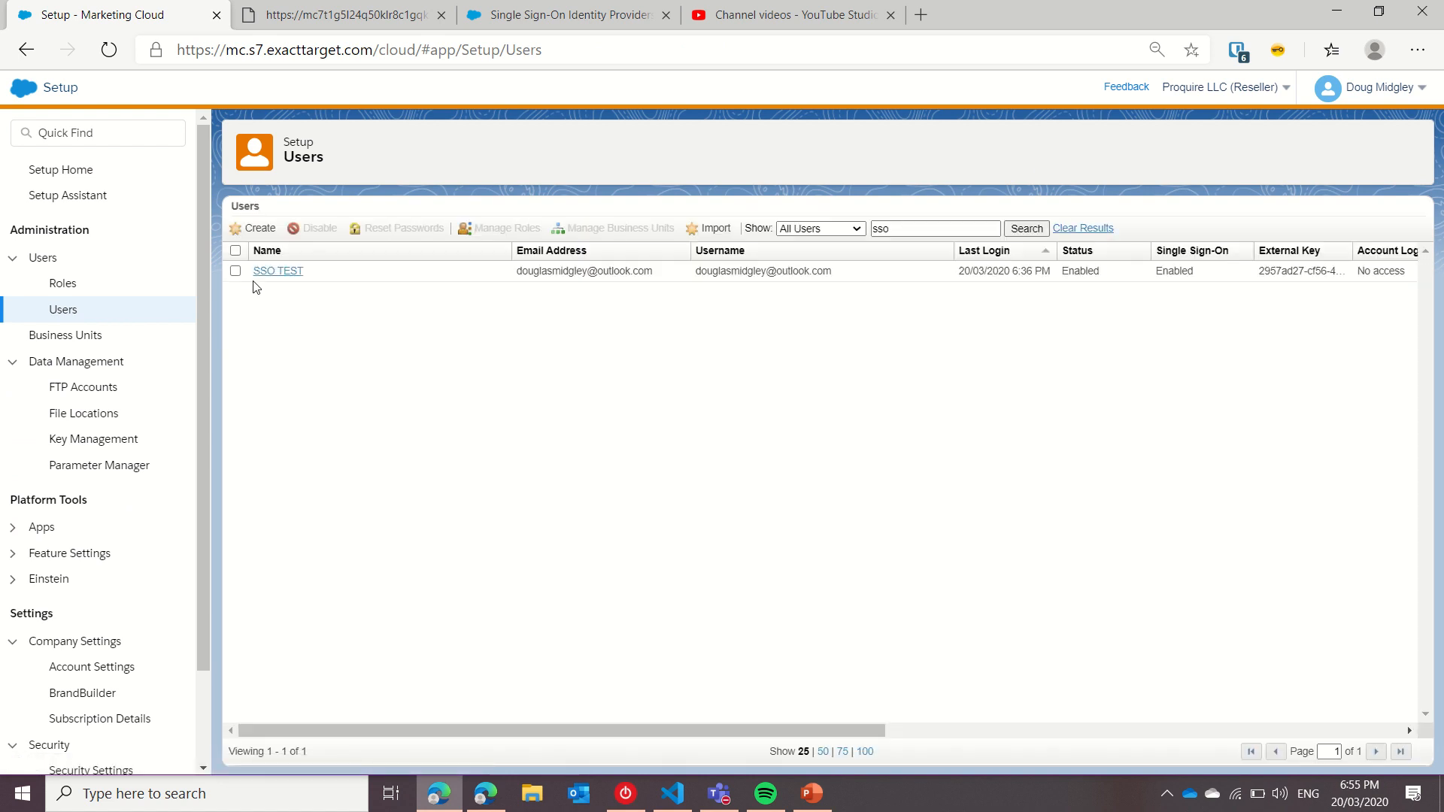
left_click(270, 278)
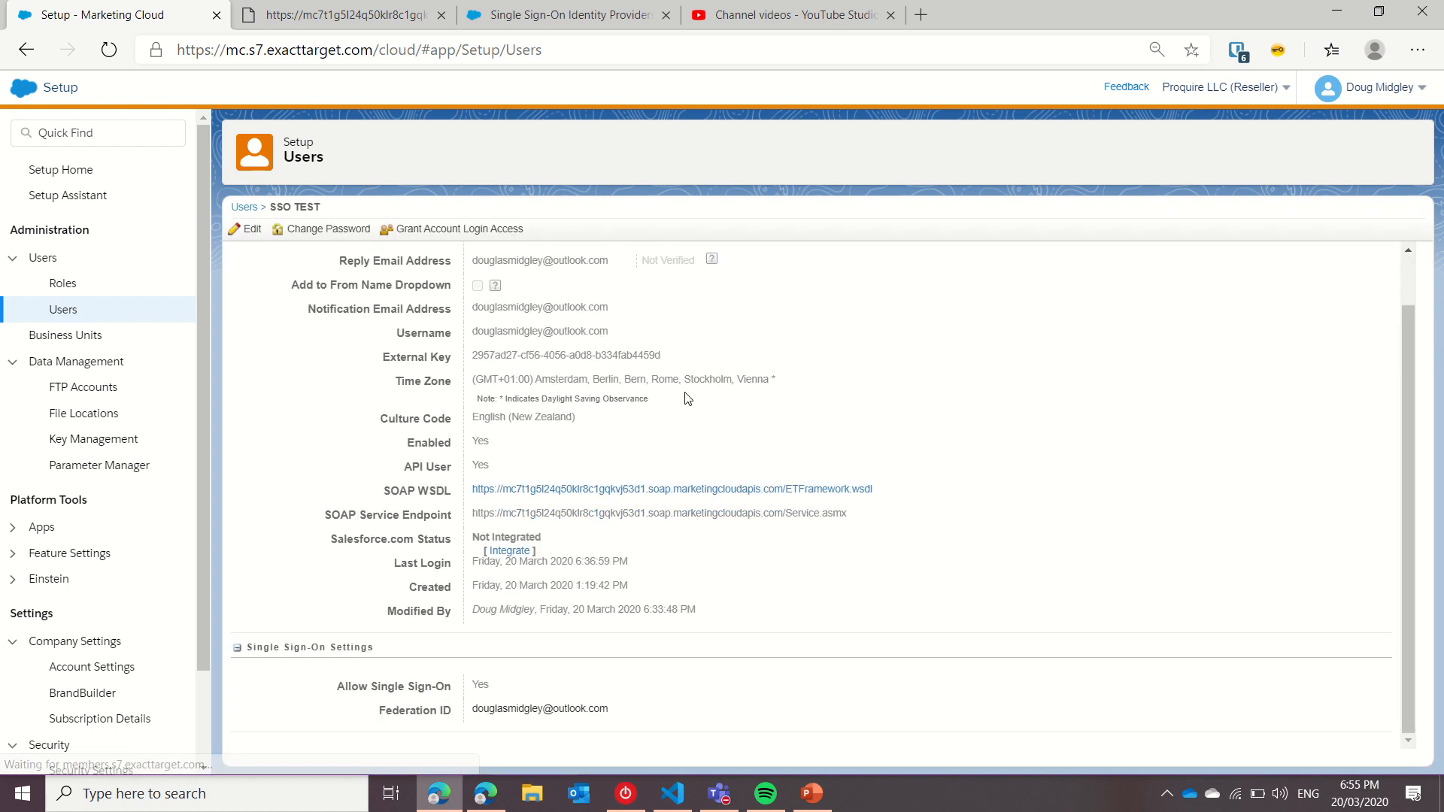
Edit the SSO TEST user with Allow Single Sign-On enabled and the user's e-mail address as Federation ID, and save it.
left_click(248, 229)
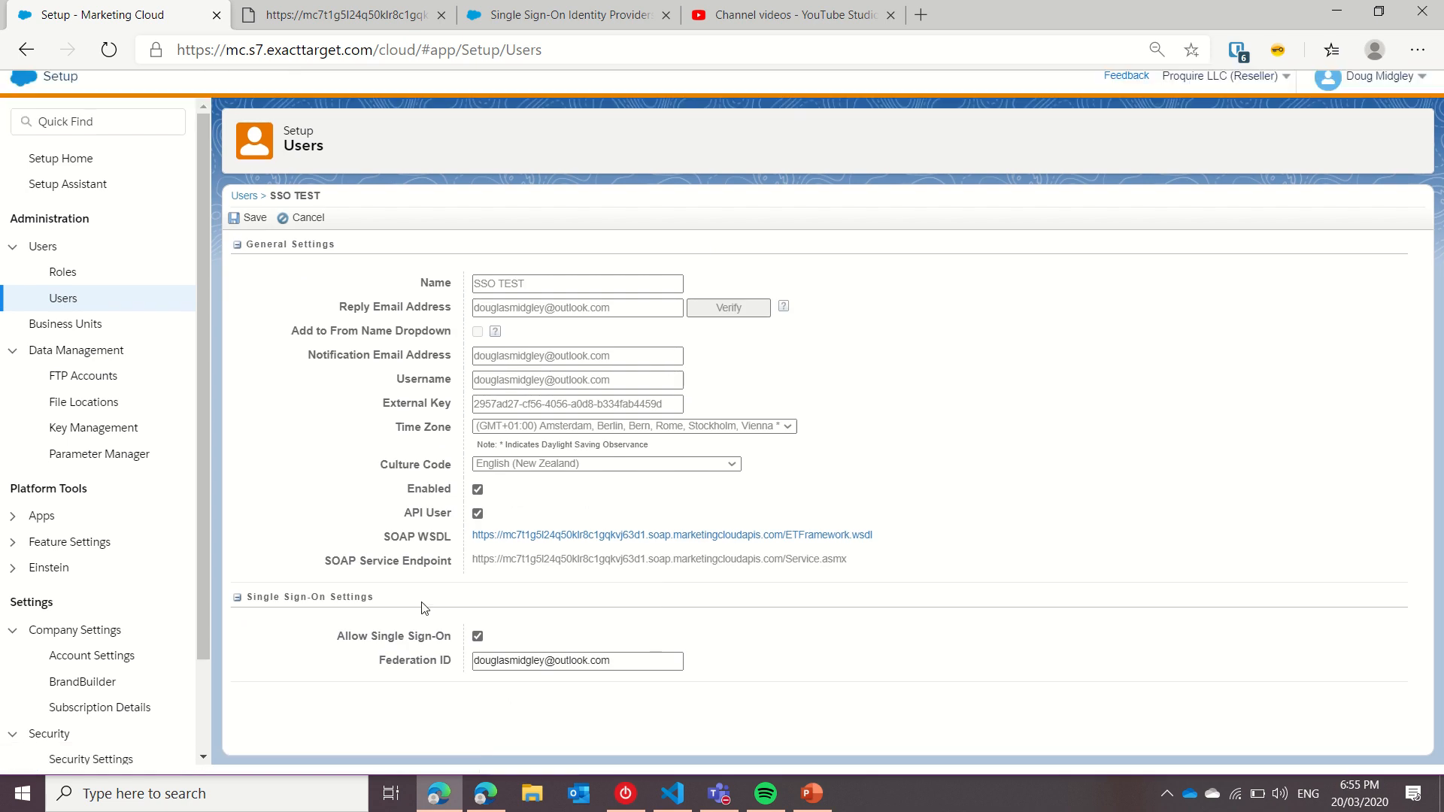
left_click(670, 670)
left_click_drag(670, 670, 423, 662)
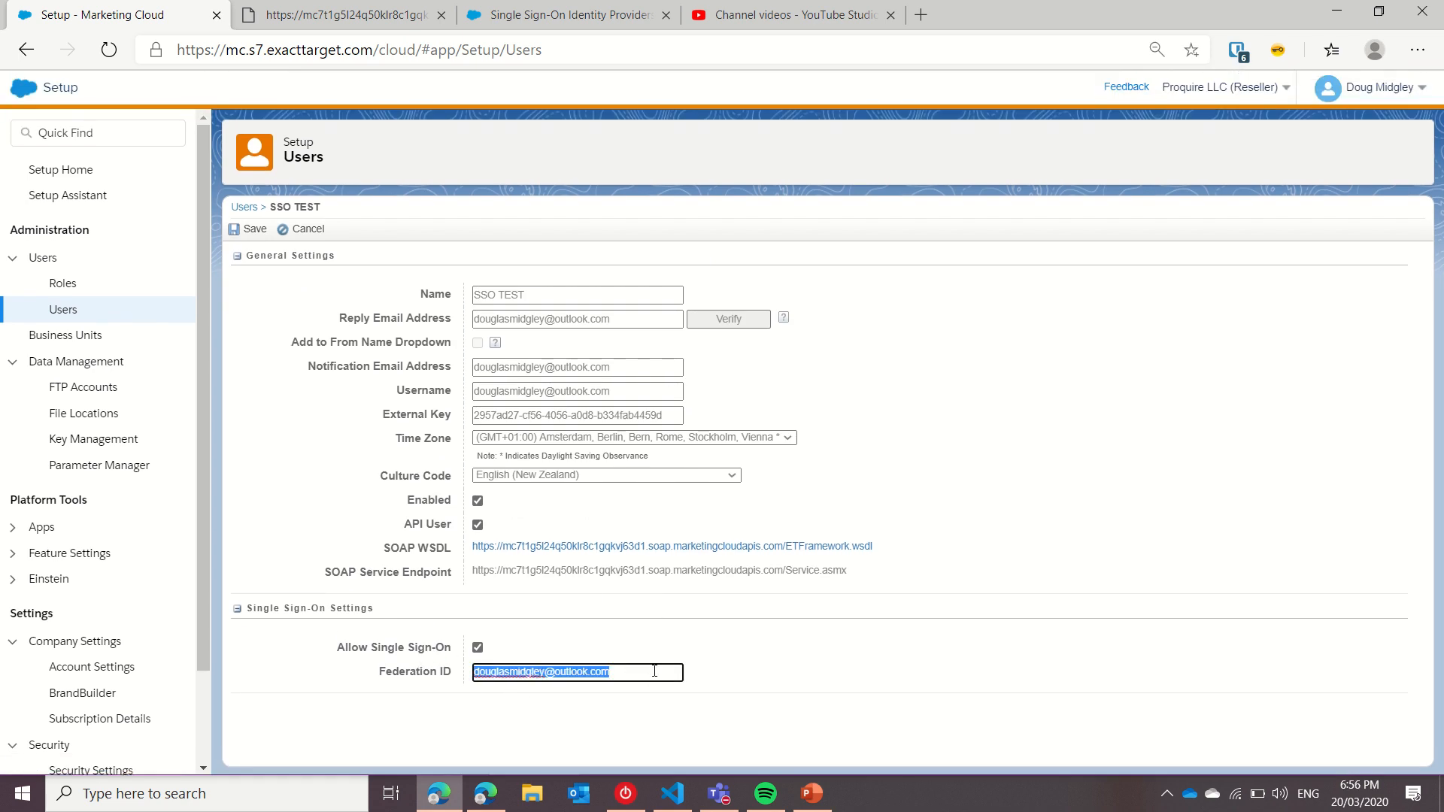
left_click_drag(655, 671, 445, 678)
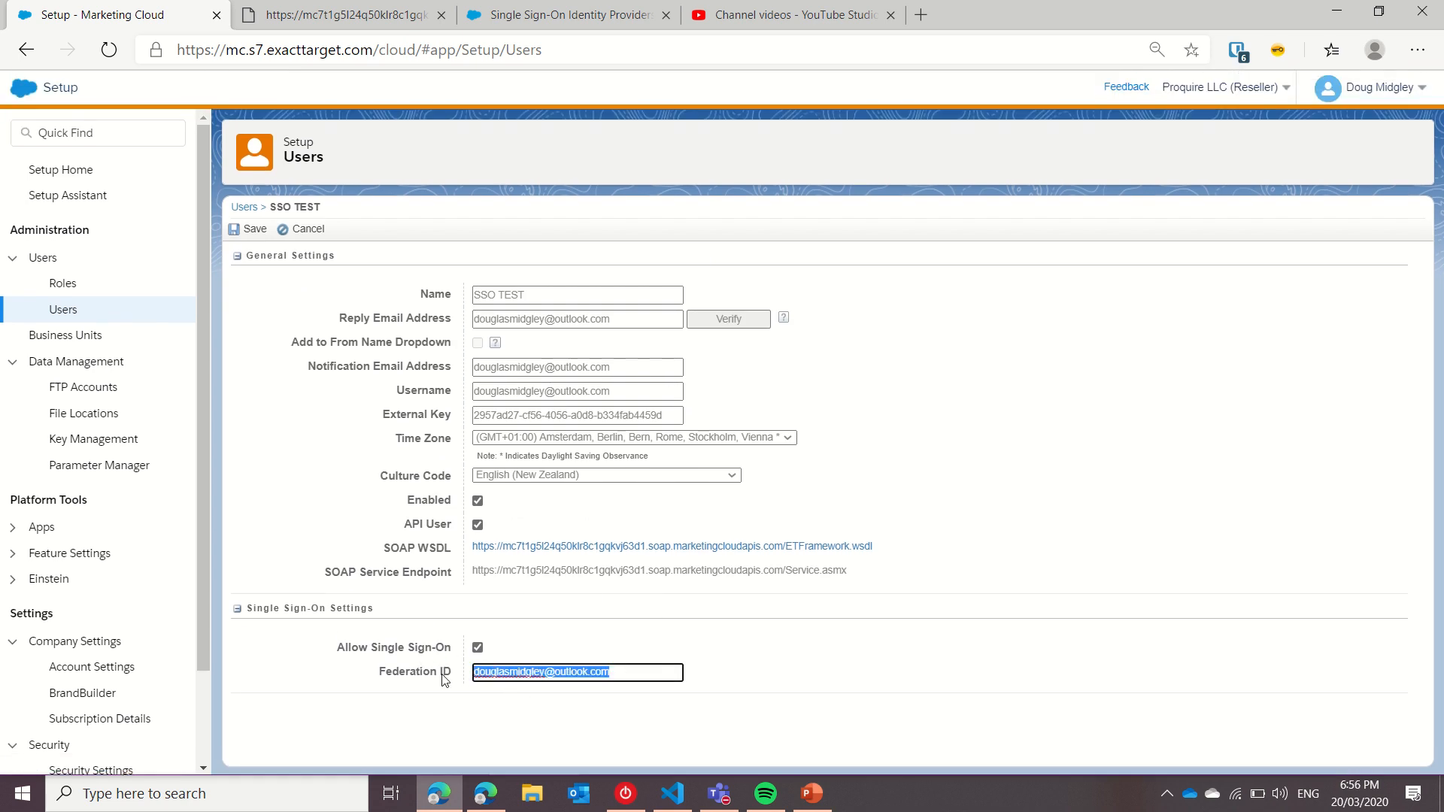
left_click(646, 671)
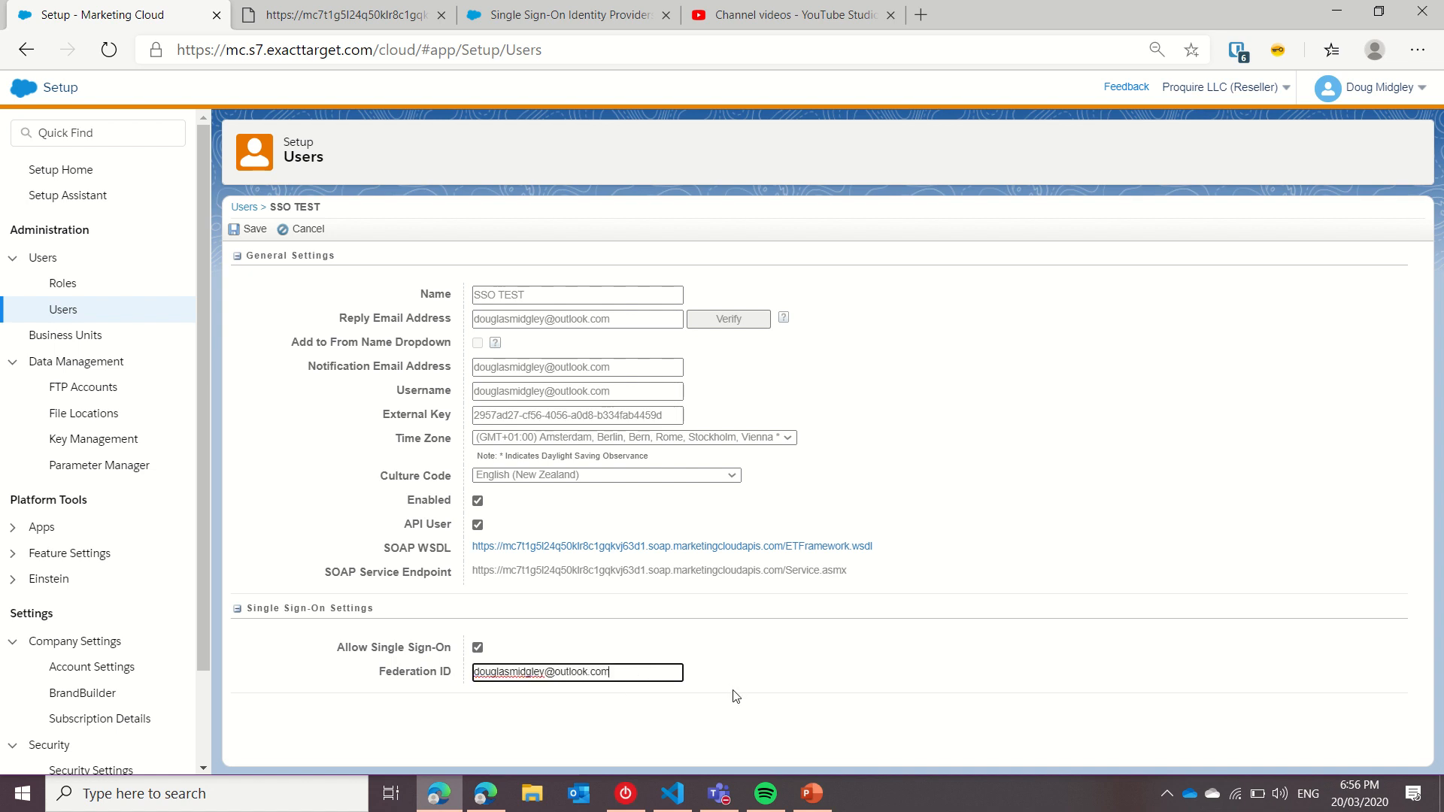
left_click_drag(647, 671, 466, 676)
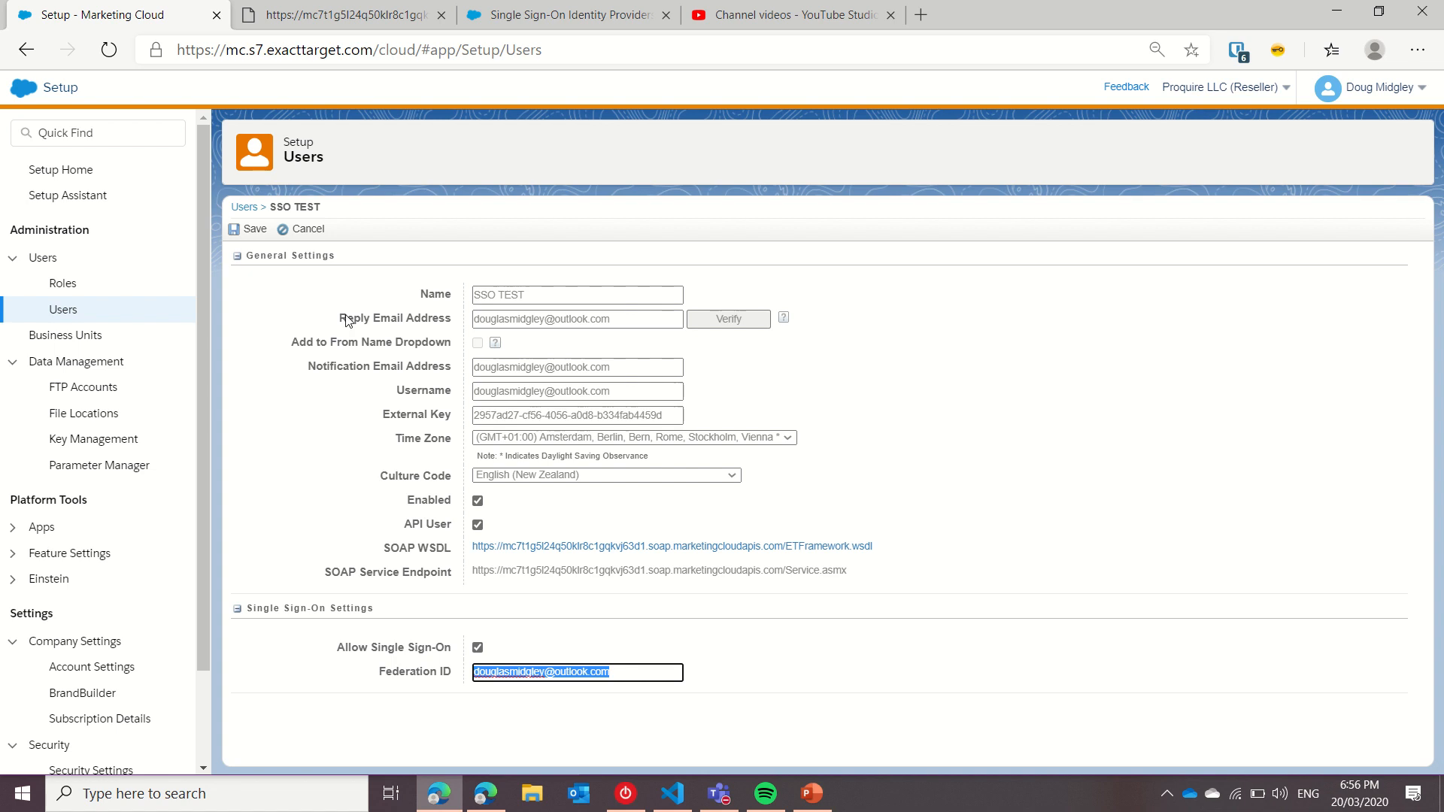
left_click(477, 649)
left_click(477, 648)
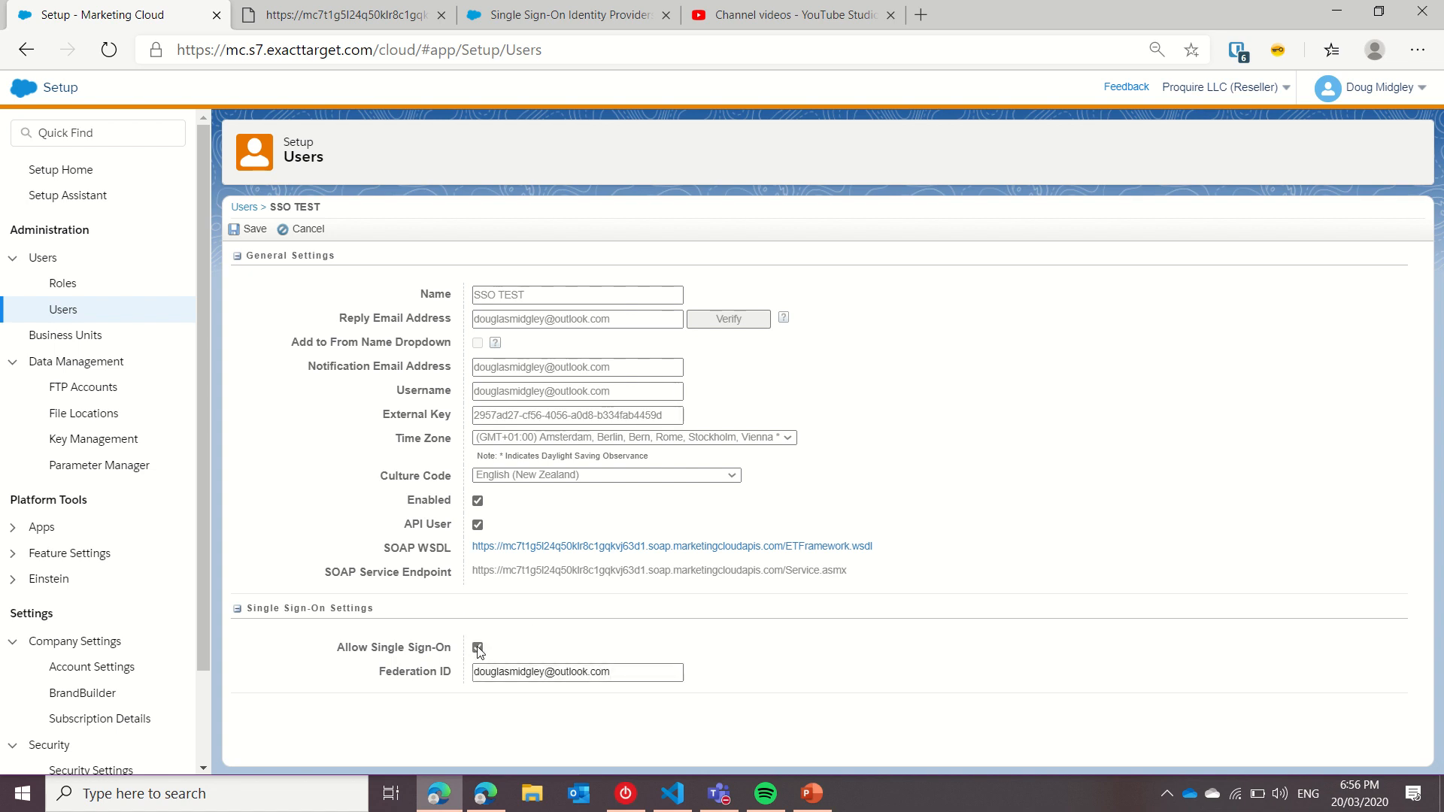
left_click(240, 231)
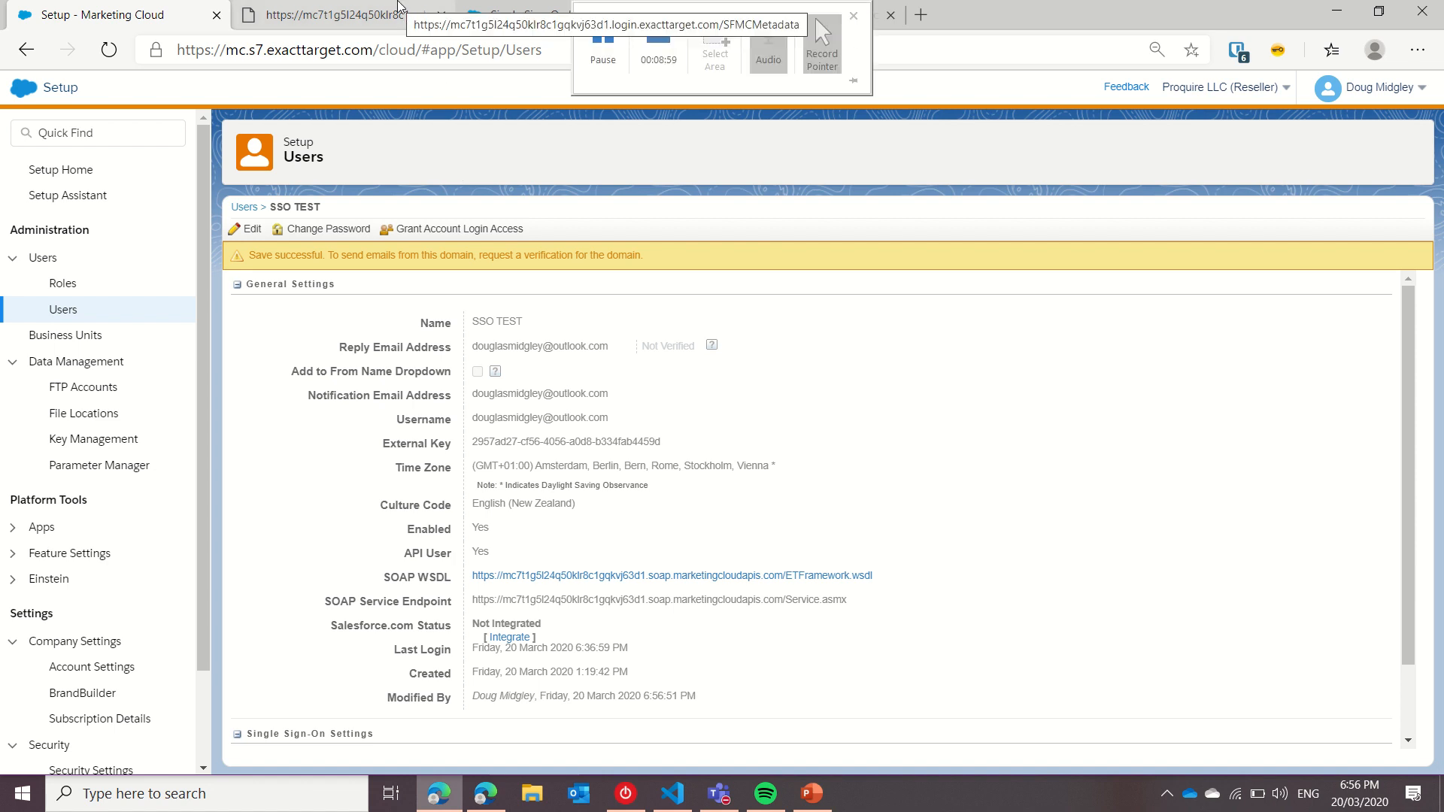
Switch to the Azure portal and test single sign-on with SFMC-Reseller, signing in as the current user.
left_click(487, 799)
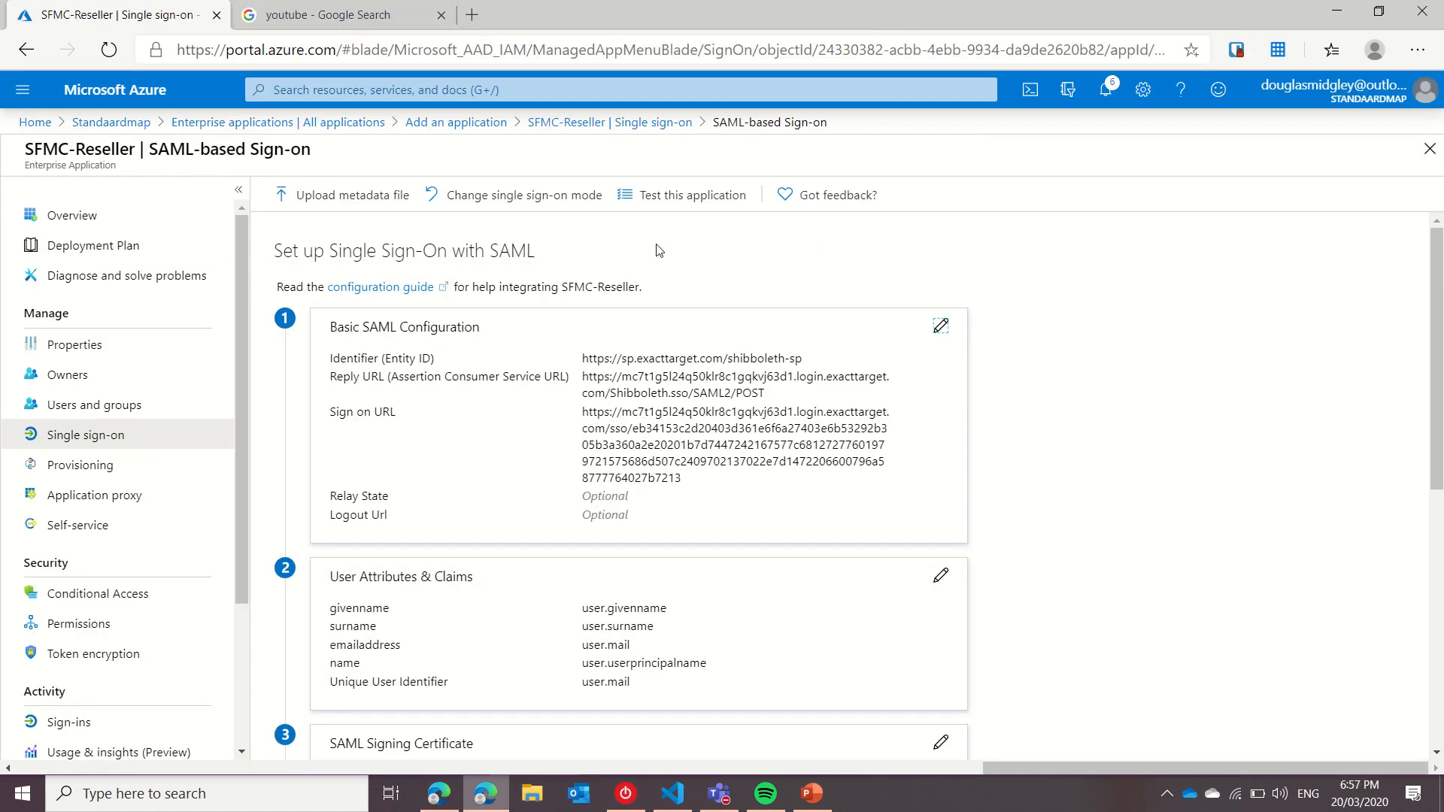
scroll(1057, 415, "down", 5)
scroll(1057, 414, "down", 4)
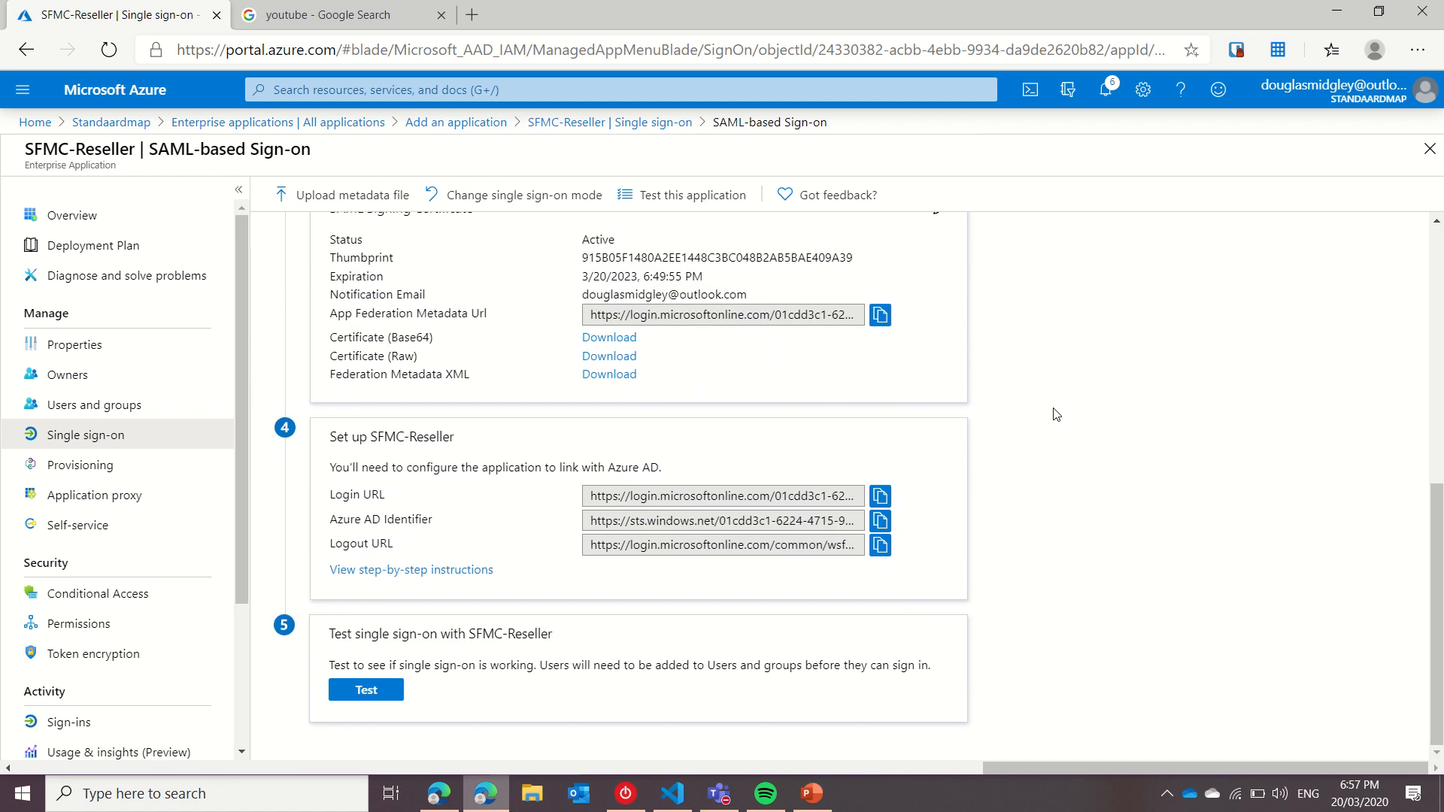
left_click(375, 692)
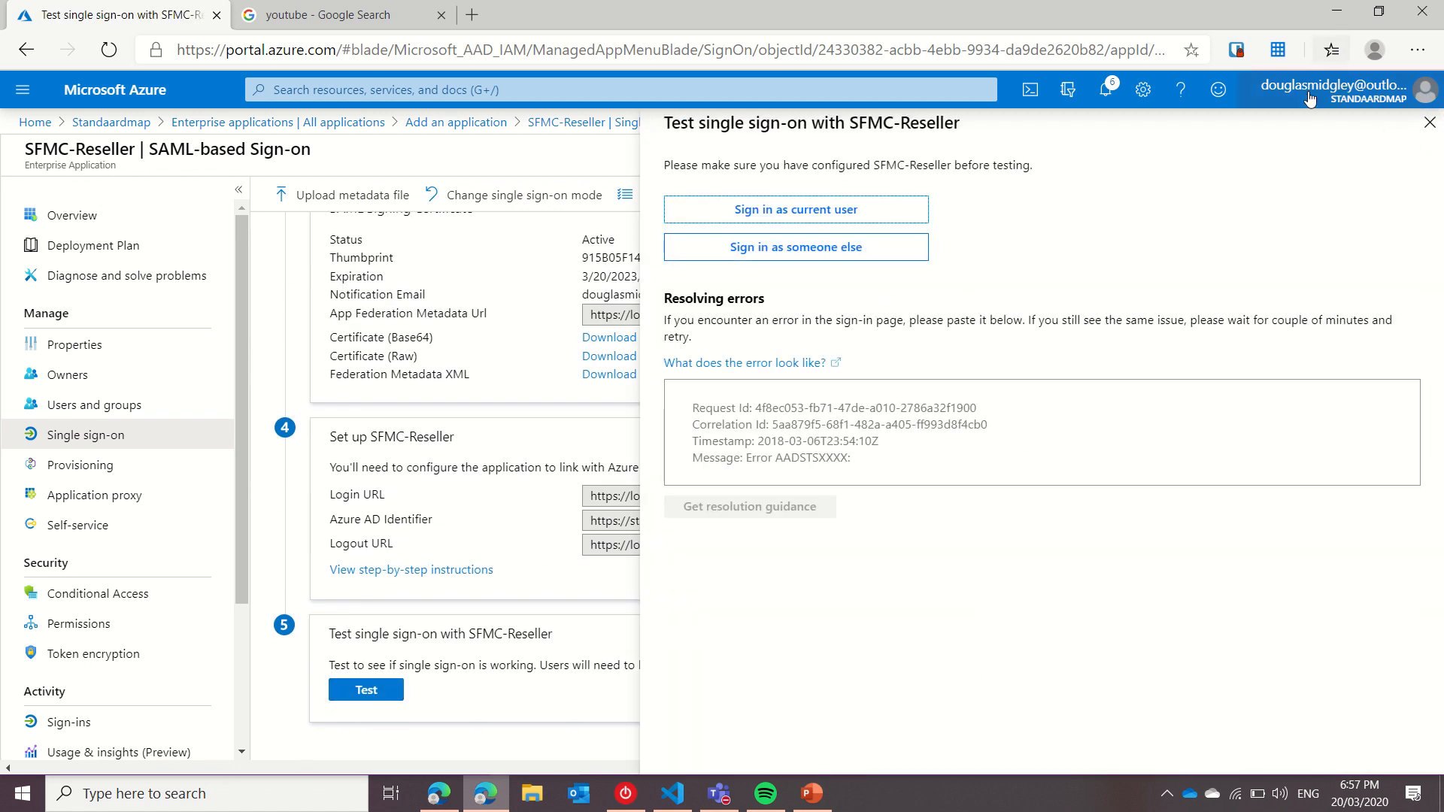
mouse_move(1312, 98)
left_click(782, 218)
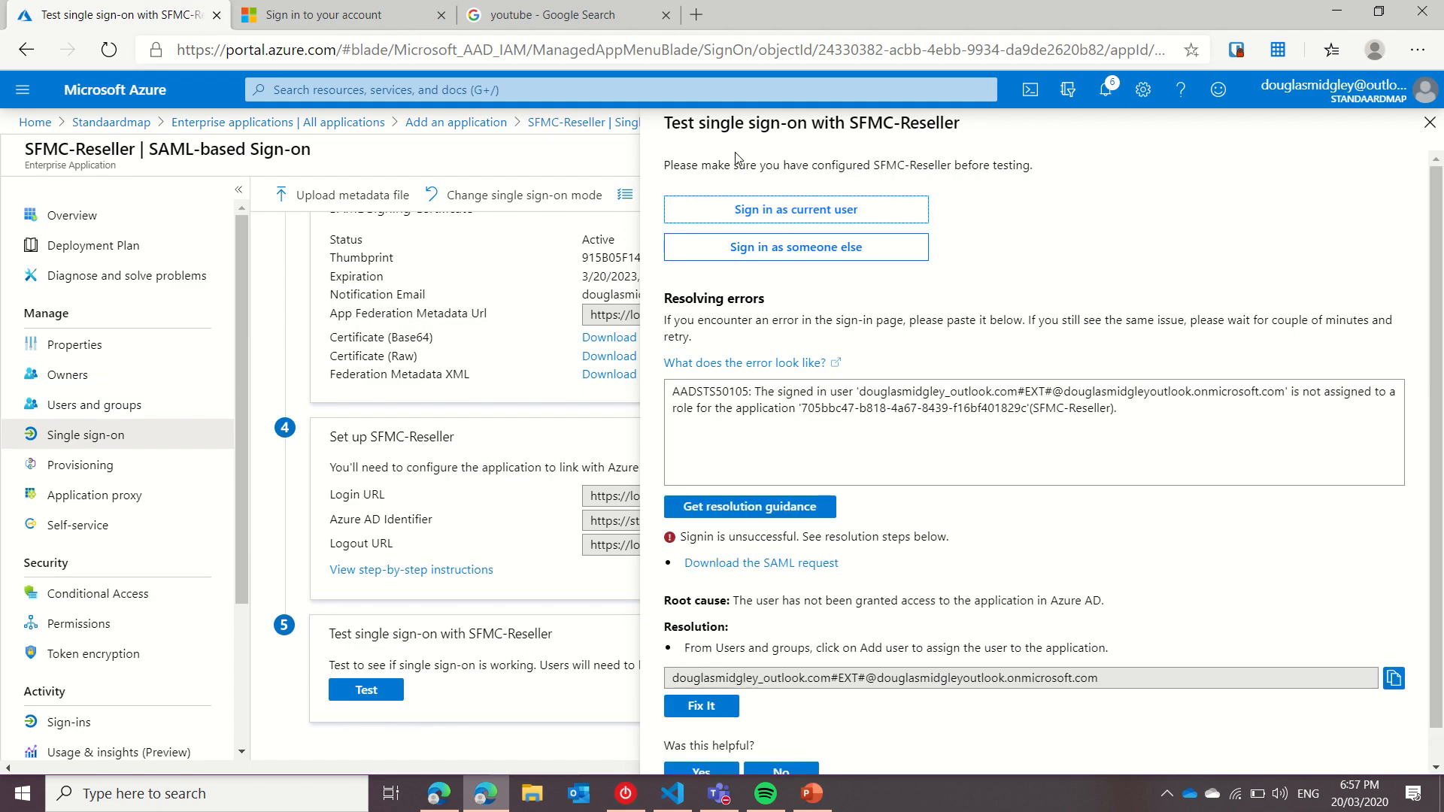
Apply the suggested fix that assigns the signed-in user to SFMC-Reseller, close the sign-on test and reload the Azure page.
scroll(888, 490, "down", 1)
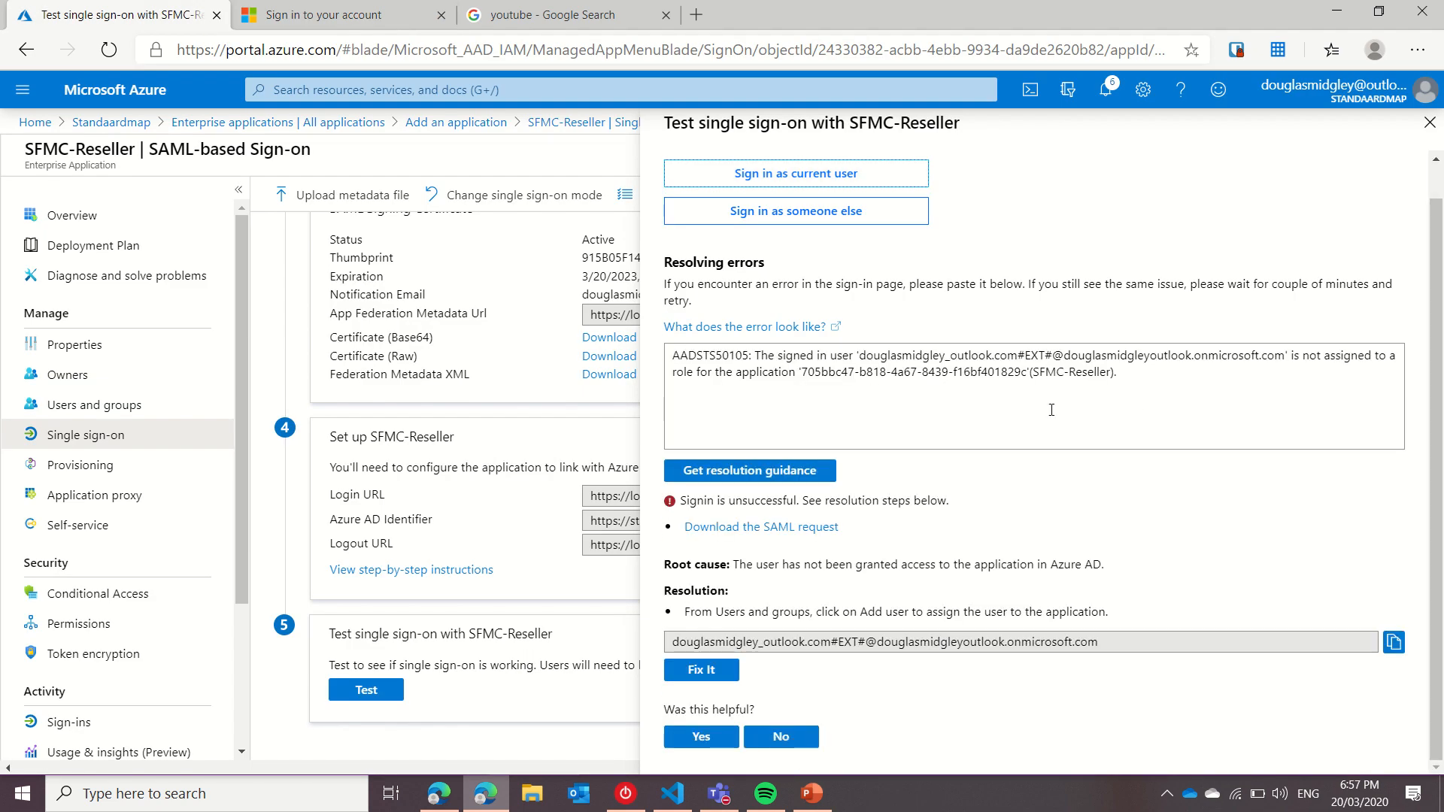
left_click(680, 645)
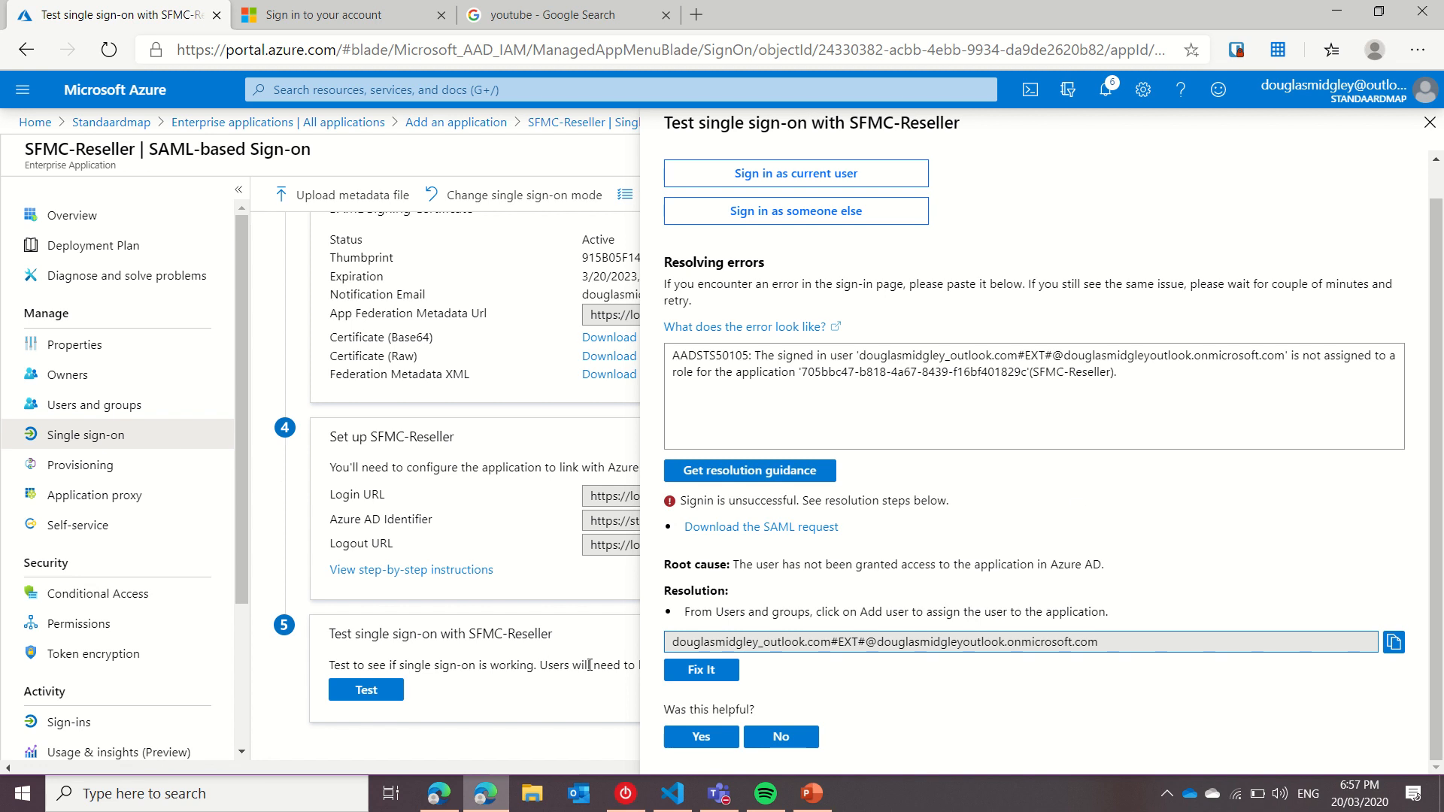
left_click(720, 670)
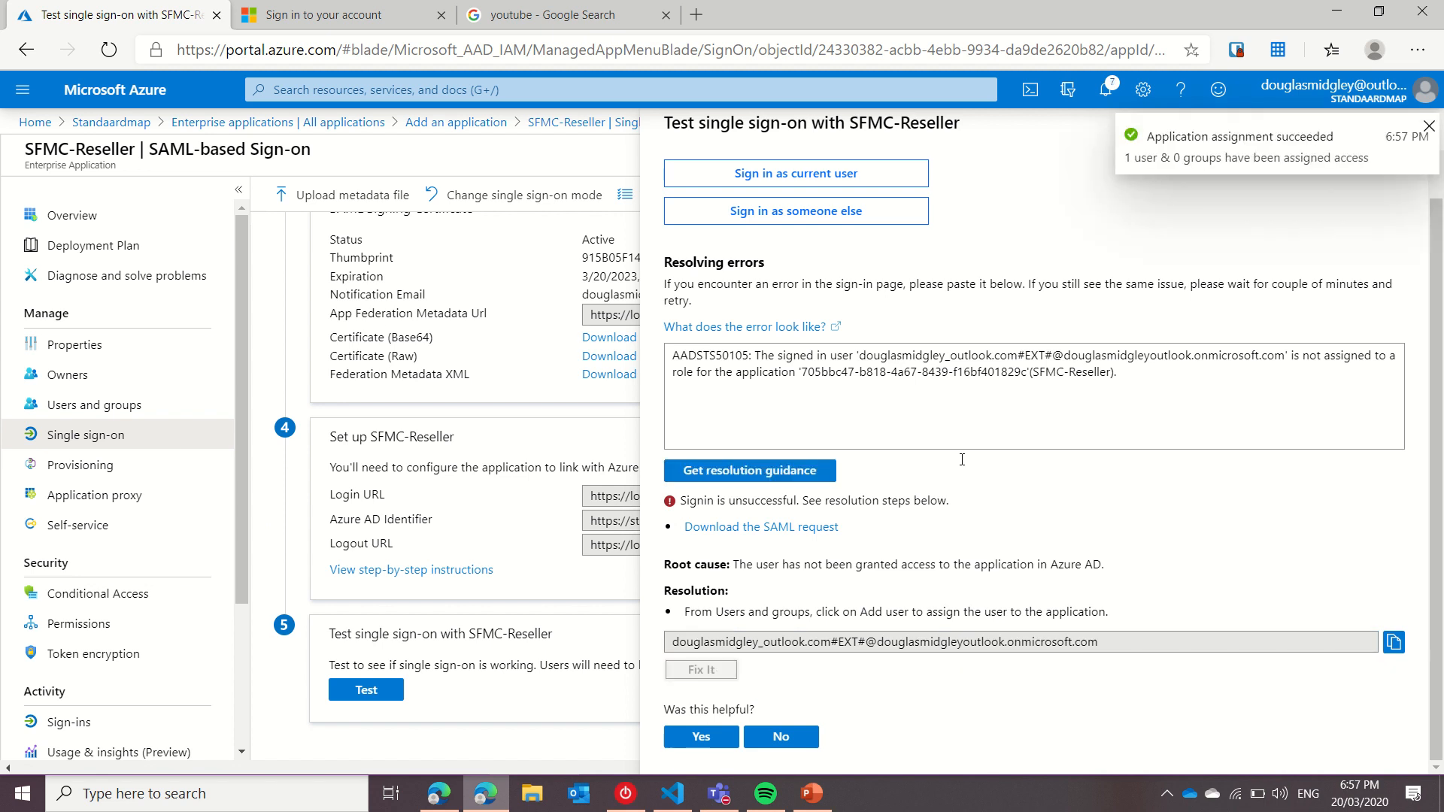
left_click(1424, 131)
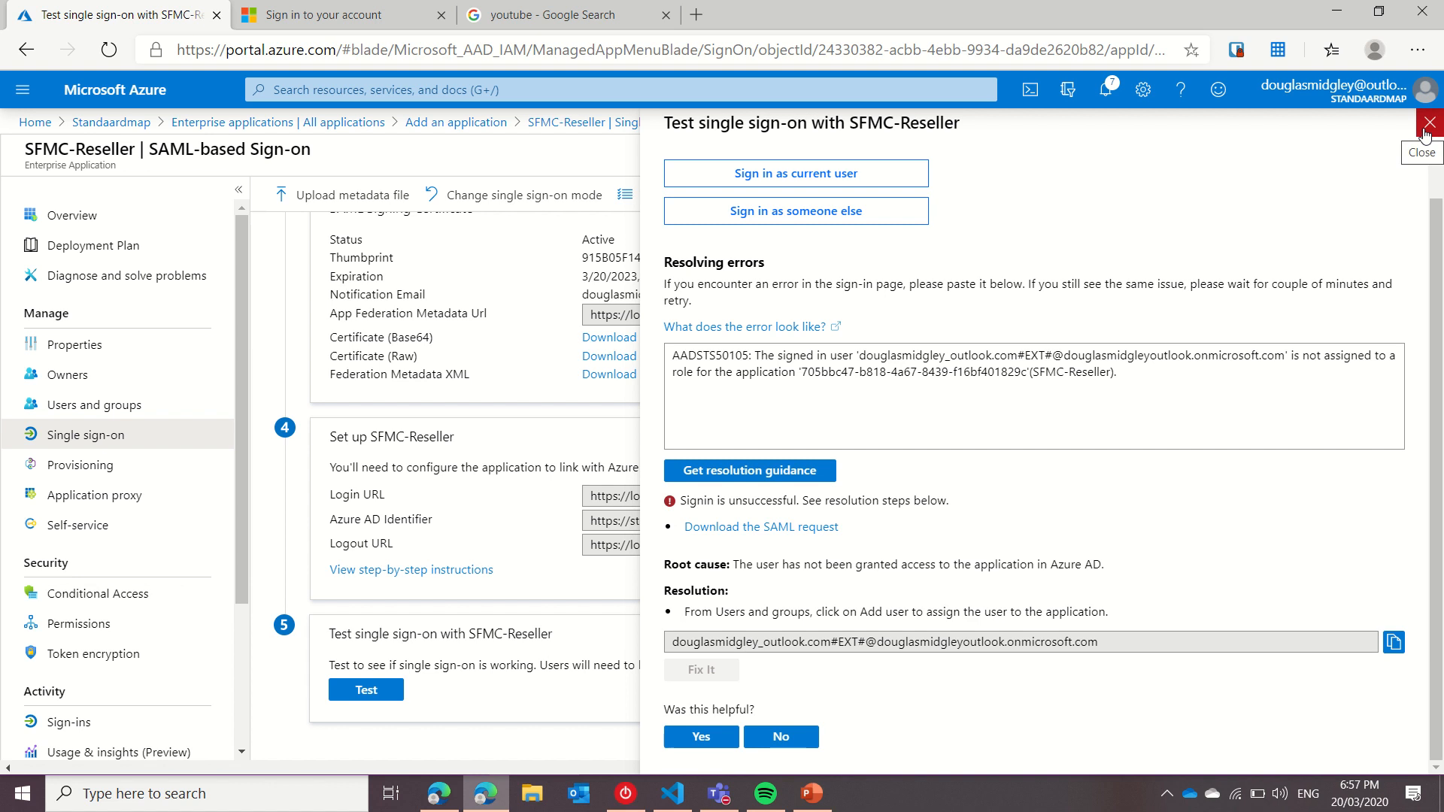
left_click(1429, 122)
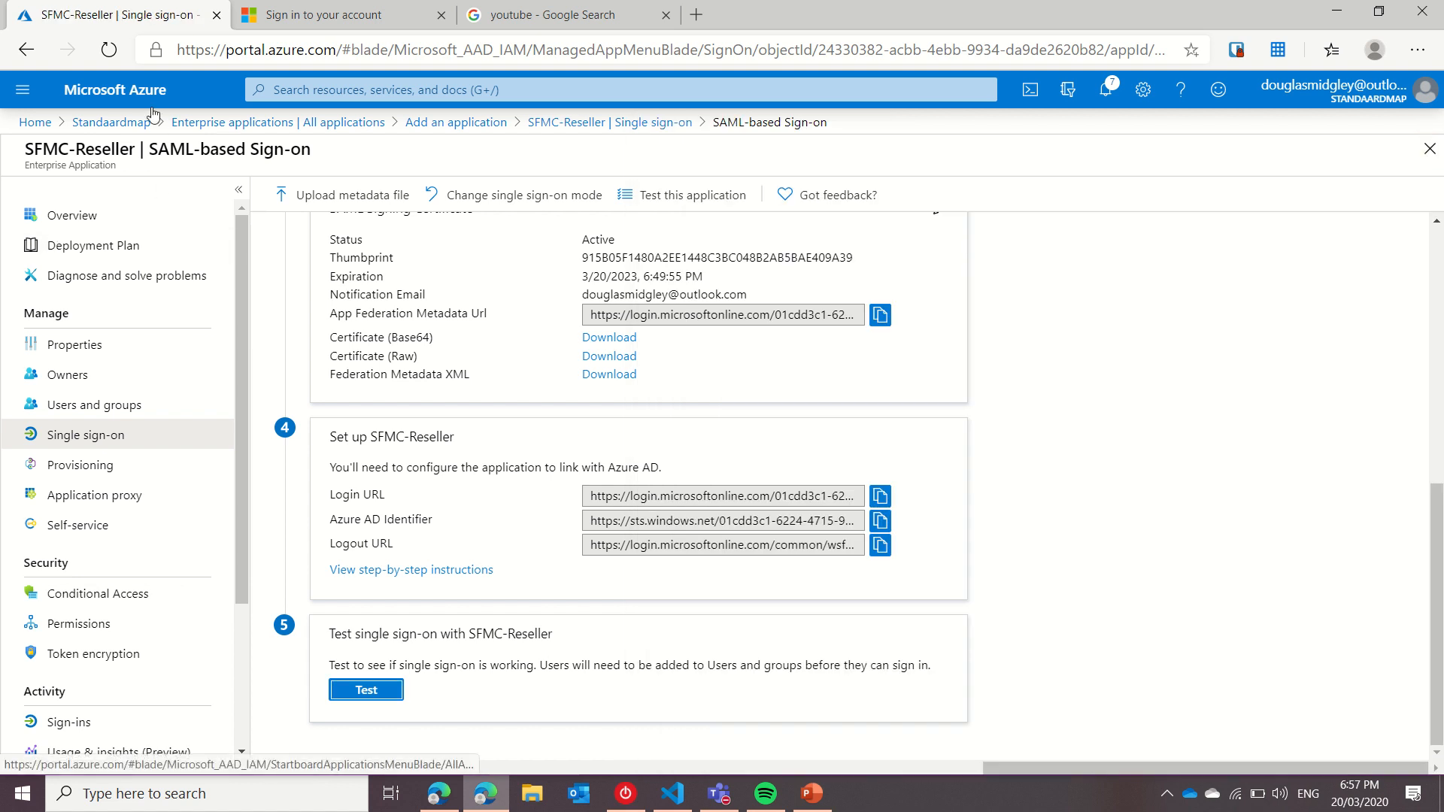
left_click(105, 57)
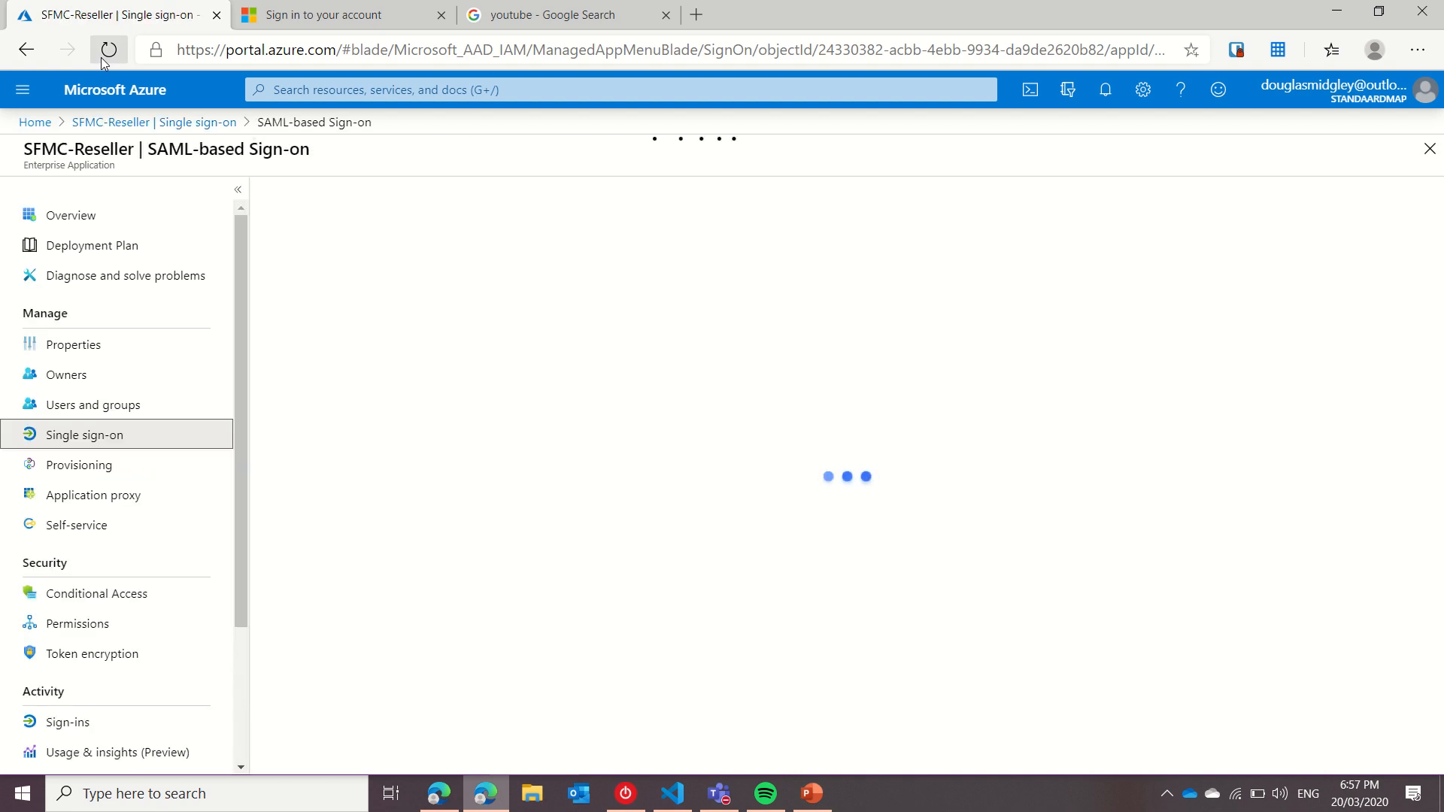
Rerun the single sign-on test for SFMC-Reseller, signing in as the current user.
scroll(560, 465, "down", 4)
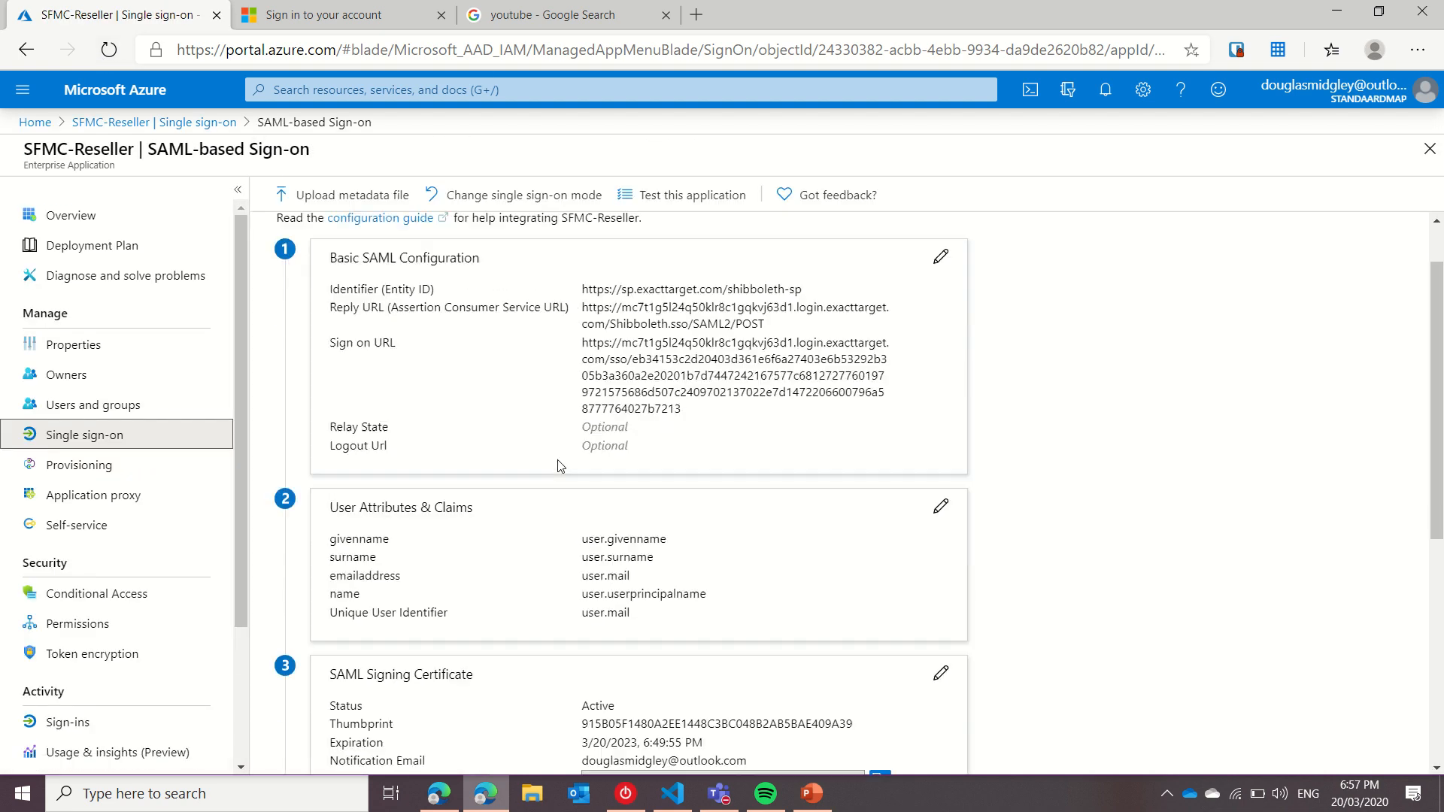
scroll(560, 466, "down", 3)
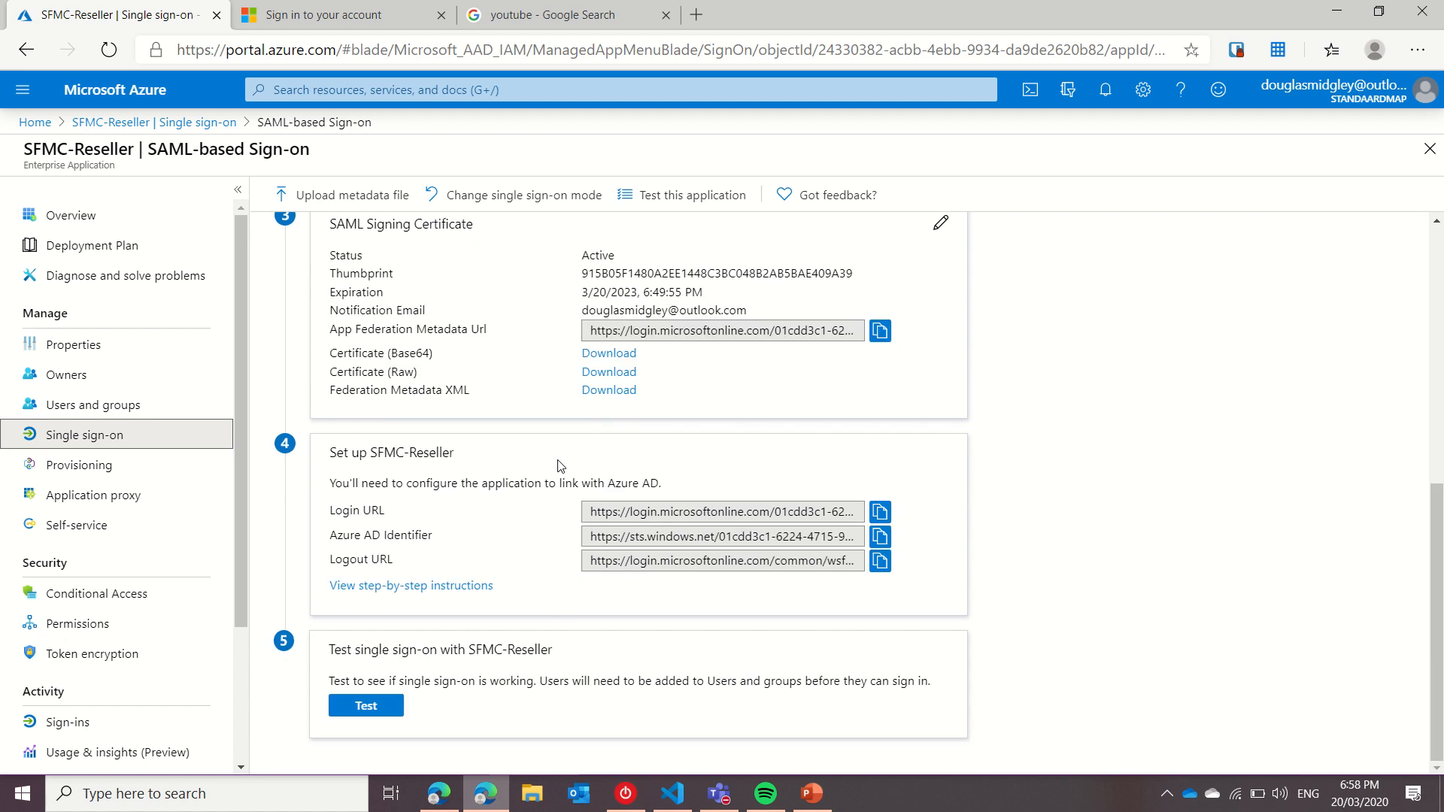
left_click(362, 707)
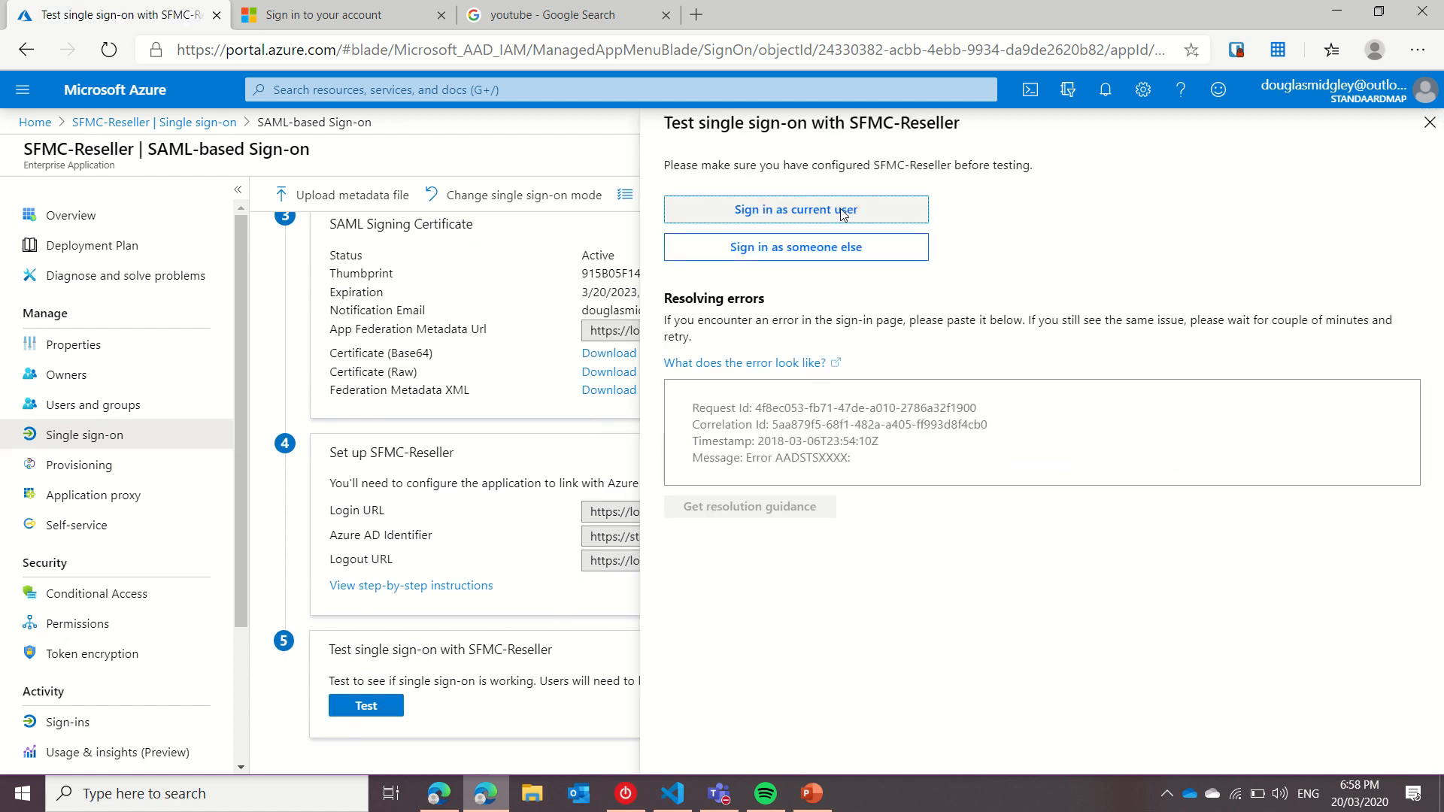
left_click(842, 211)
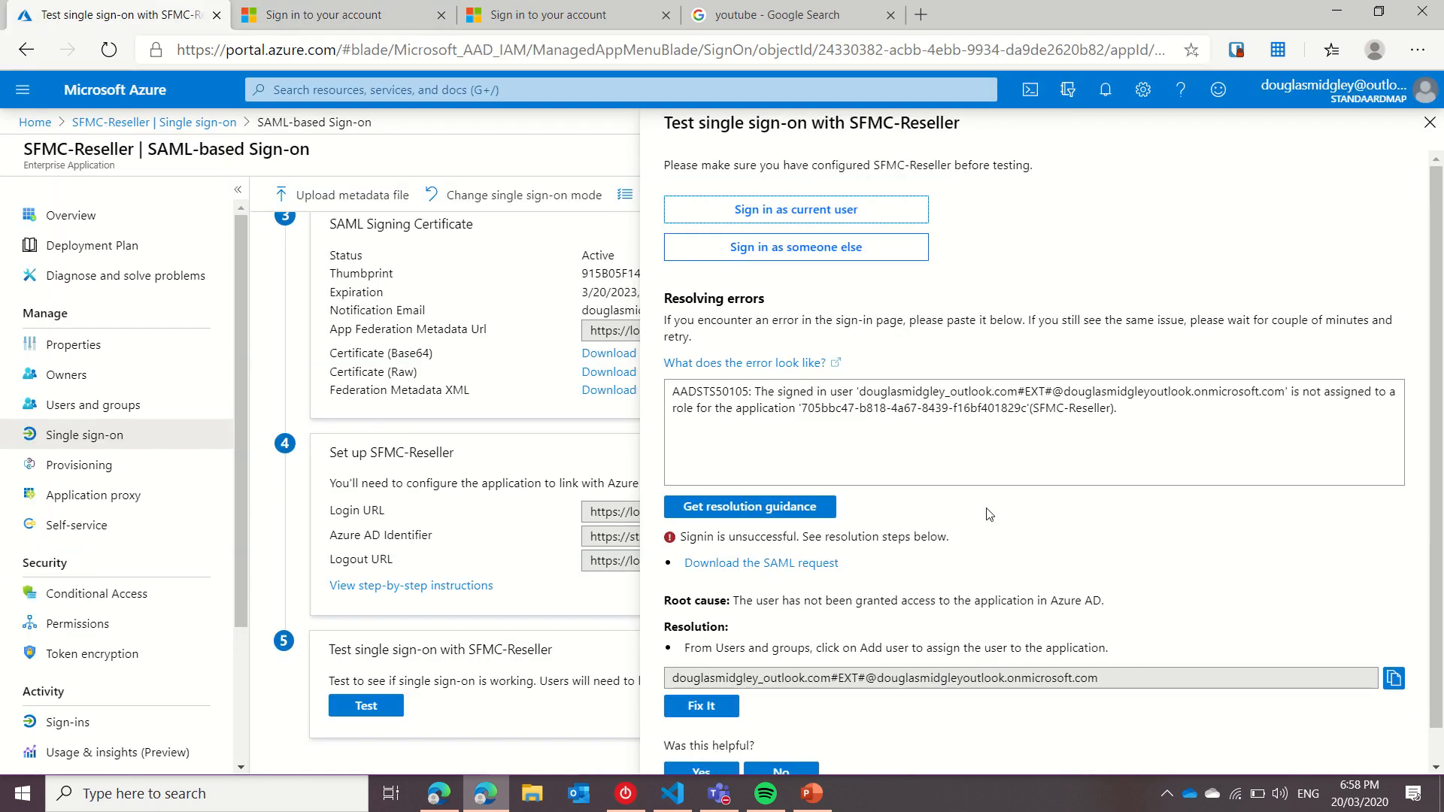
Apply the suggested fix assigning the signed-in user to SFMC-Reseller, rate the guidance as helpful and reload the page.
scroll(991, 530, "down", 1)
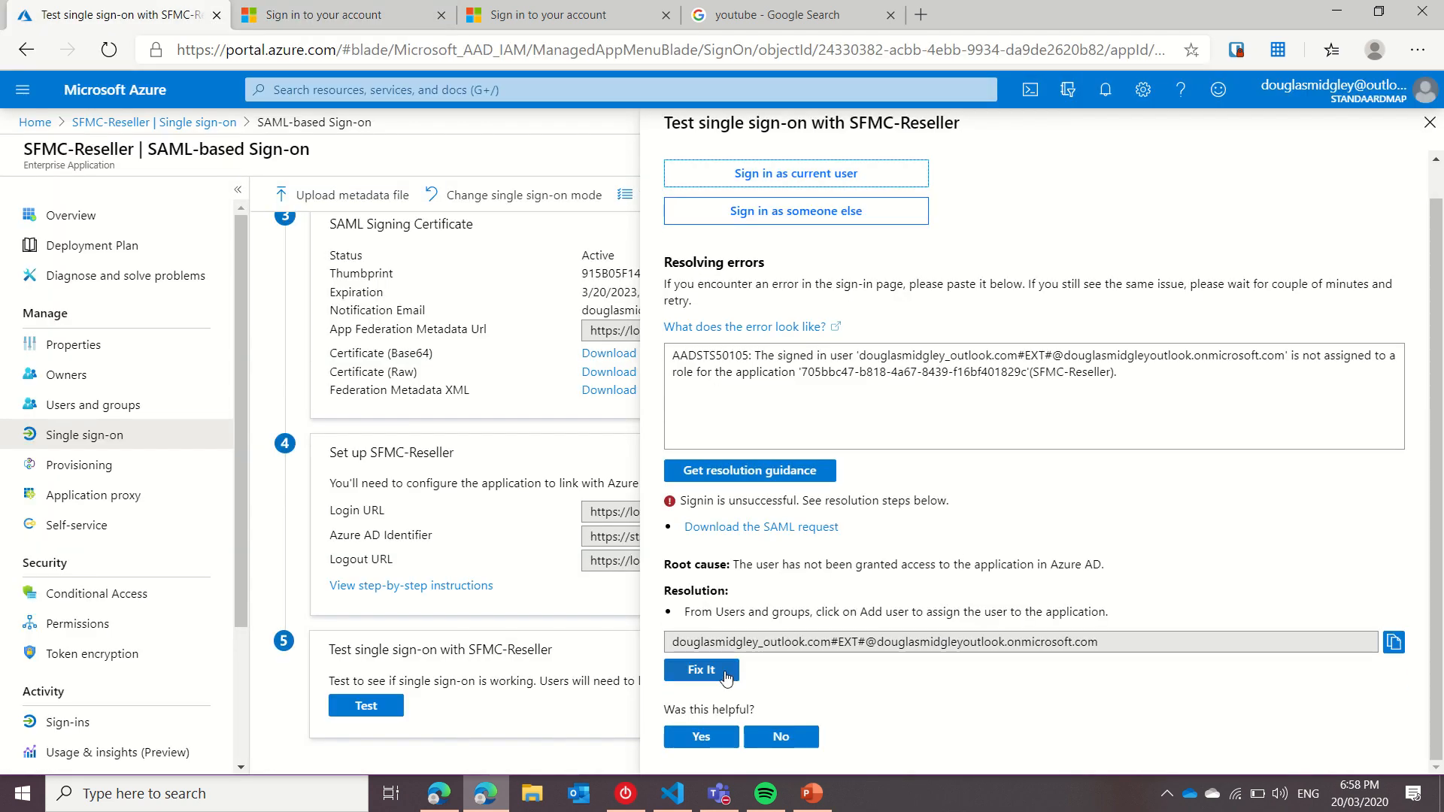
left_click(725, 676)
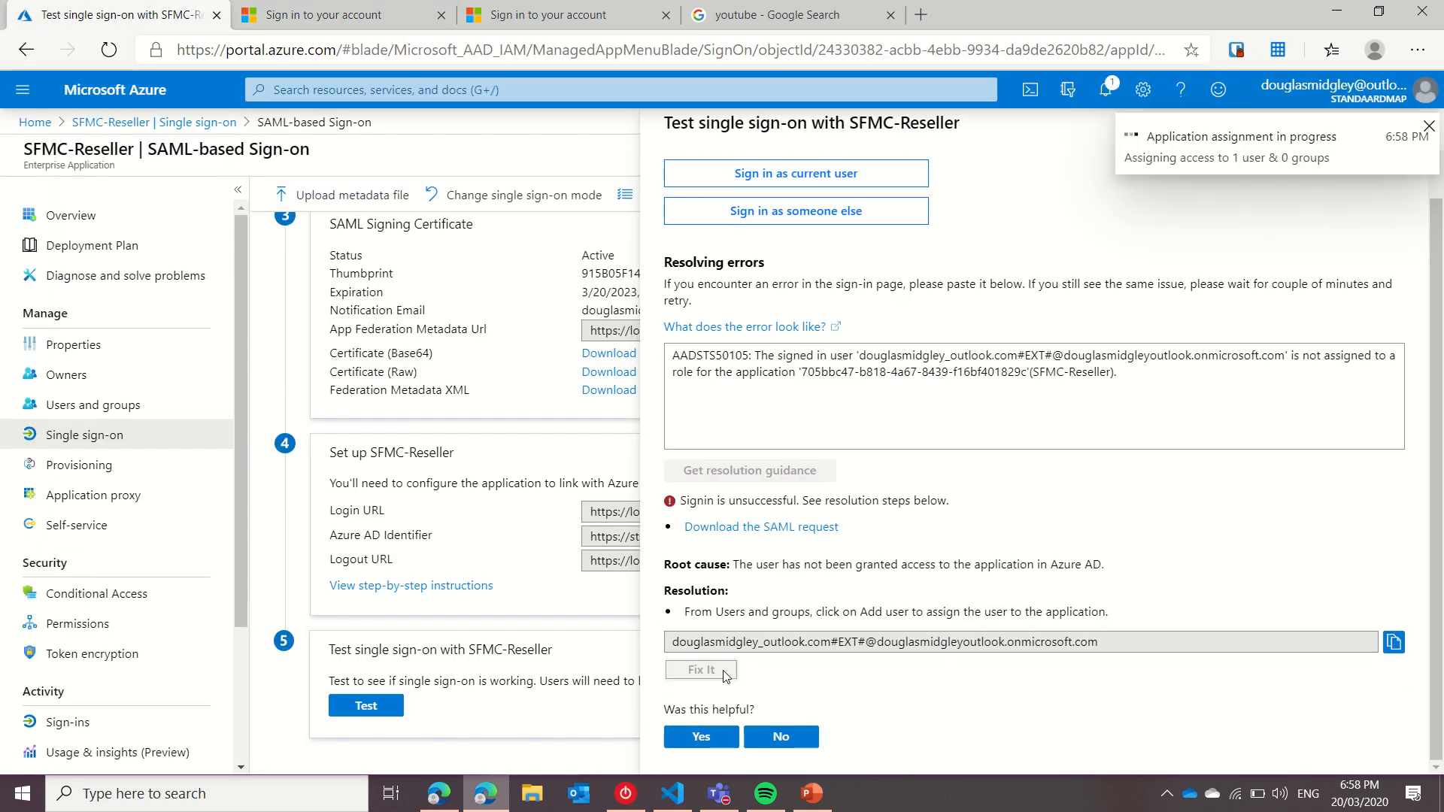
left_click(1425, 129)
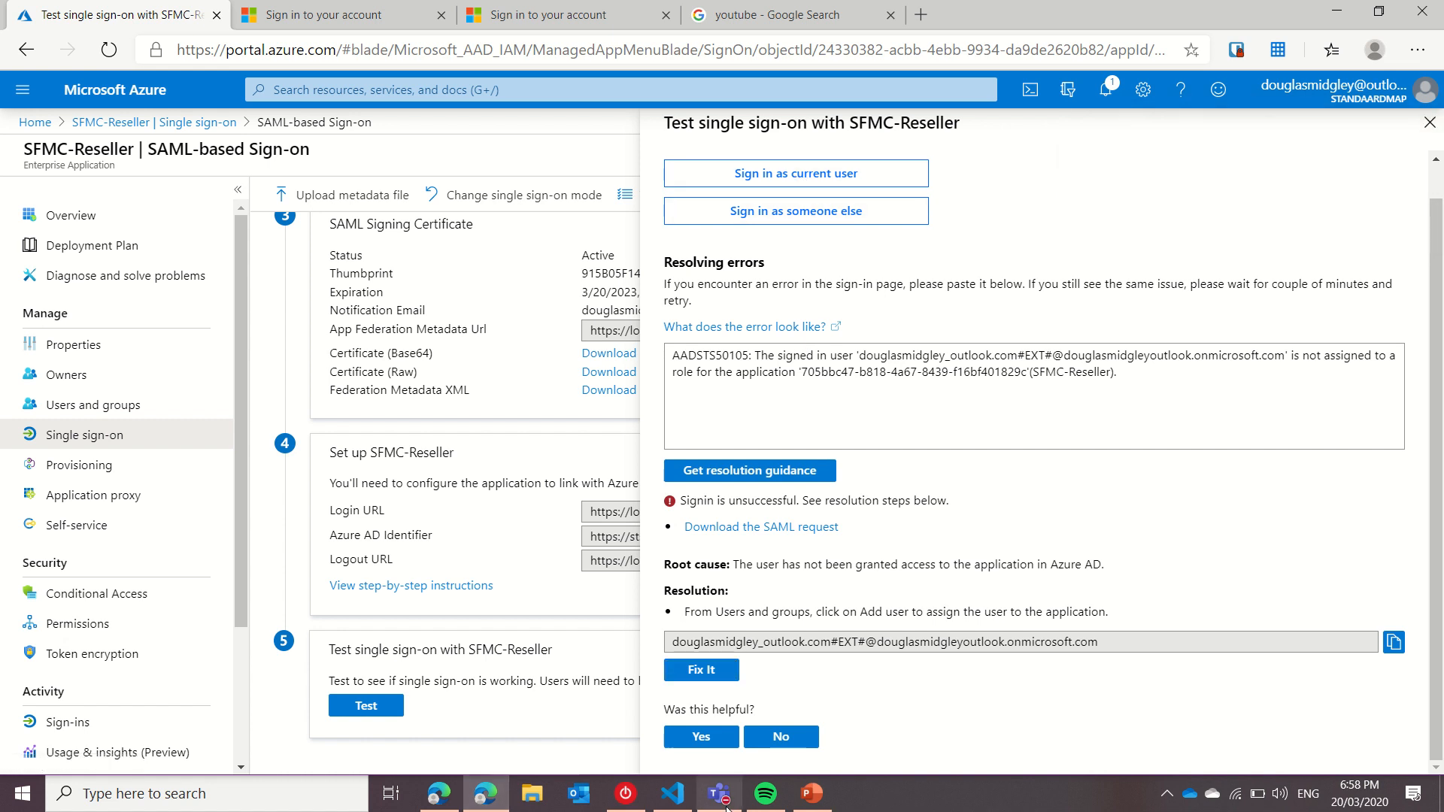
left_click(693, 737)
left_click(524, 713)
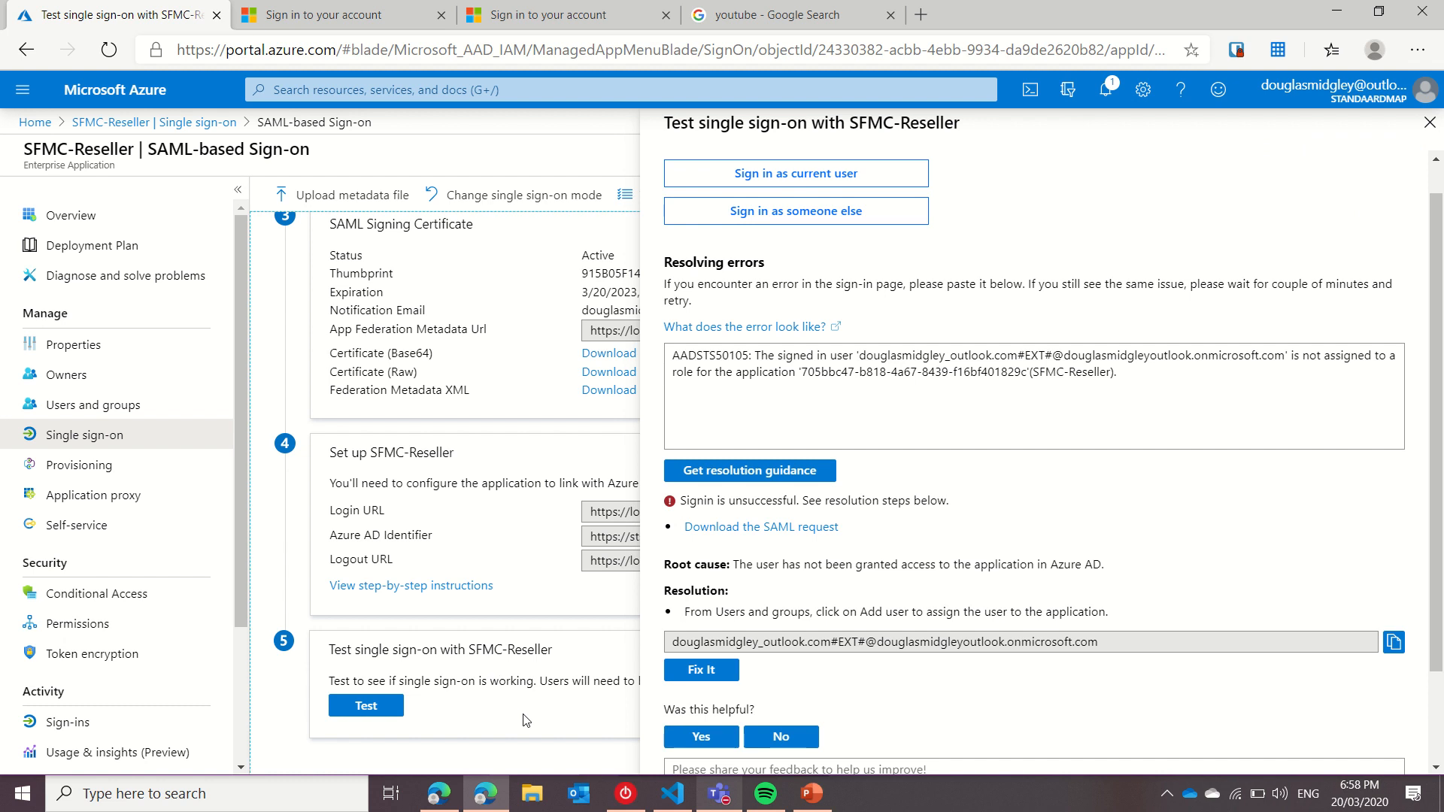
left_click(117, 57)
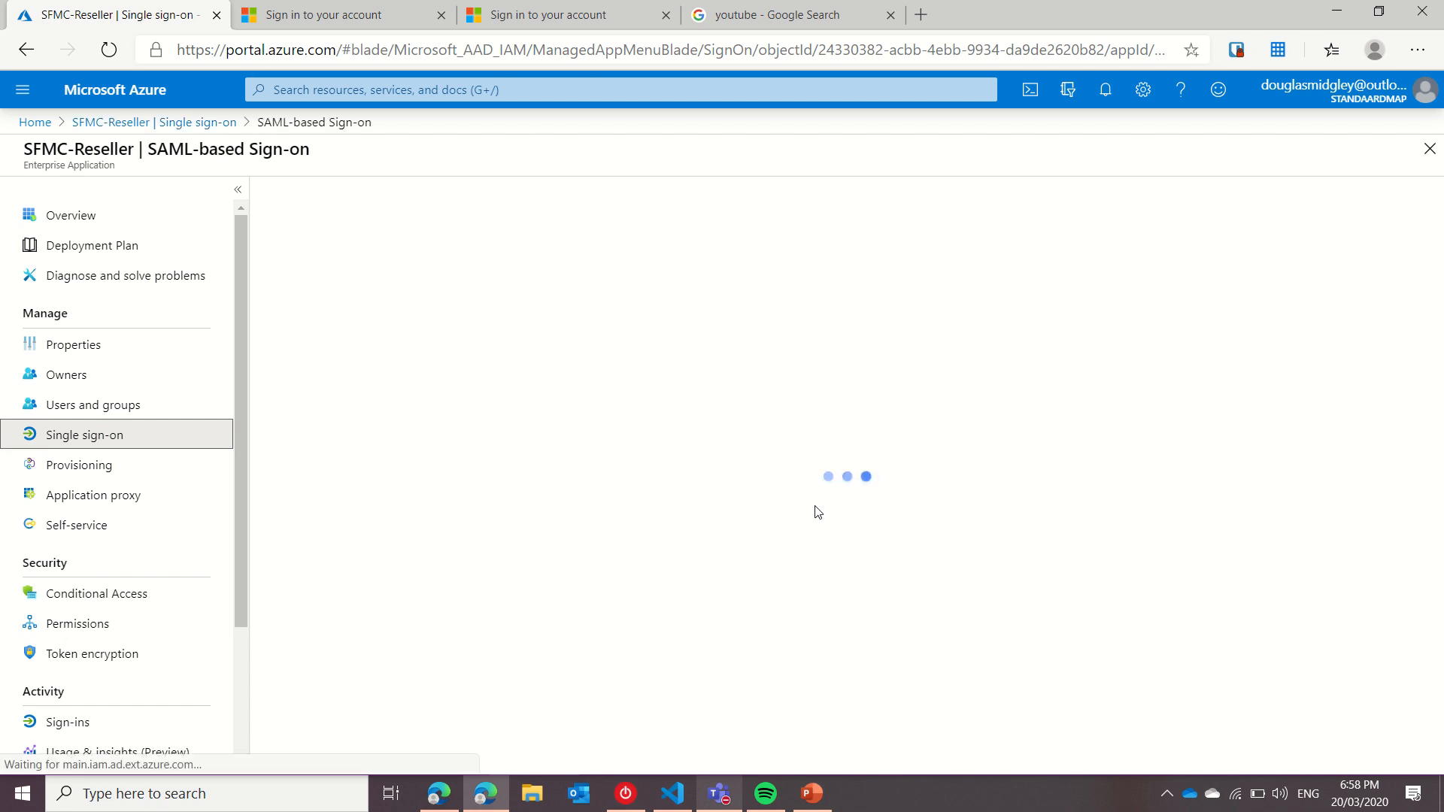
Repeat the SFMC-Reseller sign-on test as the current user and view the sign-in page it opens.
scroll(818, 512, "down", 6)
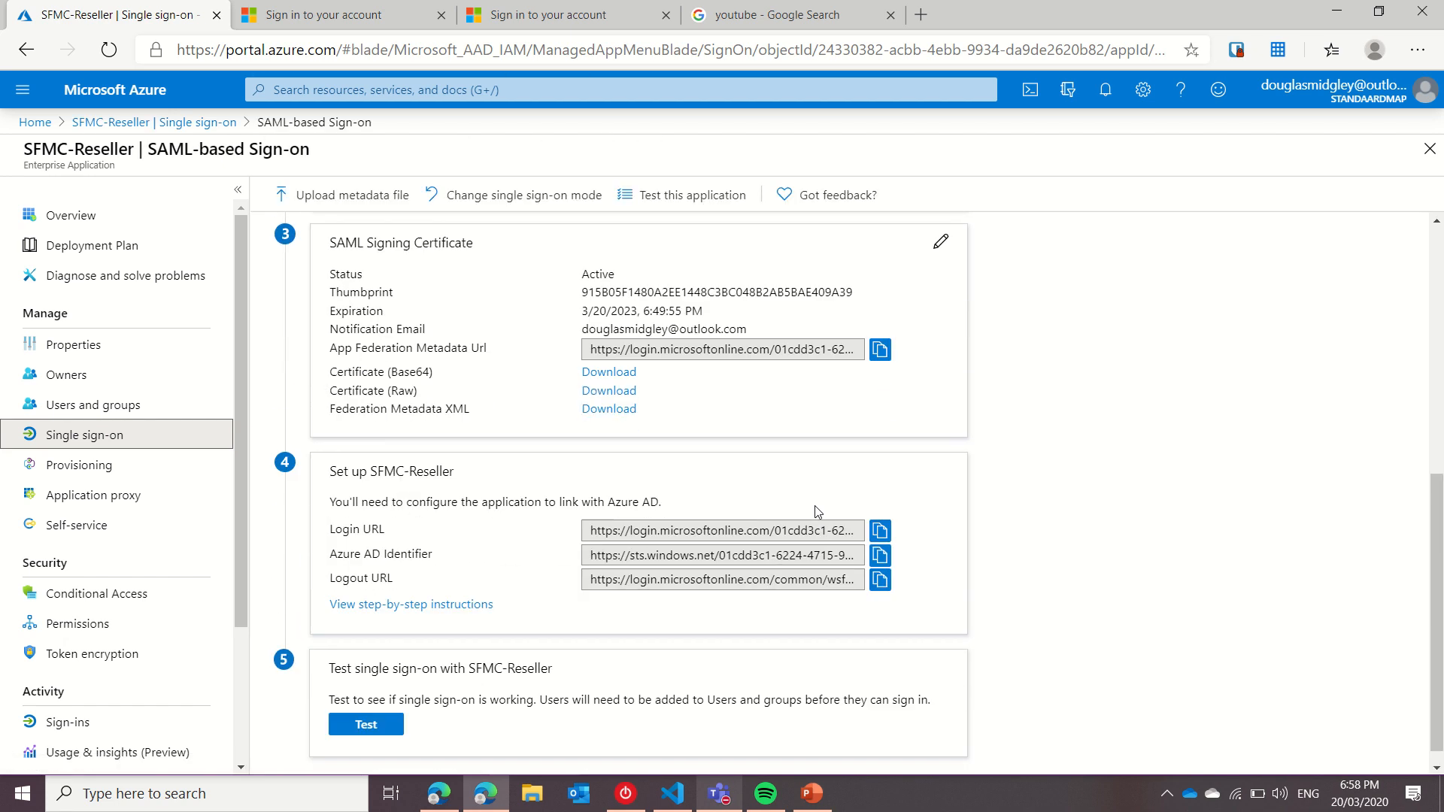
left_click(365, 706)
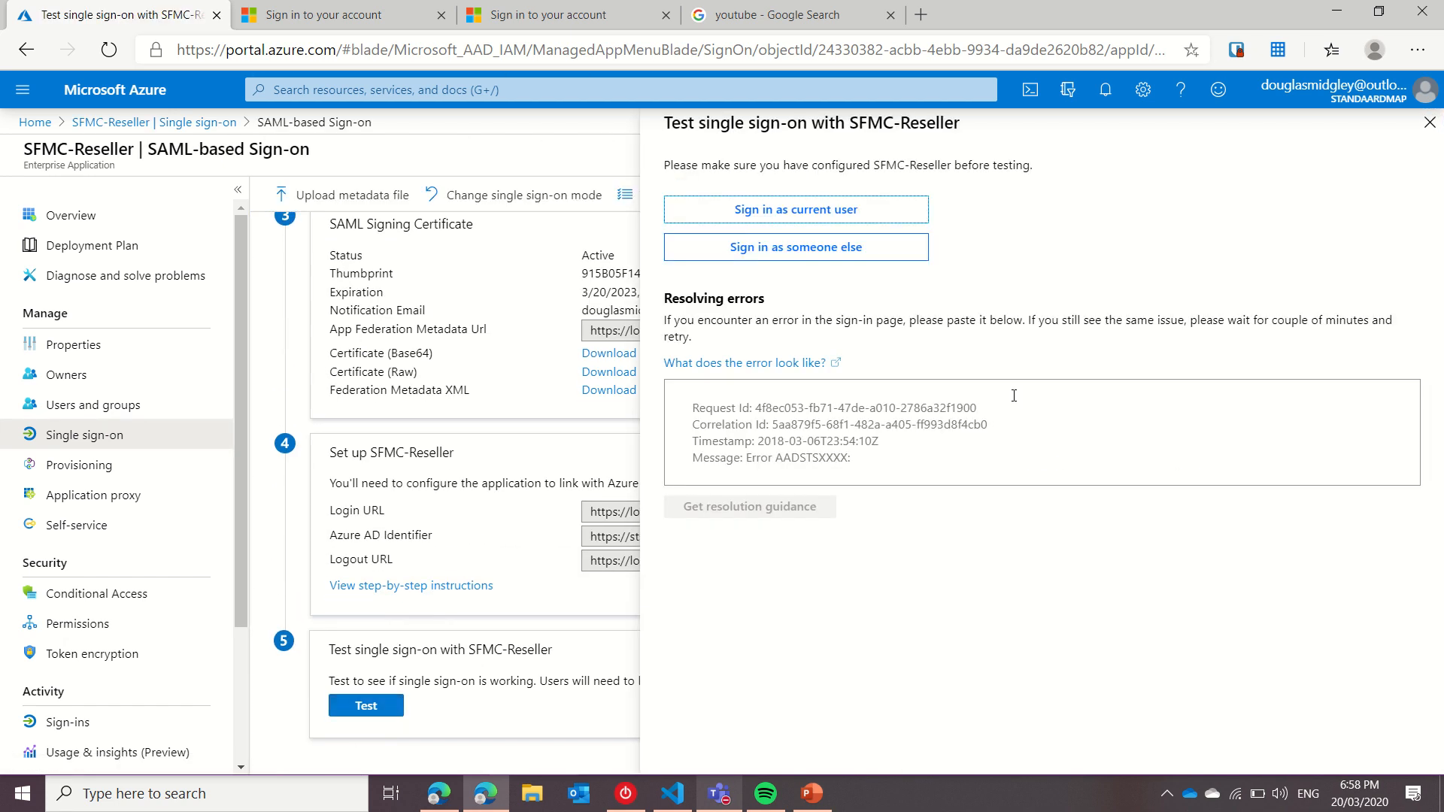
left_click(825, 208)
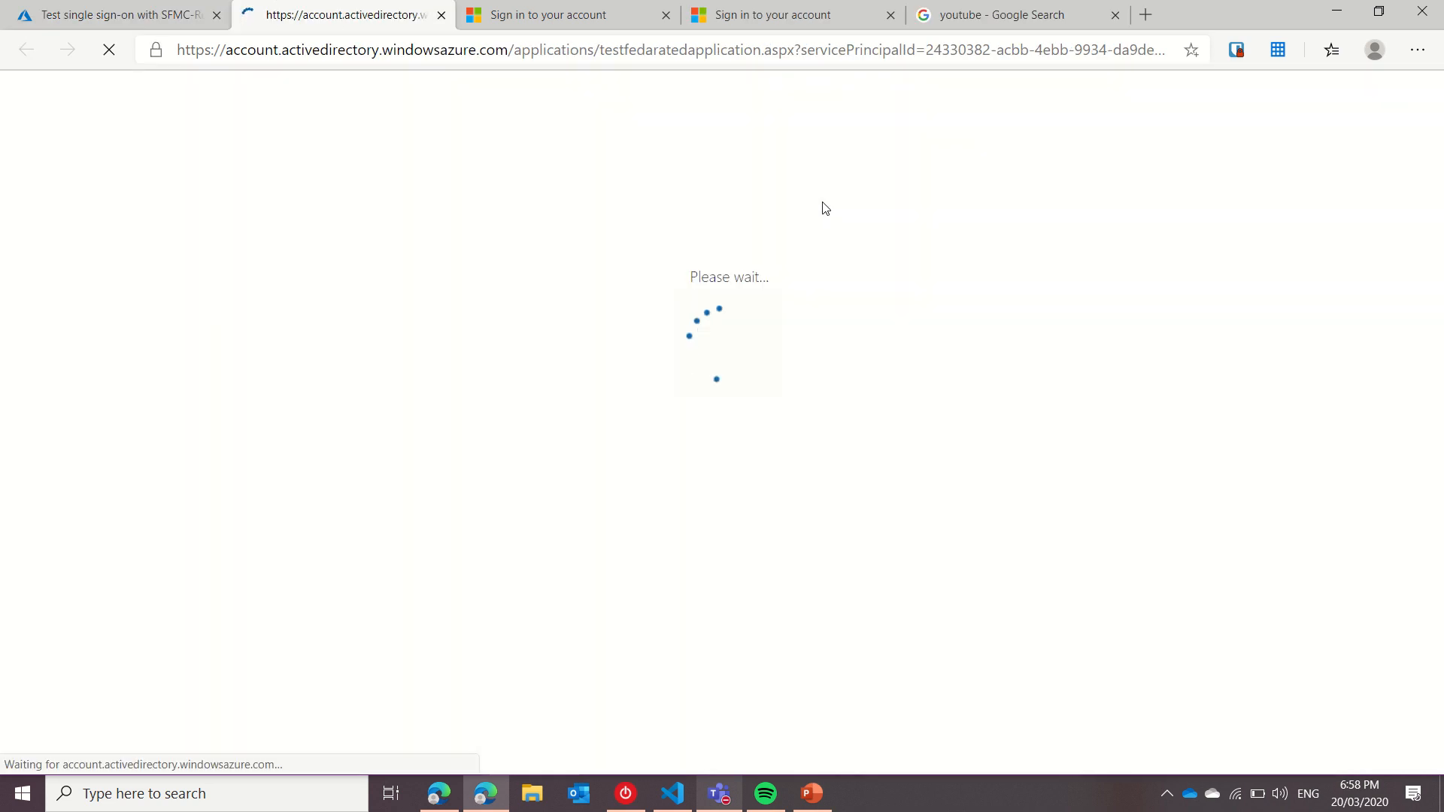
mouse_move(671, 15)
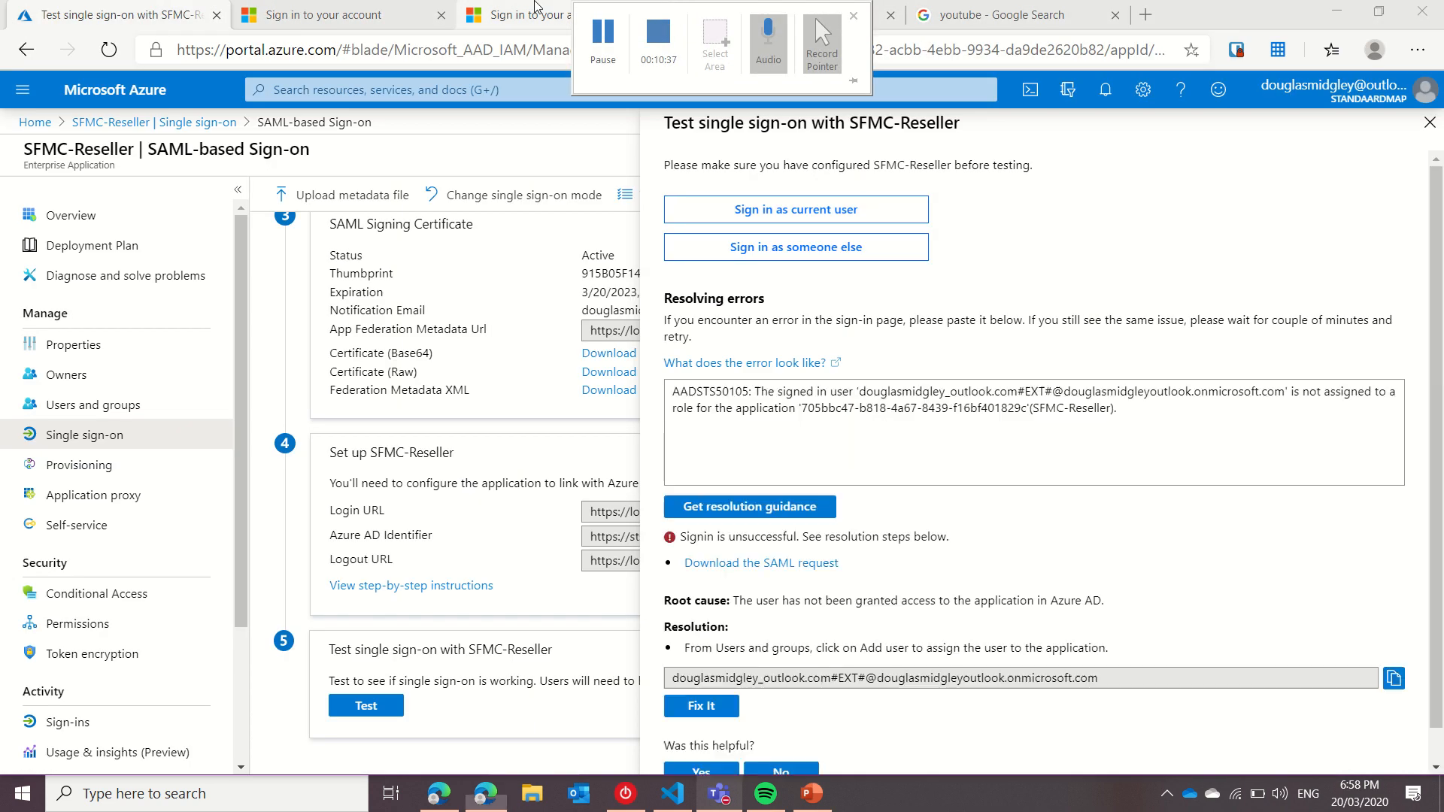
left_click(538, 11)
left_click(451, 5)
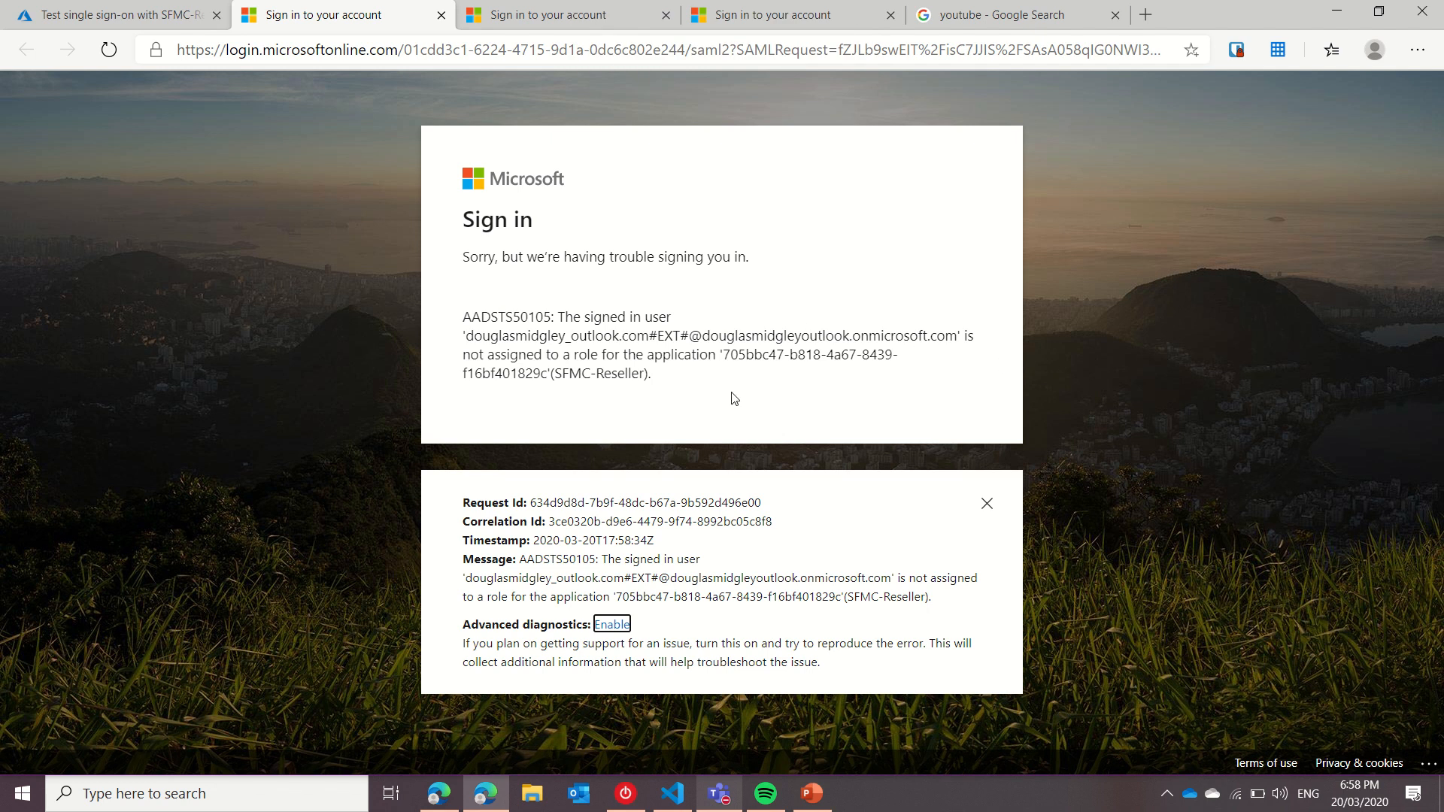
Close the three Microsoft sign-in pages left from the tests and return to the Azure sign-on test.
left_click(665, 16)
left_click(665, 16)
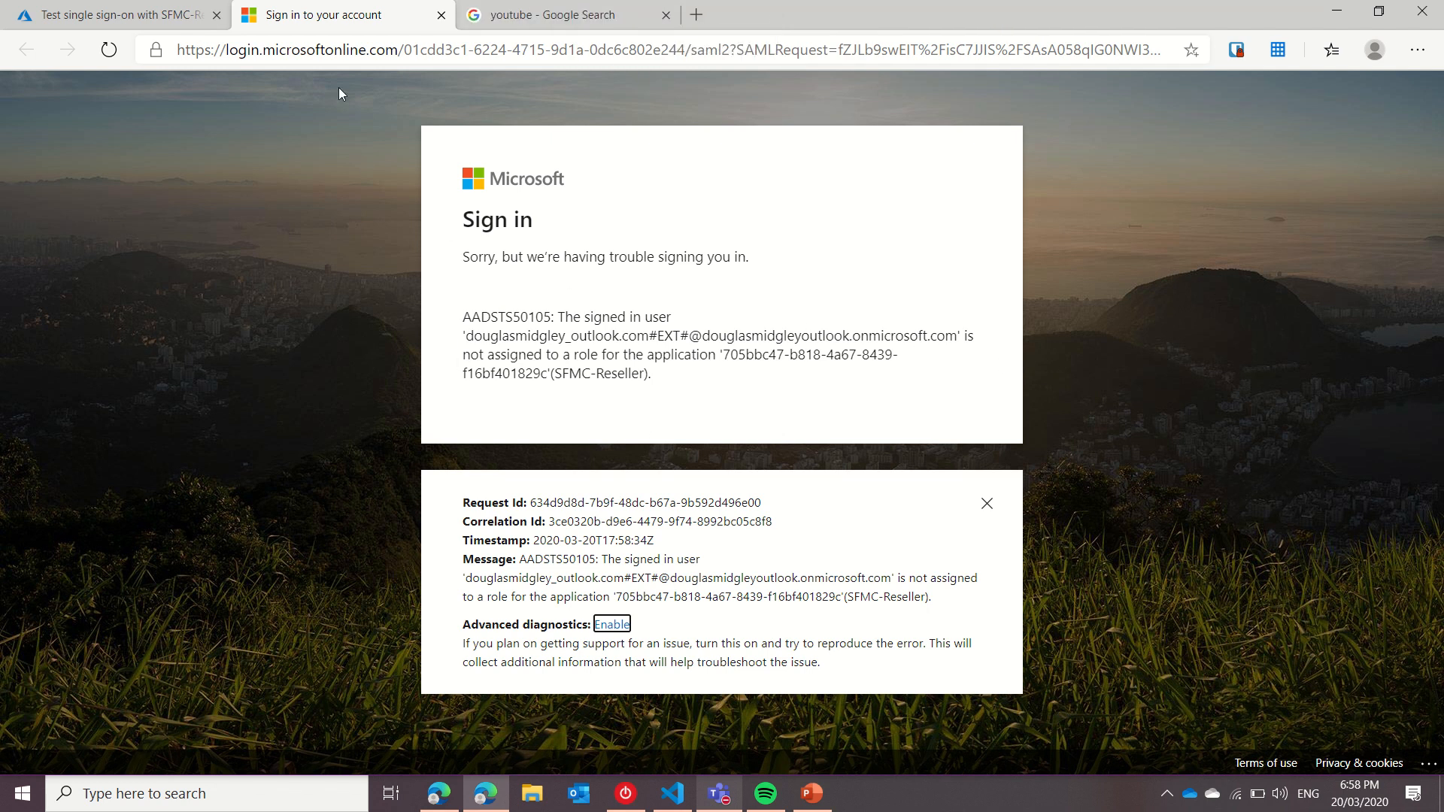
left_click(441, 15)
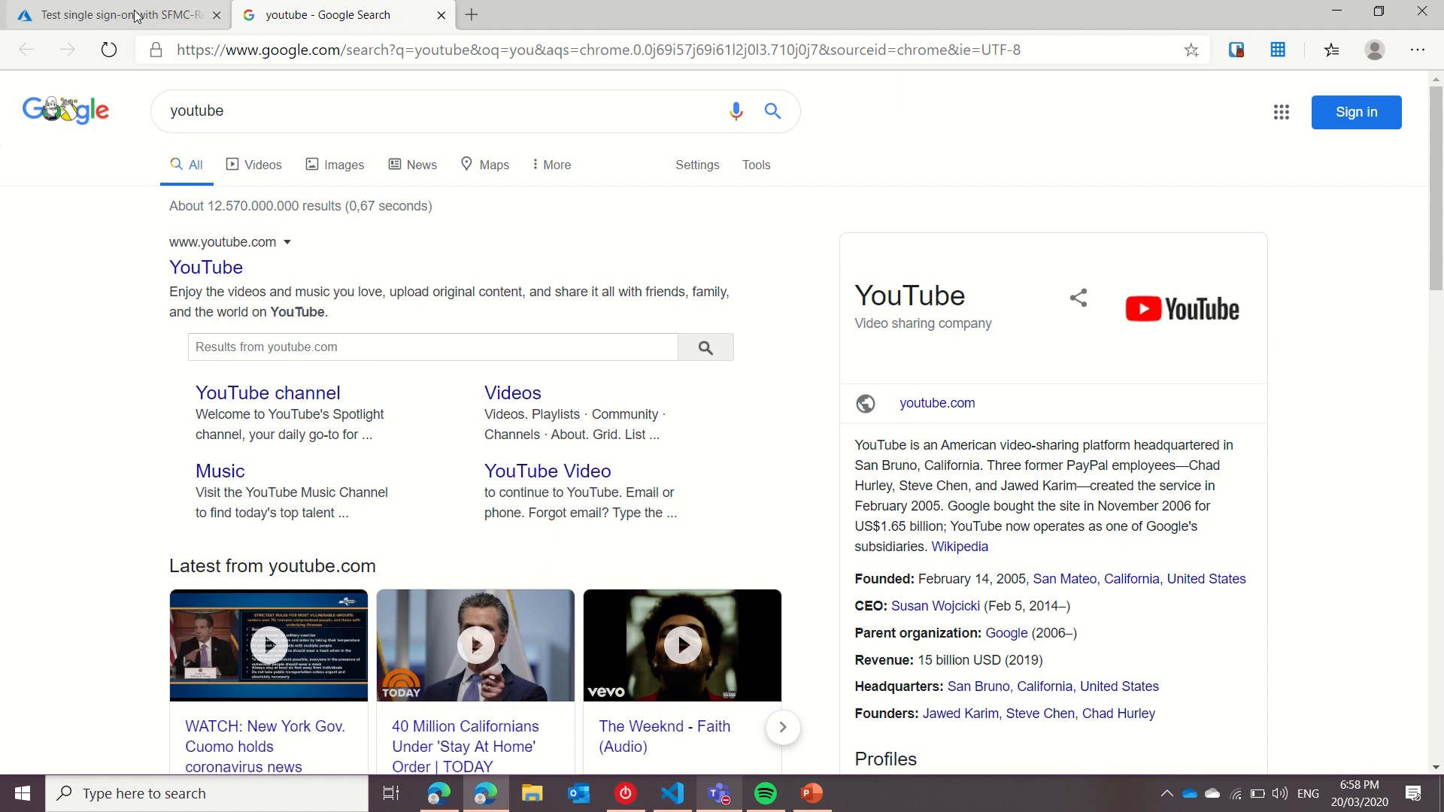
left_click(136, 17)
Apply the suggested user-assignment fix again and close the single sign-on test.
scroll(894, 576, "down", 1)
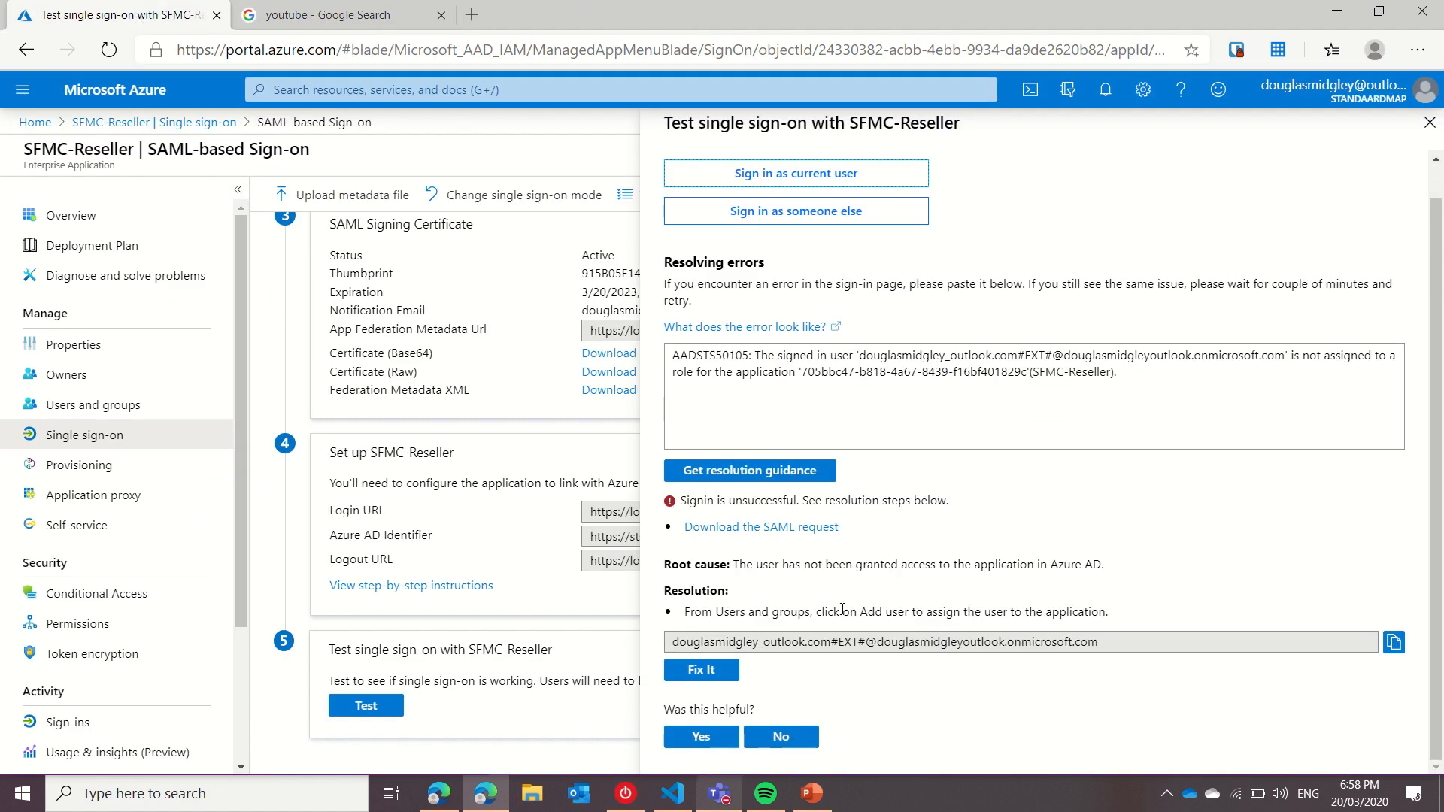
left_click(698, 674)
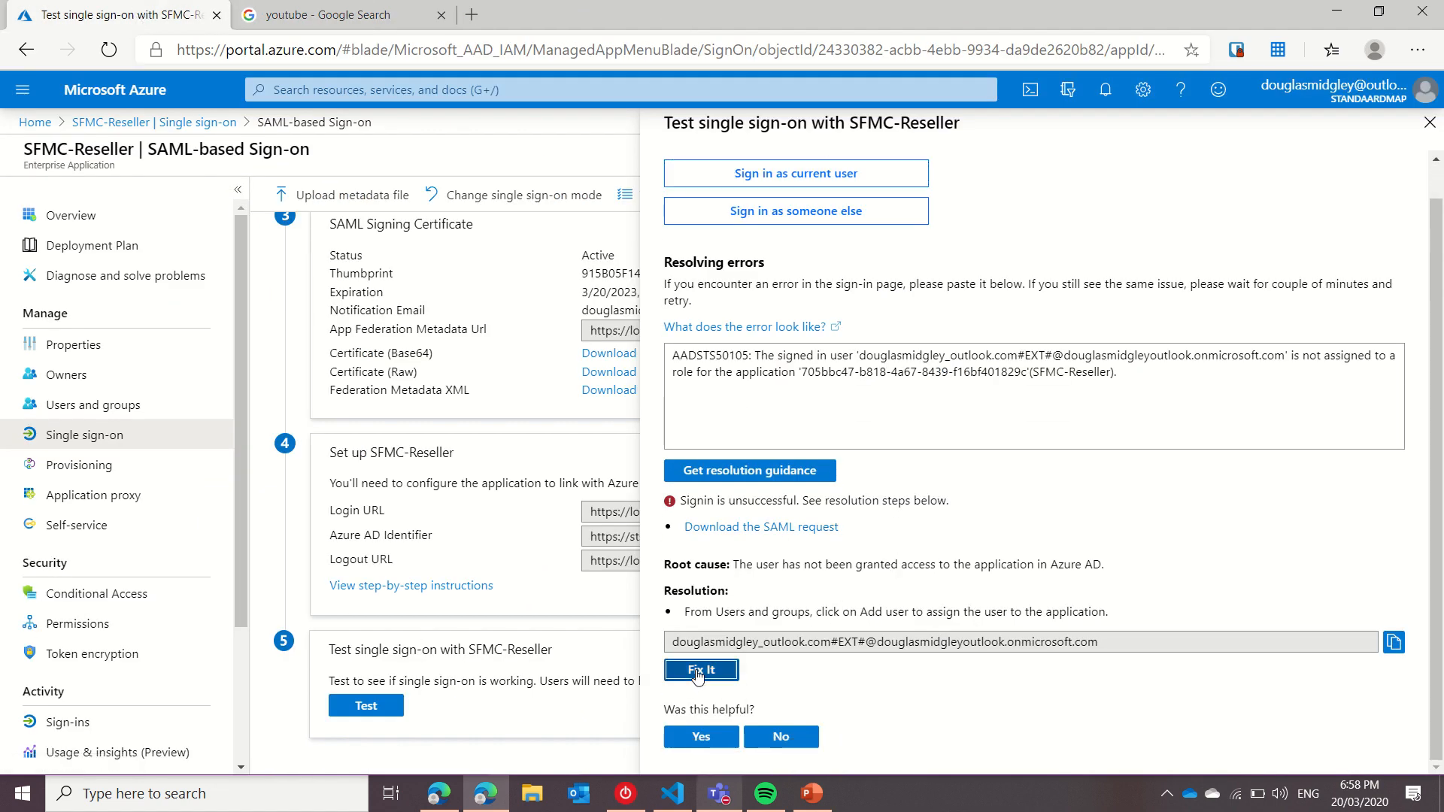
left_click(1429, 127)
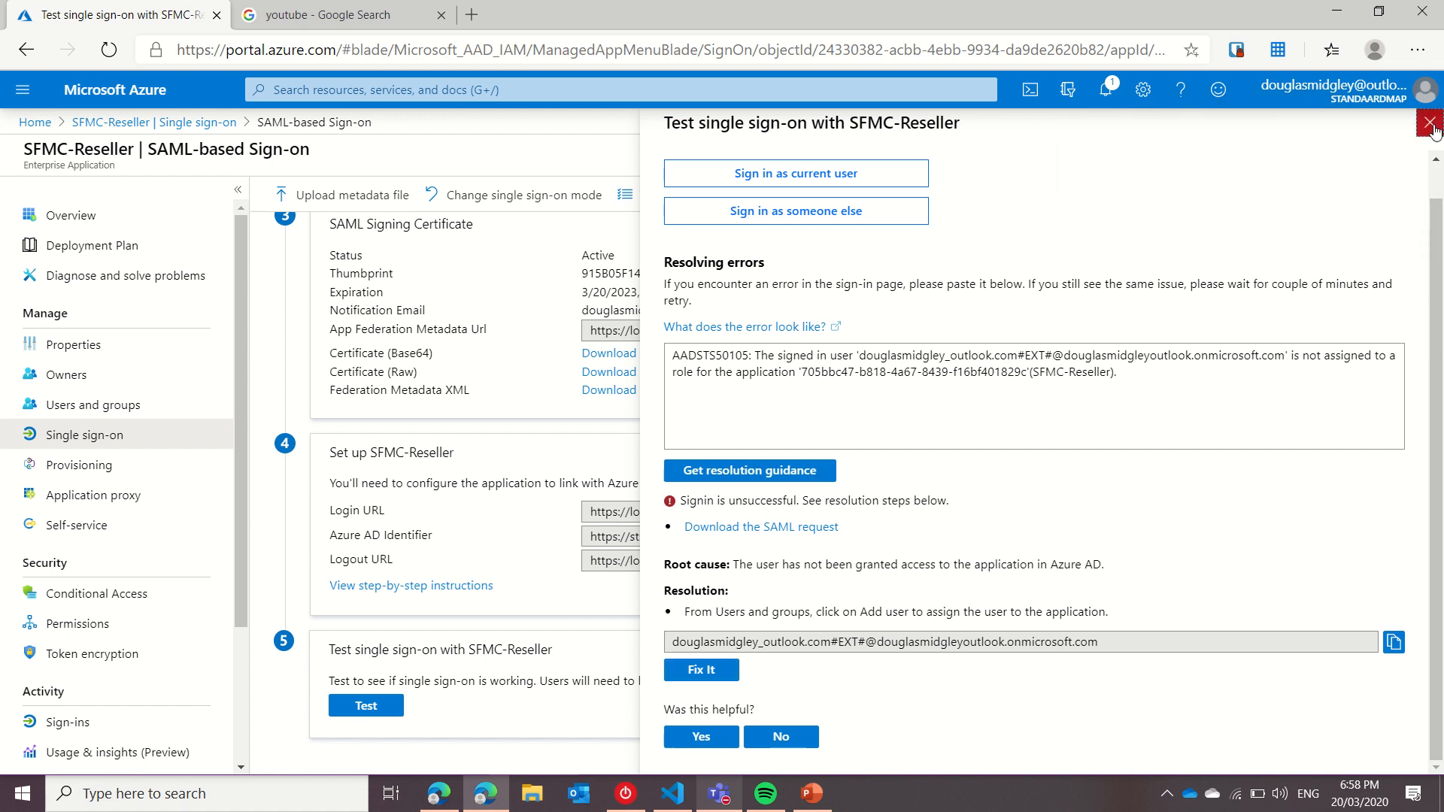
left_click(1430, 123)
Check the name identifier format and source attribute of the Unique User Identifier claim, then return to SAML-based Sign-on.
scroll(1016, 353, "up", 3)
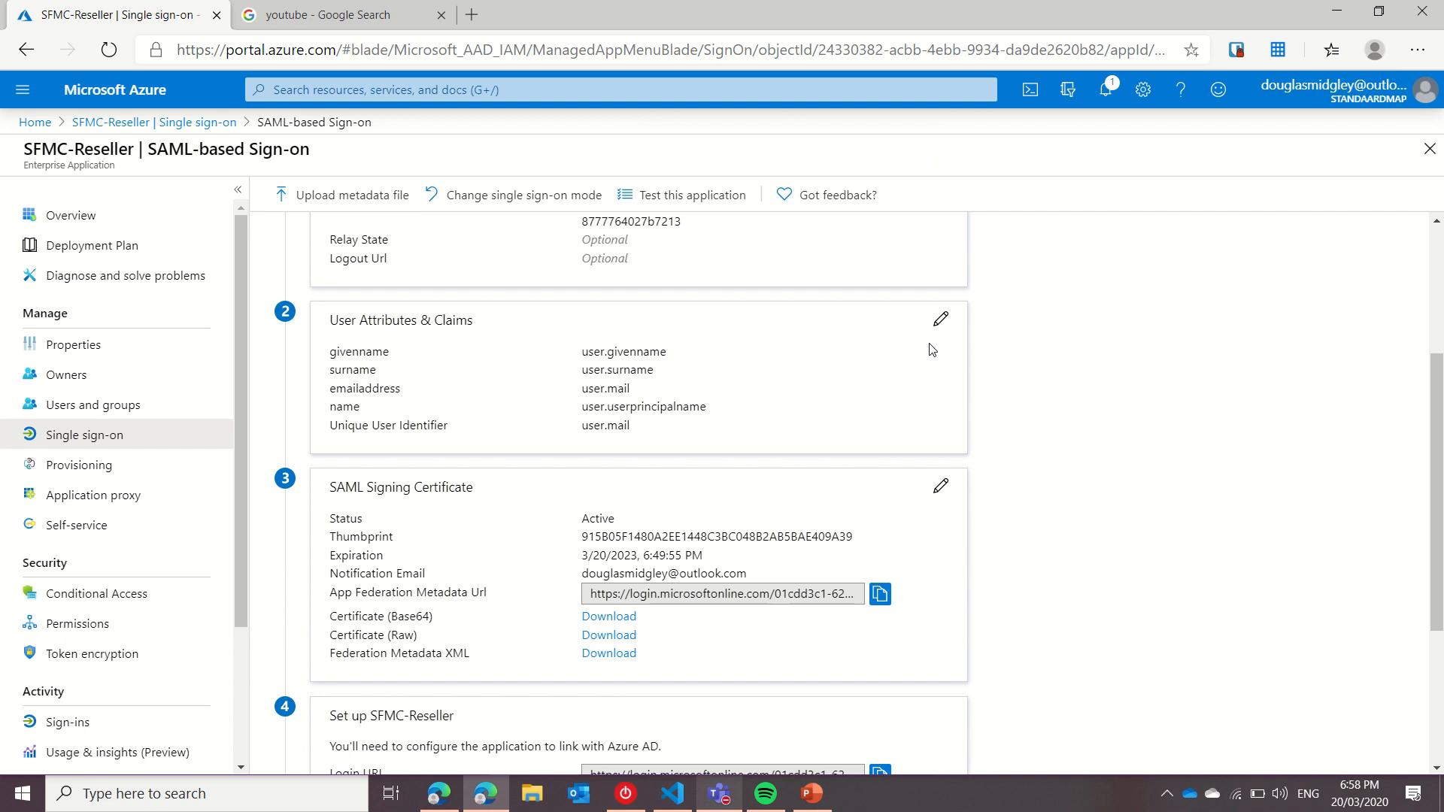
left_click(940, 322)
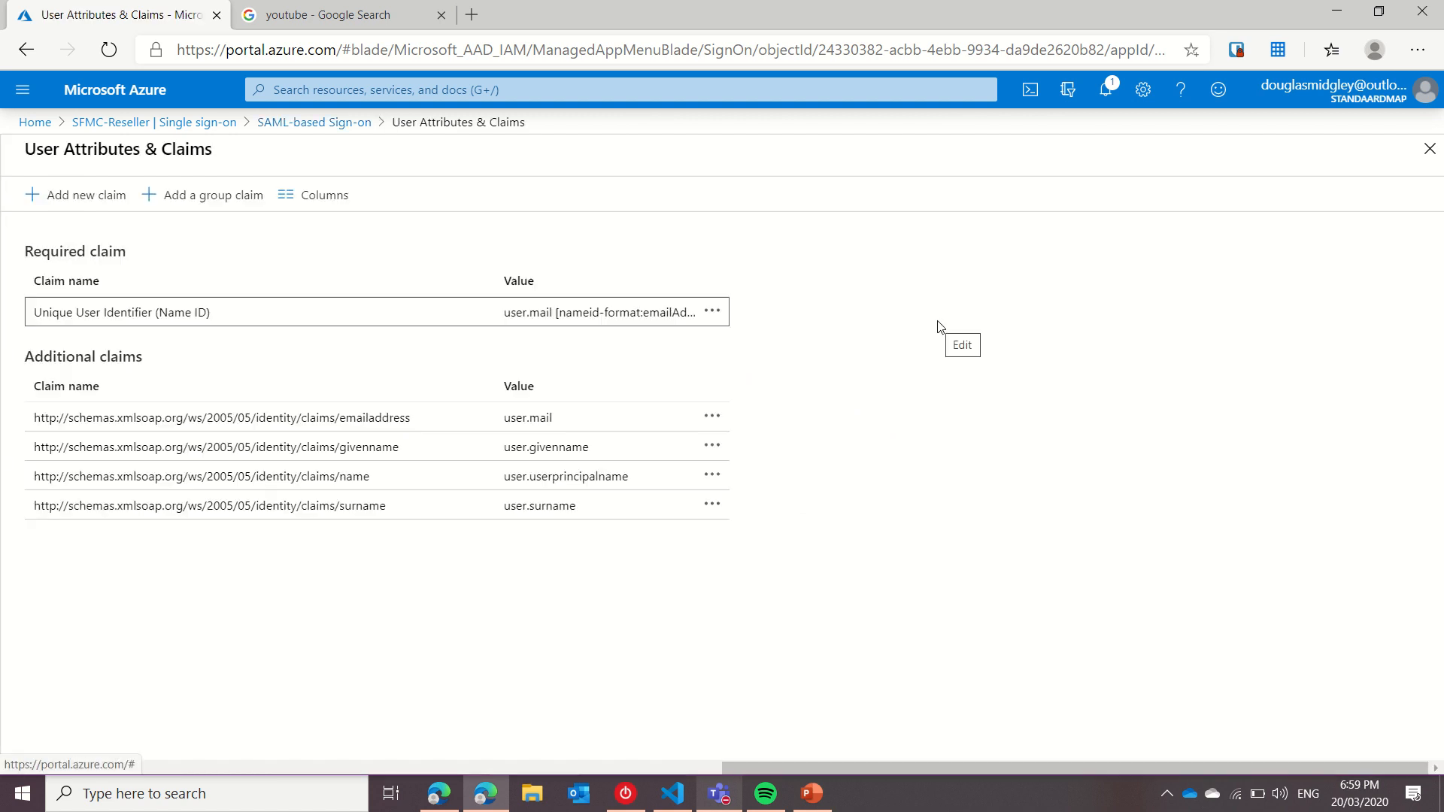
left_click(661, 311)
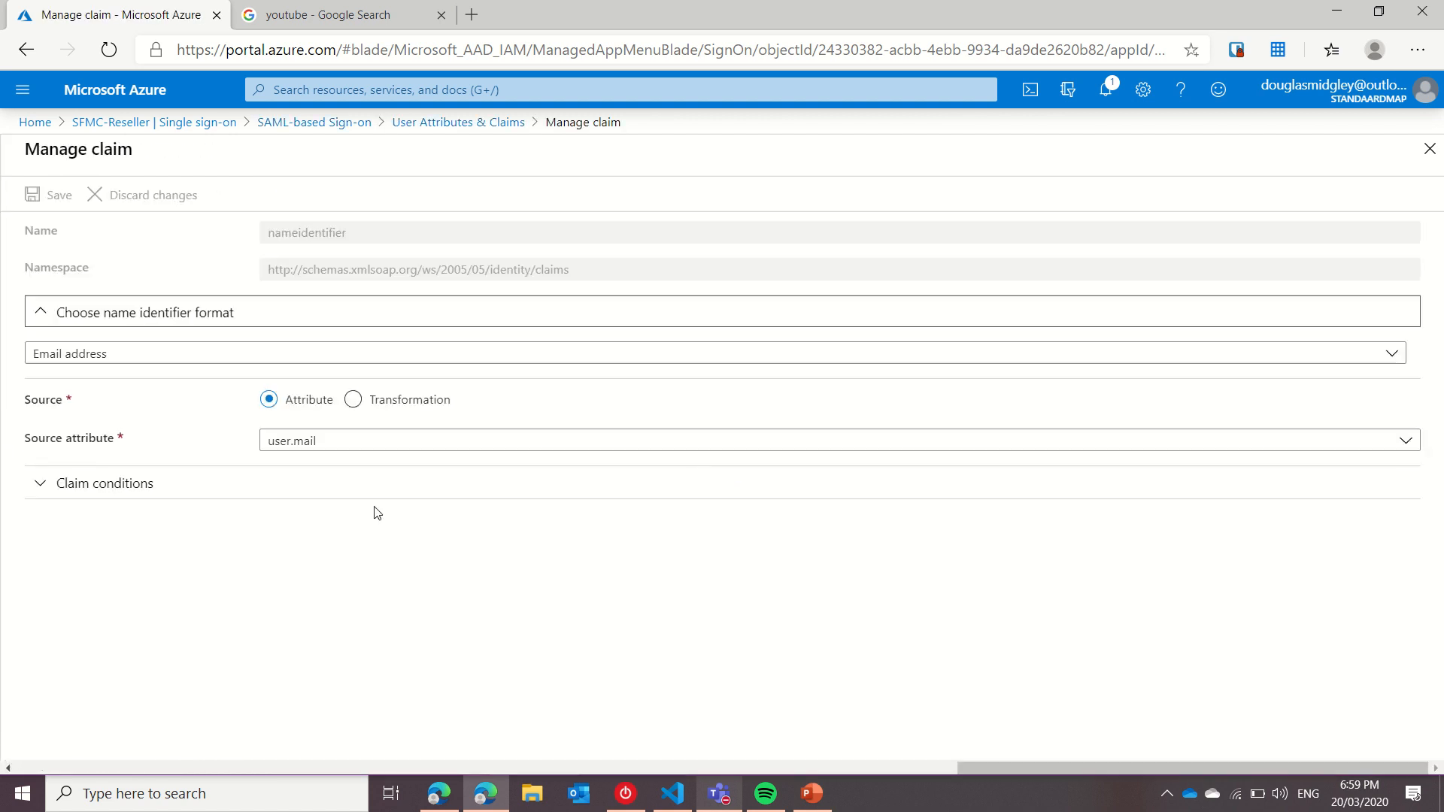
left_click(341, 122)
Test the SFMC-Reseller application once more by signing in as the current user.
scroll(686, 405, "down", 5)
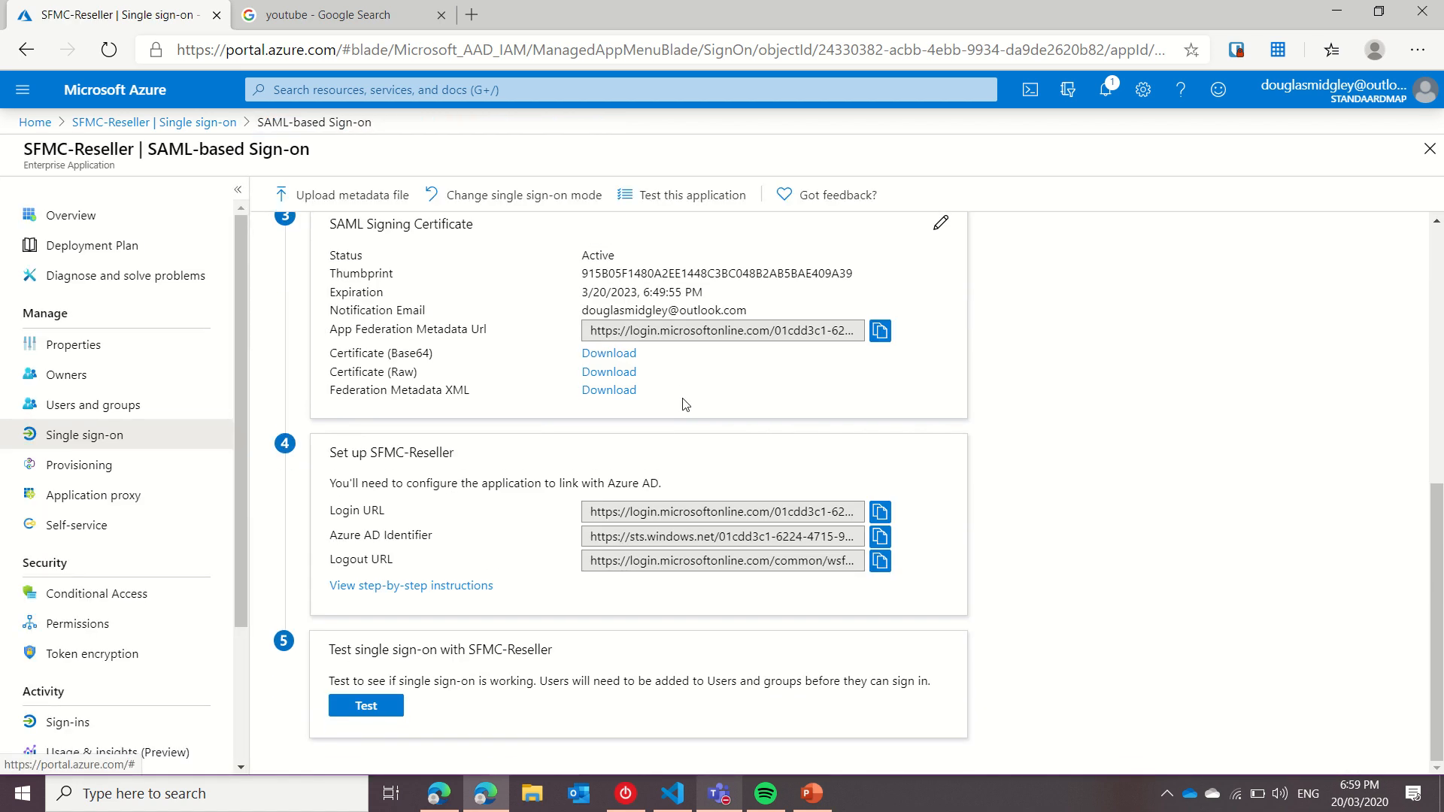
left_click(670, 196)
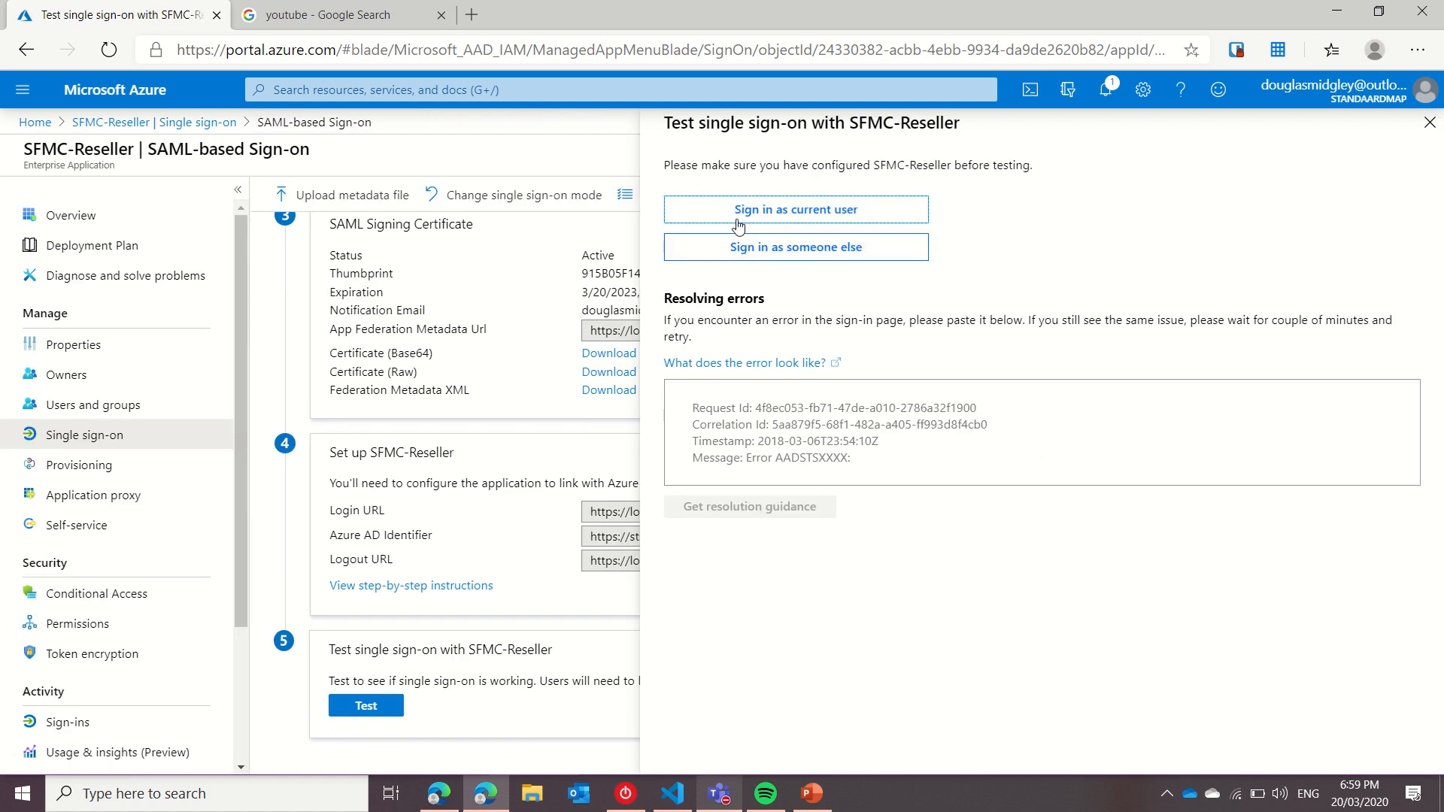
left_click(738, 218)
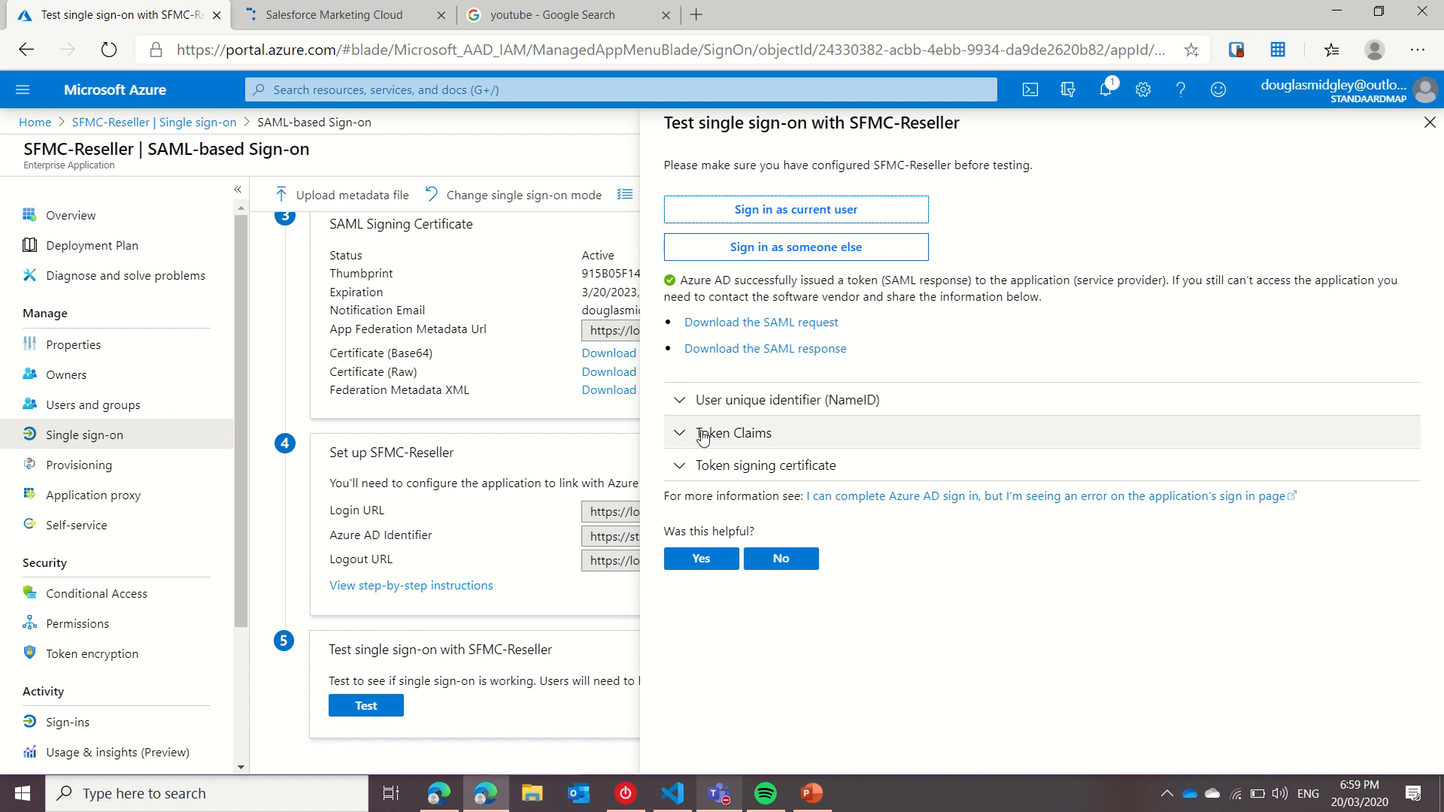
Compare the NameID value in the test result with the user signed in on the Marketing Cloud dashboard.
left_click(678, 400)
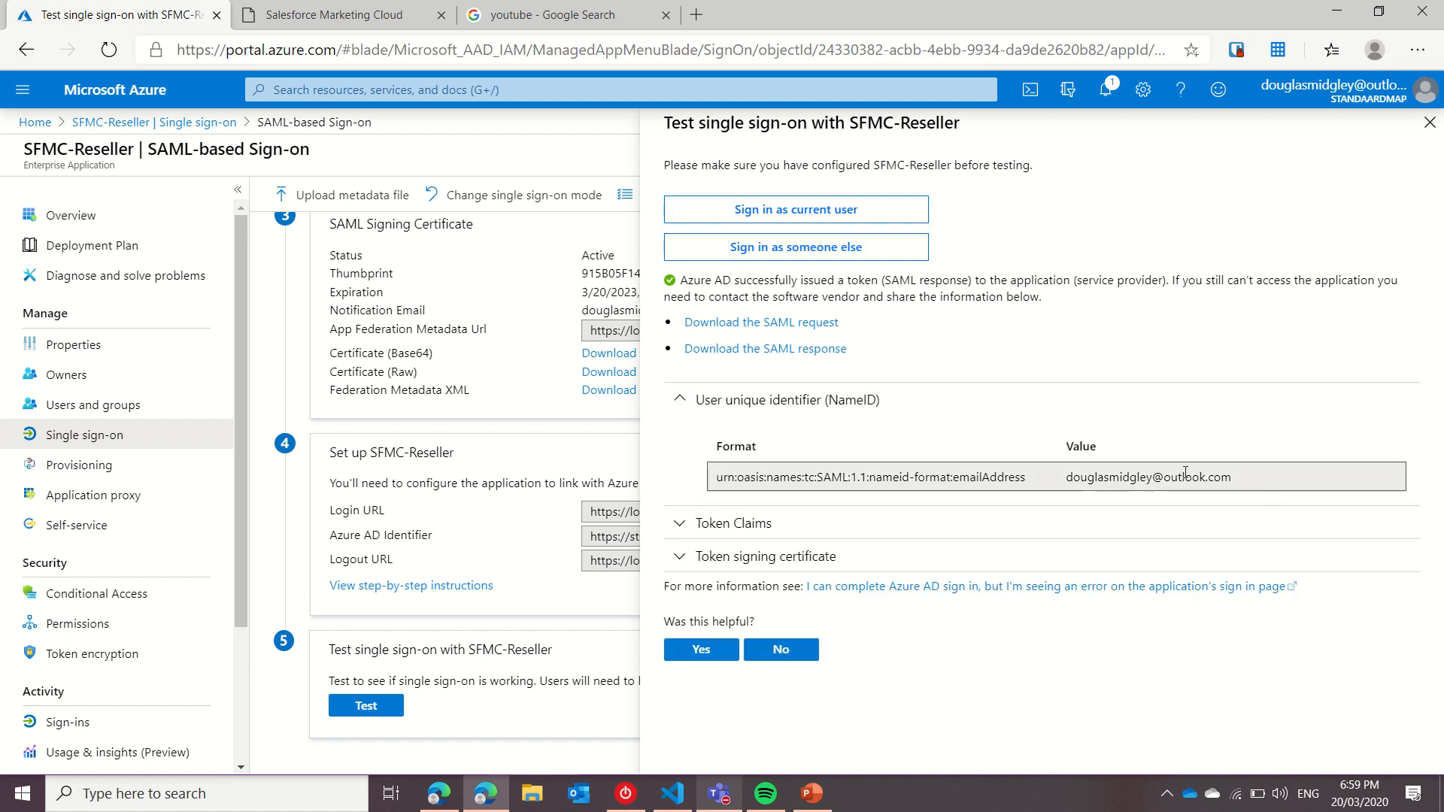
left_click_drag(1238, 477, 1064, 483)
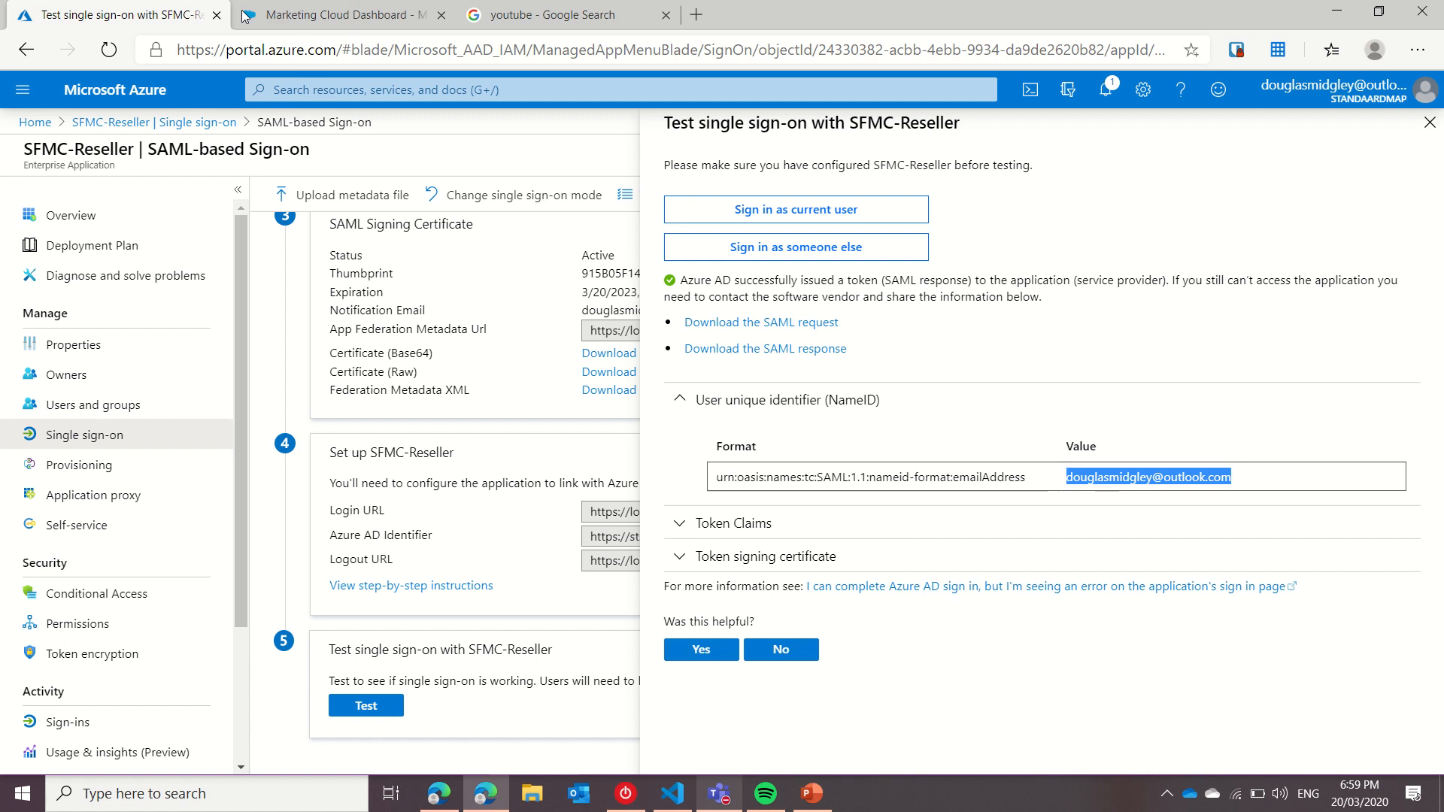
left_click(331, 14)
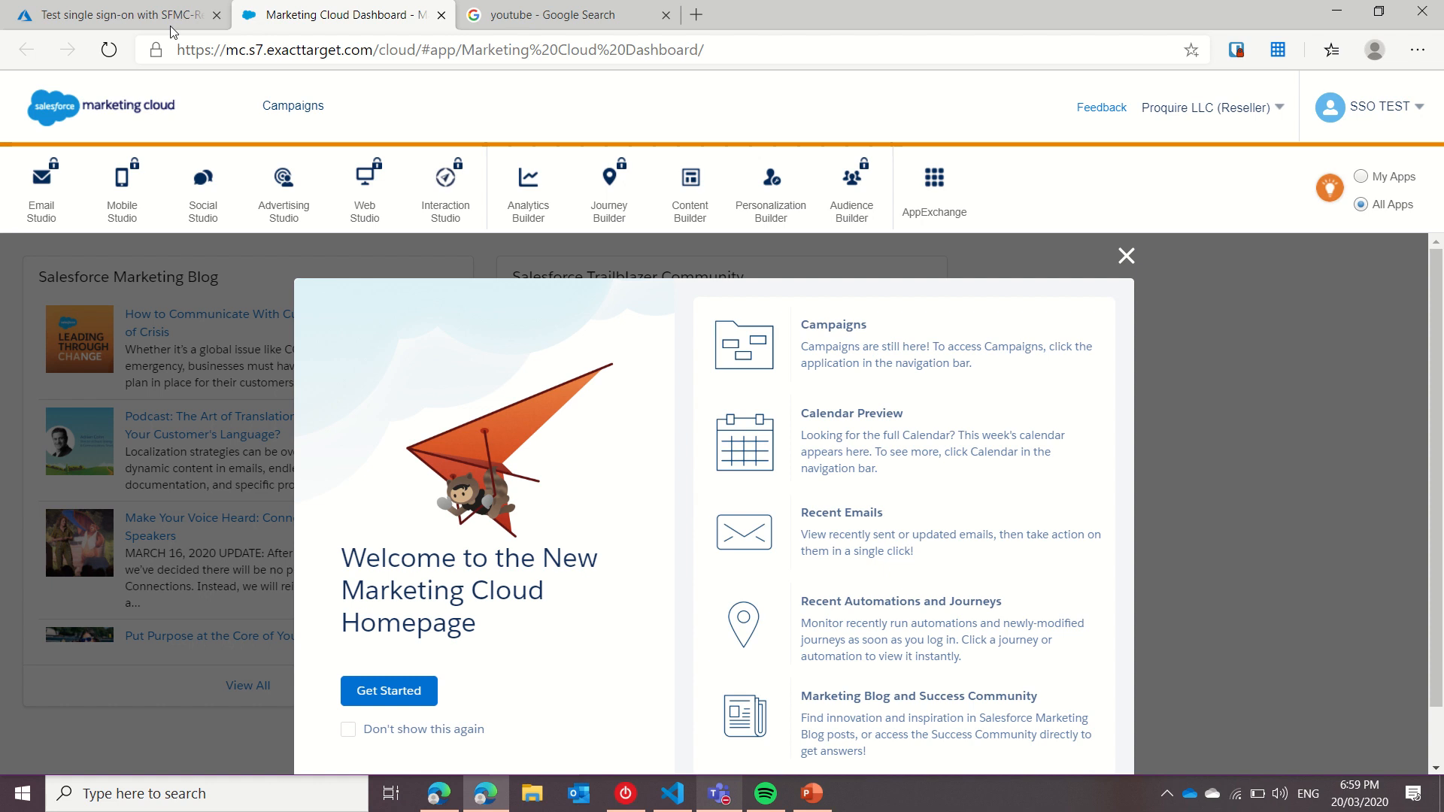
left_click(120, 15)
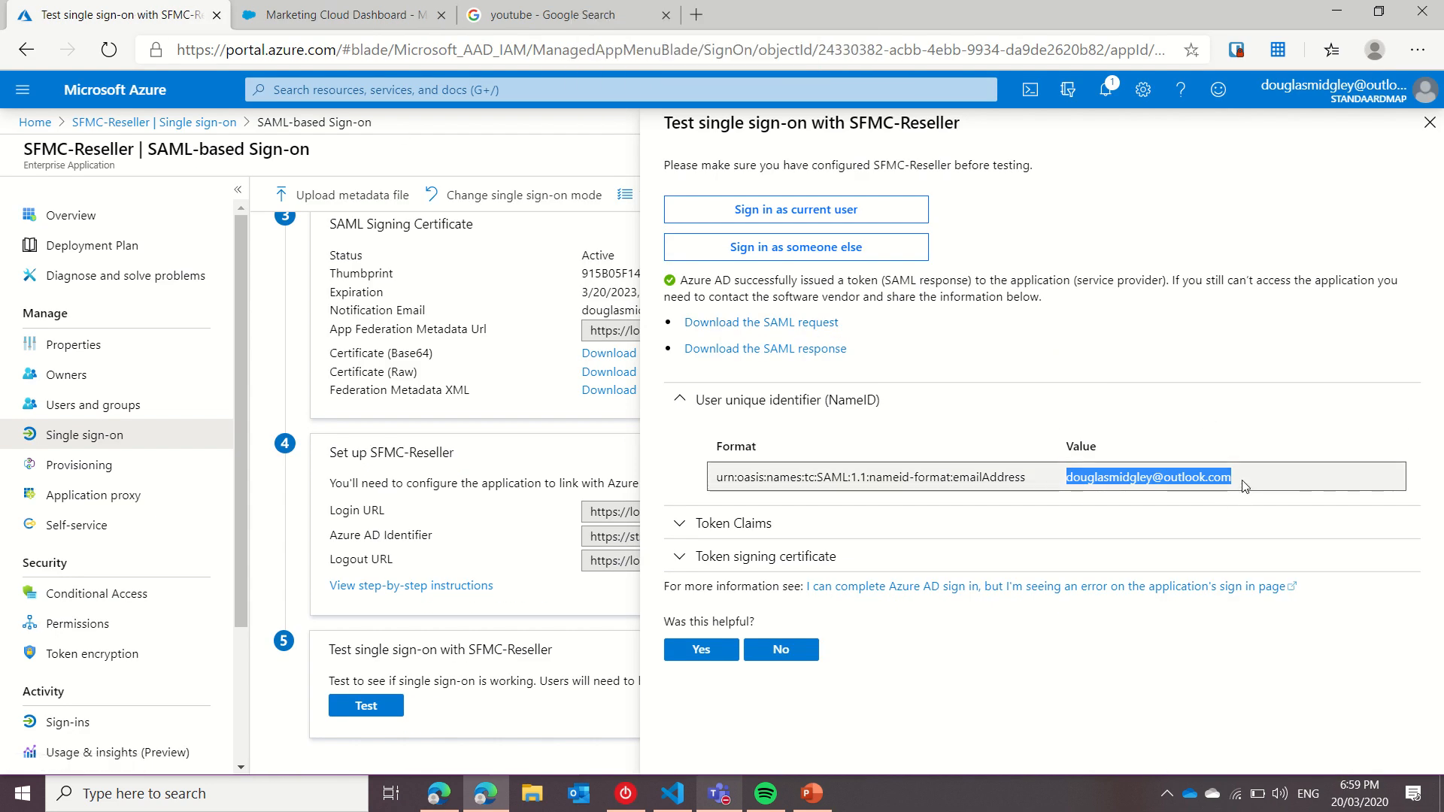
double_click(1110, 479)
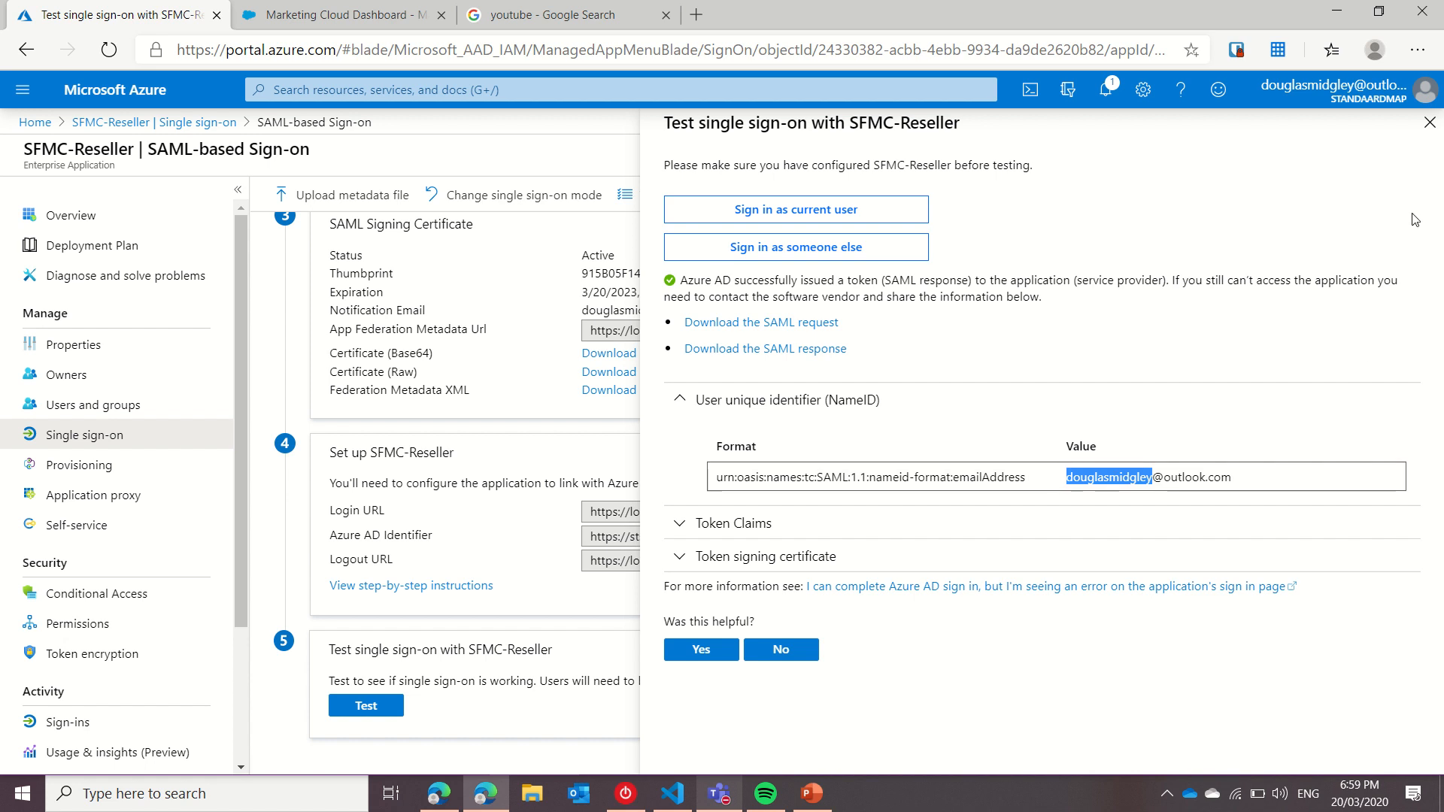
Close the single sign-on test and examine the source attributes available for the Unique User Identifier claim.
left_click(1430, 122)
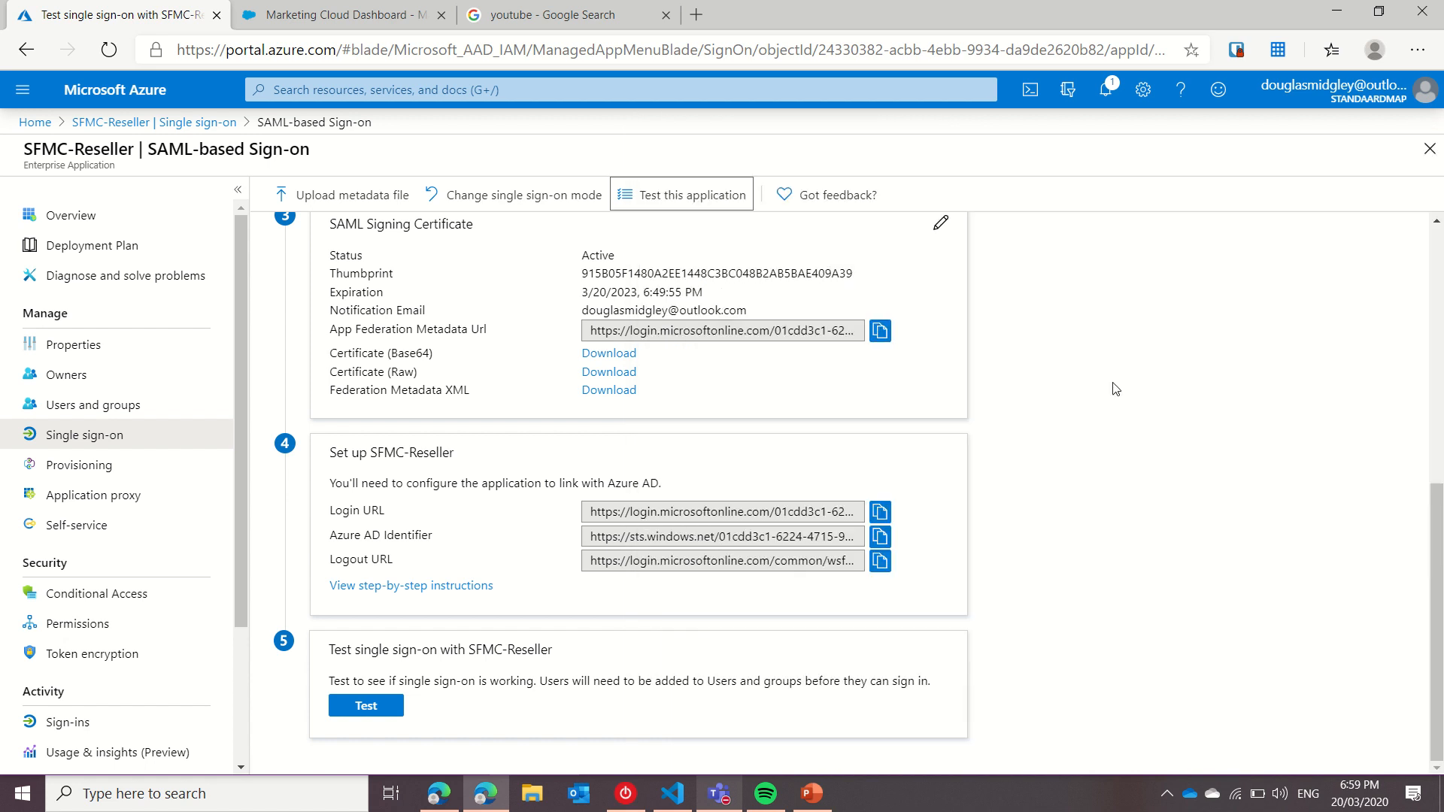
scroll(749, 562, "up", 2)
scroll(749, 562, "up", 4)
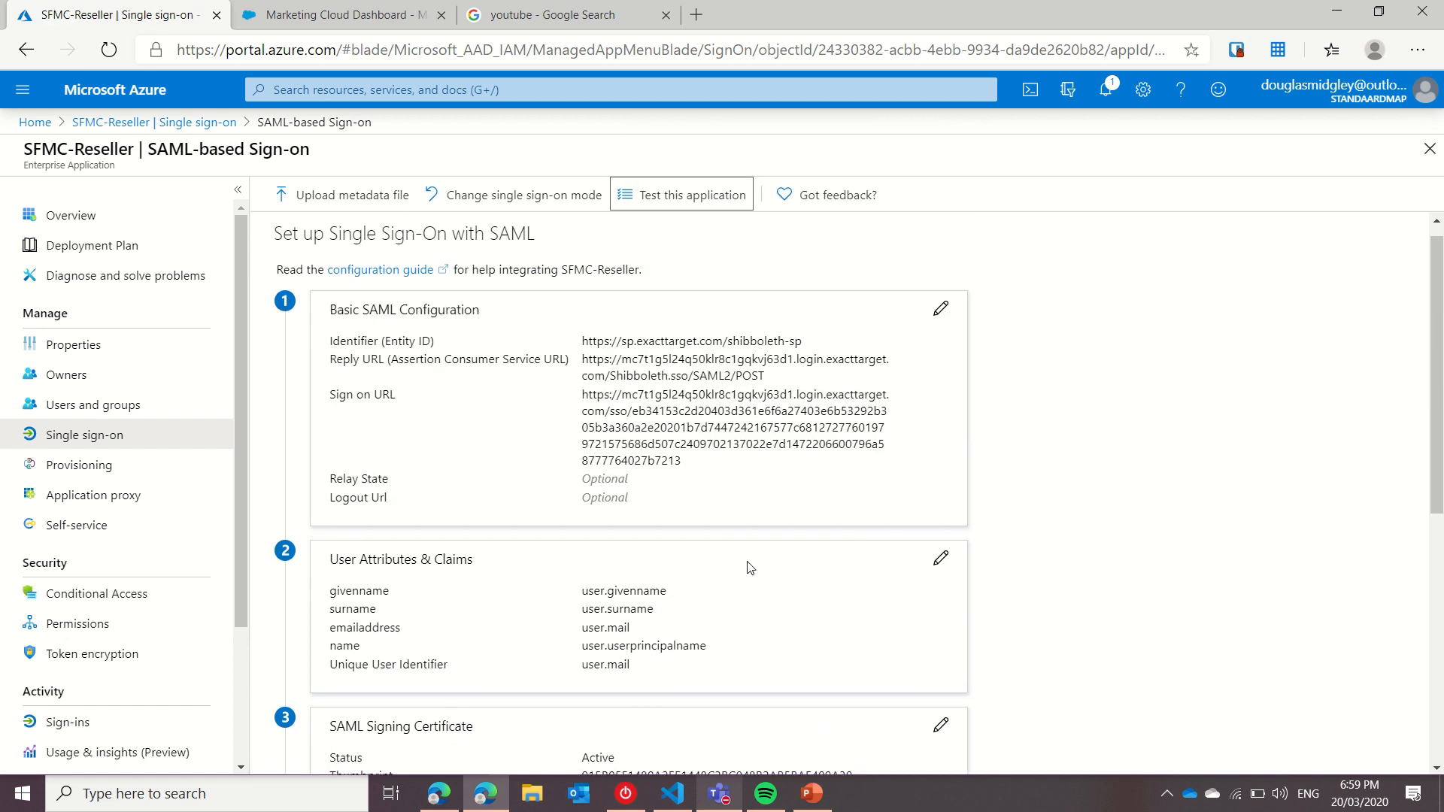
left_click(941, 557)
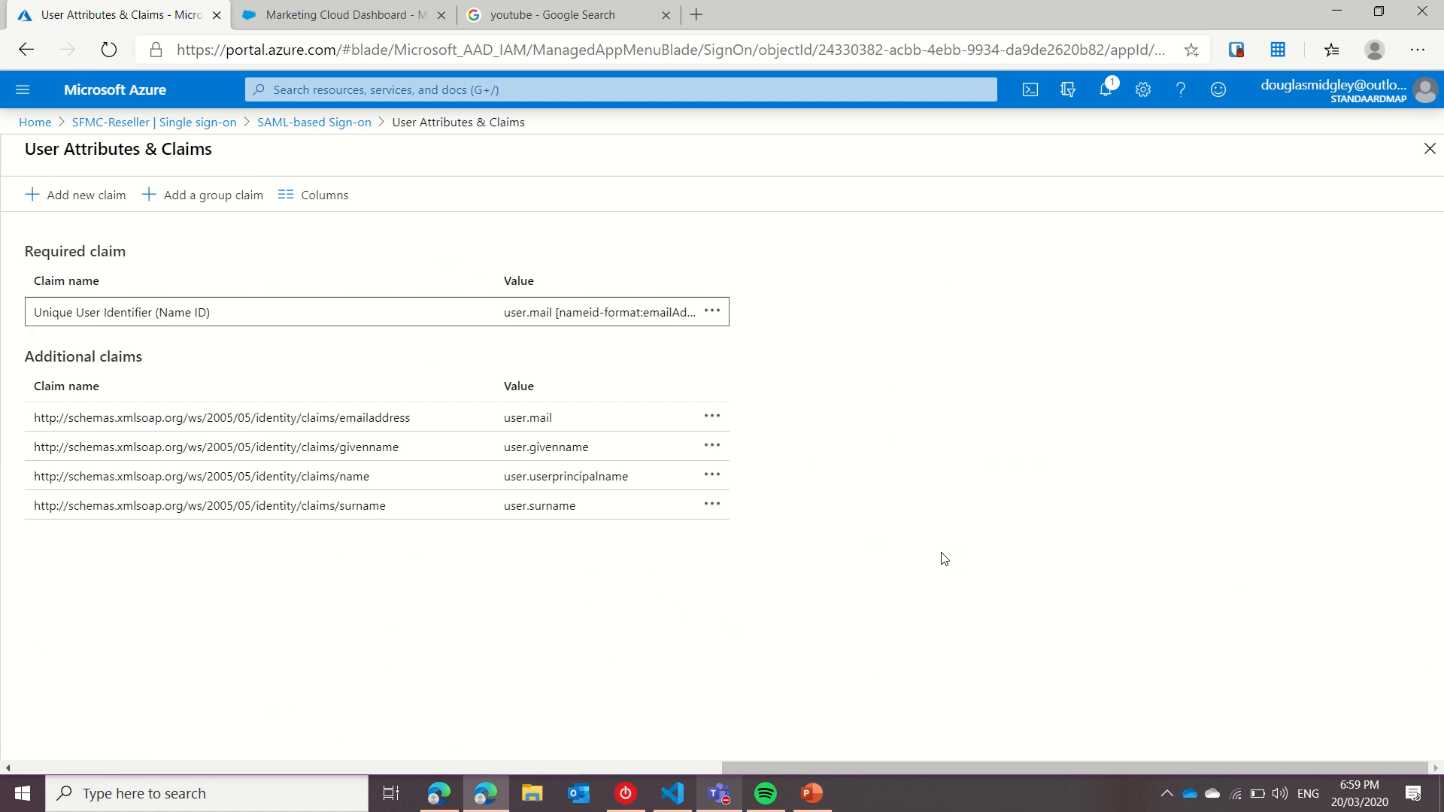
left_click(579, 323)
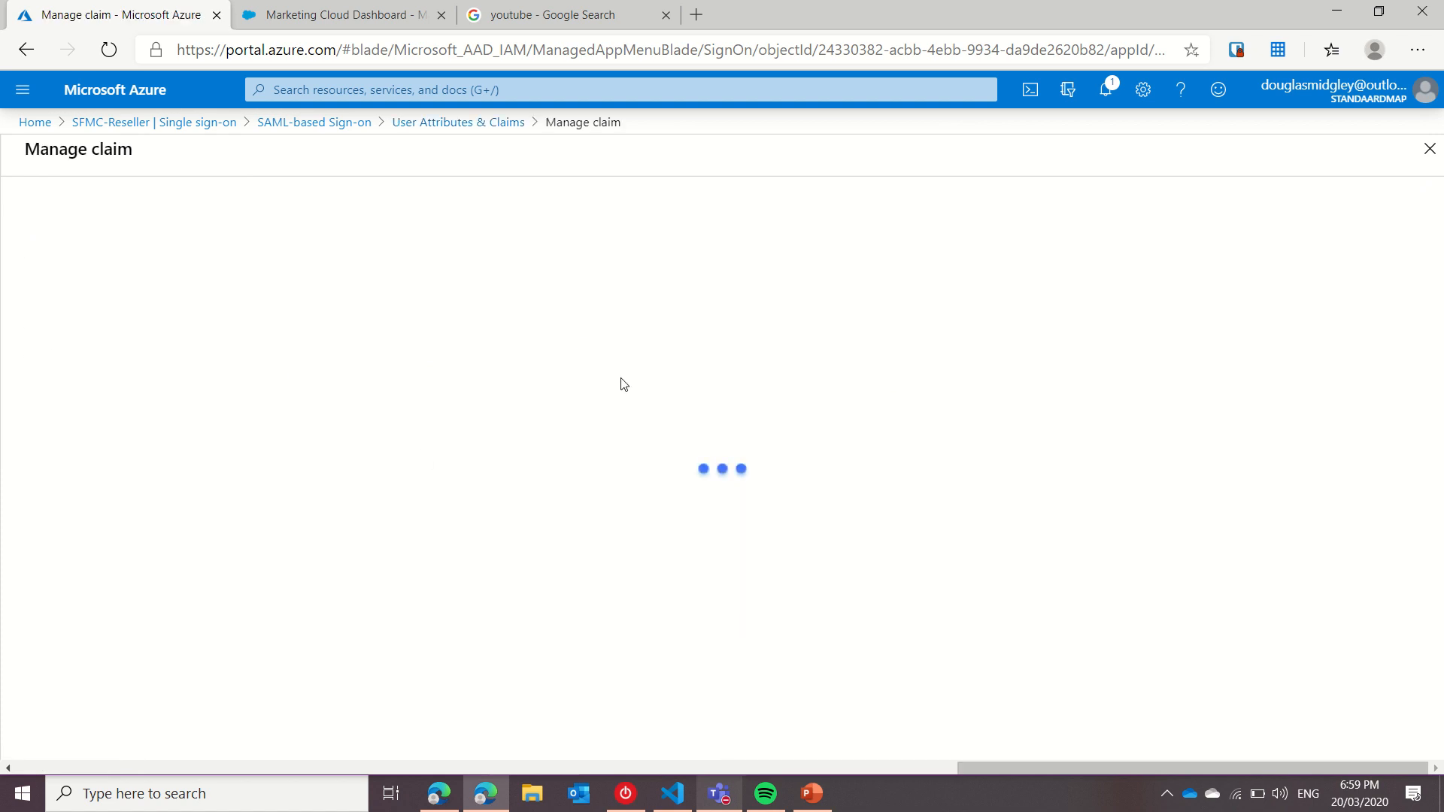
left_click(346, 443)
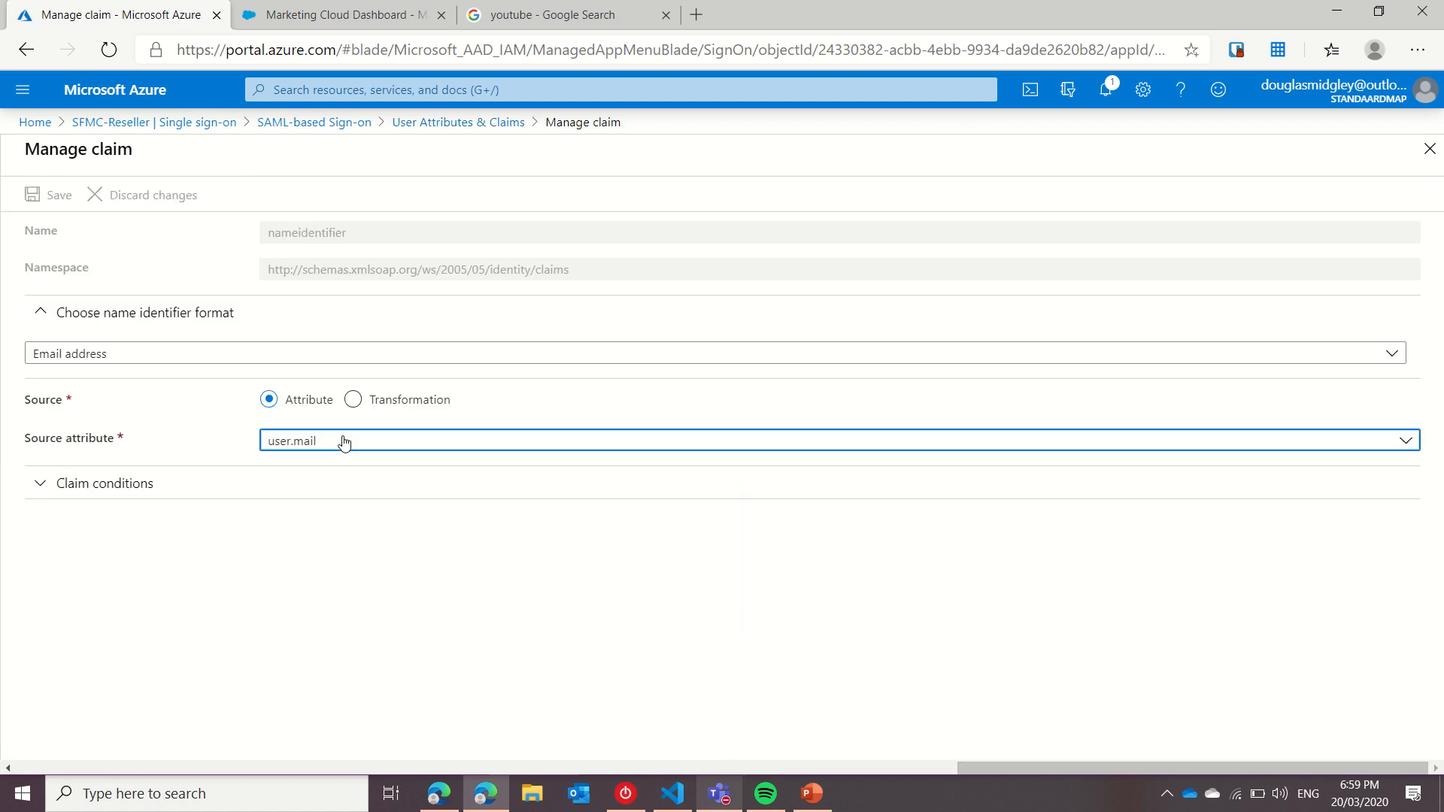
scroll(416, 554, "up", 5)
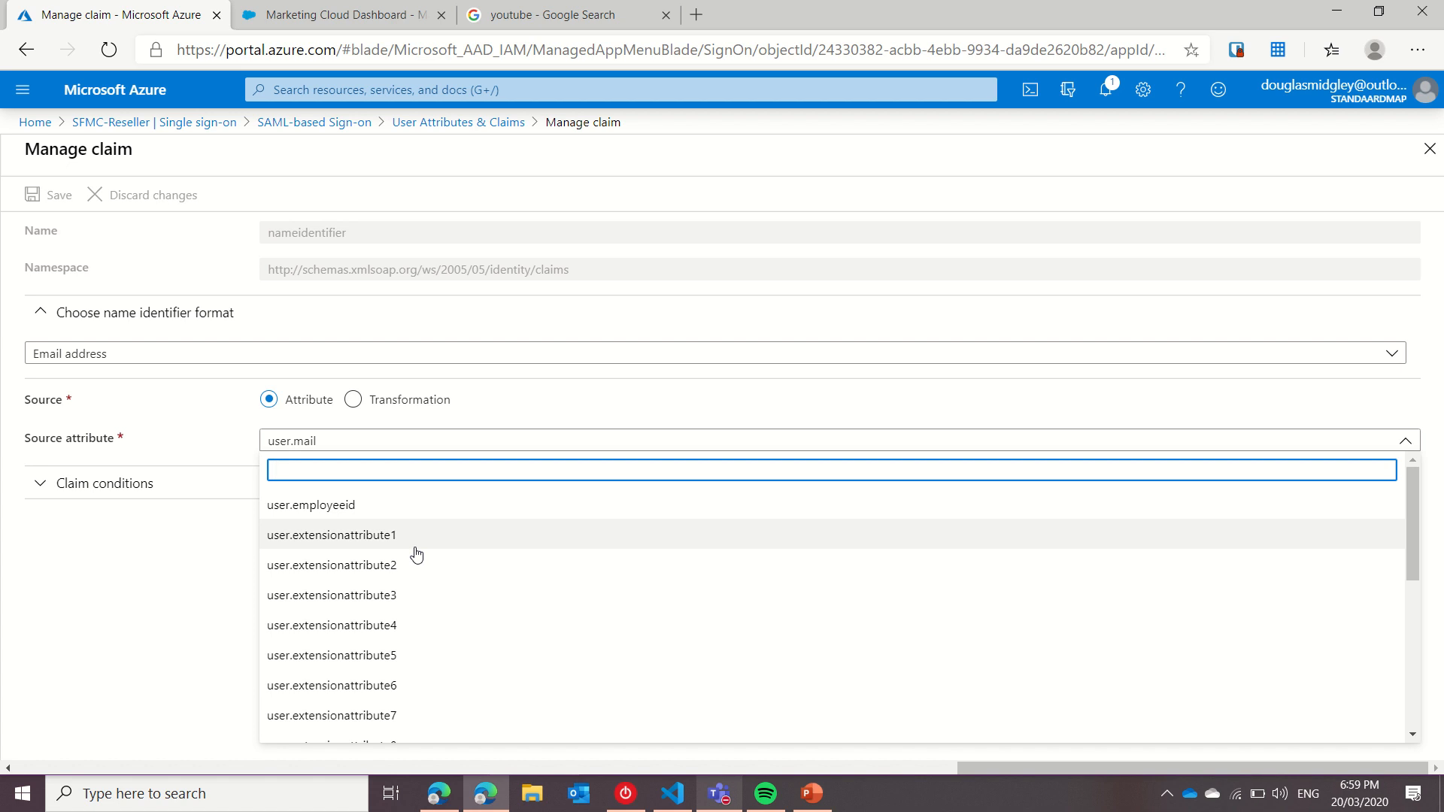
scroll(416, 555, "down", 5)
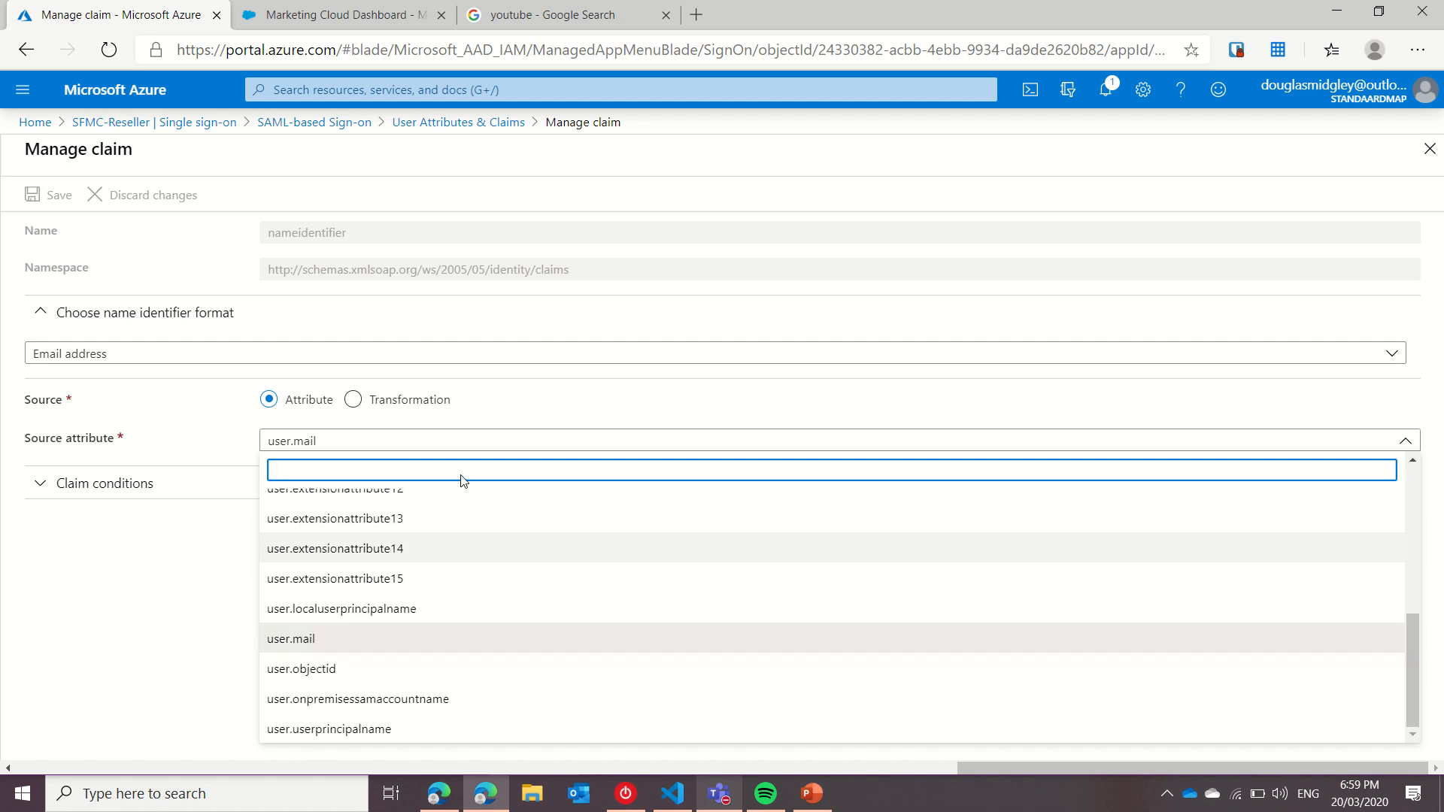
left_click(557, 185)
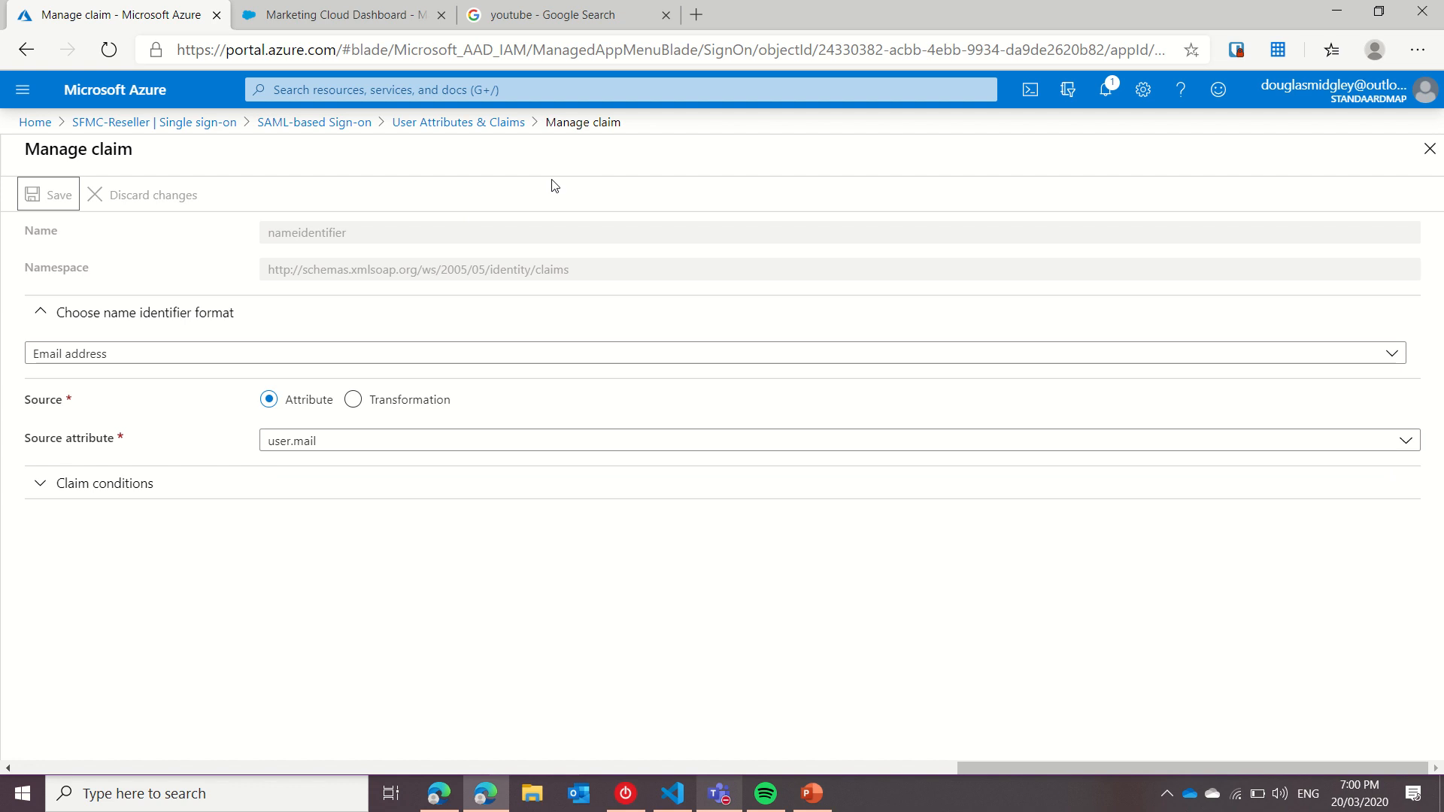
Switch to the Marketing Cloud dashboard and log the SSO TEST user out.
left_click(325, 9)
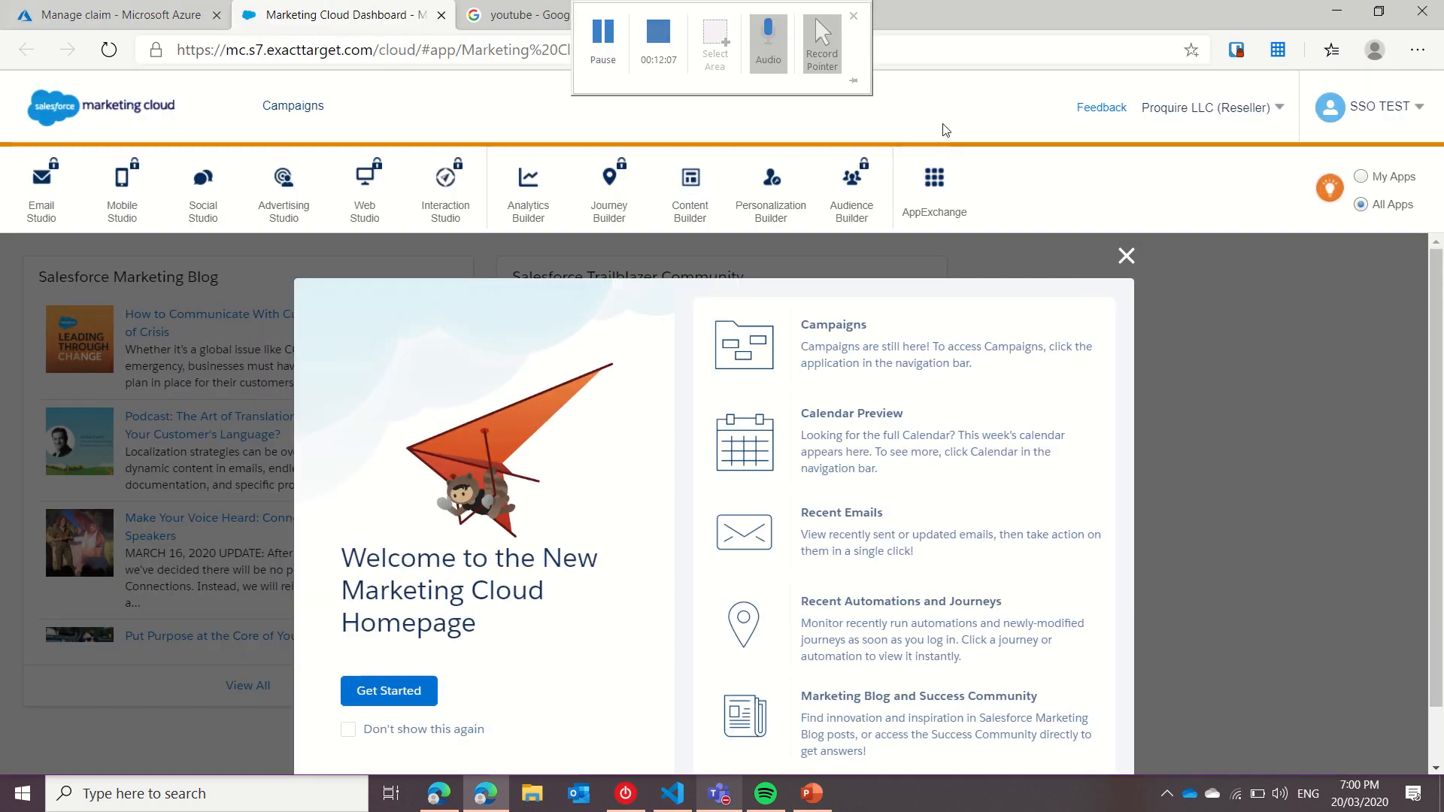
left_click(1354, 107)
left_click(1297, 282)
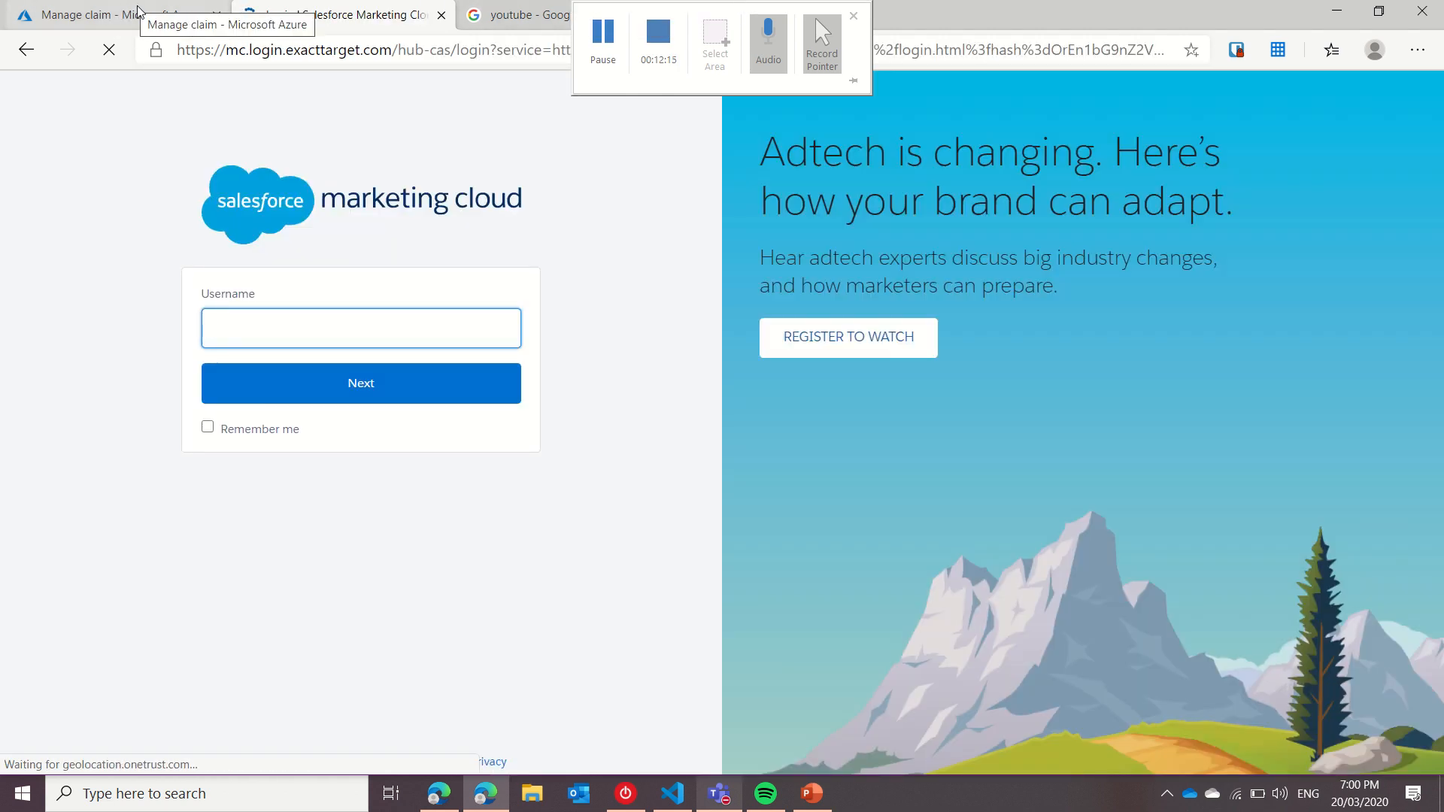
Copy the SSO TEST user's username from the admin session's Users page and submit it on the Marketing Cloud login page.
right_click(315, 339)
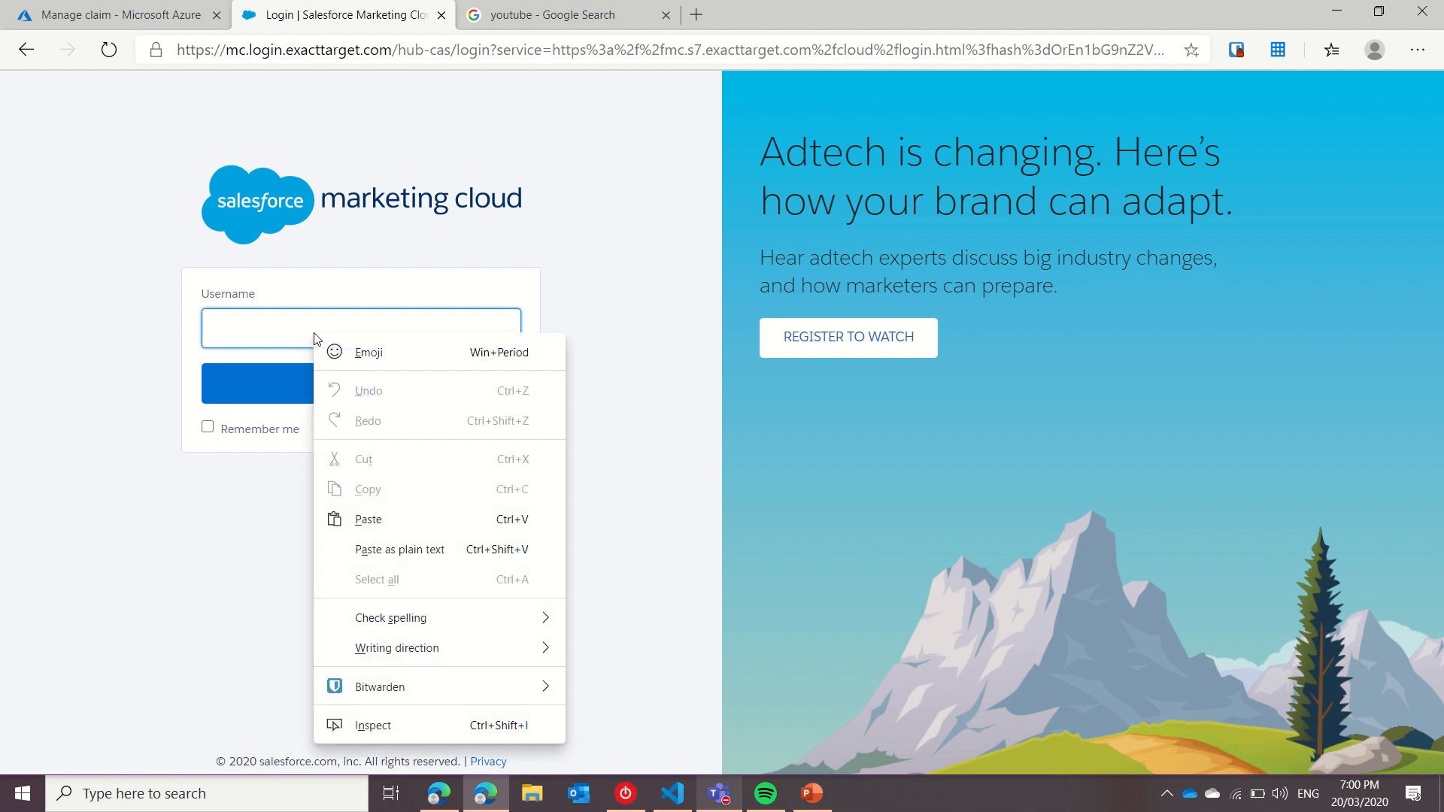
left_click(273, 327)
left_click(444, 802)
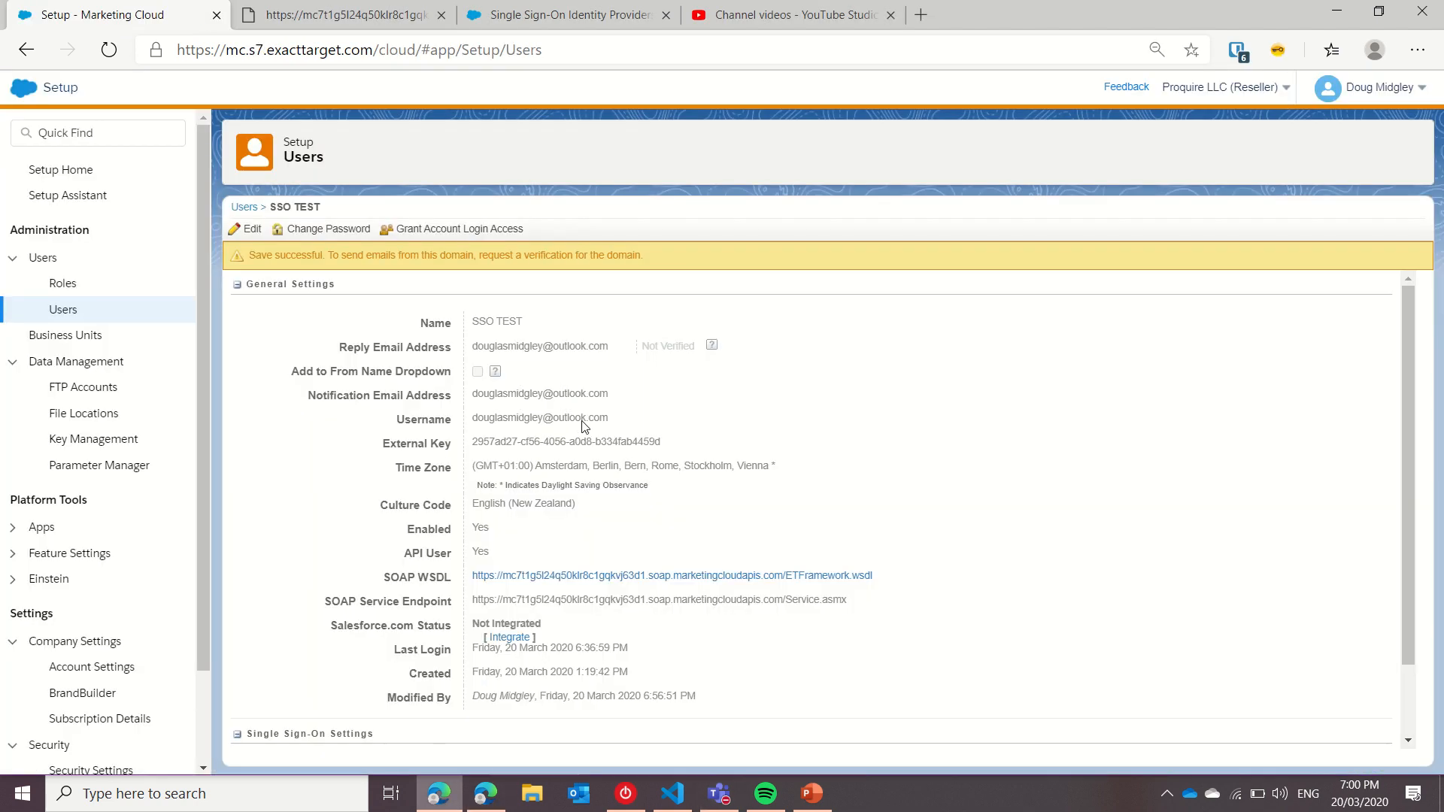
left_click_drag(624, 420, 468, 421)
key("ctrl+c")
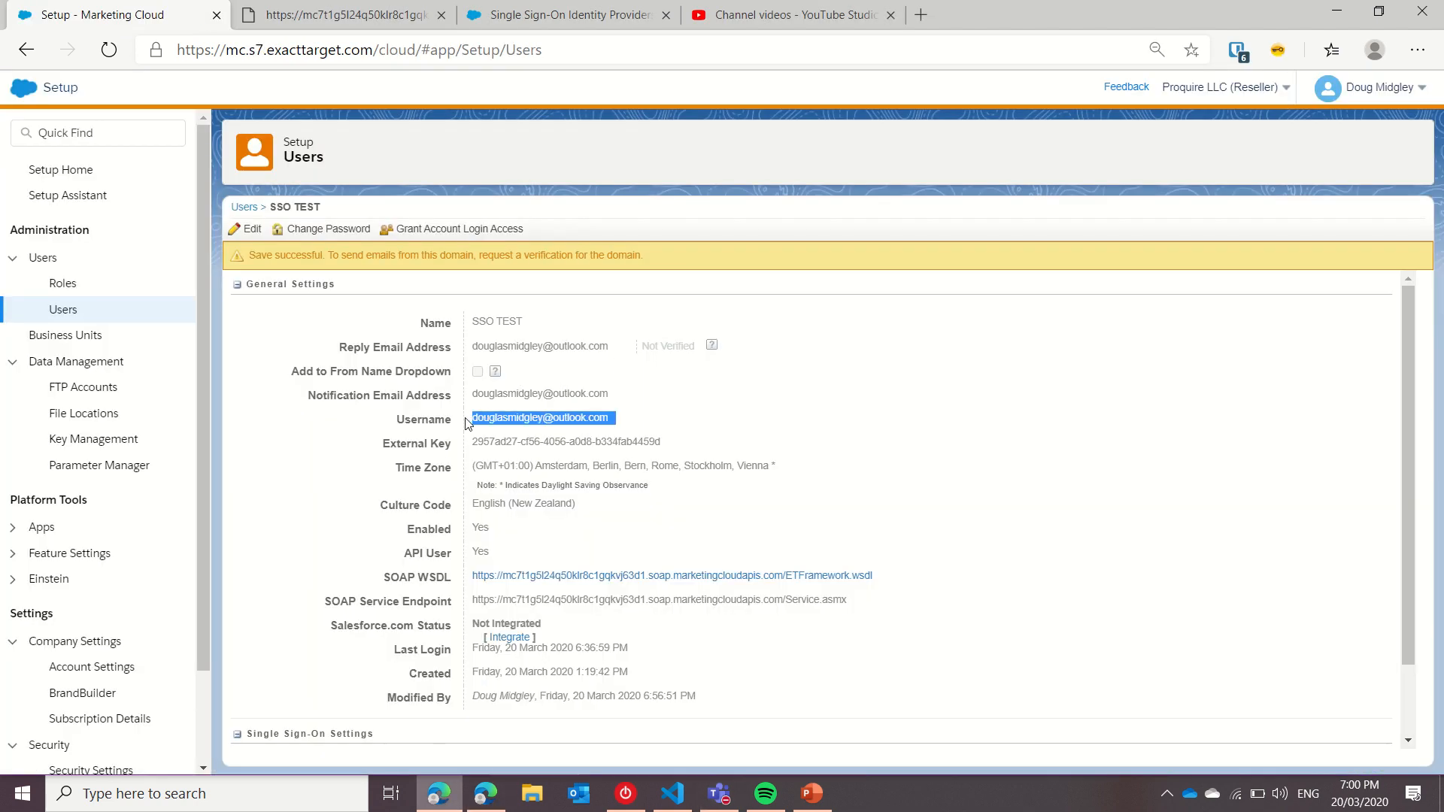
left_click(486, 793)
key("ctrl+v")
left_click(303, 385)
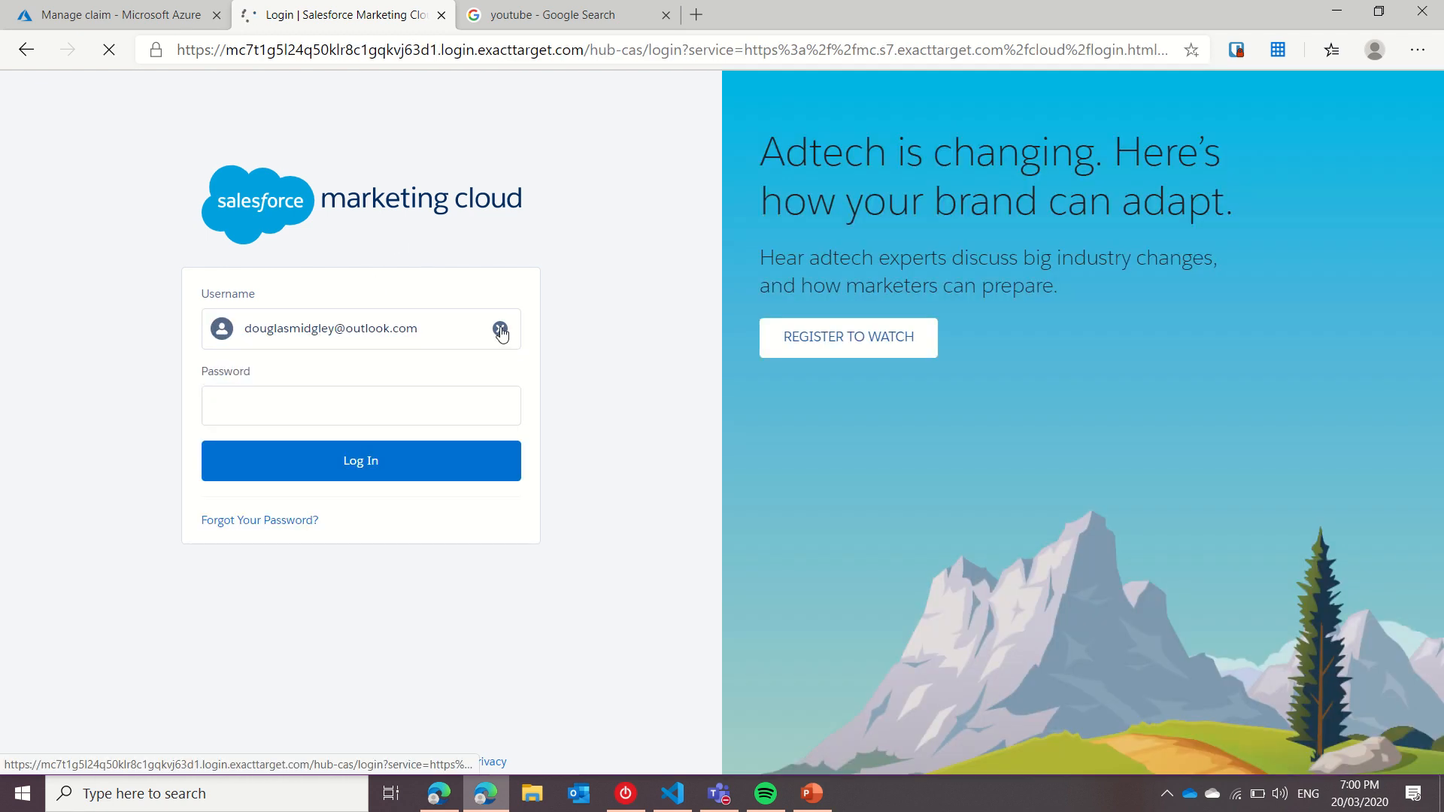
Enter the copied username again on the cleared Marketing Cloud login form and continue to the password prompt.
key("ctrl+v")
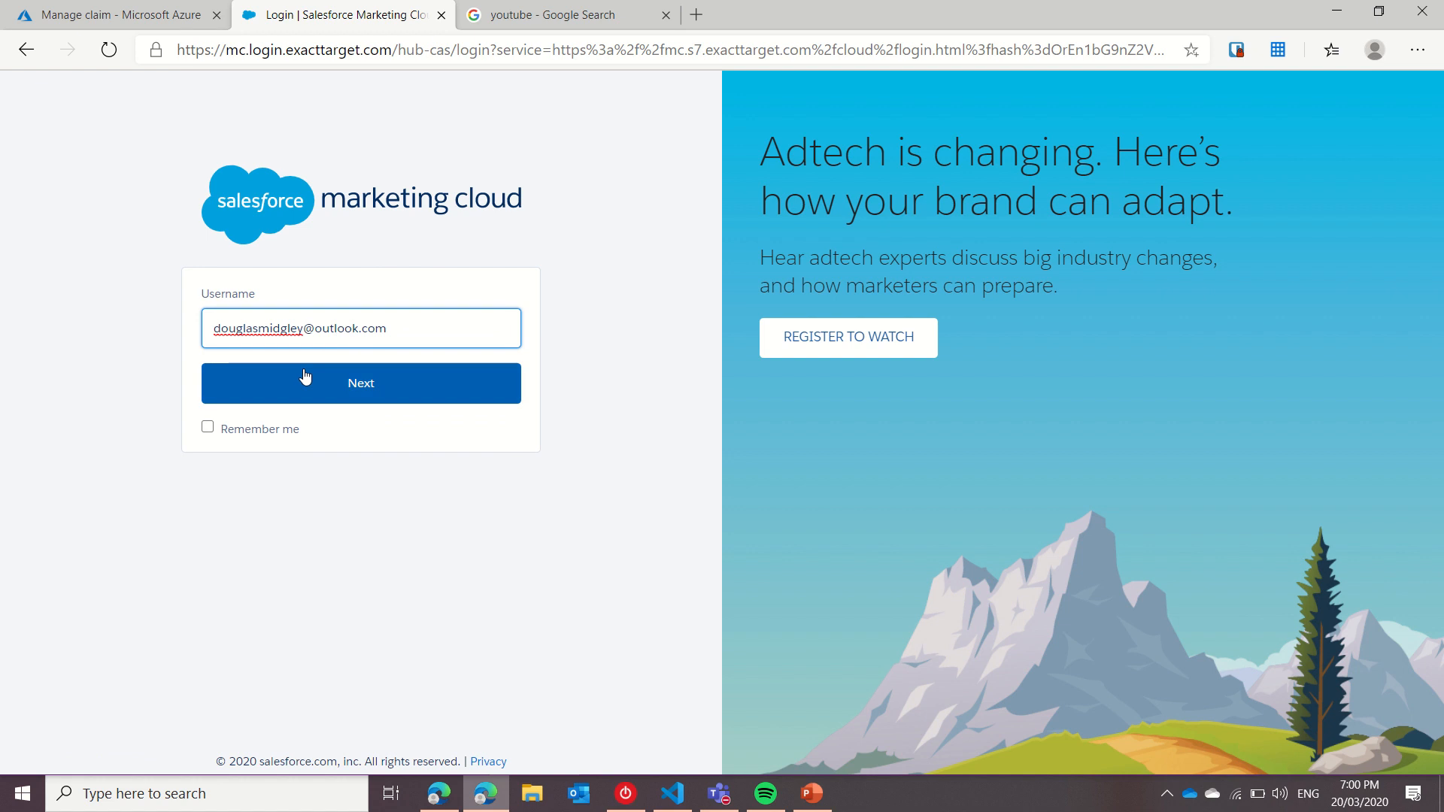
scroll(764, 464, "down", 1)
scroll(765, 469, "up", 1)
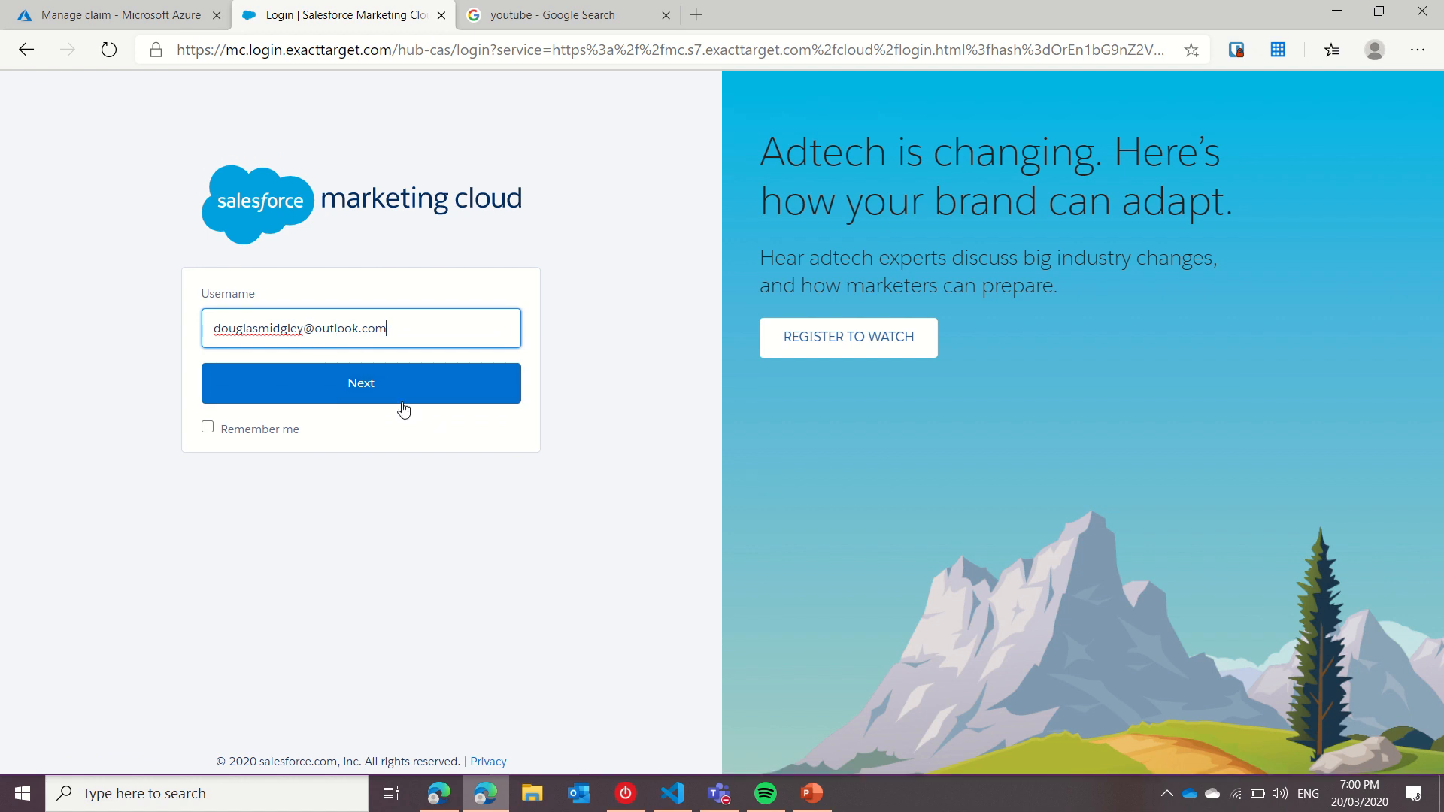
left_click(352, 399)
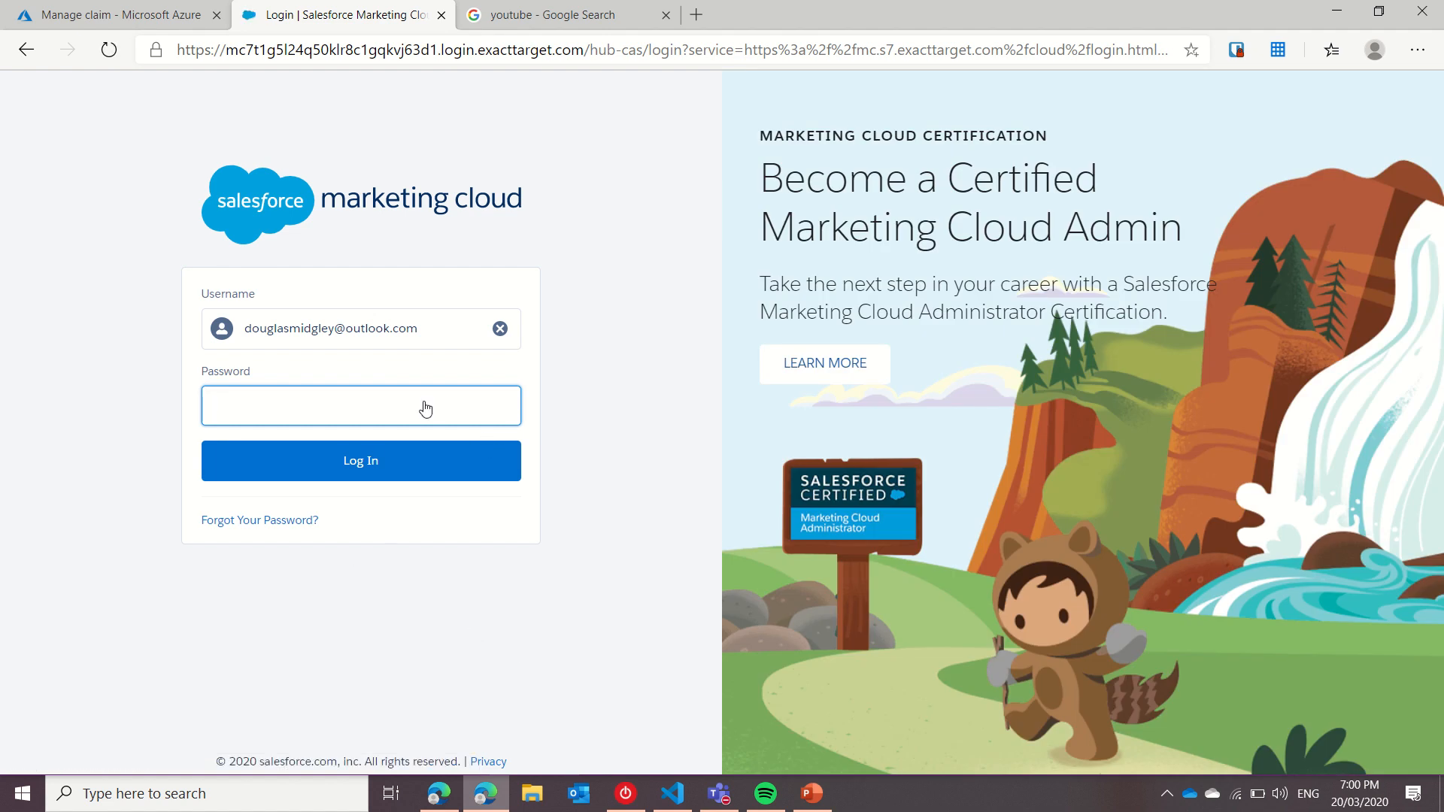
Try to log in to Marketing Cloud with the account password, then retry with the password entered again.
type("•")
left_click(386, 461)
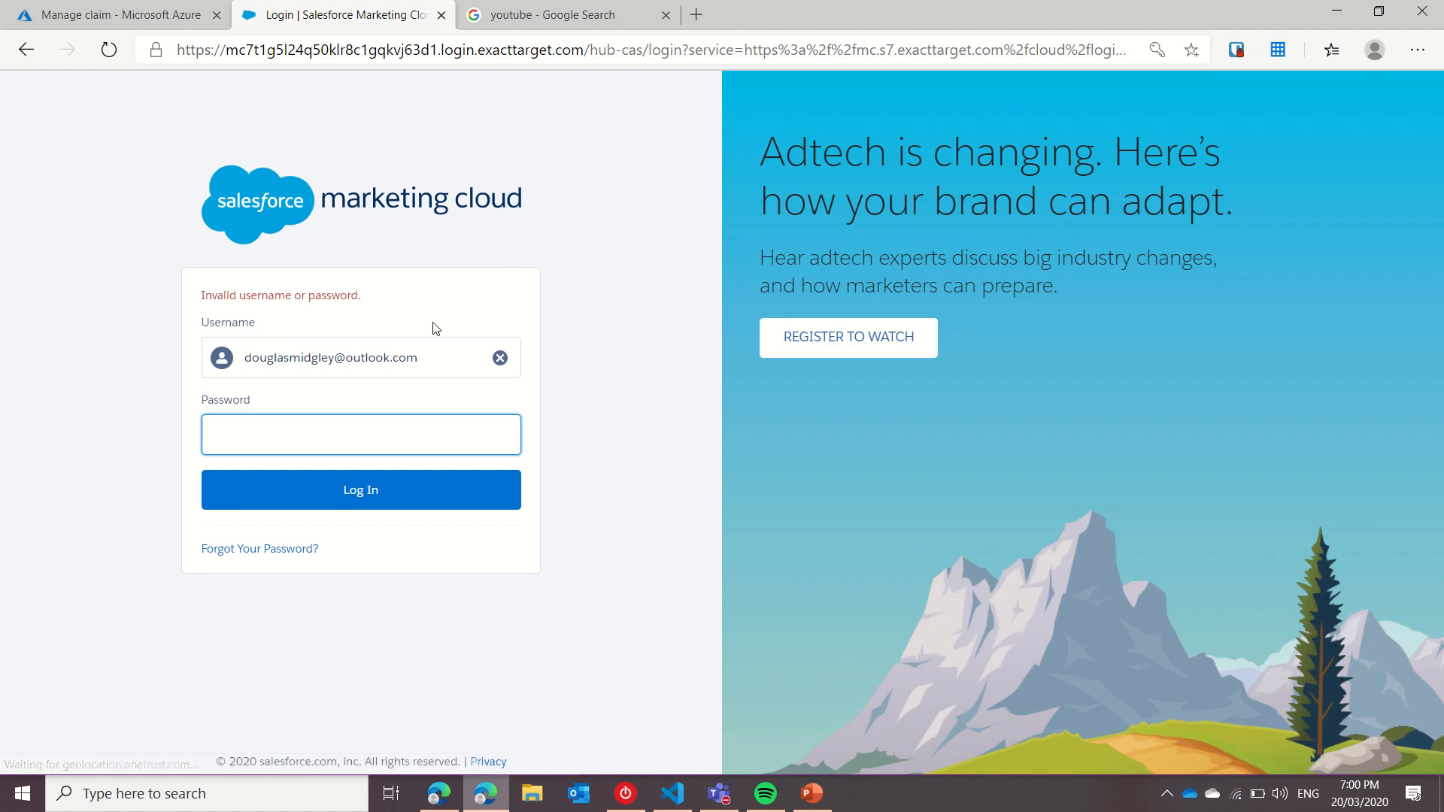
left_click(296, 489)
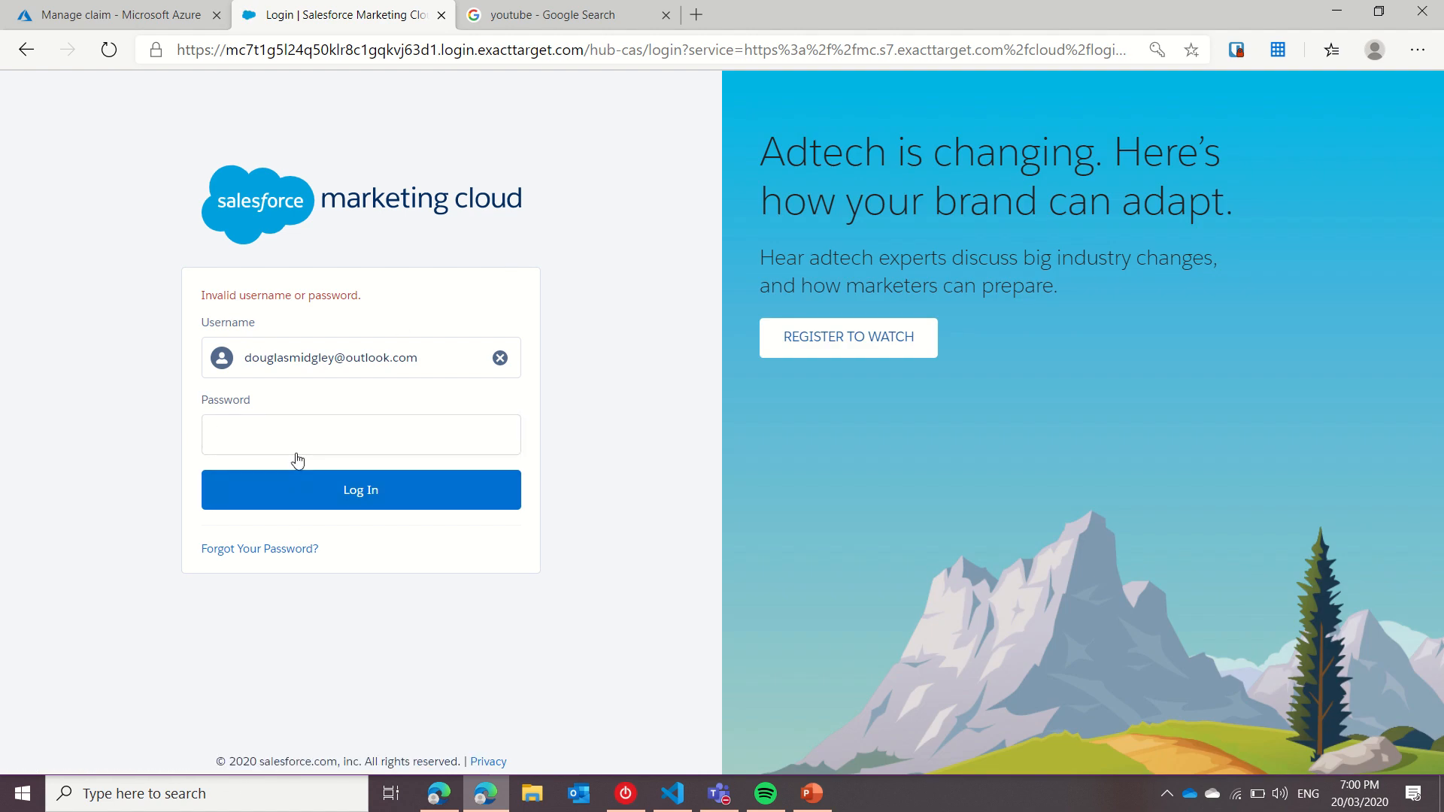
left_click(297, 455)
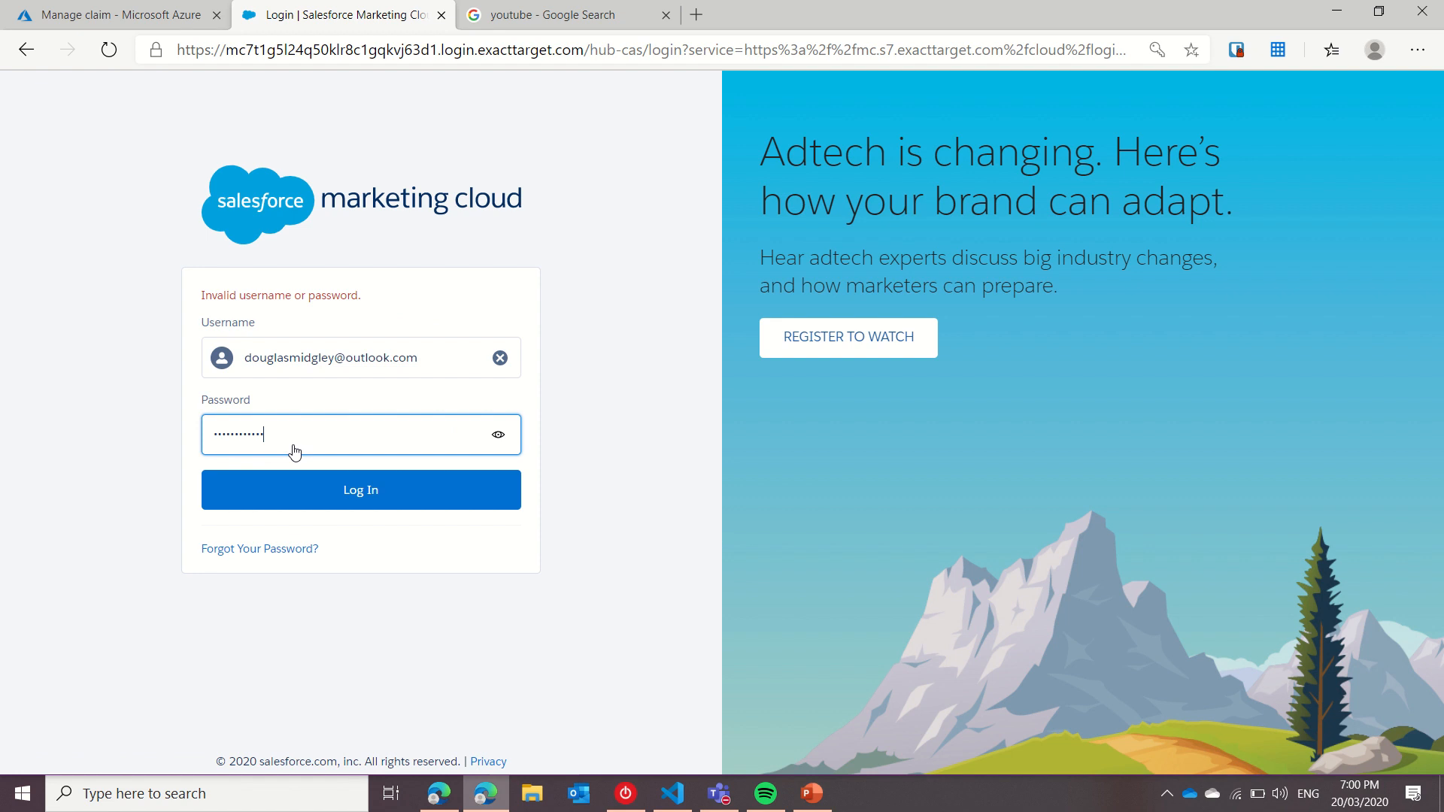
left_click(278, 496)
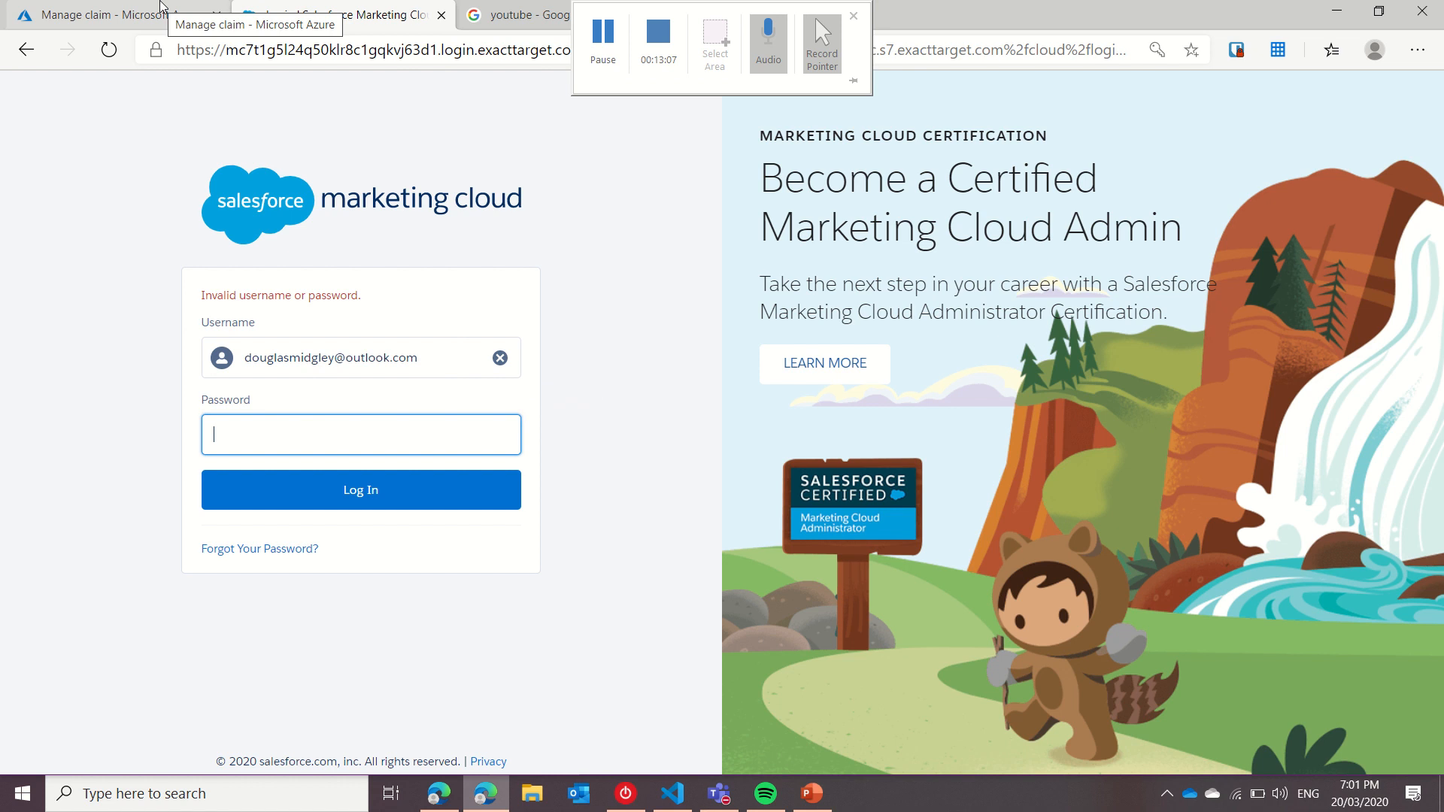
Copy the Marketing Cloud SP Initiated Link from the single sign-on section of Security Settings in the admin session.
left_click(439, 794)
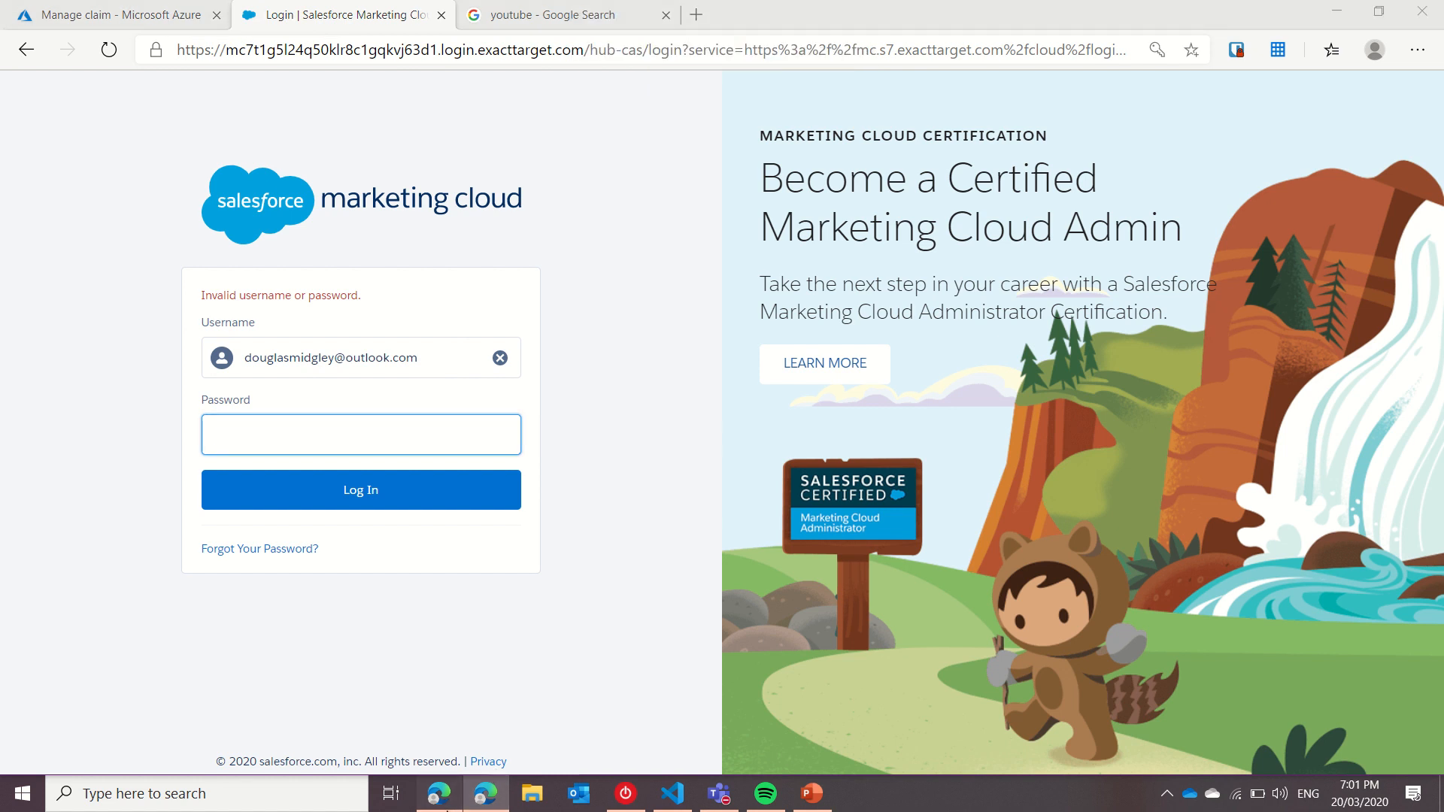
scroll(963, 442, "down", 2)
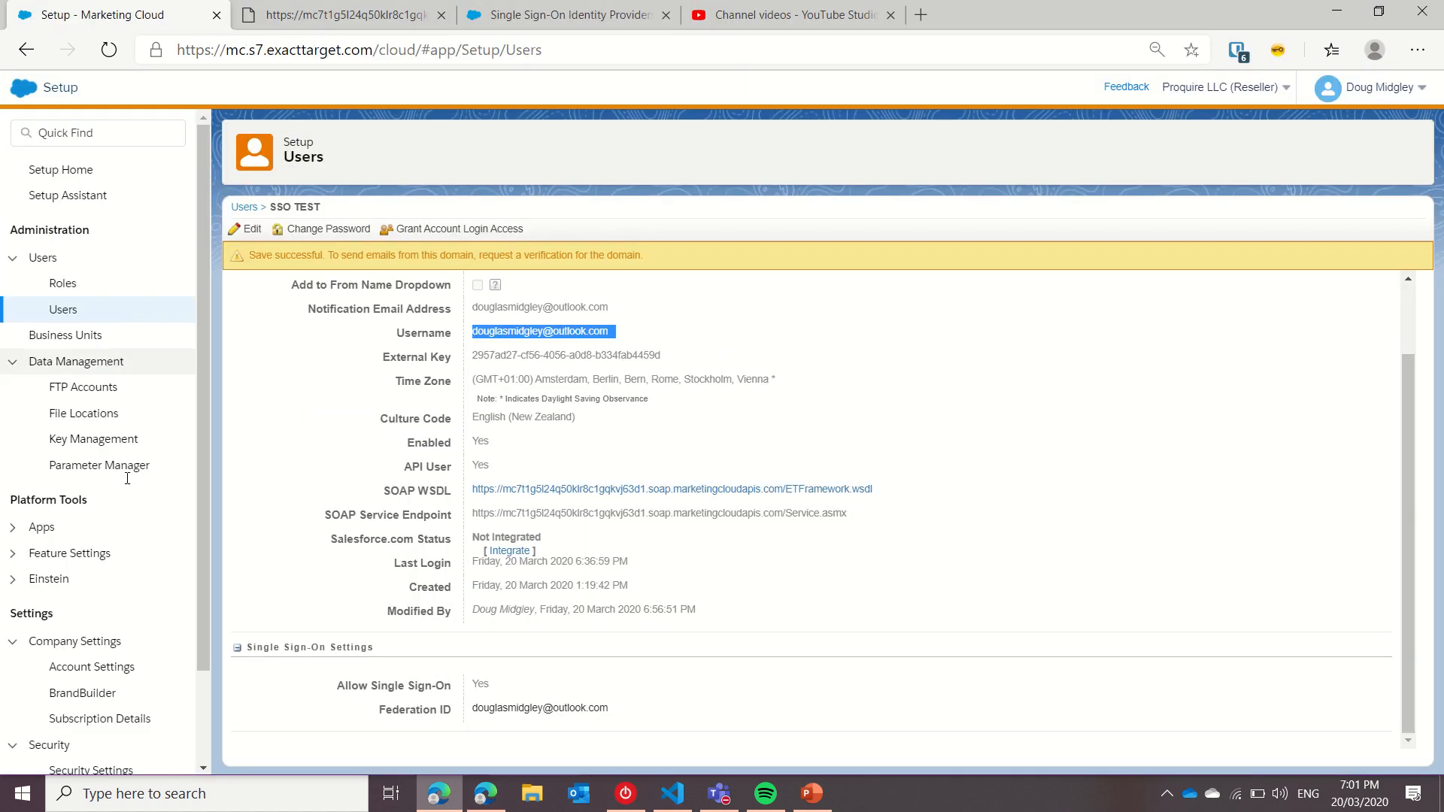
scroll(106, 369, "down", 2)
left_click(102, 666)
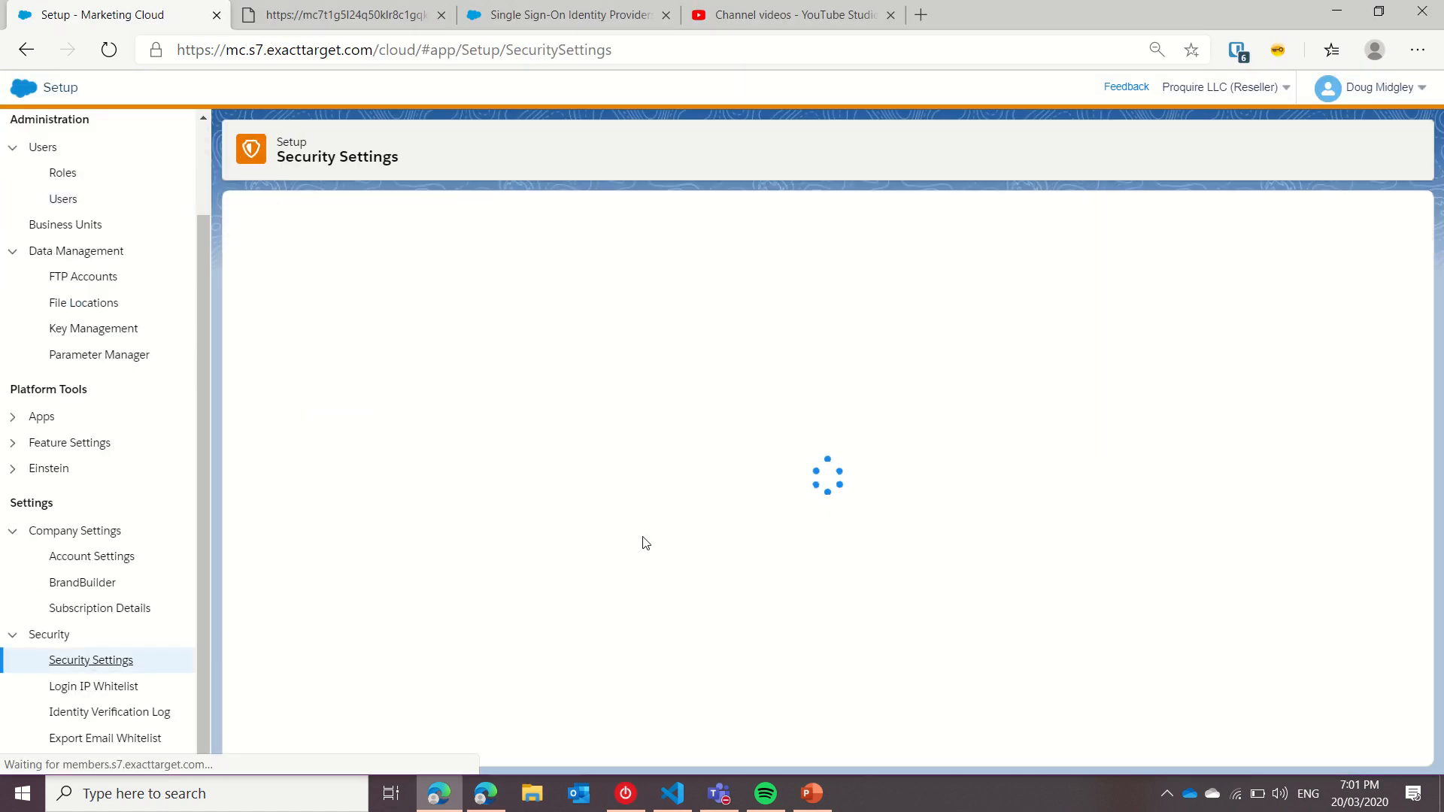
scroll(645, 549, "down", 10)
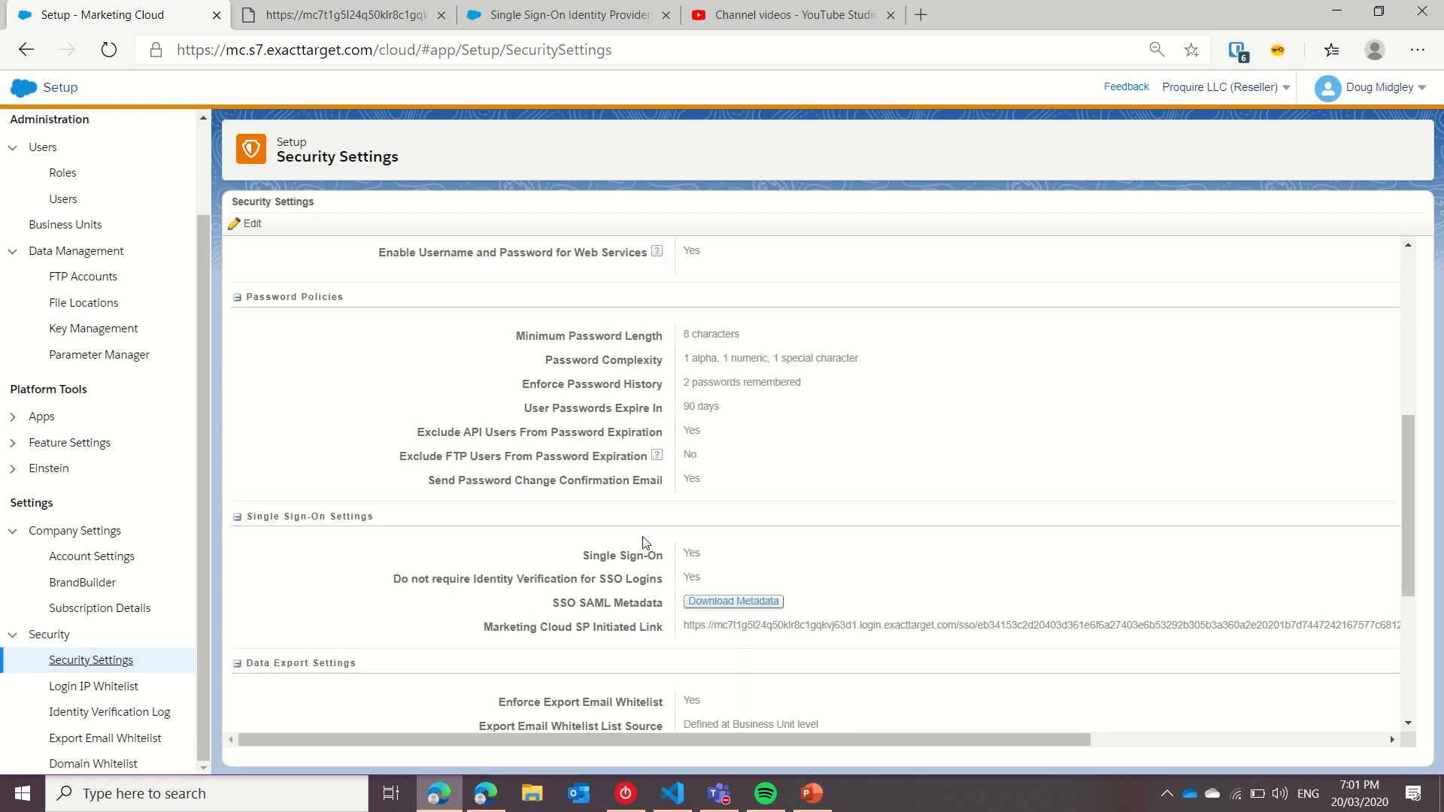
left_click_drag(687, 351, 1399, 351)
key("ctrl+c")
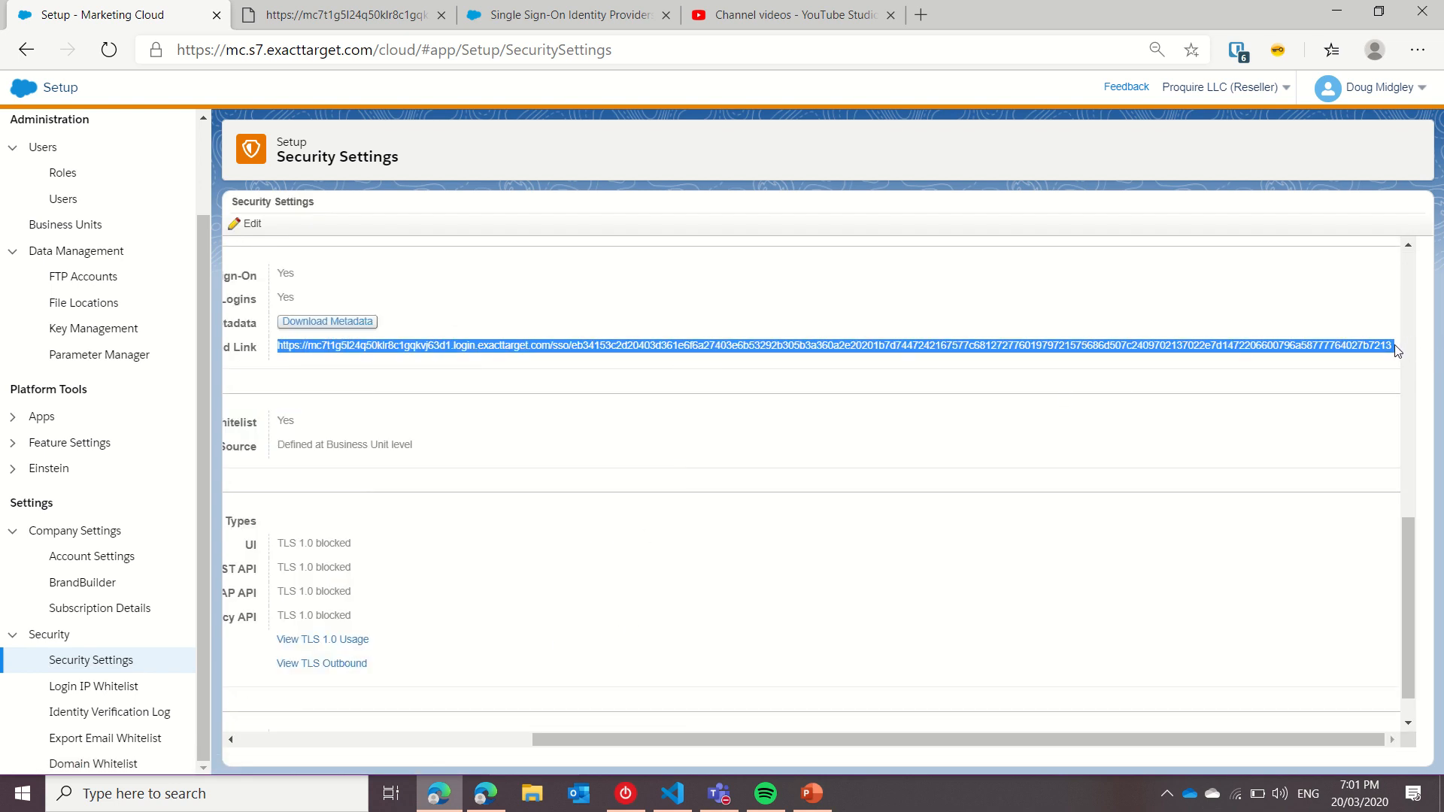
Open the copied SP Initiated Link in place of the youtube search page and close the old login page.
left_click(486, 793)
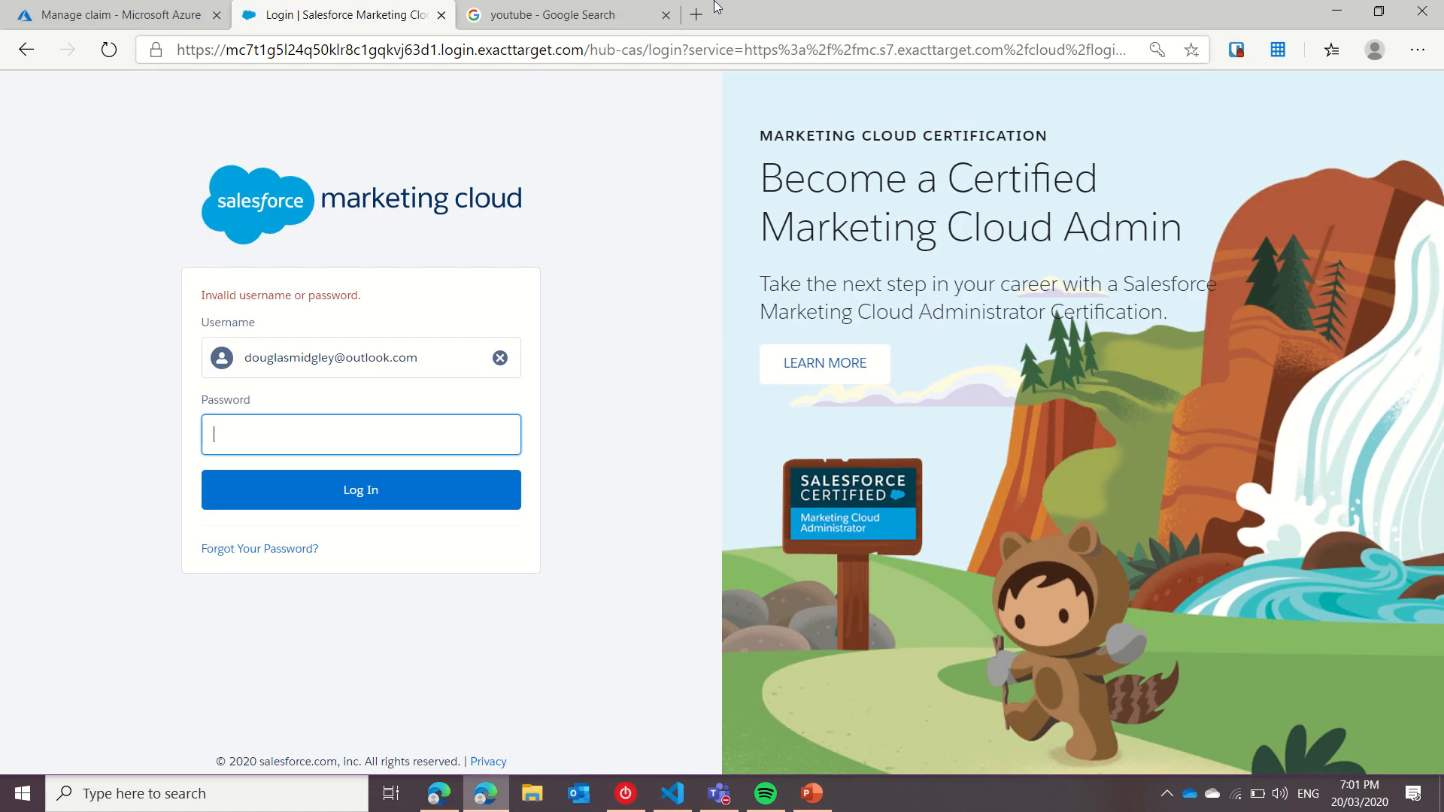
left_click(608, 15)
left_click(589, 49)
key("ctrl+v")
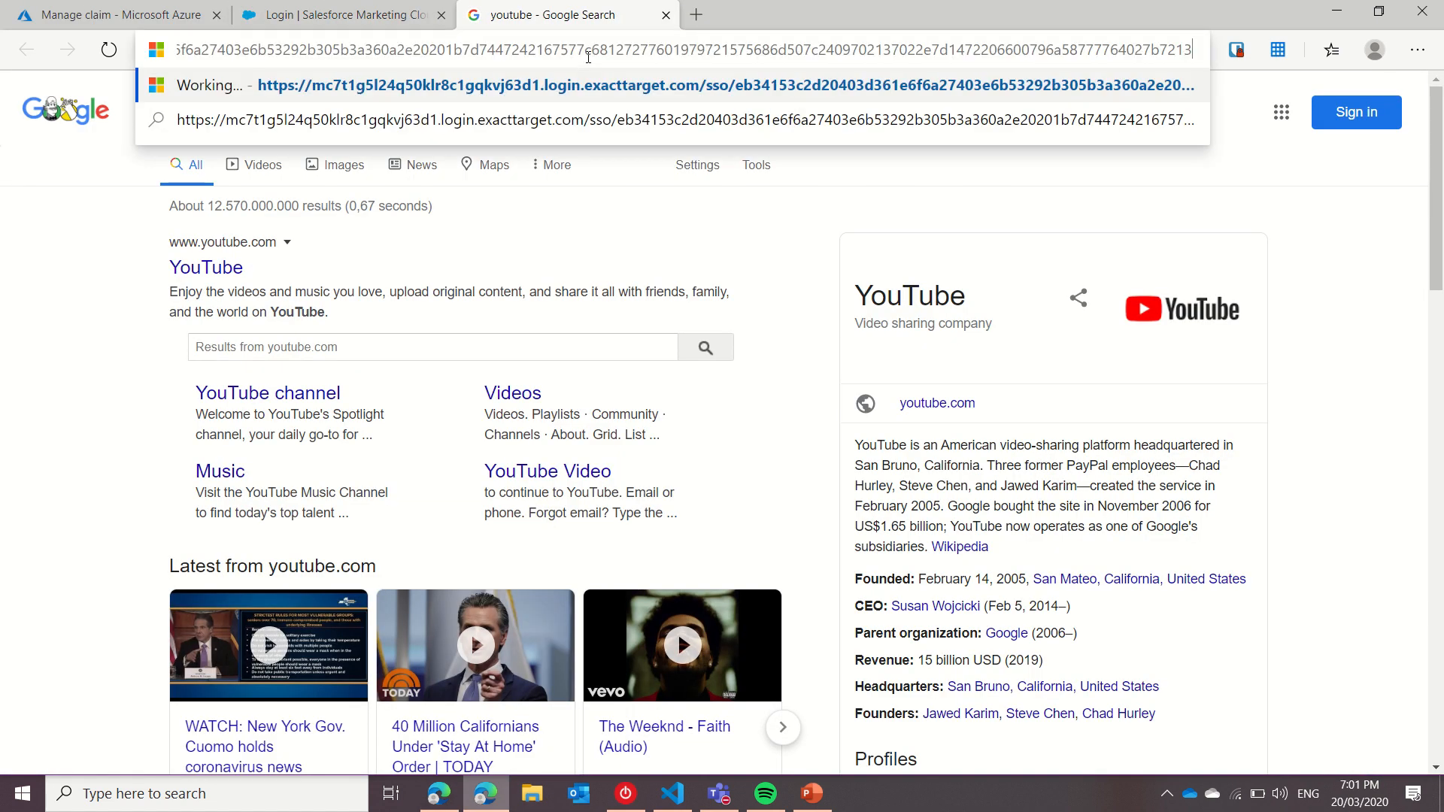
key("Return")
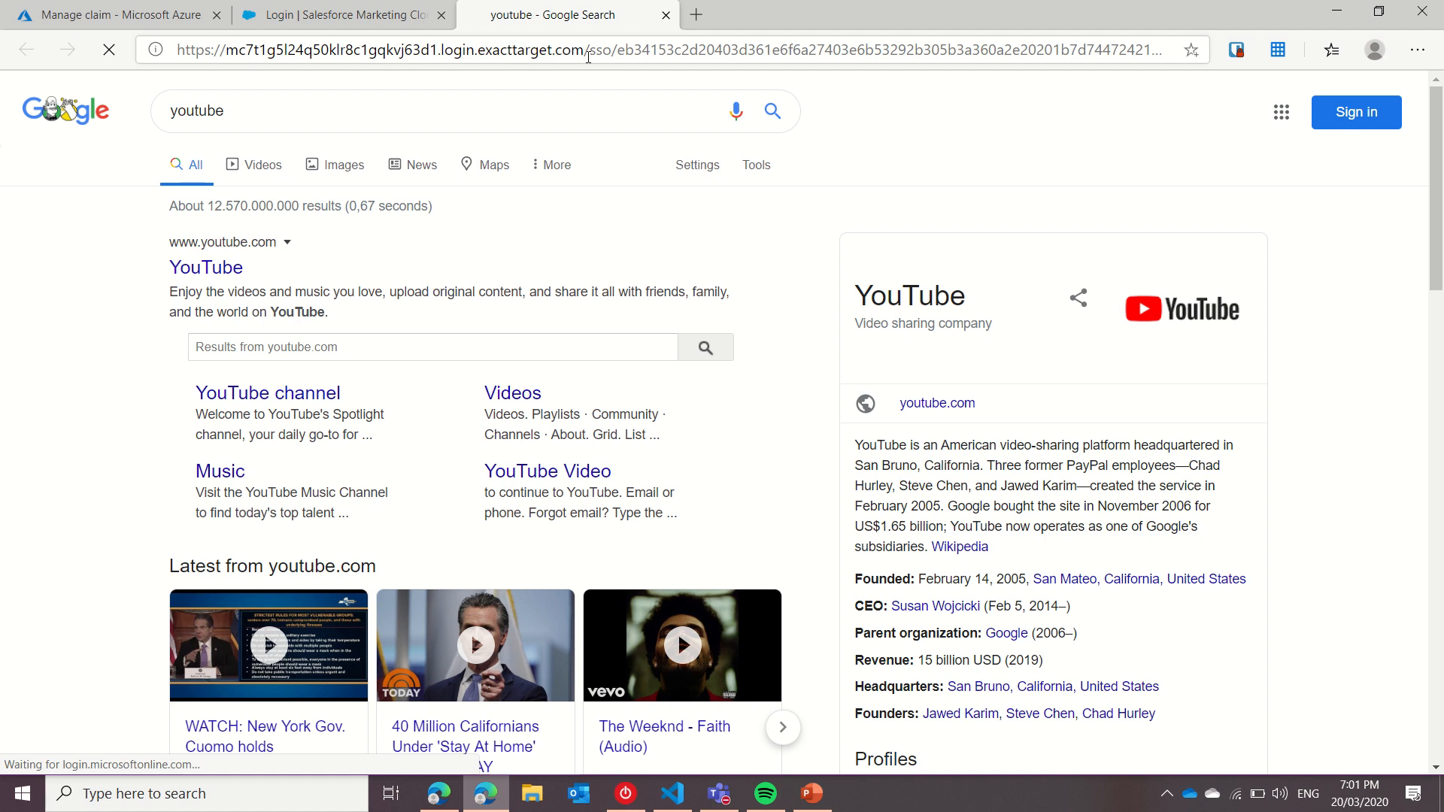
left_click(443, 16)
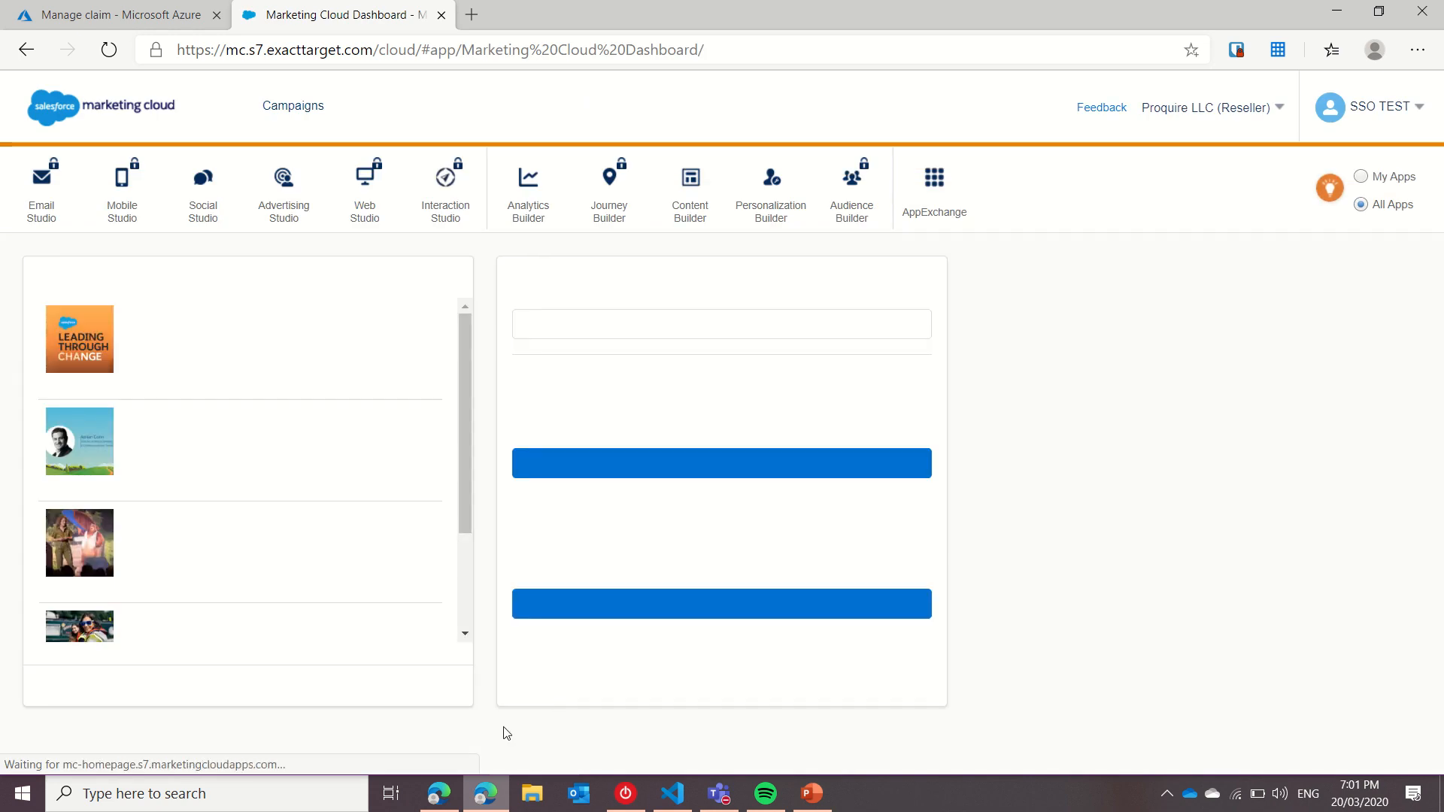
Return to SFMC-Reseller's SAML-based Sign-on page in Azure and copy its Login URL.
left_click(186, 9)
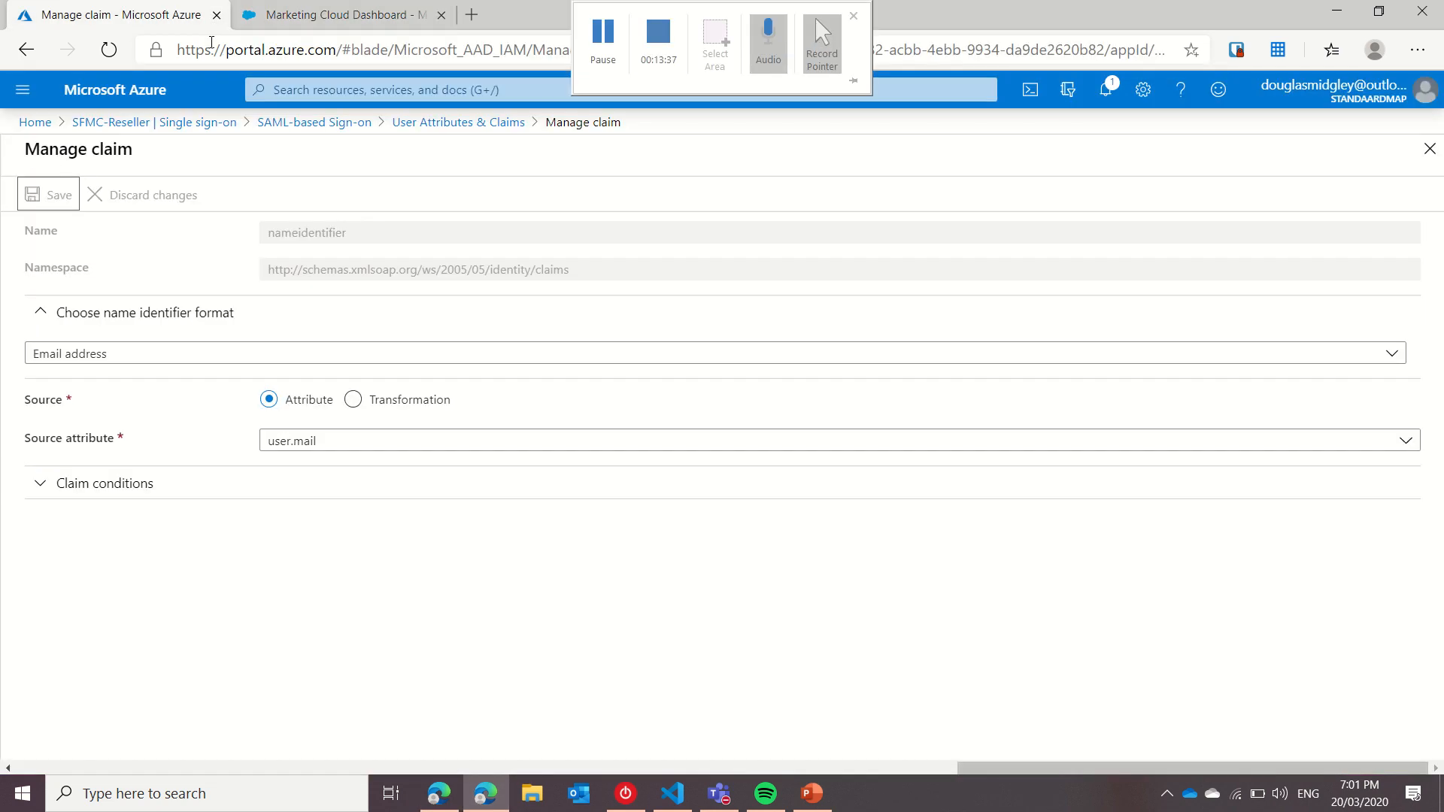
left_click(442, 134)
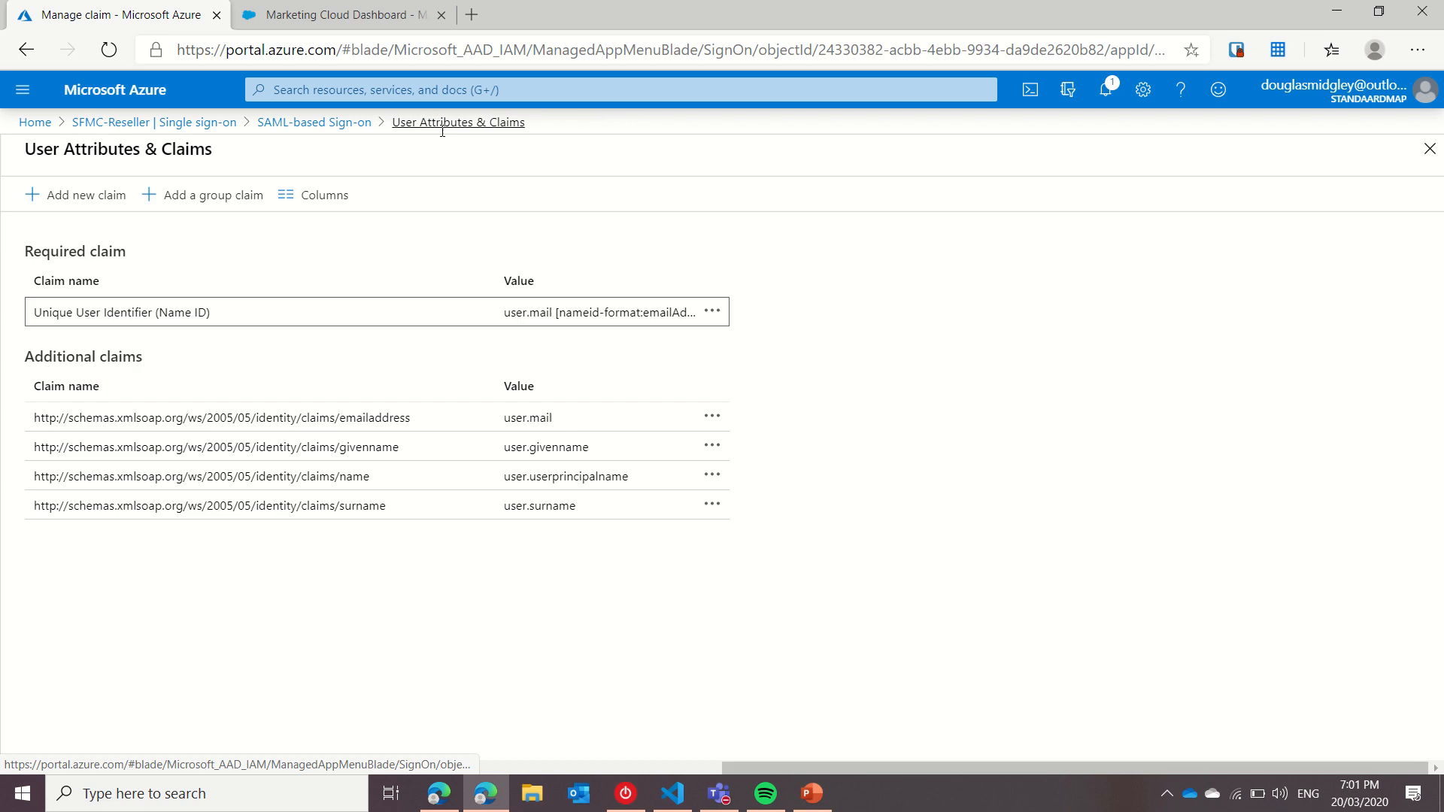
left_click(338, 124)
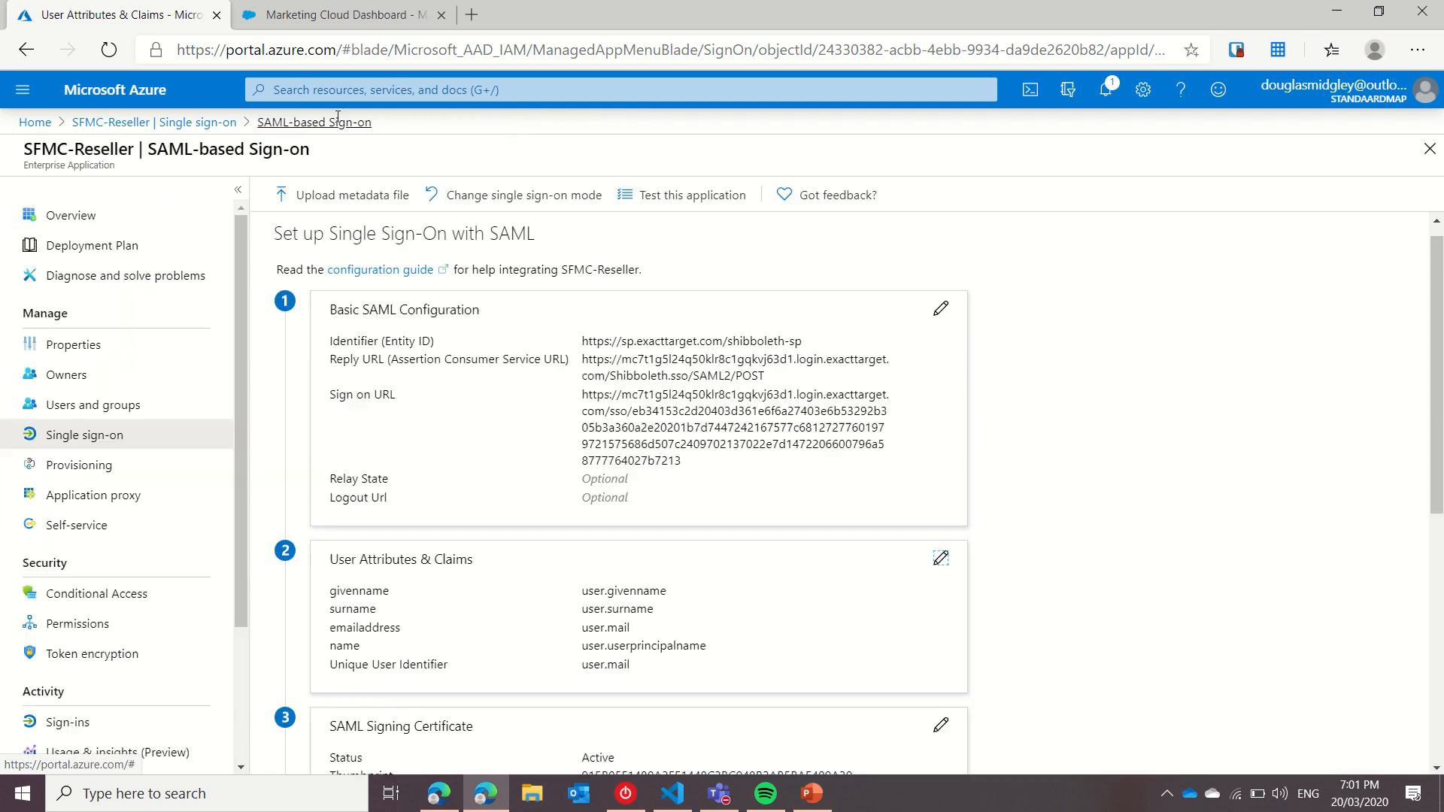
scroll(444, 451, "down", 2)
scroll(444, 451, "down", 5)
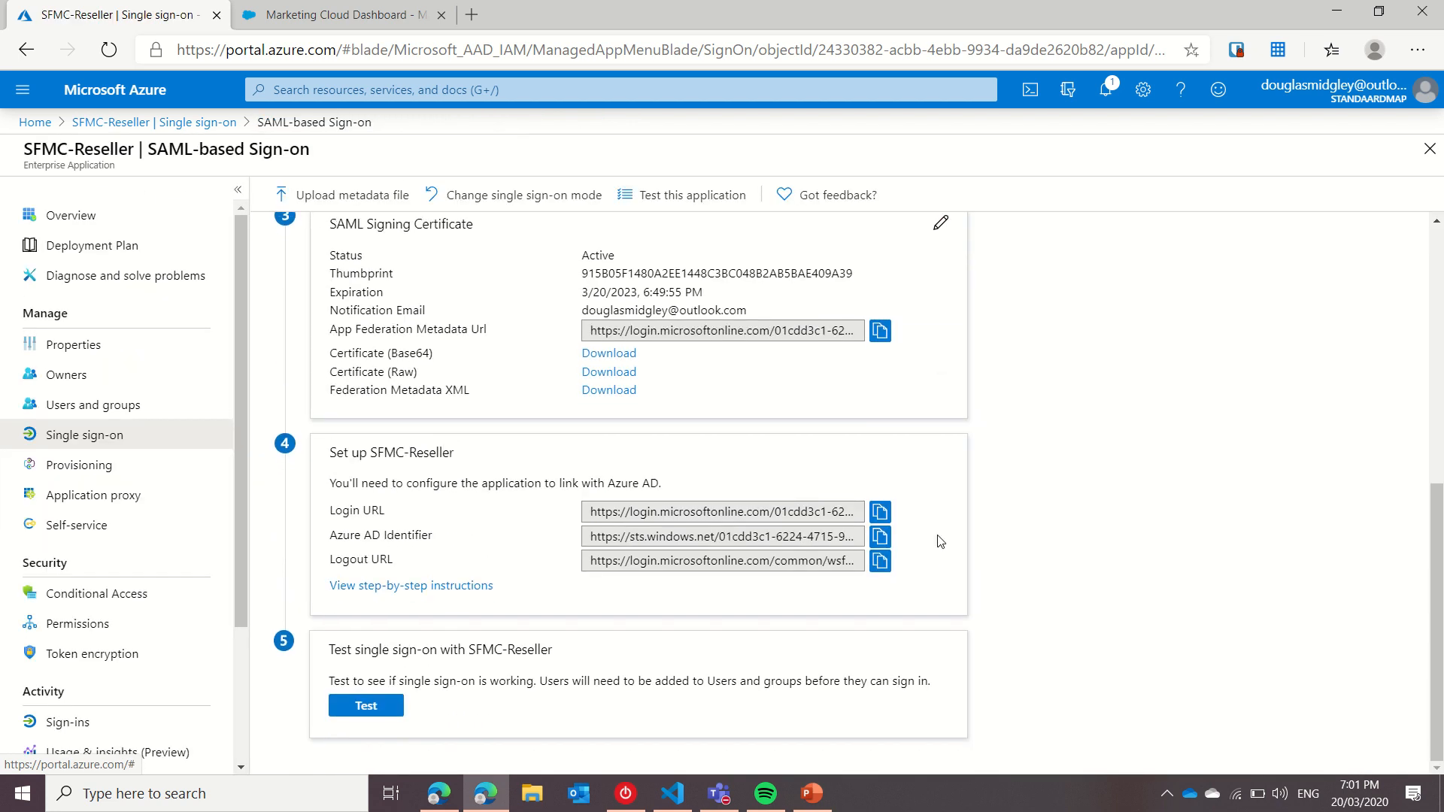
left_click(880, 512)
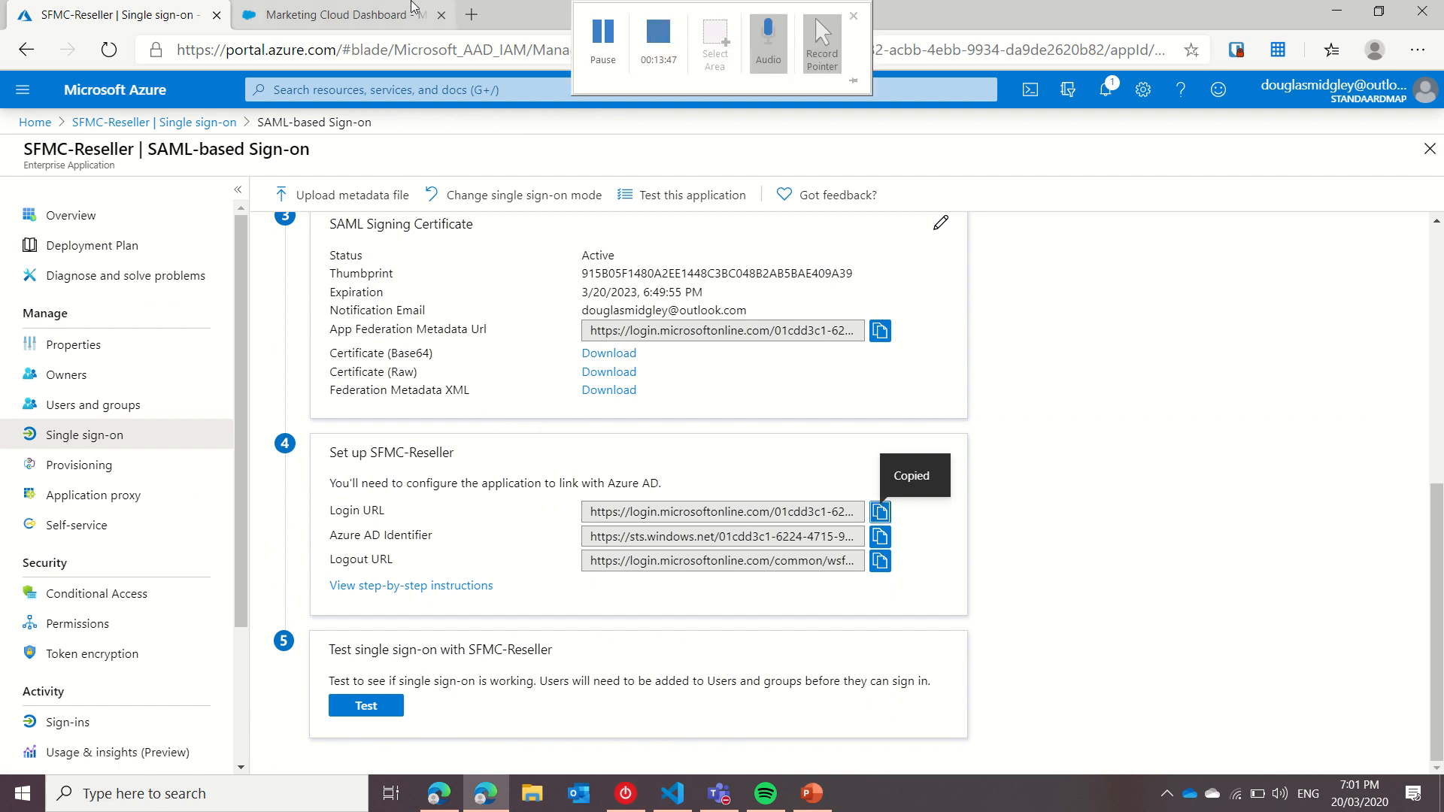
Log out of the SSO test account from the Marketing Cloud dashboard.
left_click(454, 9)
left_click(1377, 106)
left_click(1285, 281)
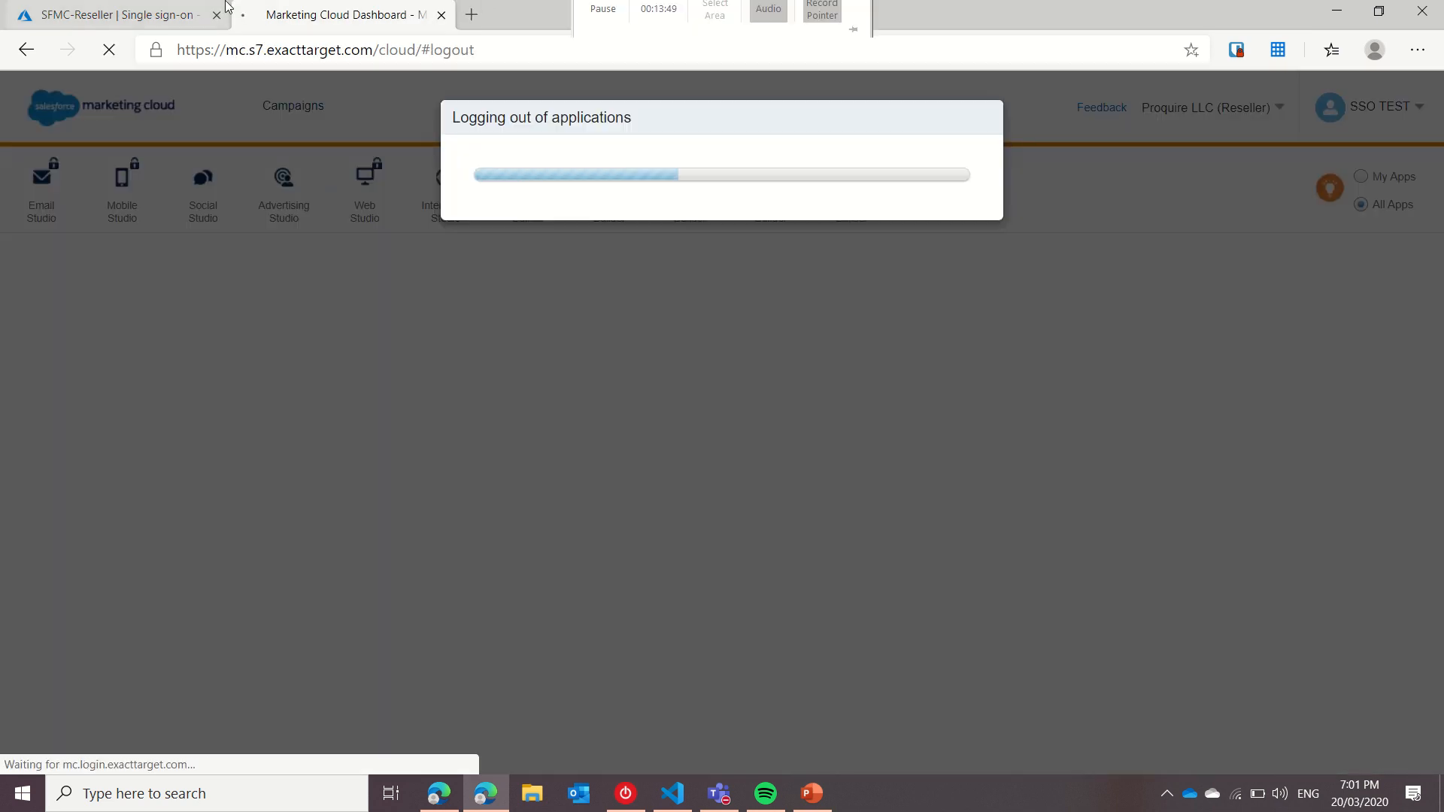
Copy SFMC-Reseller's Login URL from Azure and try opening it in place of the Marketing Cloud login page.
left_click(201, 8)
left_click(744, 517)
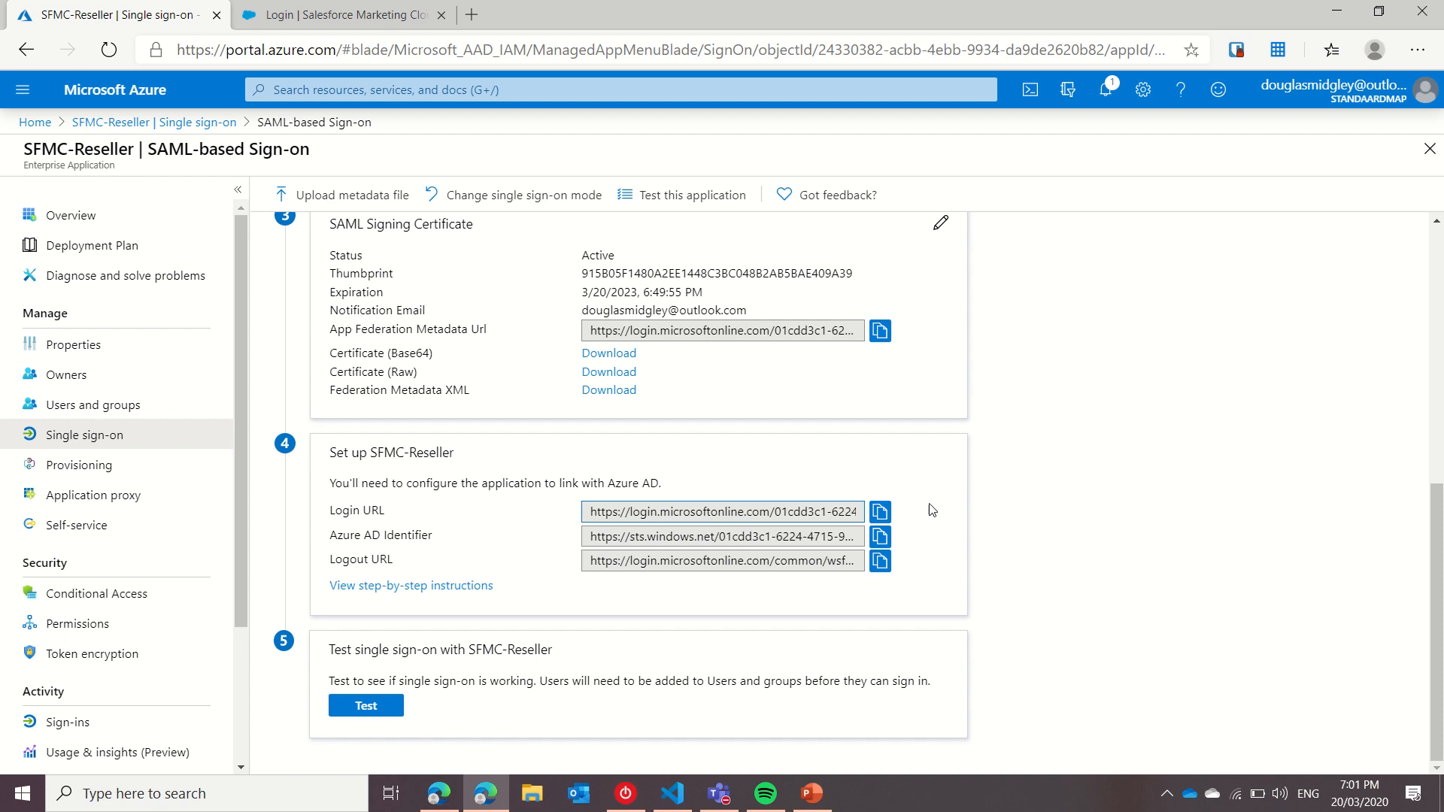
left_click(881, 516)
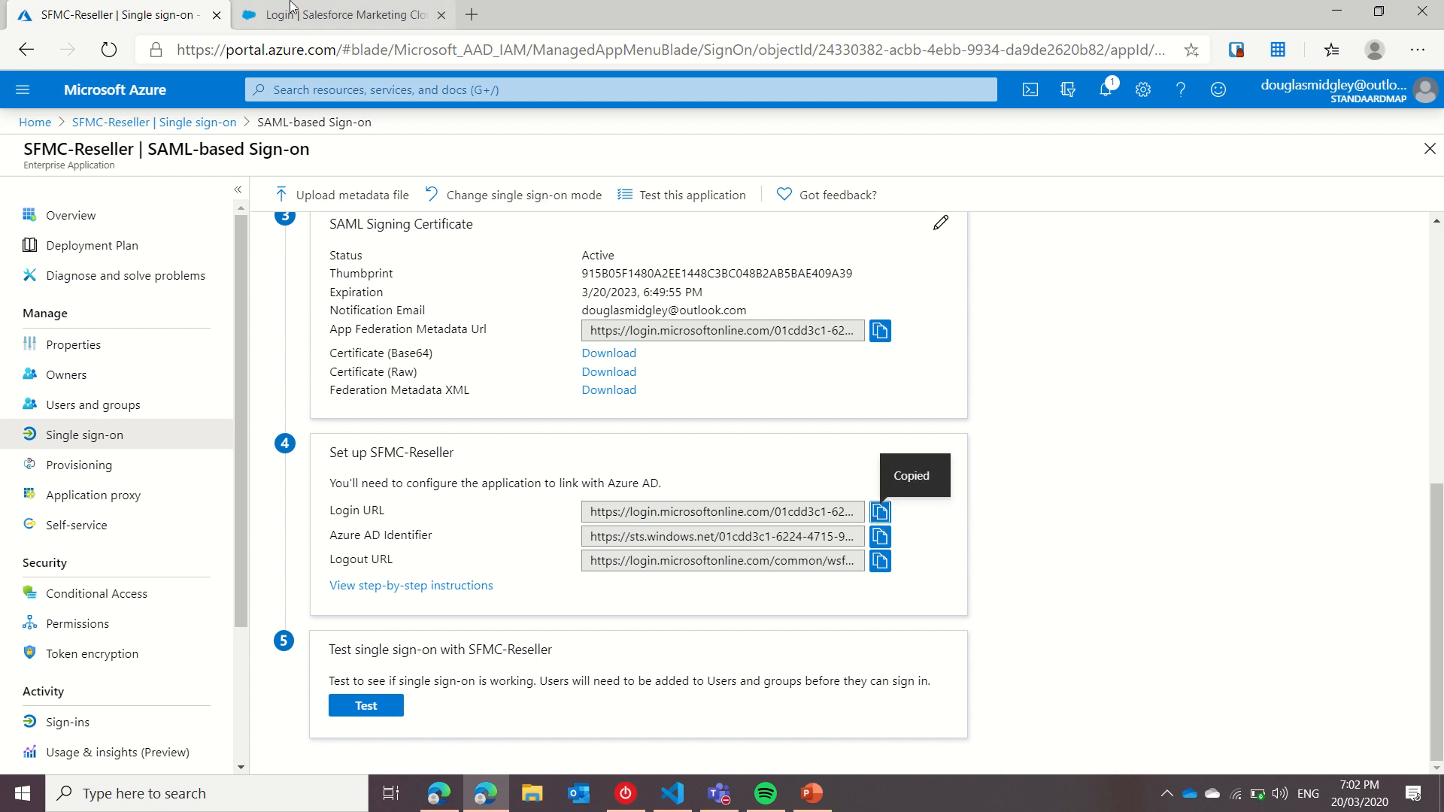
left_click(316, 16)
left_click(306, 43)
key("ctrl+v")
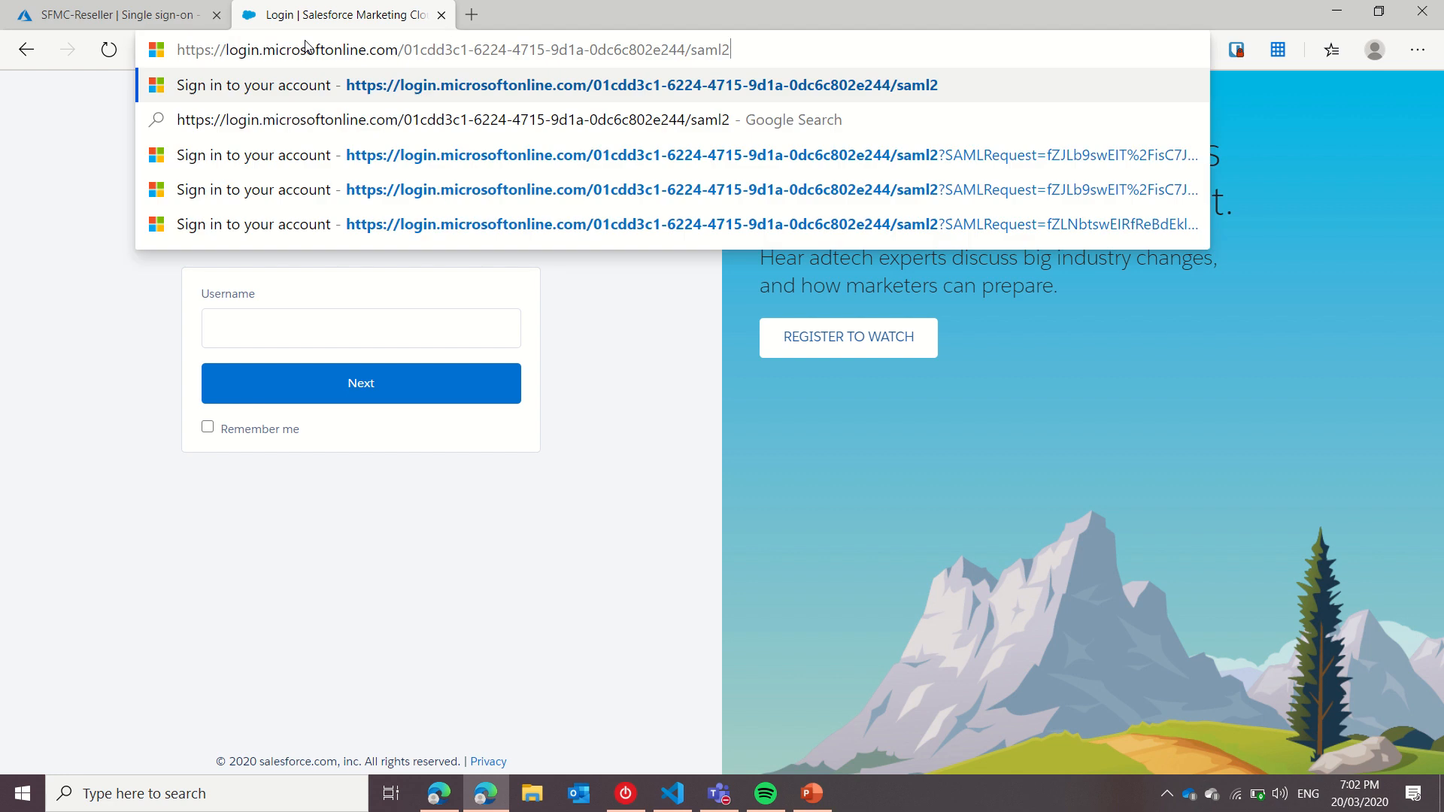
key("Return")
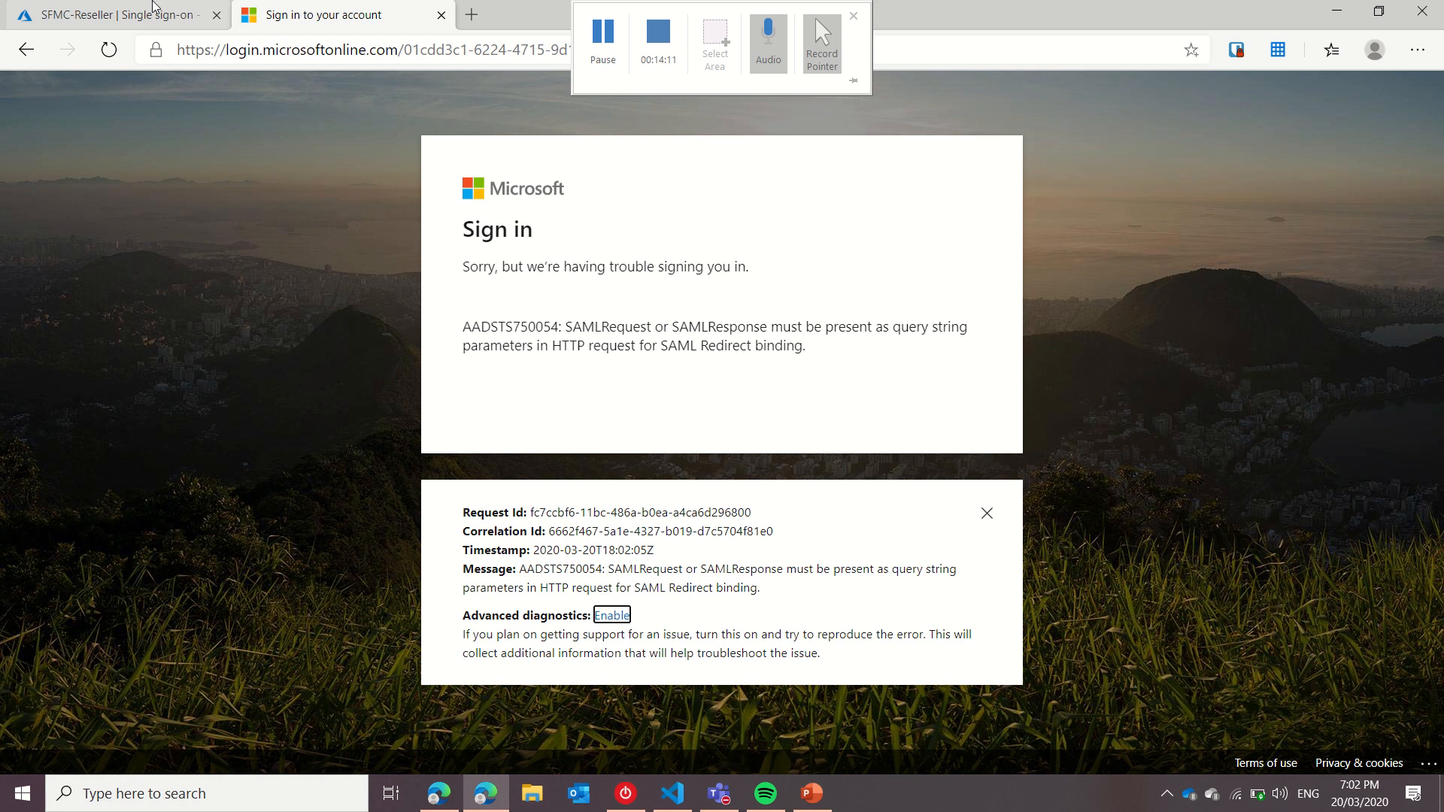
Check SFMC-Reseller's SAML settings, copy the Login URL again and retry loading it on the Microsoft sign-in error page.
left_click(113, 15)
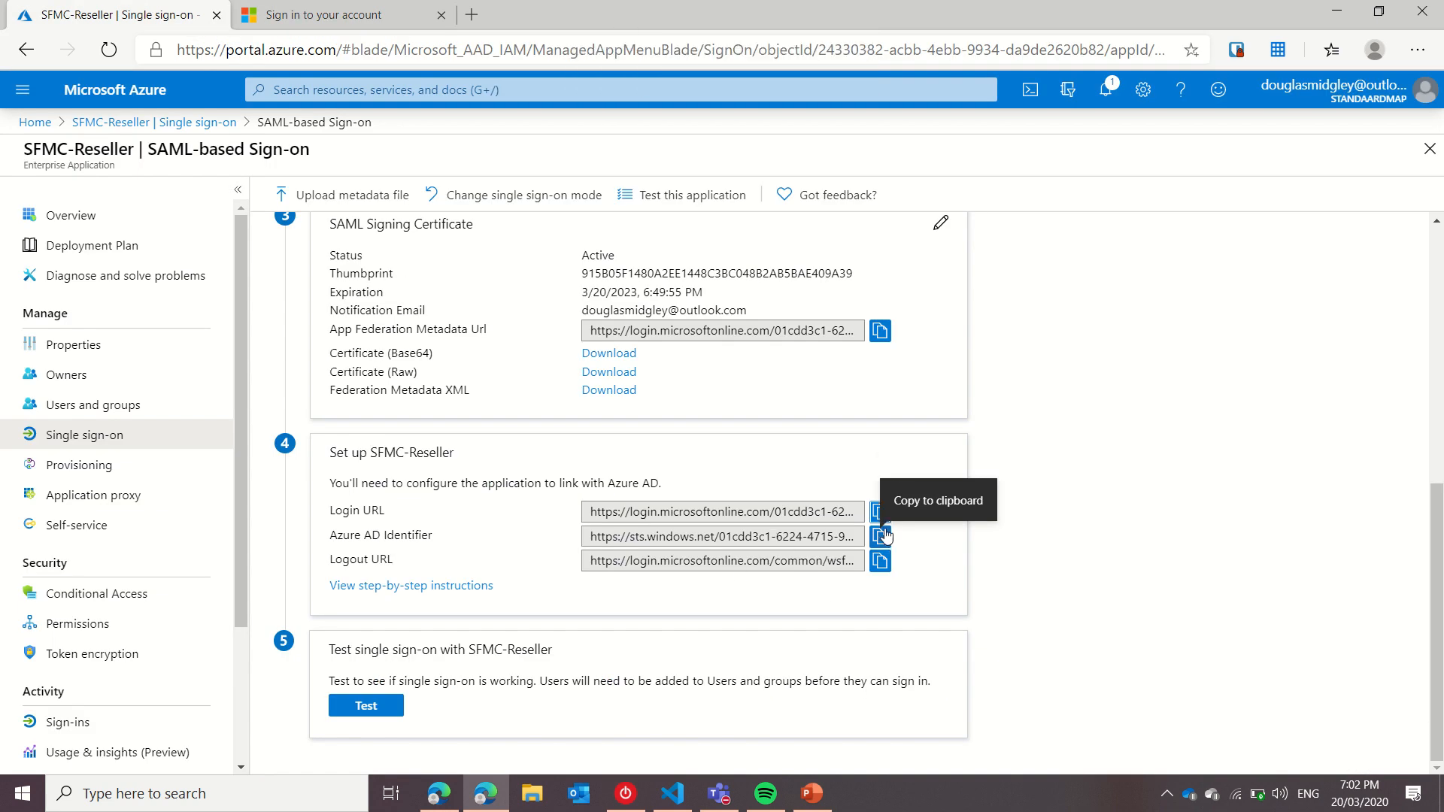
scroll(894, 443, "up", 7)
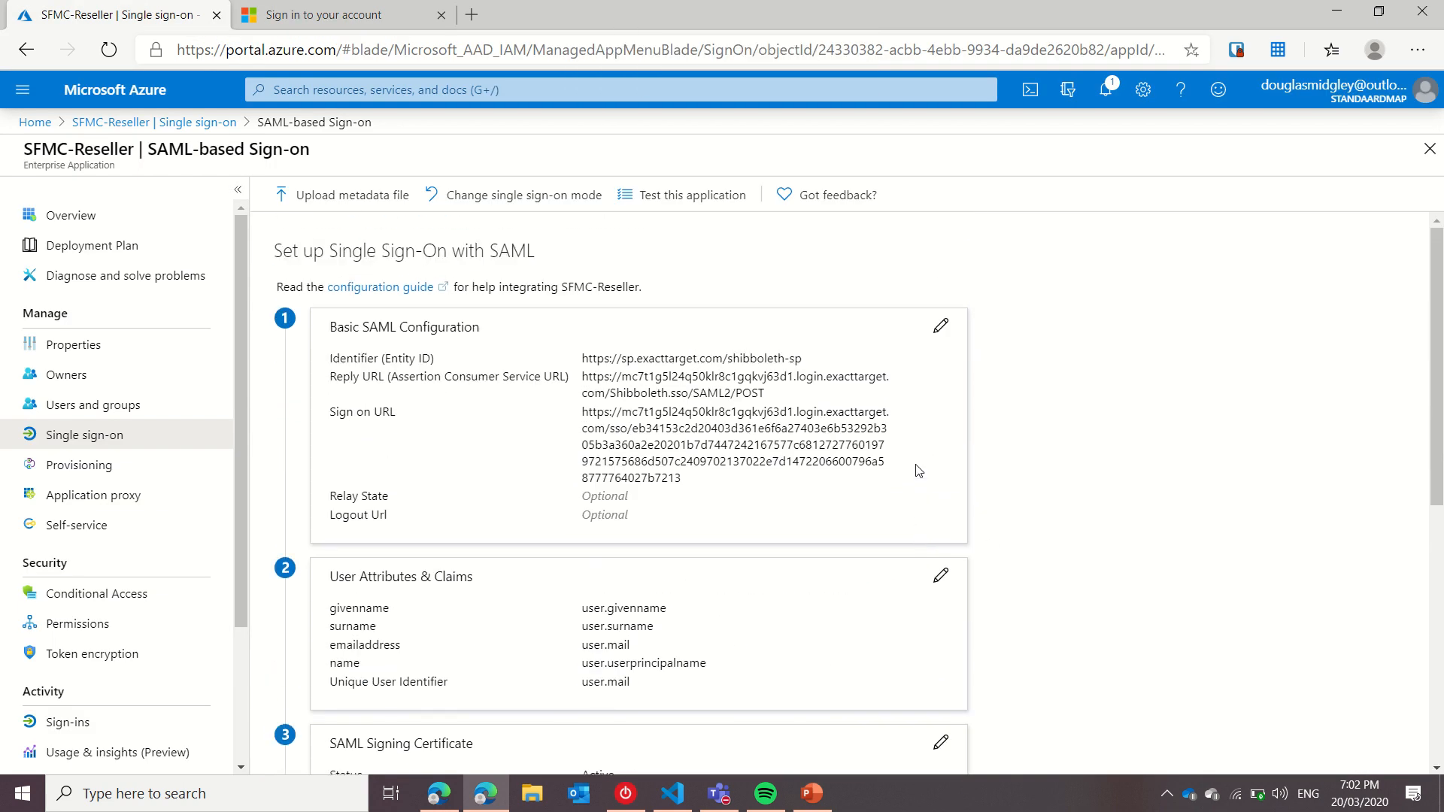
scroll(919, 471, "down", 7)
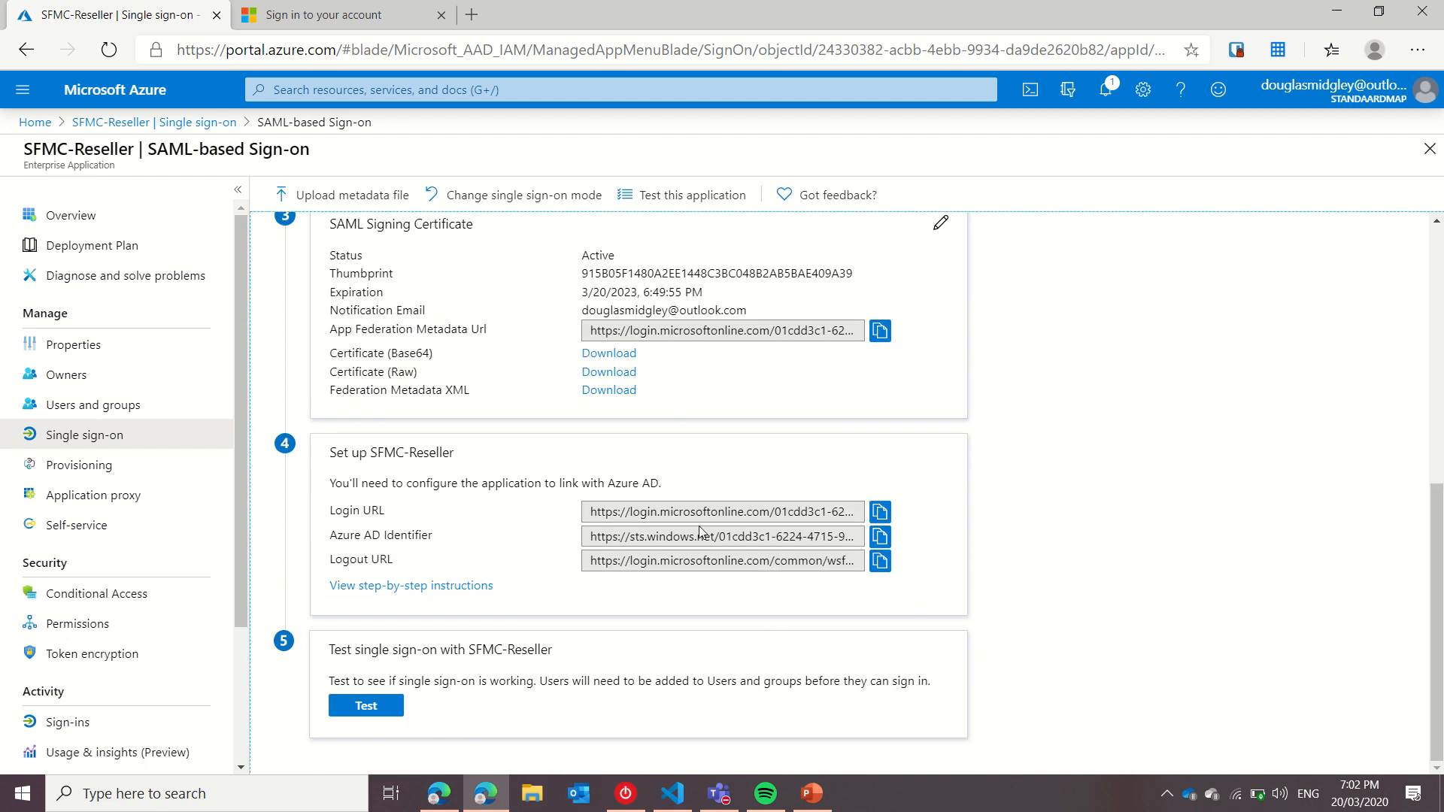
left_click(880, 512)
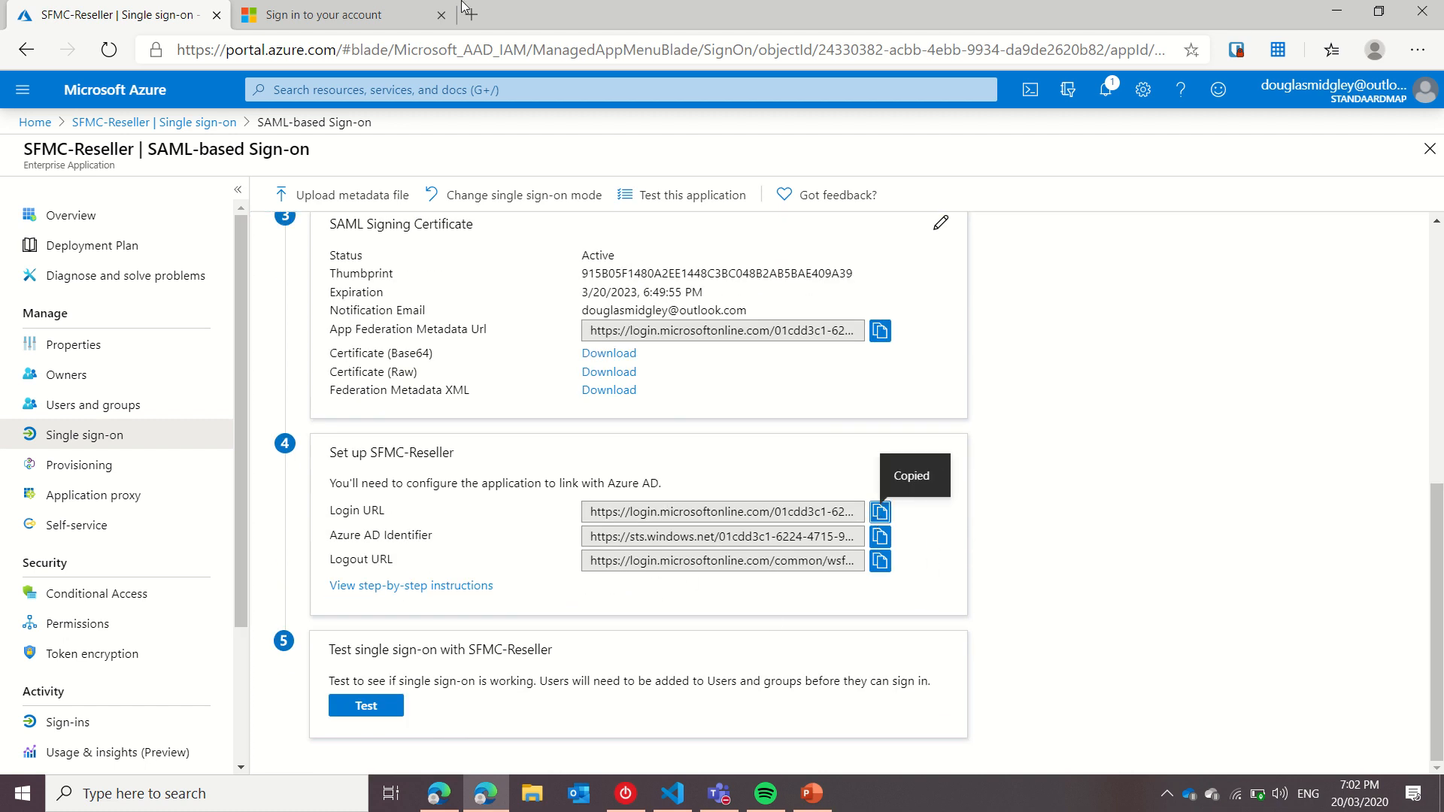
left_click(344, 9)
left_click(324, 51)
key("Return")
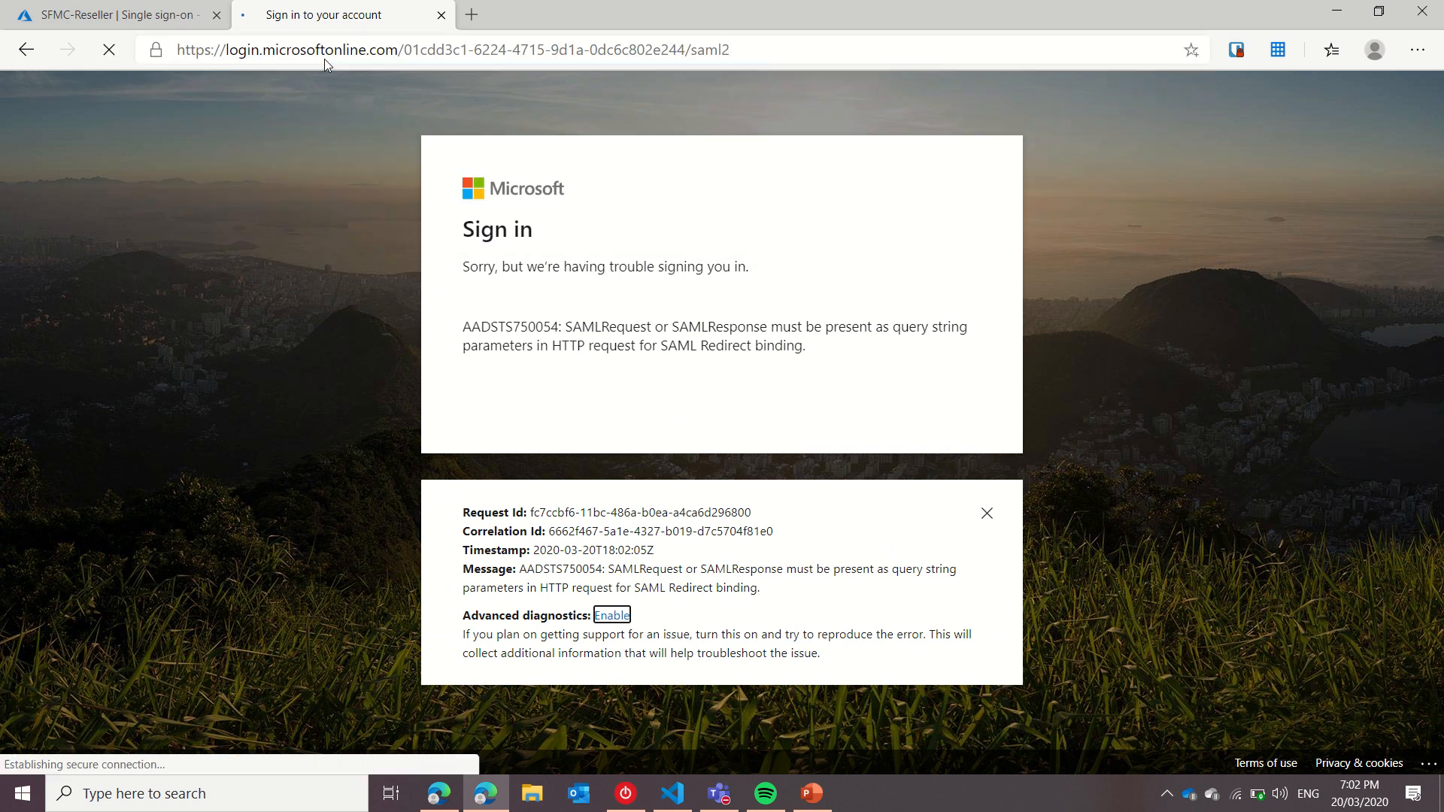
Open SFMC-Reseller's Properties page in Azure and copy the User access URL.
left_click(173, 9)
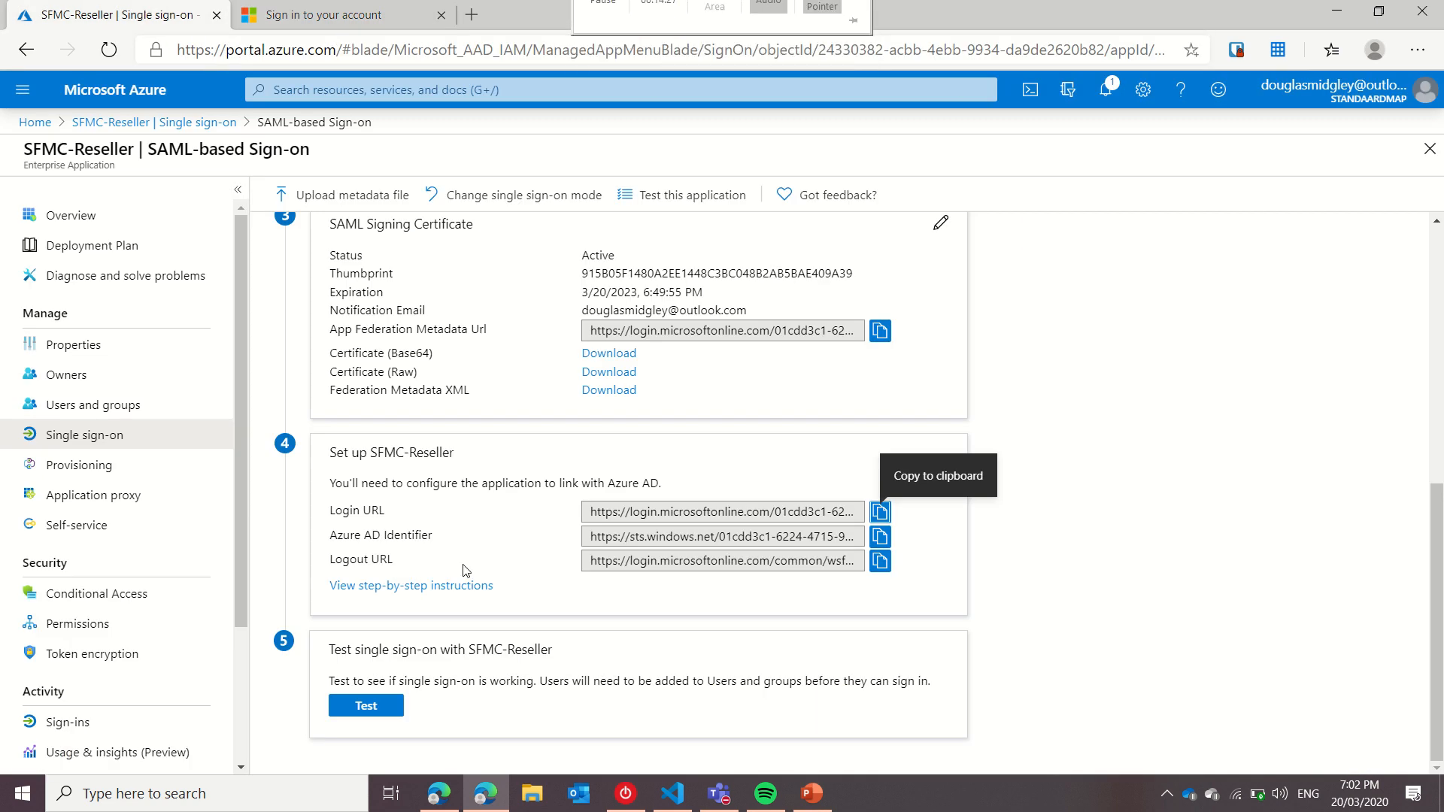
left_click(315, 9)
left_click(121, 11)
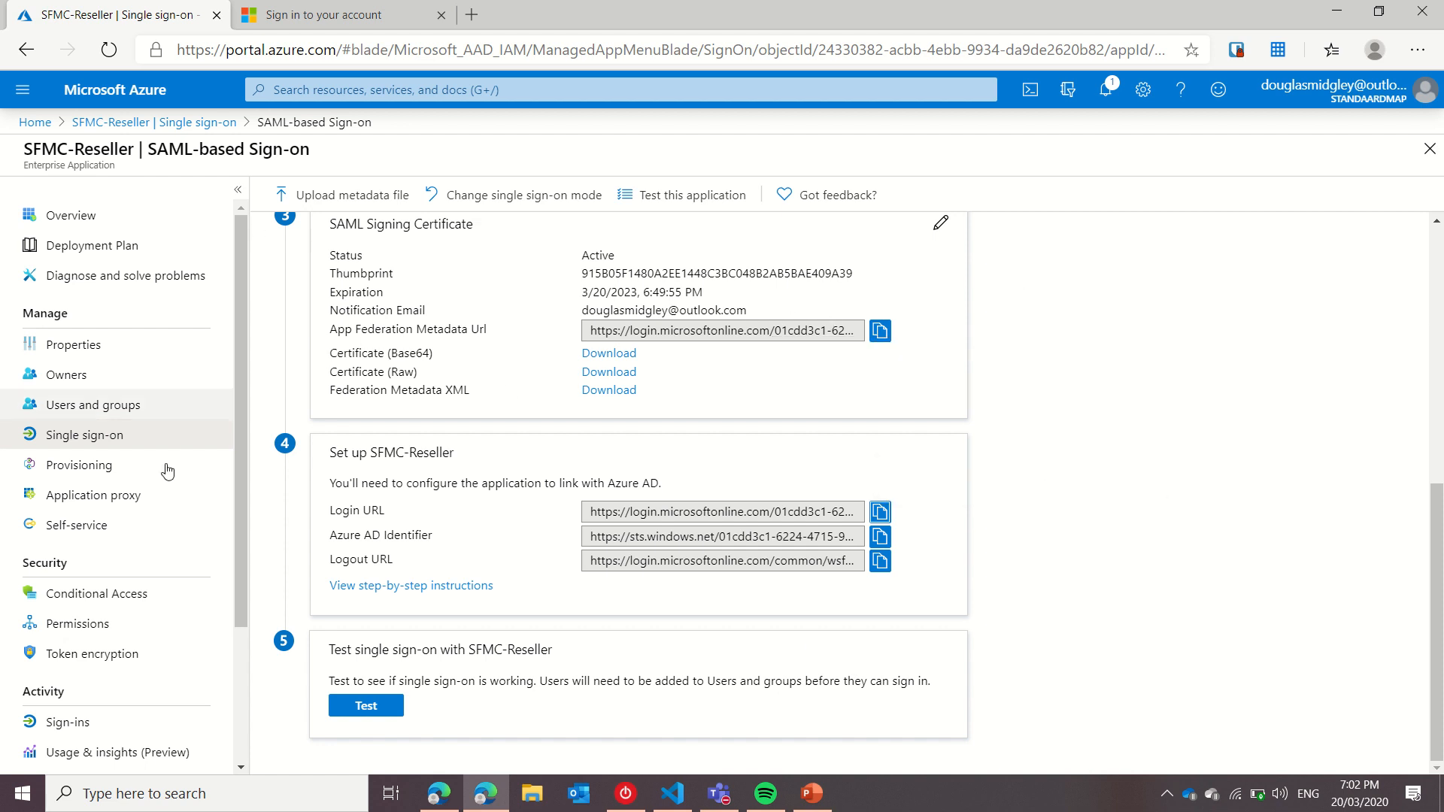
left_click(52, 347)
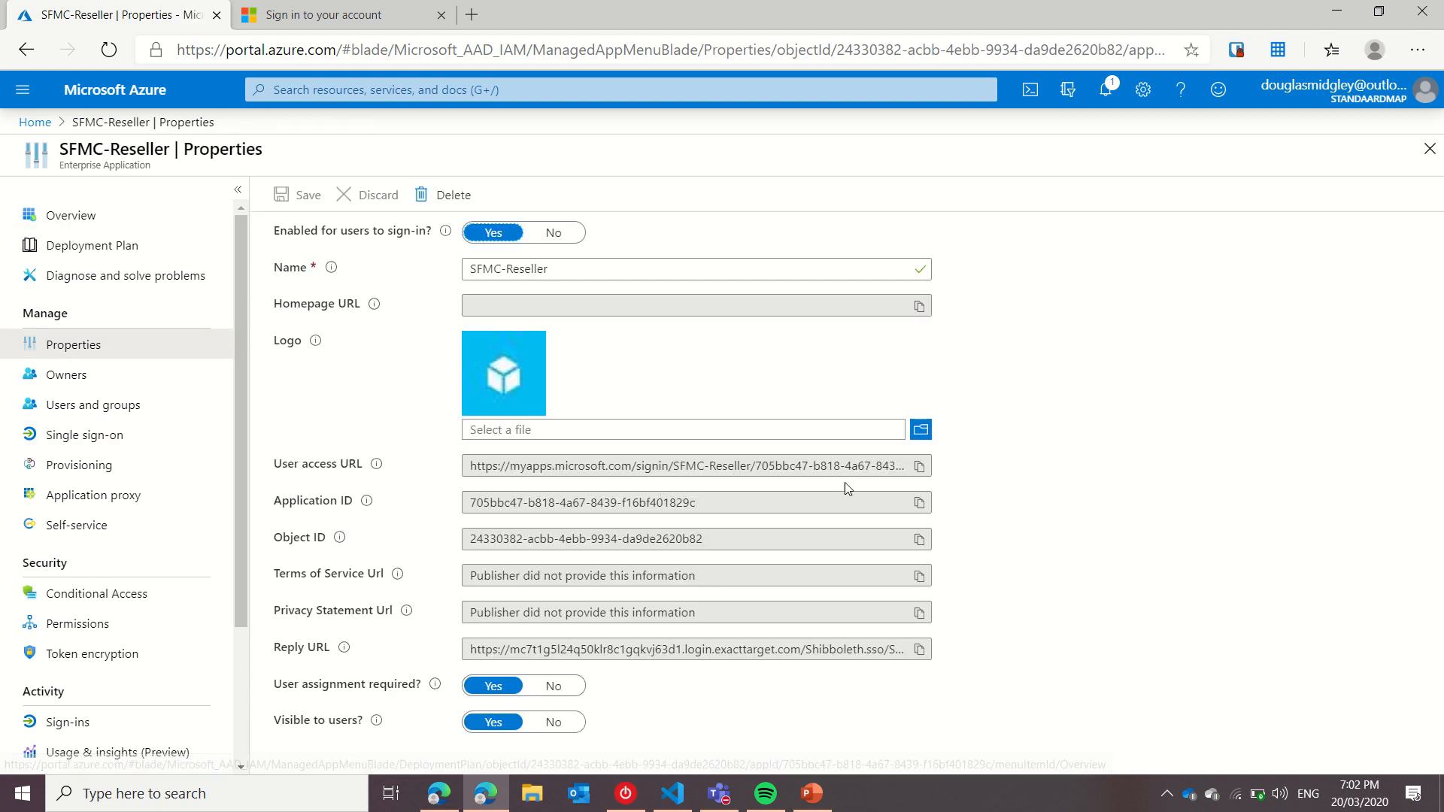
left_click(919, 467)
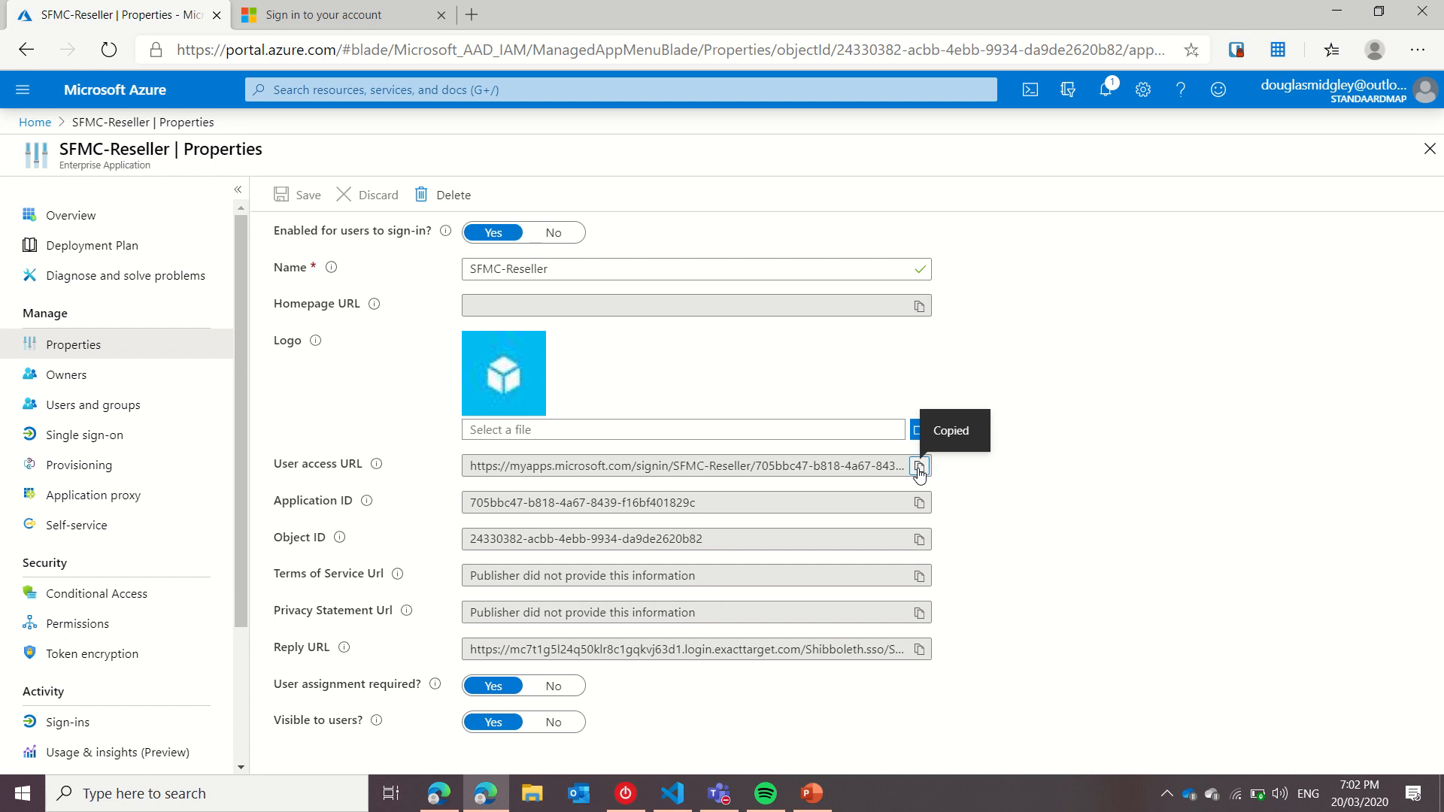
Open the copied User access URL in place of the Microsoft sign-in error page to test single sign-on.
left_click(323, 15)
left_click(328, 50)
key("ctrl+v")
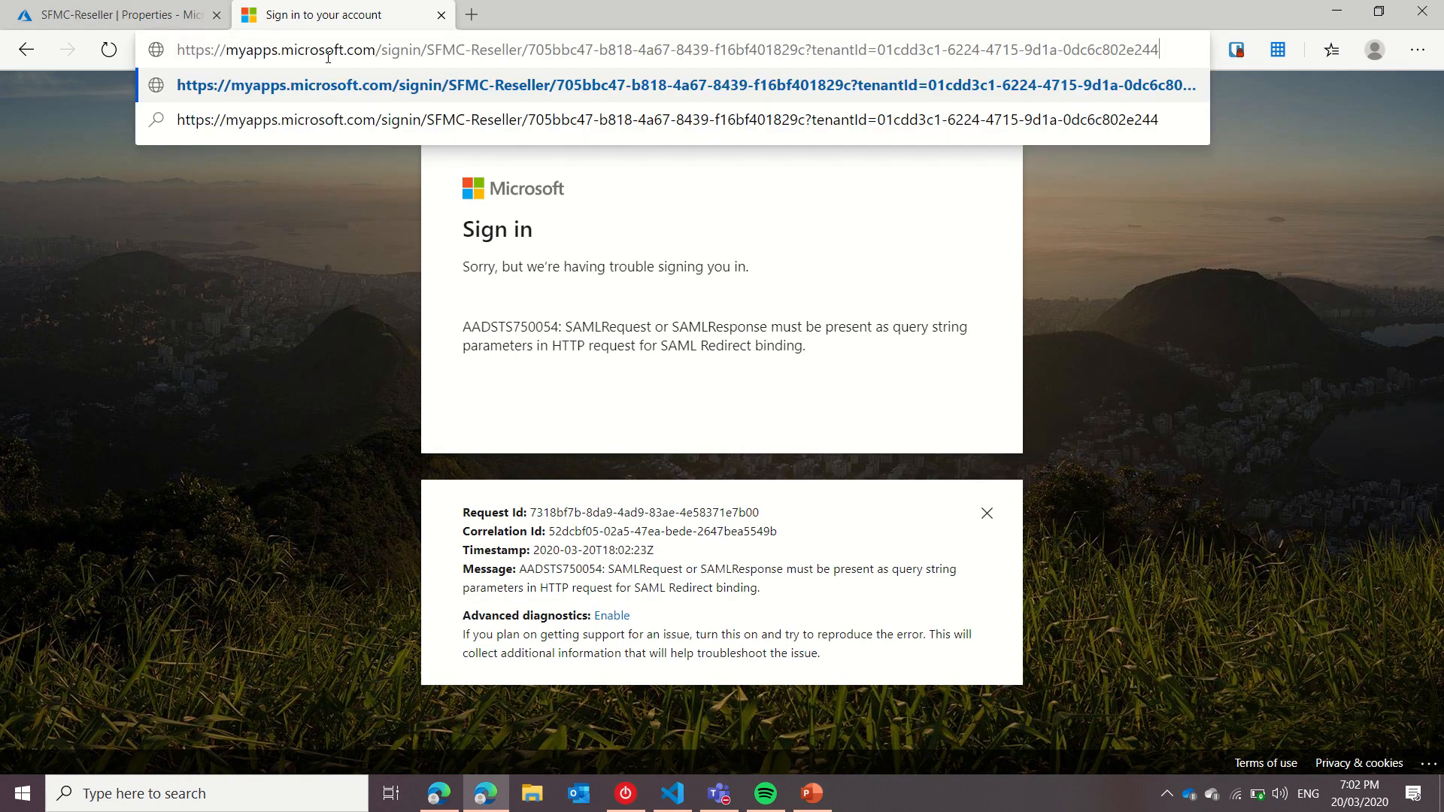
key("Return")
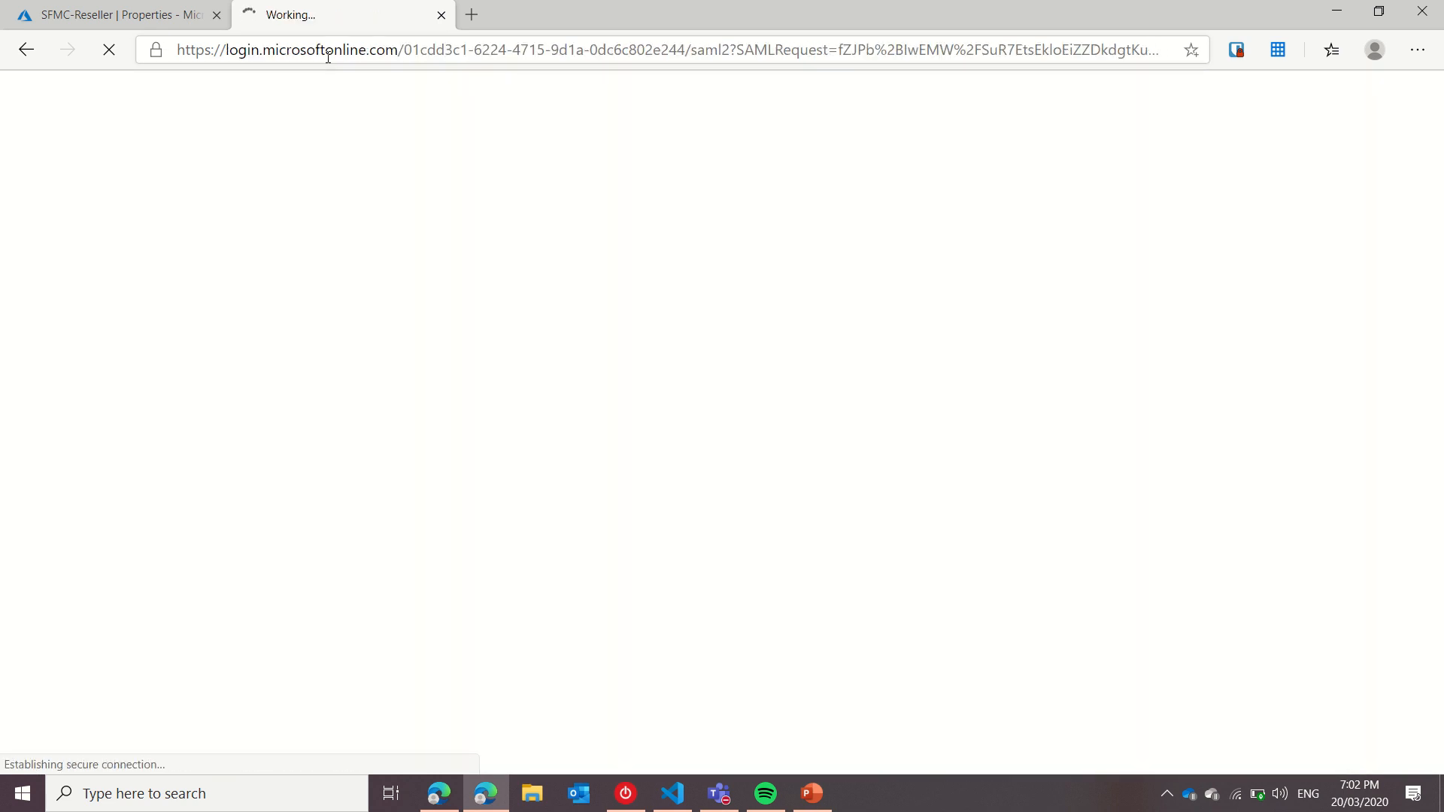
Log out of the Marketing Cloud session started through the User access URL and close its page.
left_click(194, 6)
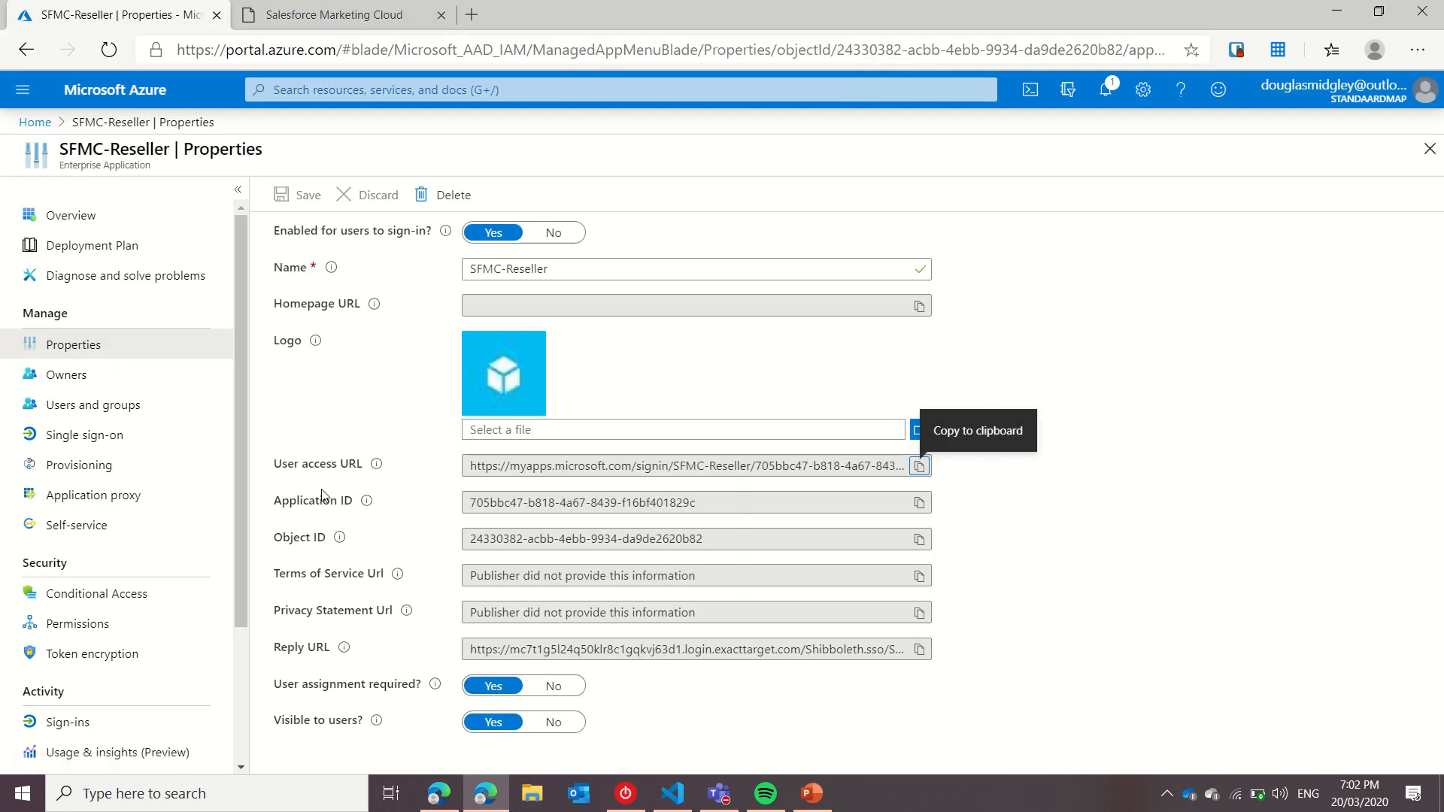
left_click(1165, 410)
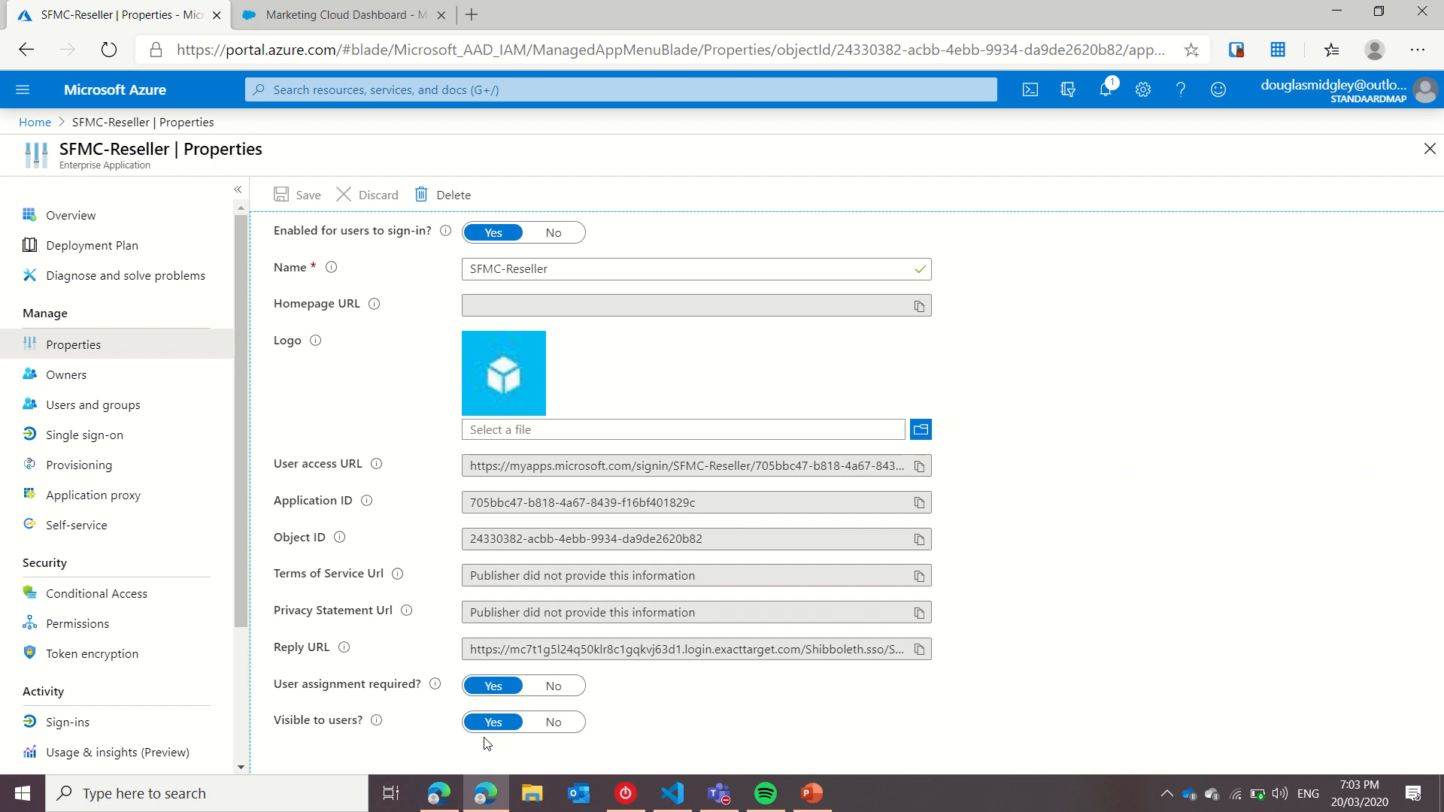
mouse_move(497, 808)
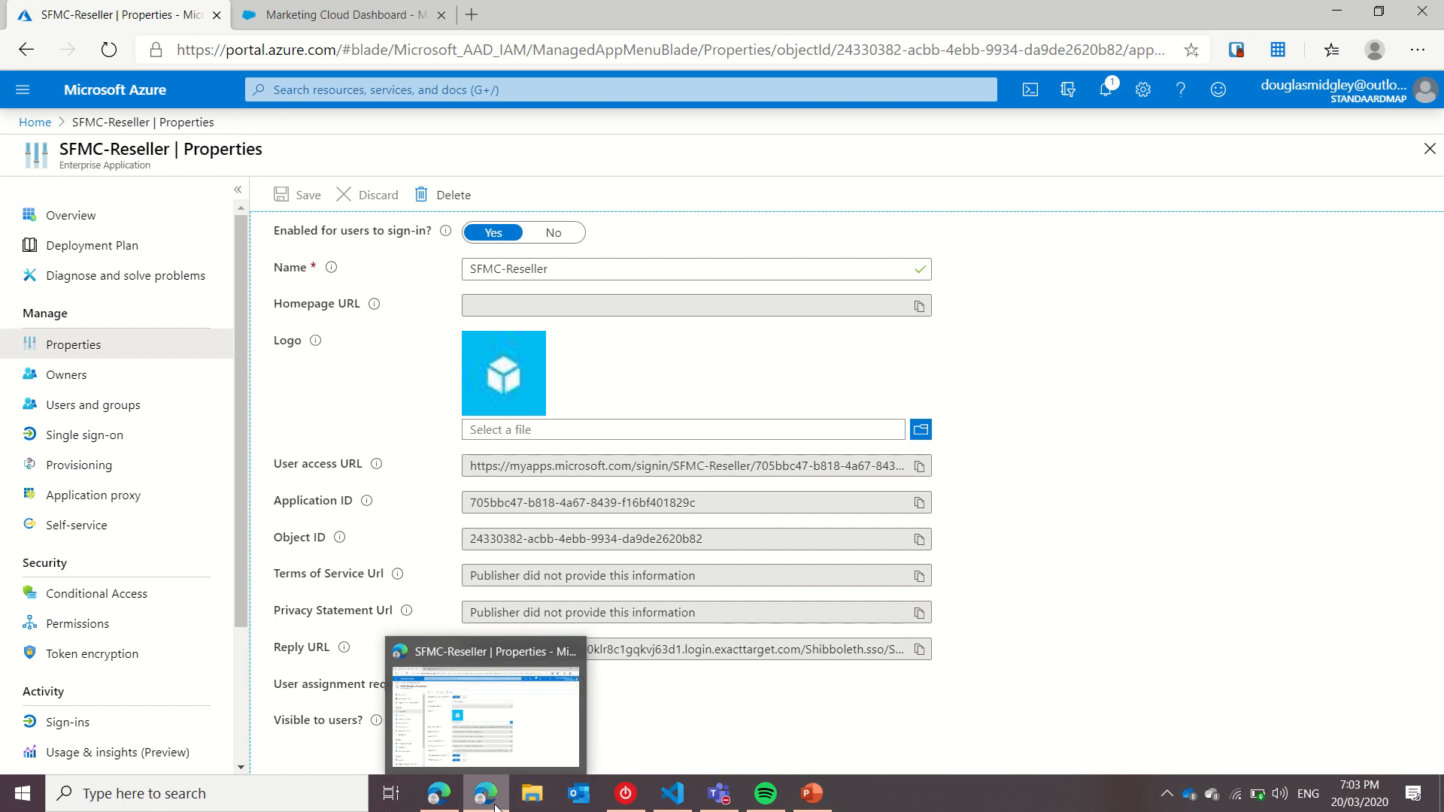
left_click(338, 15)
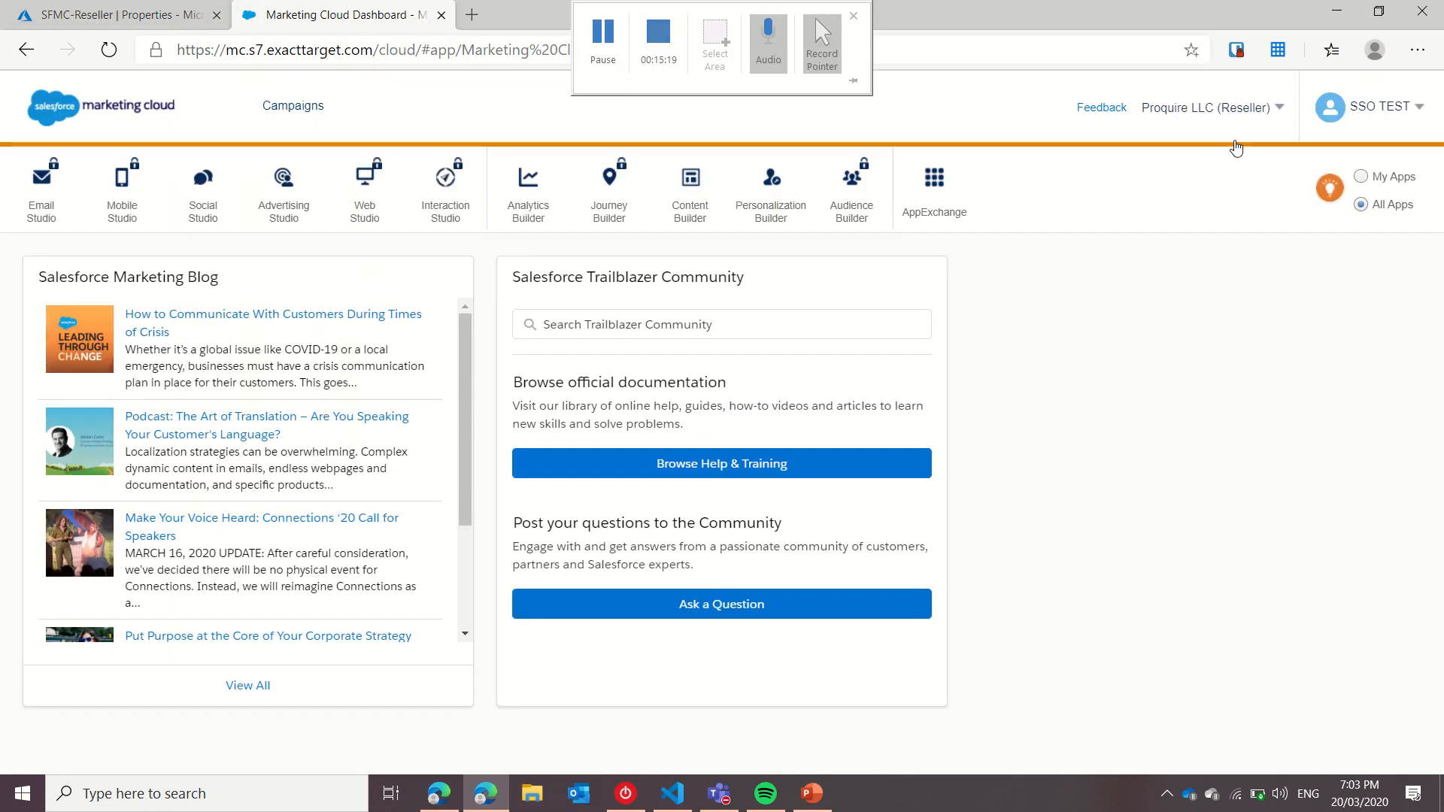
mouse_move(1372, 123)
left_click(1284, 287)
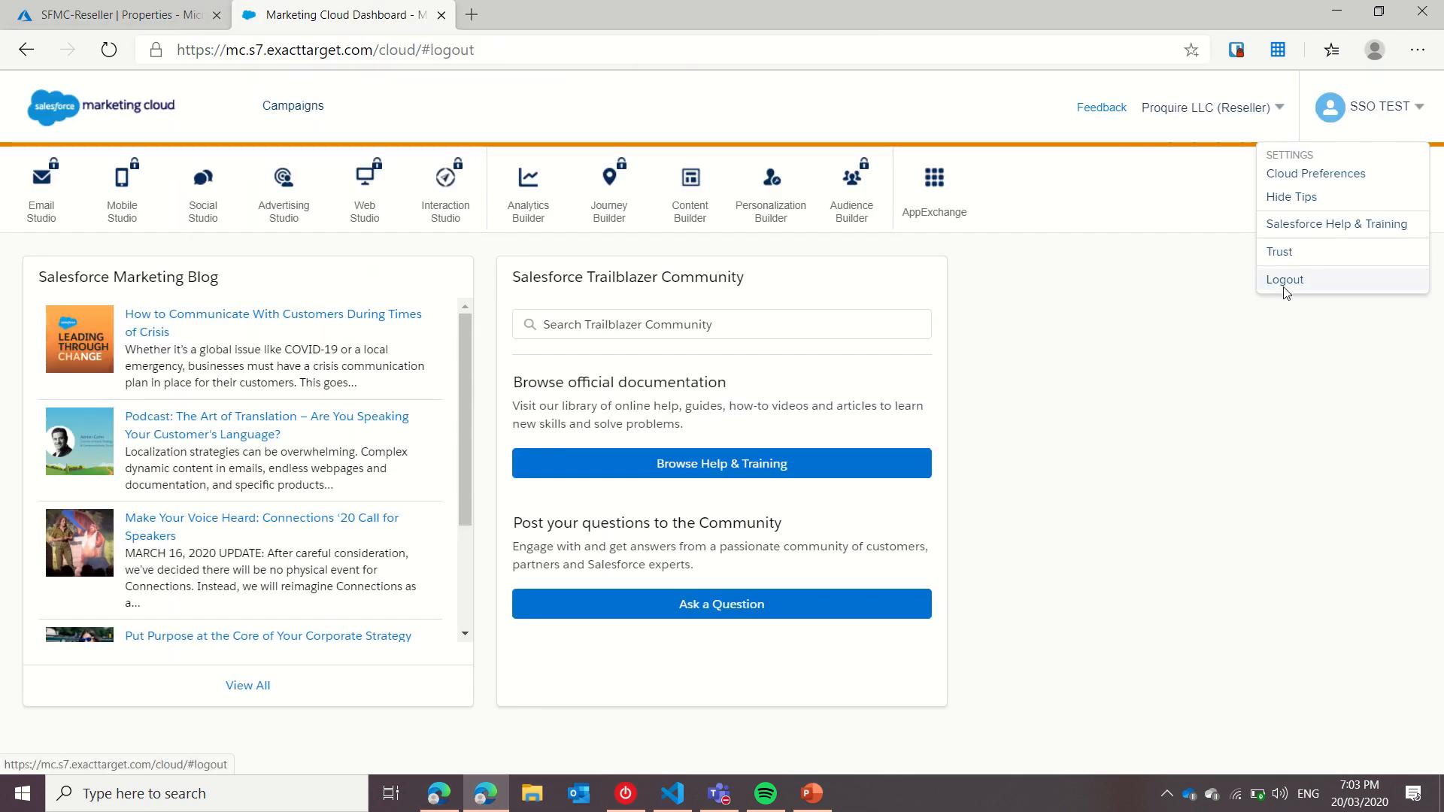
left_click(123, 6)
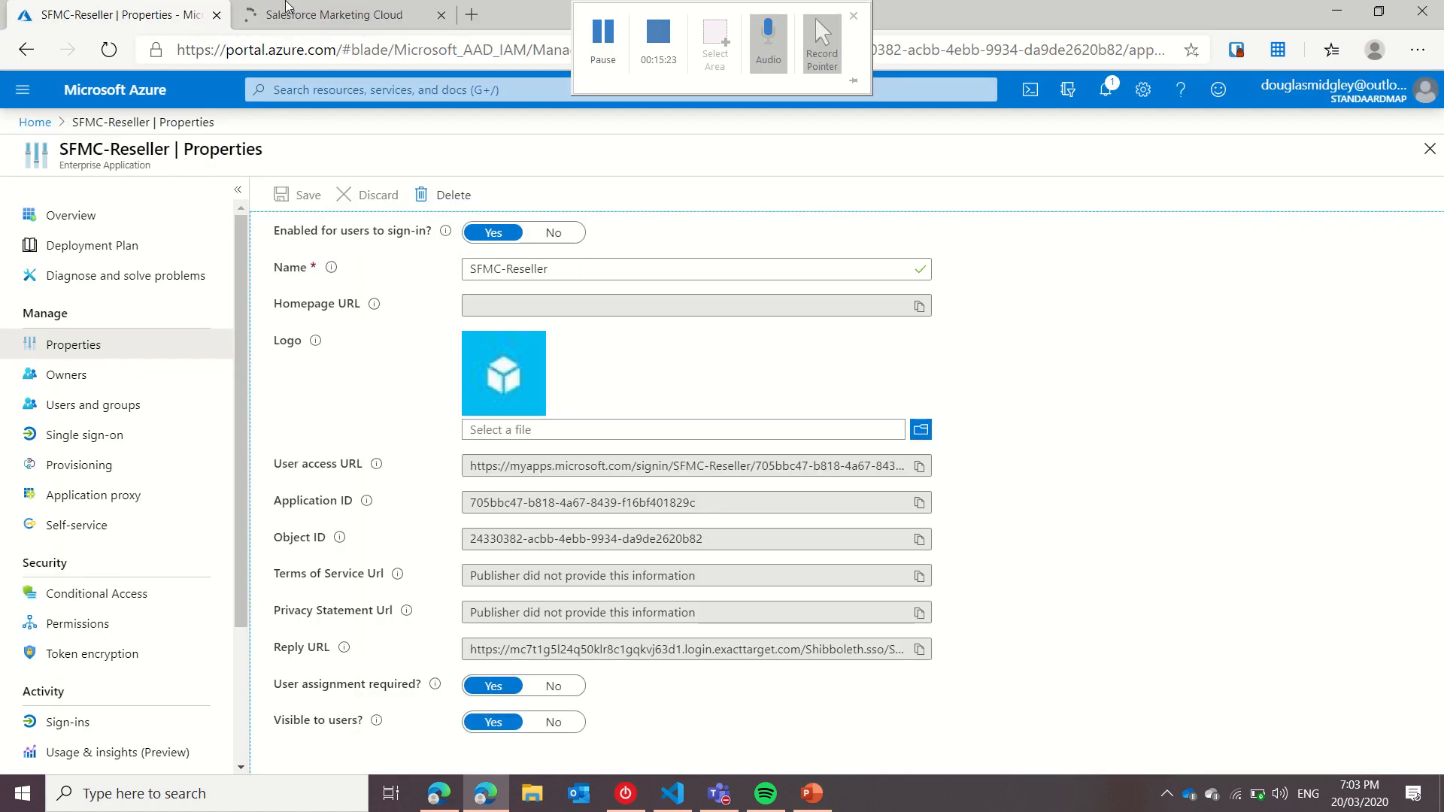
left_click(442, 15)
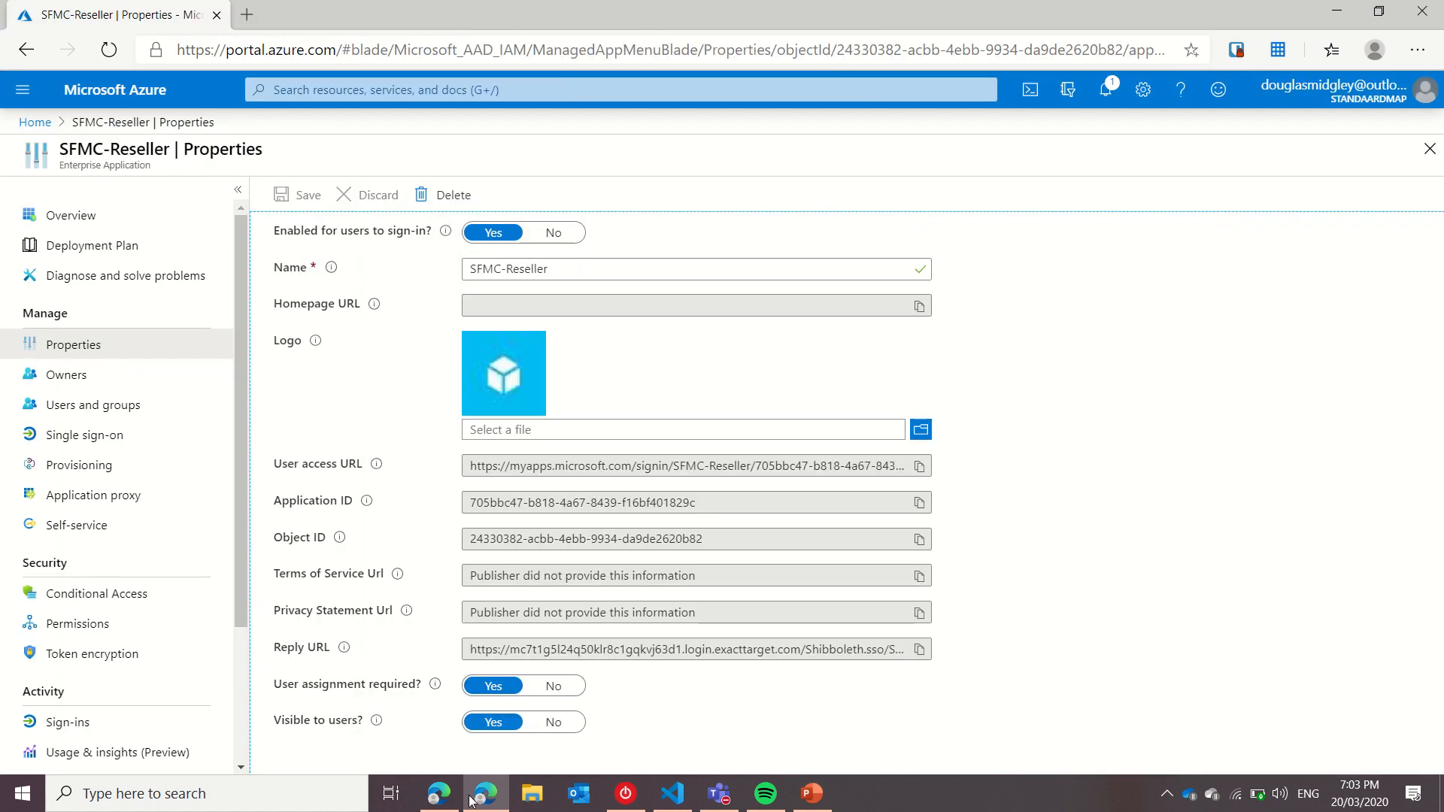
mouse_move(471, 800)
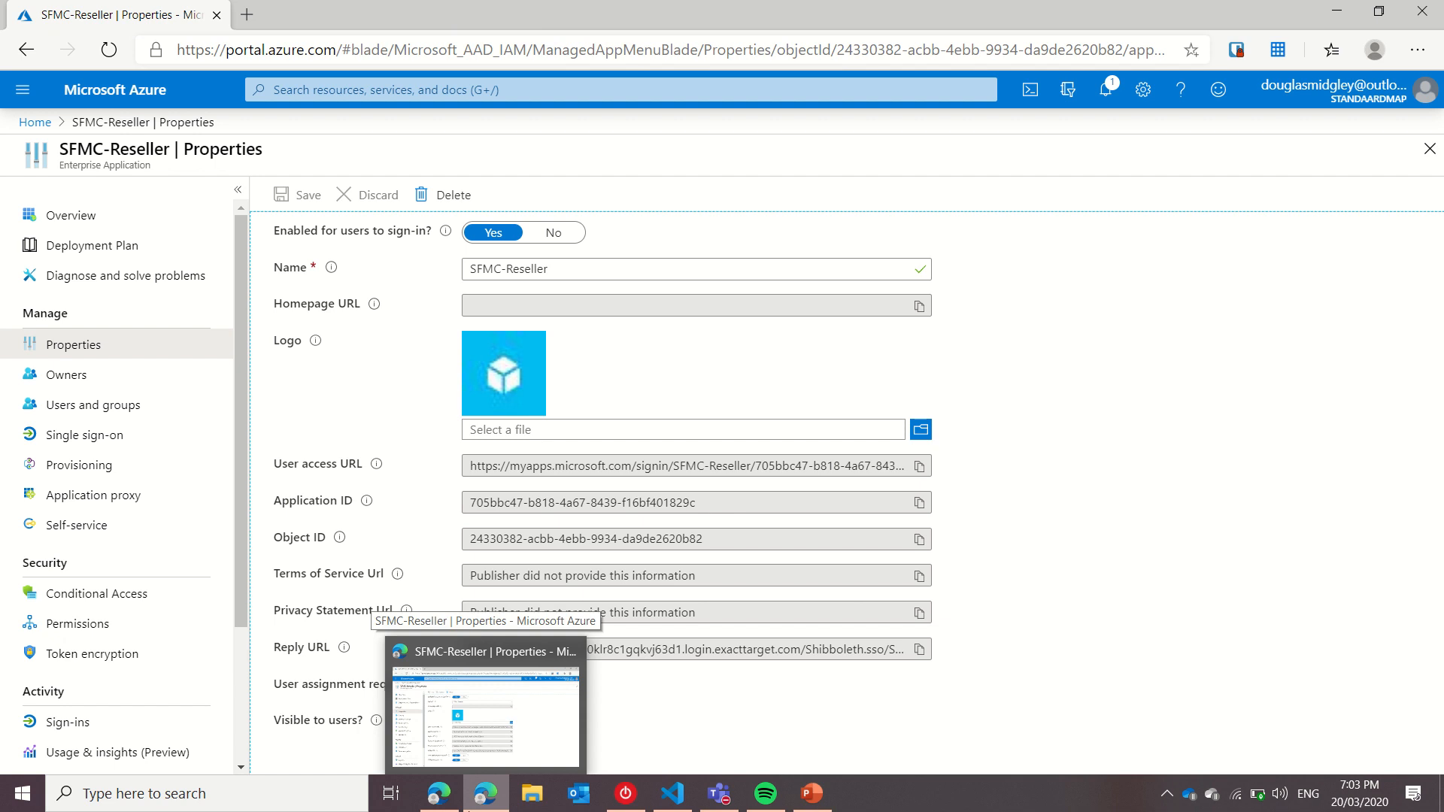